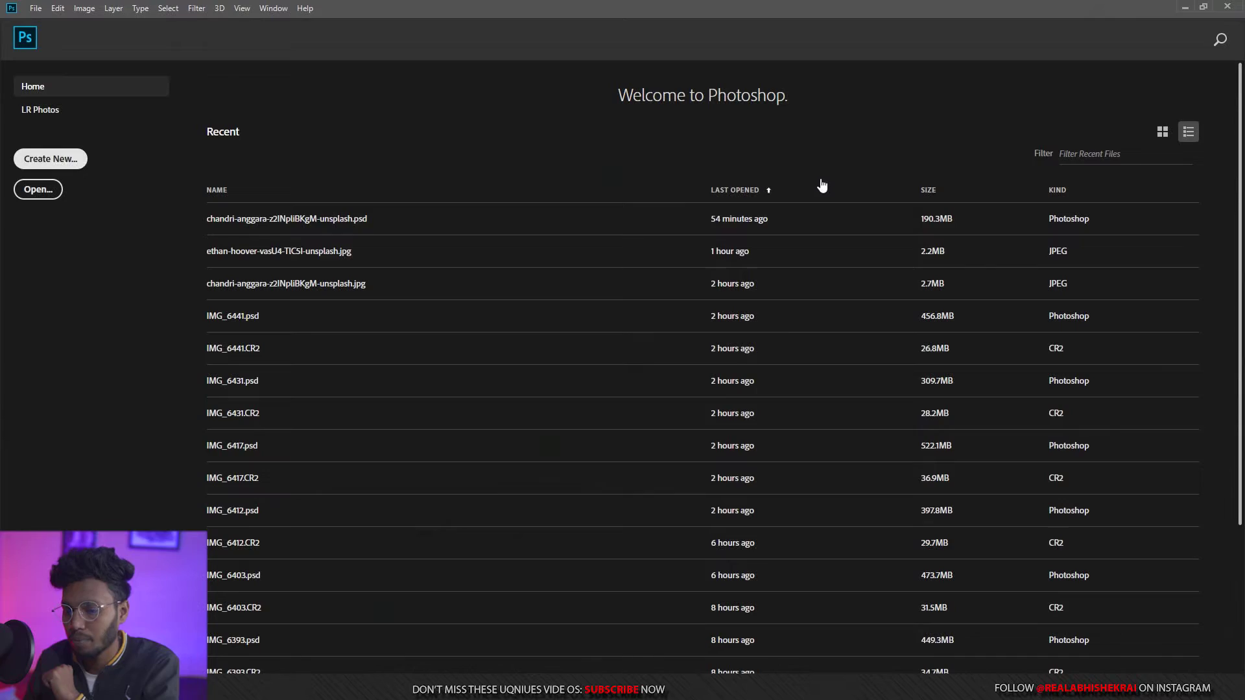
Start a new document from the Home screen's Create New button.
click(70, 159)
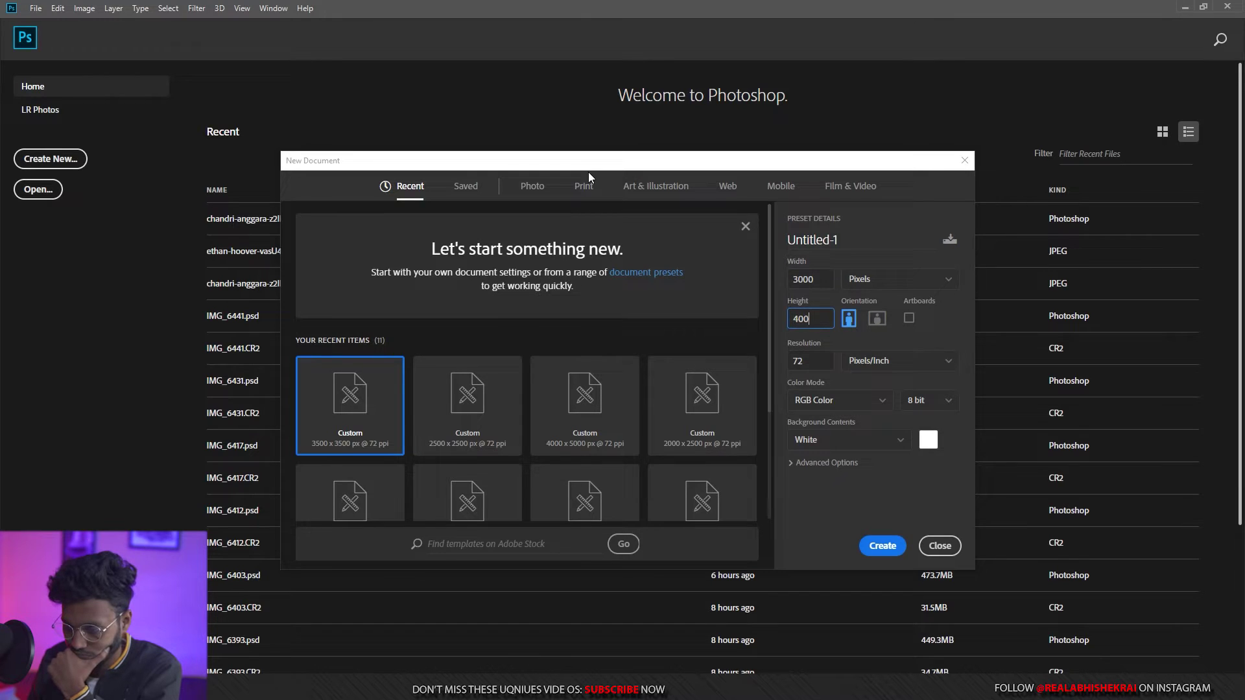
Create a 3000×4000 px canvas, crop it to 4:5, and enlarge the placed pier photo to fill it.
text(0)
key(Return)
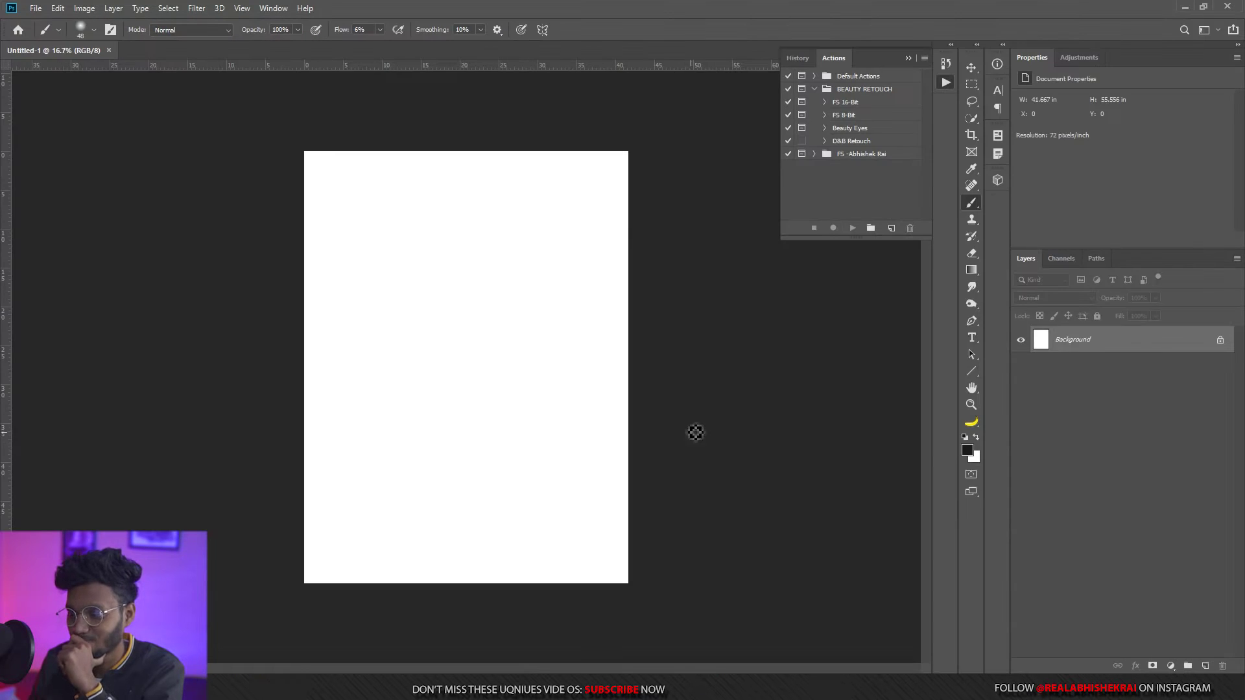
click(971, 136)
click(117, 31)
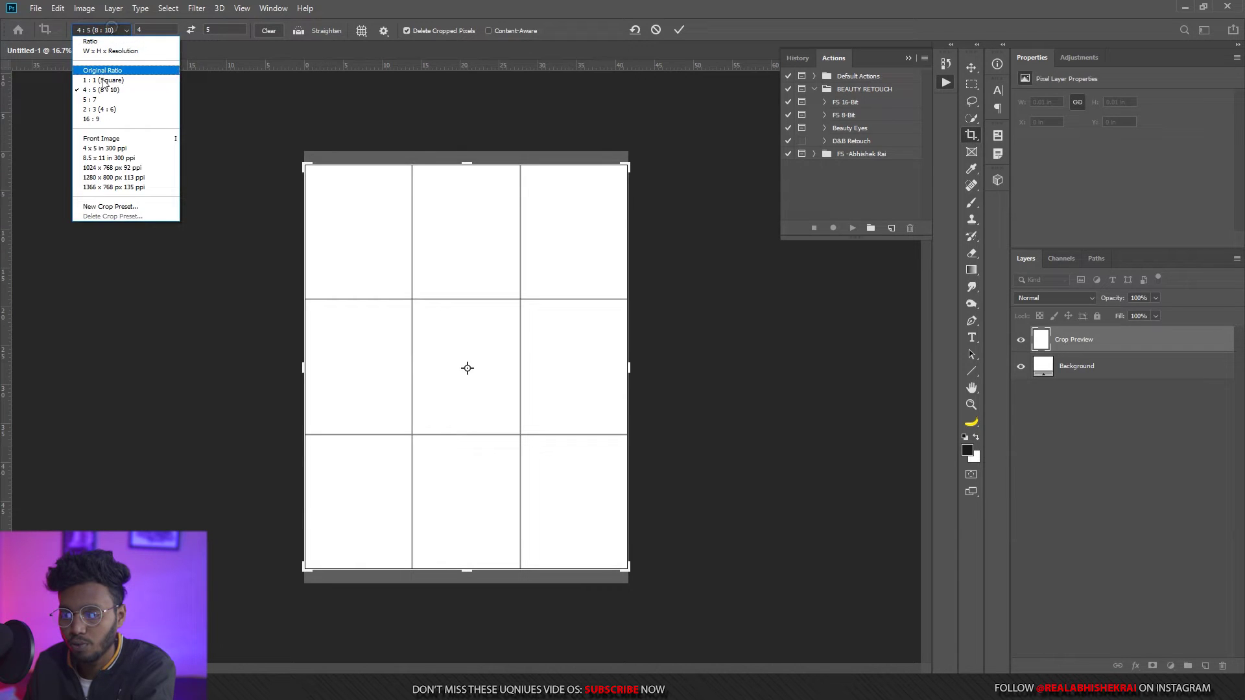
click(104, 90)
drag(515, 387, 511, 374)
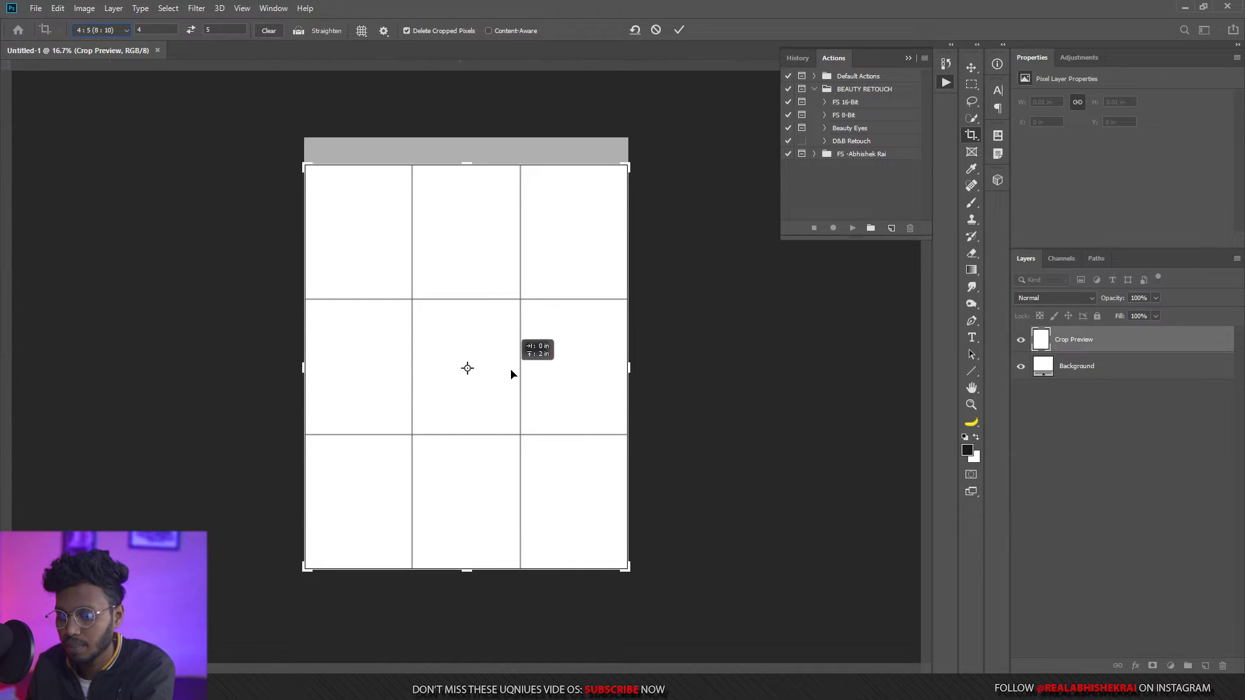
click(679, 30)
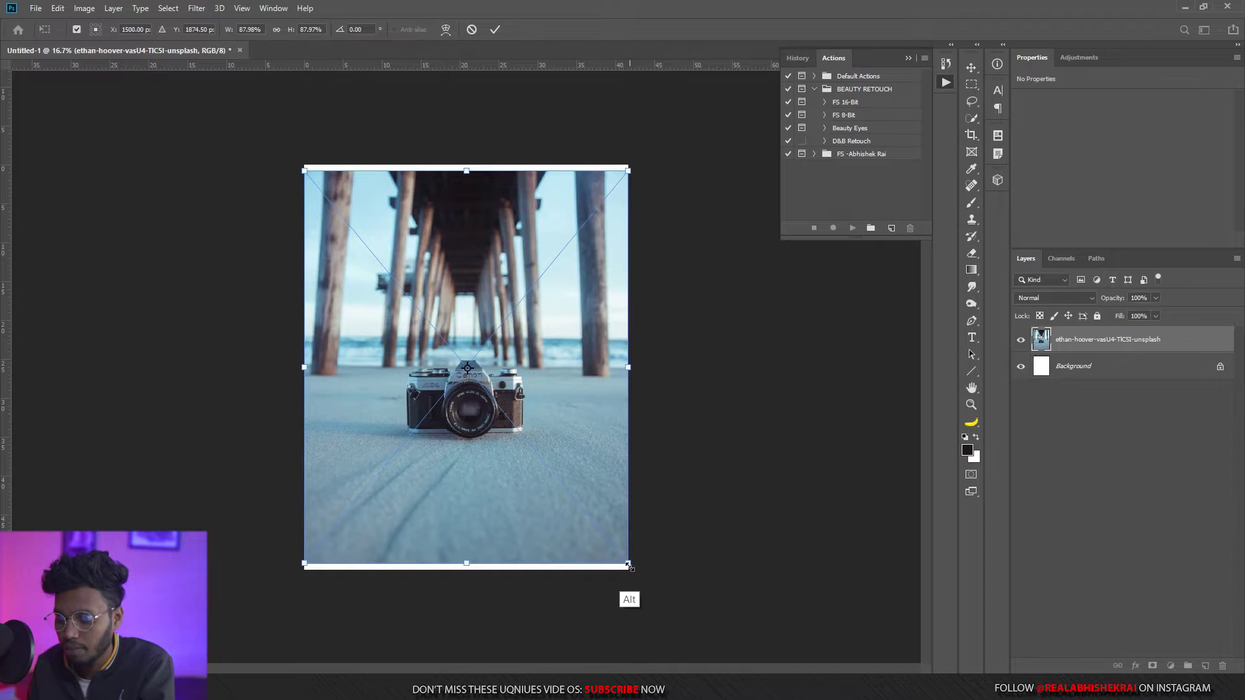
drag(628, 566, 755, 697)
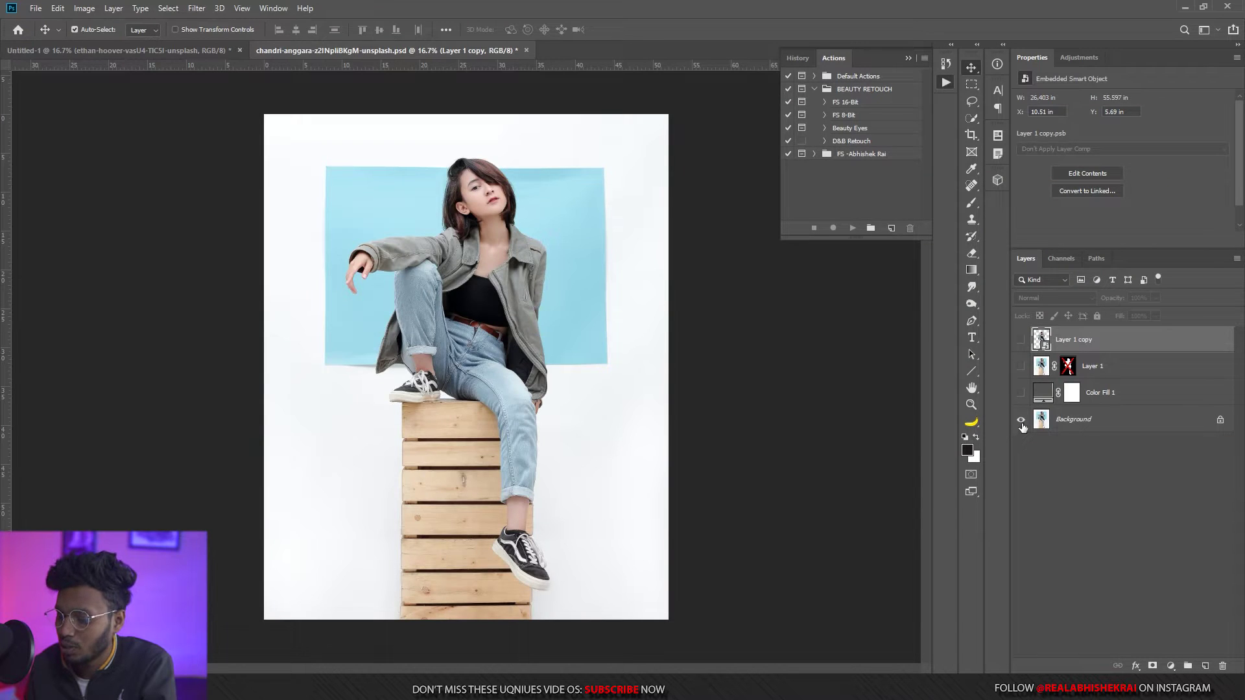
Bring the cut-out woman layer, without her studio background, into the beach composite.
click(1022, 422)
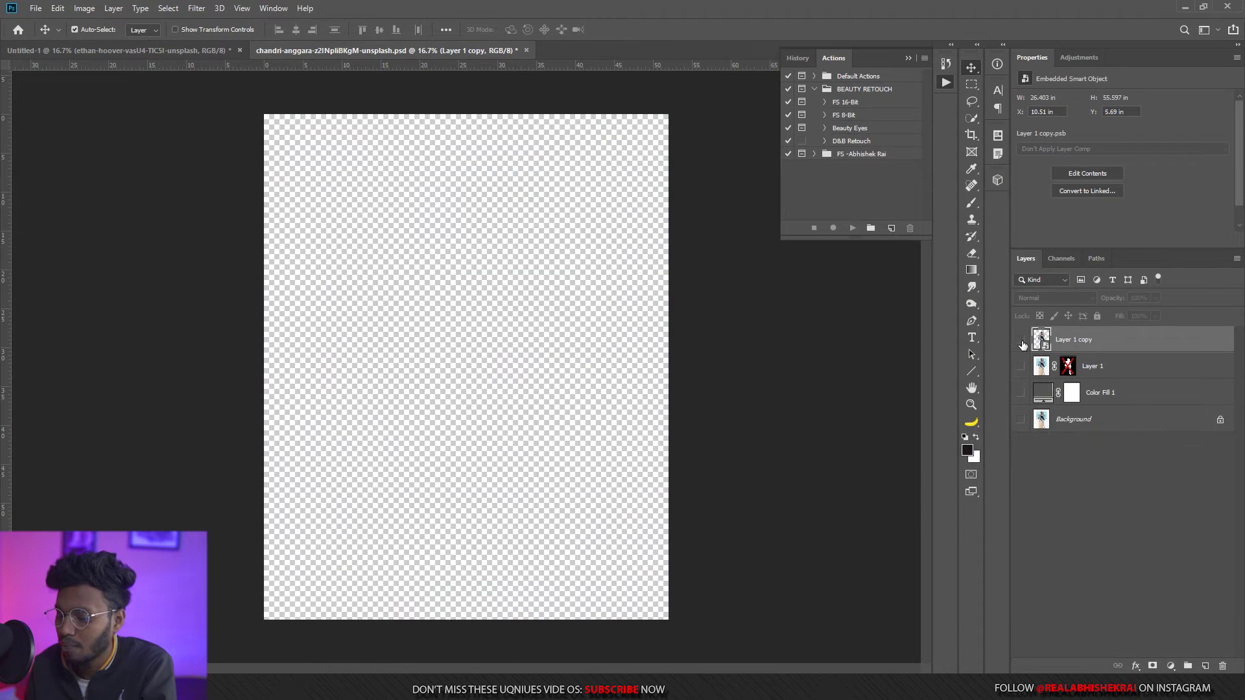
click(1021, 340)
mouse_move(1068, 342)
mouse_down()
mouse_move(164, 51)
mouse_move(526, 382)
mouse_up()
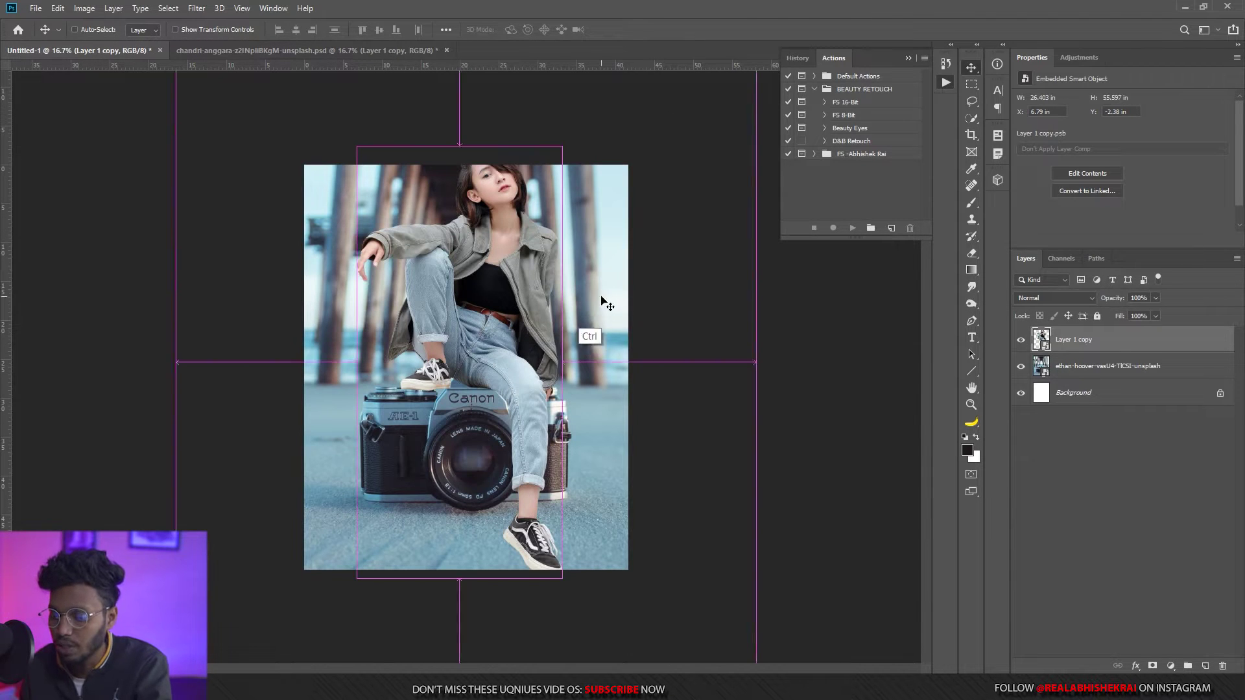
Shrink the woman to about a third and seat her on top of the camera.
key(ctrl+t)
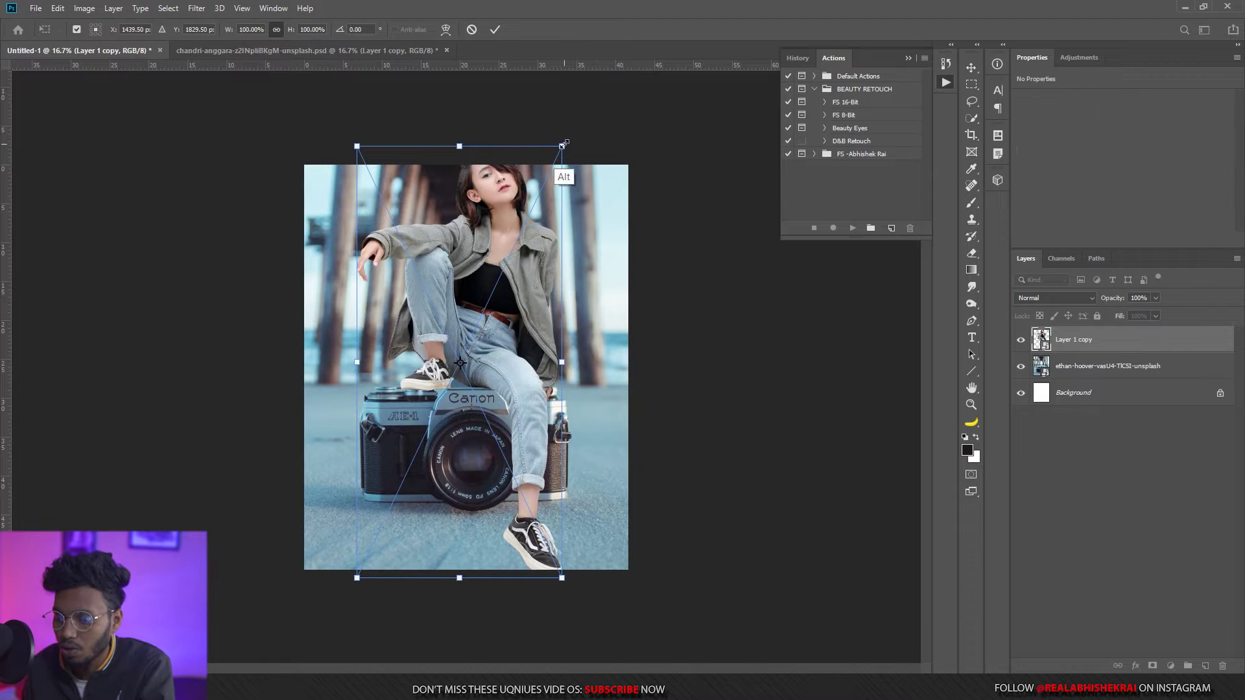
drag(561, 146, 491, 359)
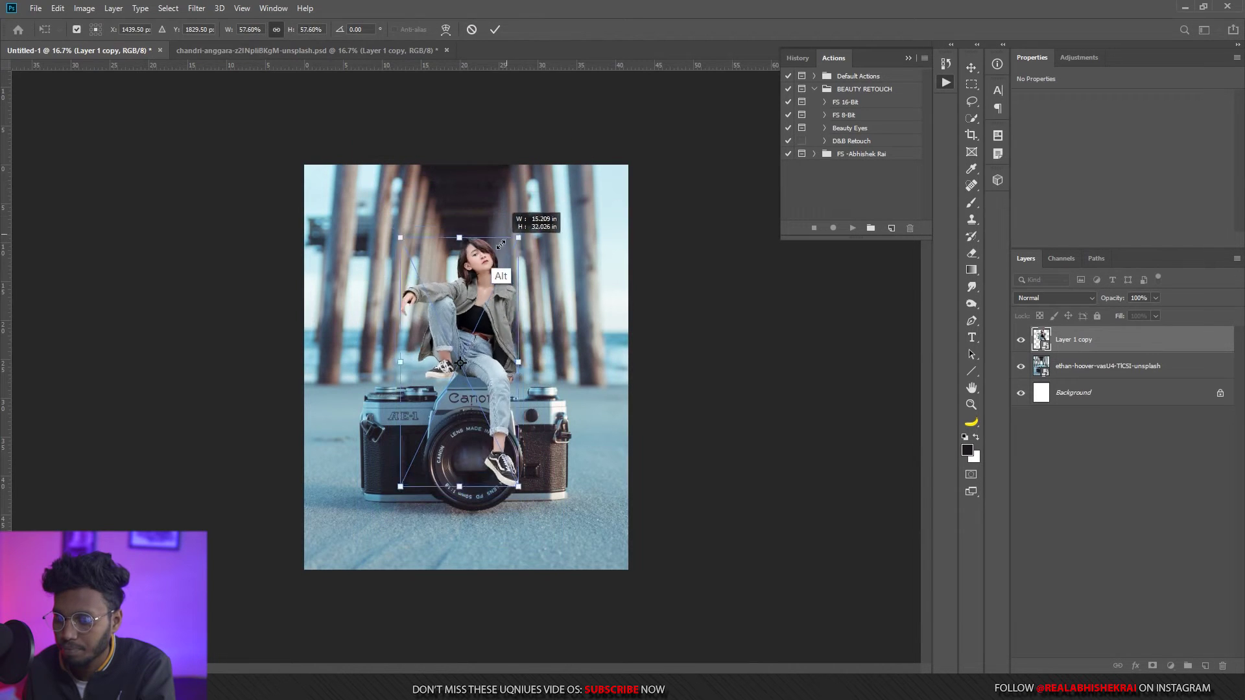
key(Return)
scroll(468, 397, up, 3)
mouse_move(398, 203)
mouse_down()
mouse_move(494, 341)
mouse_move(550, 352)
mouse_up()
scroll(494, 341, up, 3)
scroll(537, 344, up, 2)
scroll(483, 425, down, 3)
scroll(483, 425, down, 2)
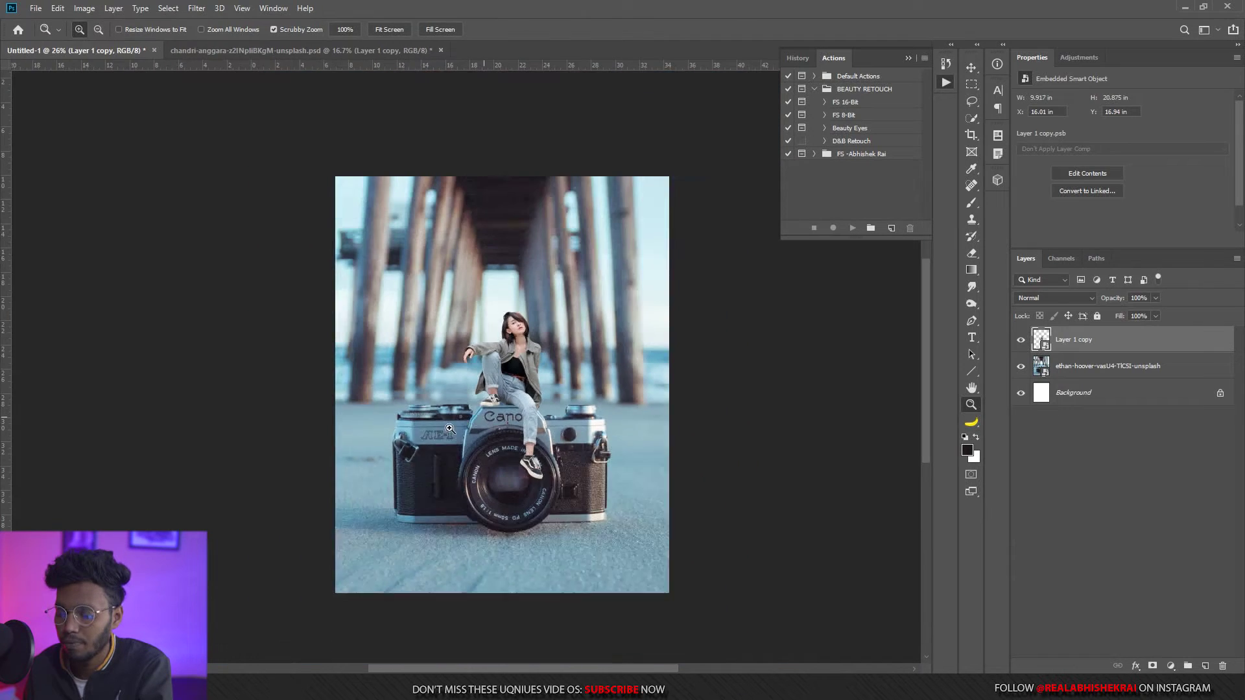
scroll(480, 370, up, 2)
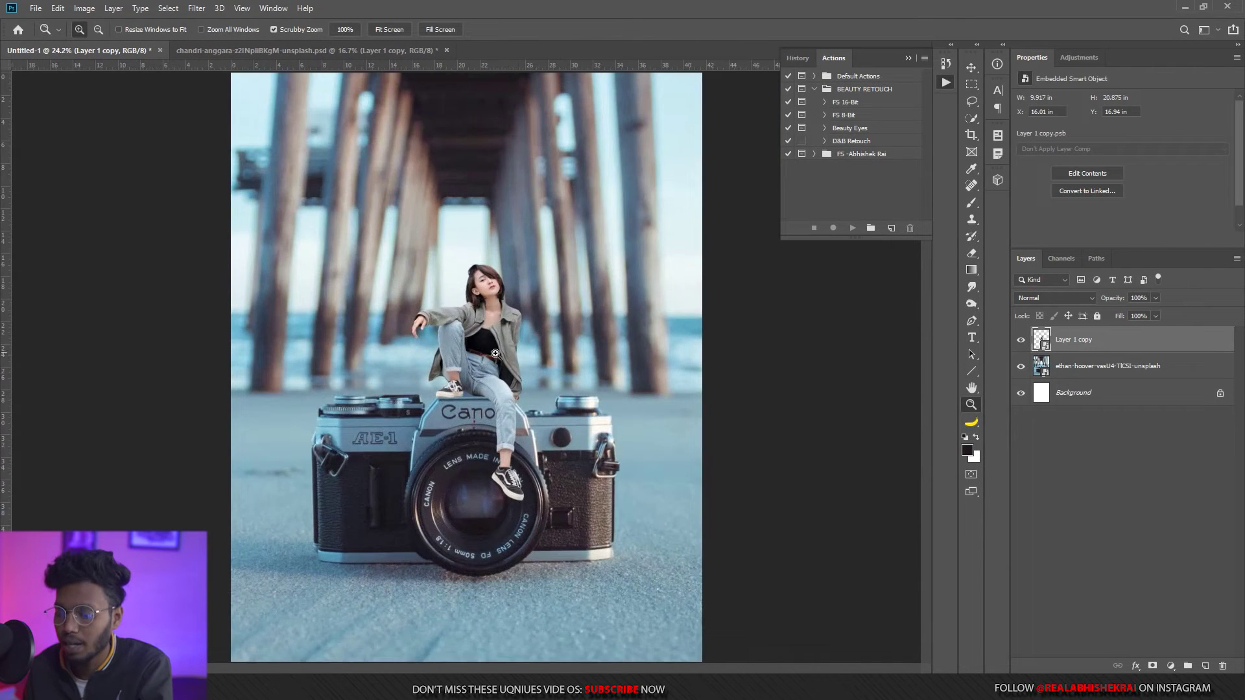
scroll(496, 384, down, 2)
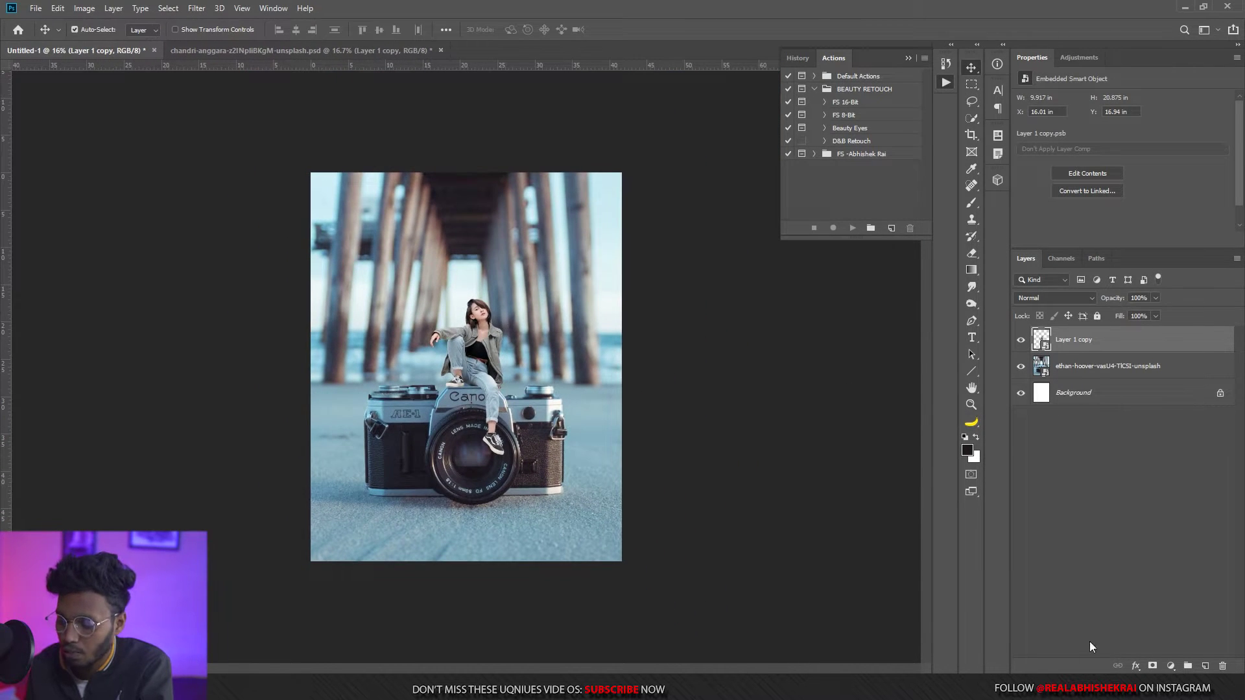
Add a neutral grey Solid Color fill (B 50) blended in Color mode.
click(1172, 667)
click(1171, 437)
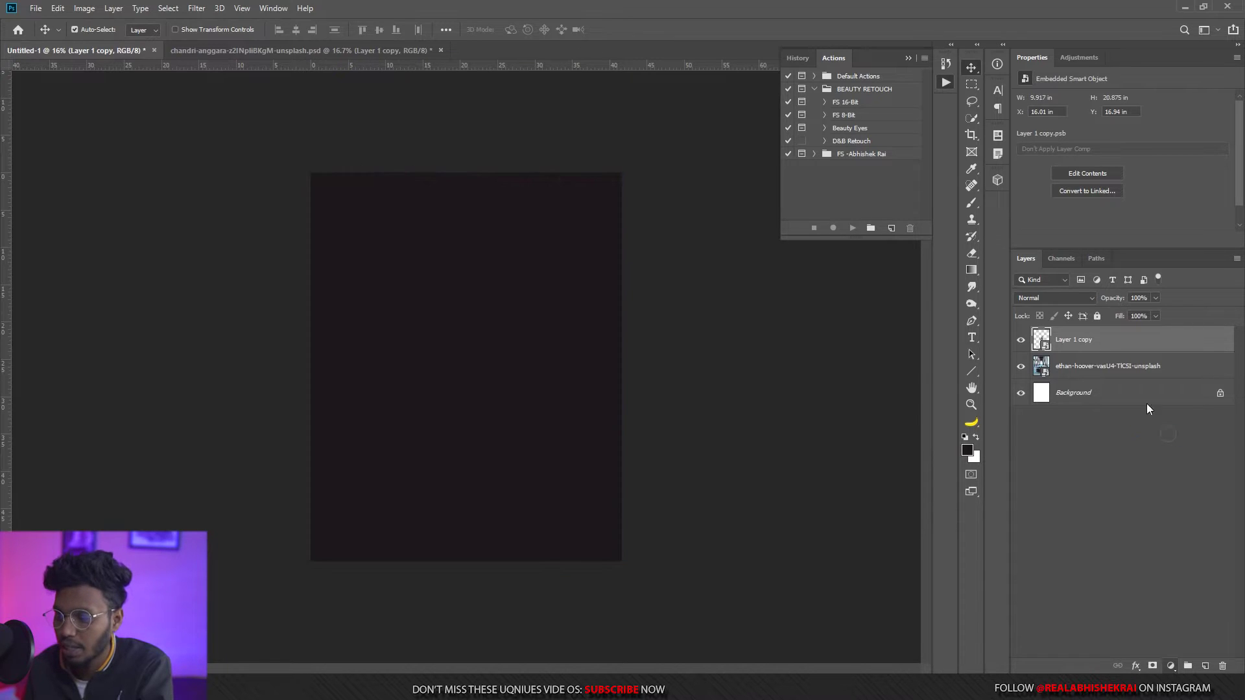
drag(906, 234, 857, 250)
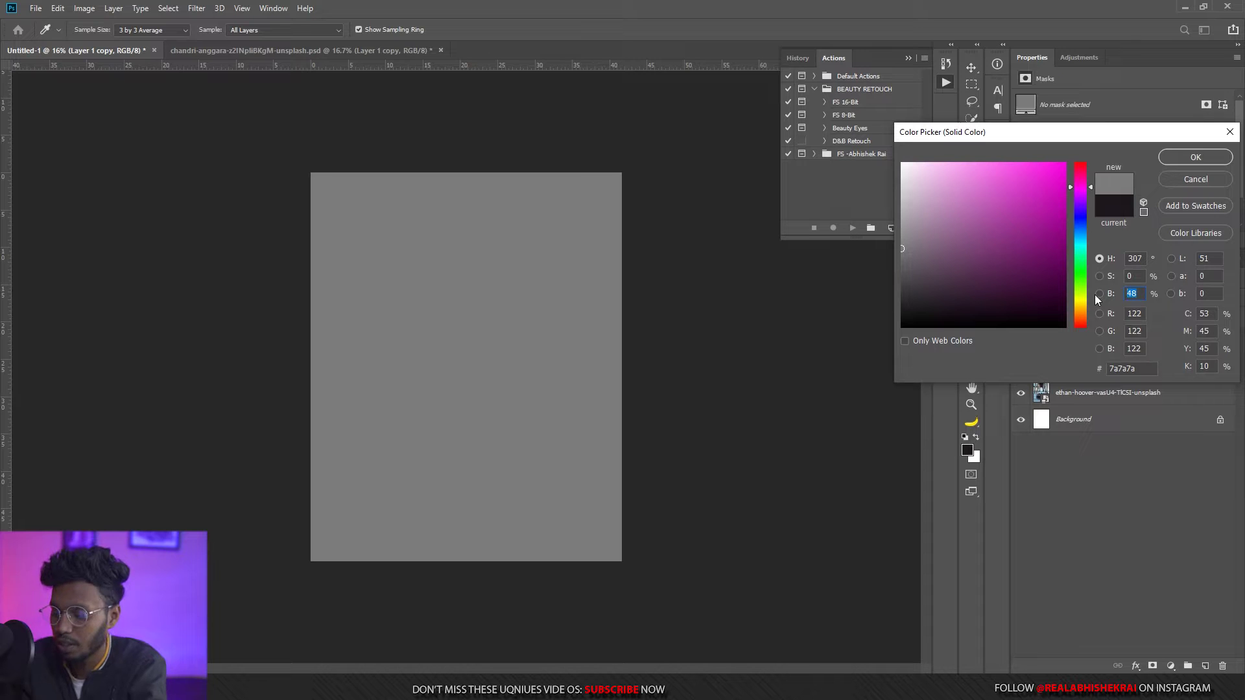
text(50)
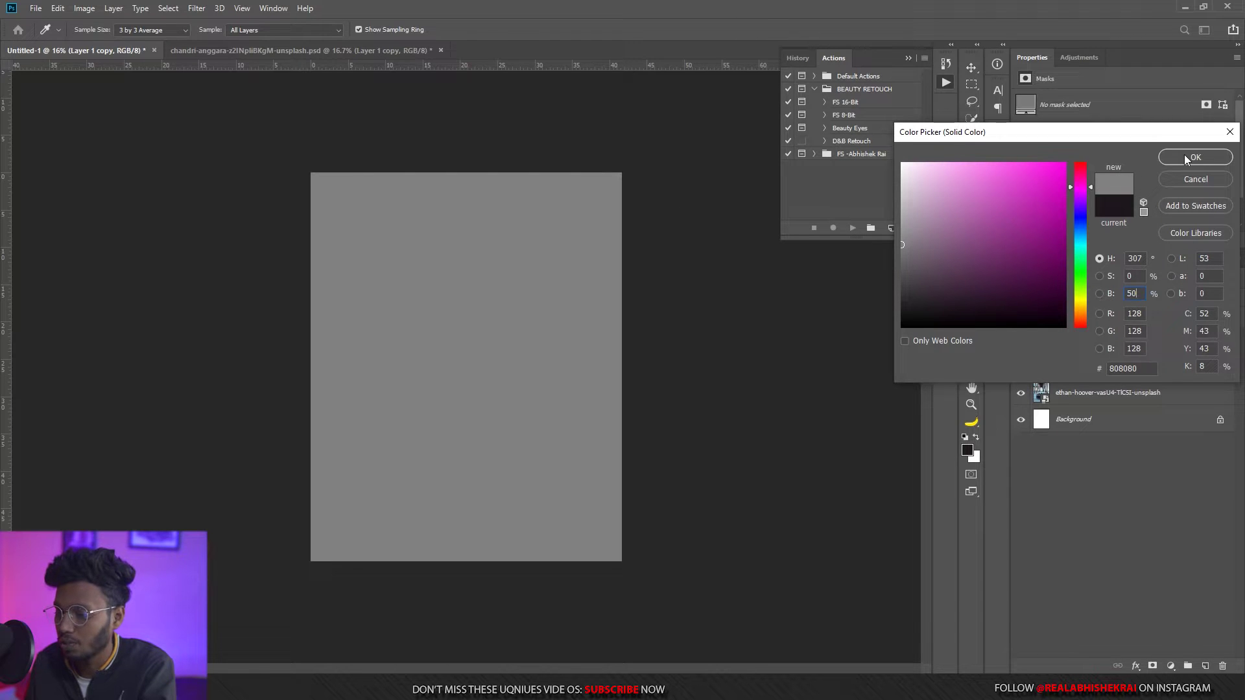
click(1185, 158)
click(1055, 297)
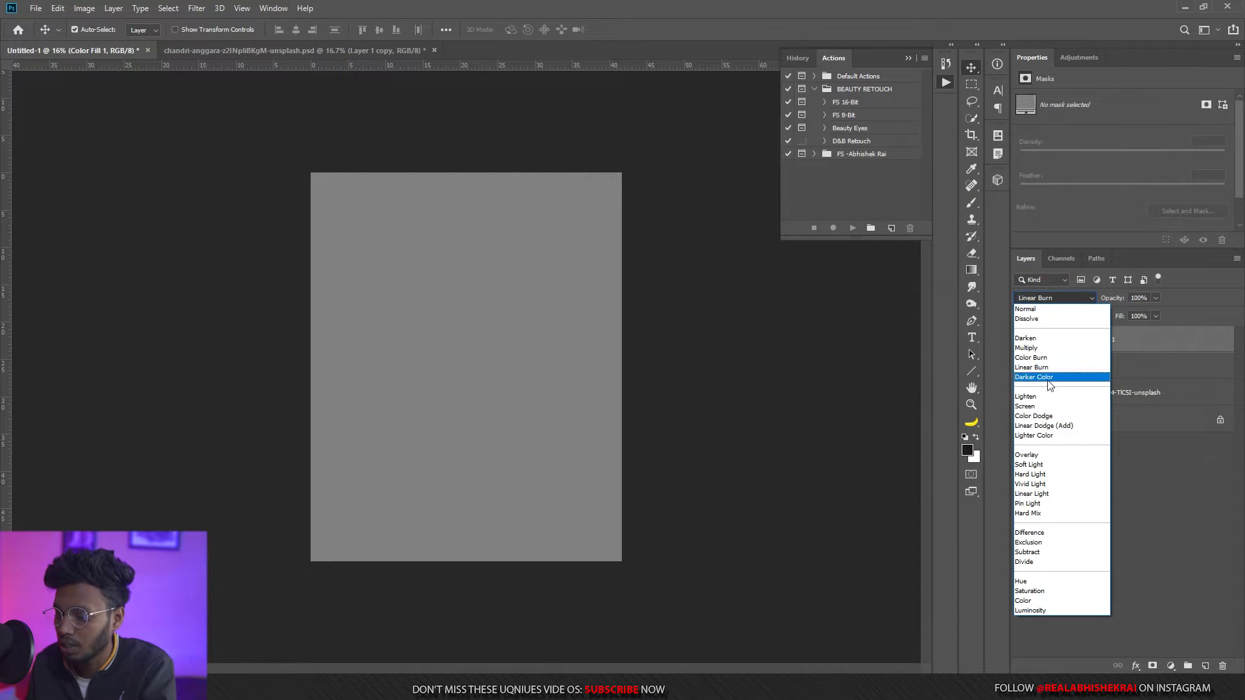
click(1023, 602)
Rename the woman and backdrop layers to 'subject' and 'bg'.
click(971, 406)
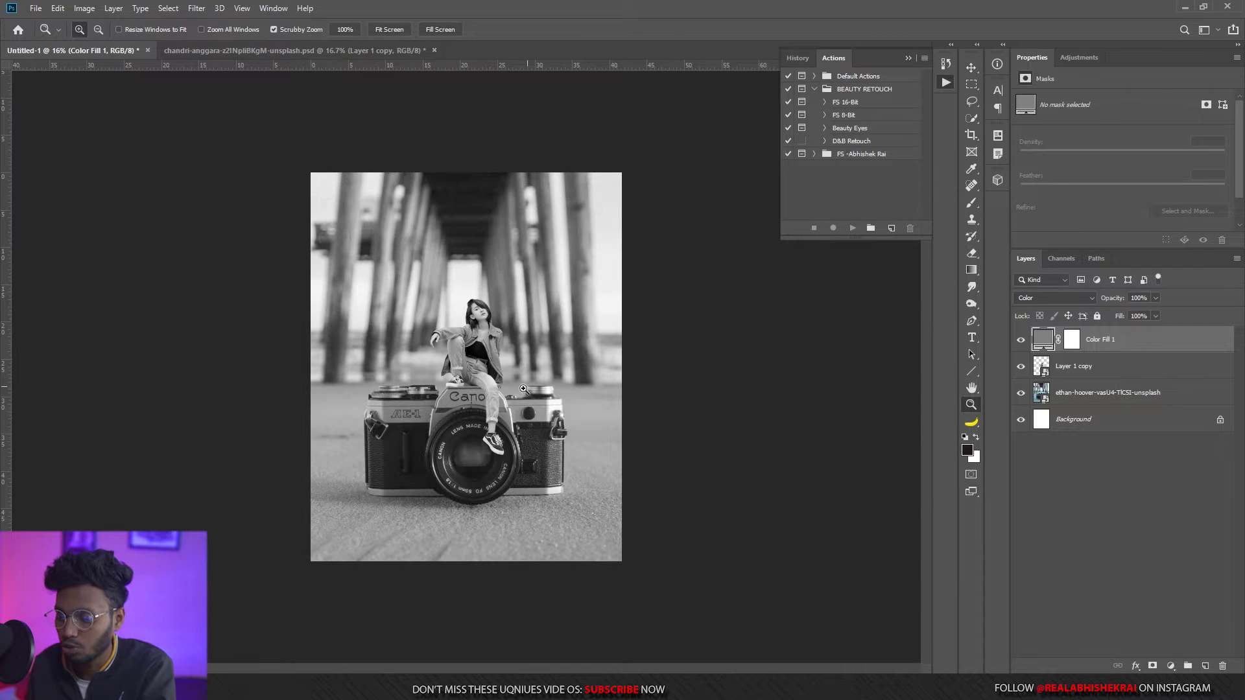
drag(524, 388, 572, 385)
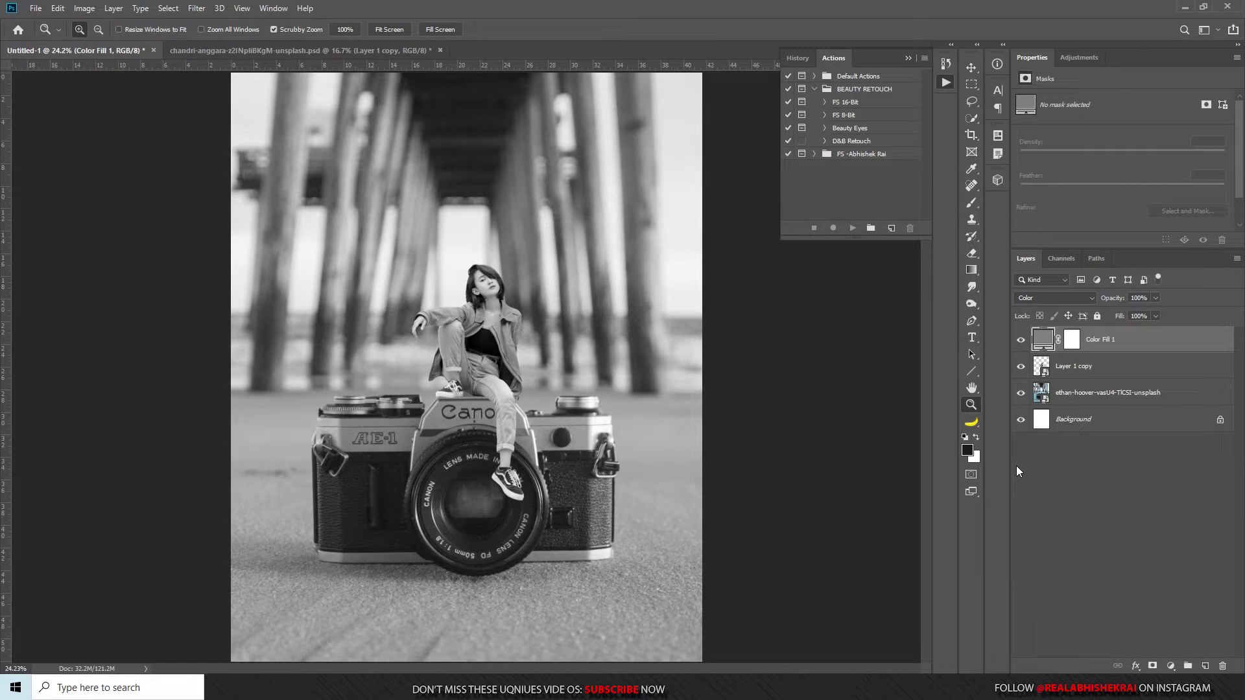
double_click(1077, 367)
text(subject)
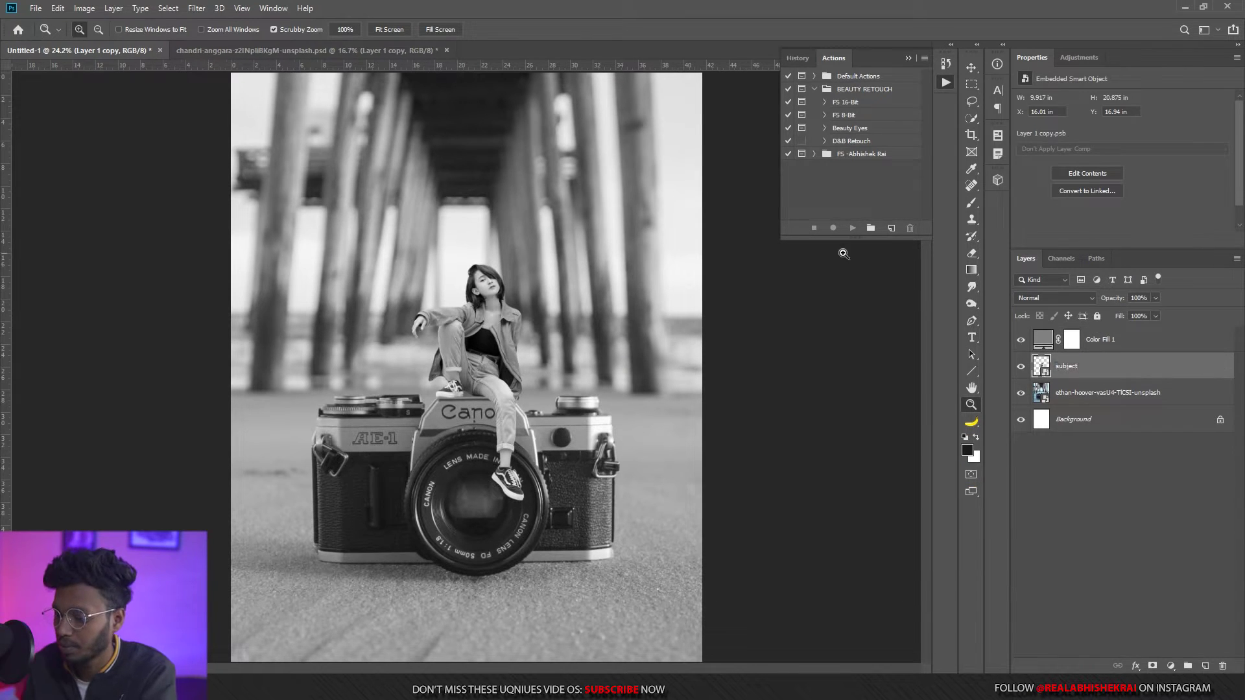
key(Tab)
text(bg)
key(Return)
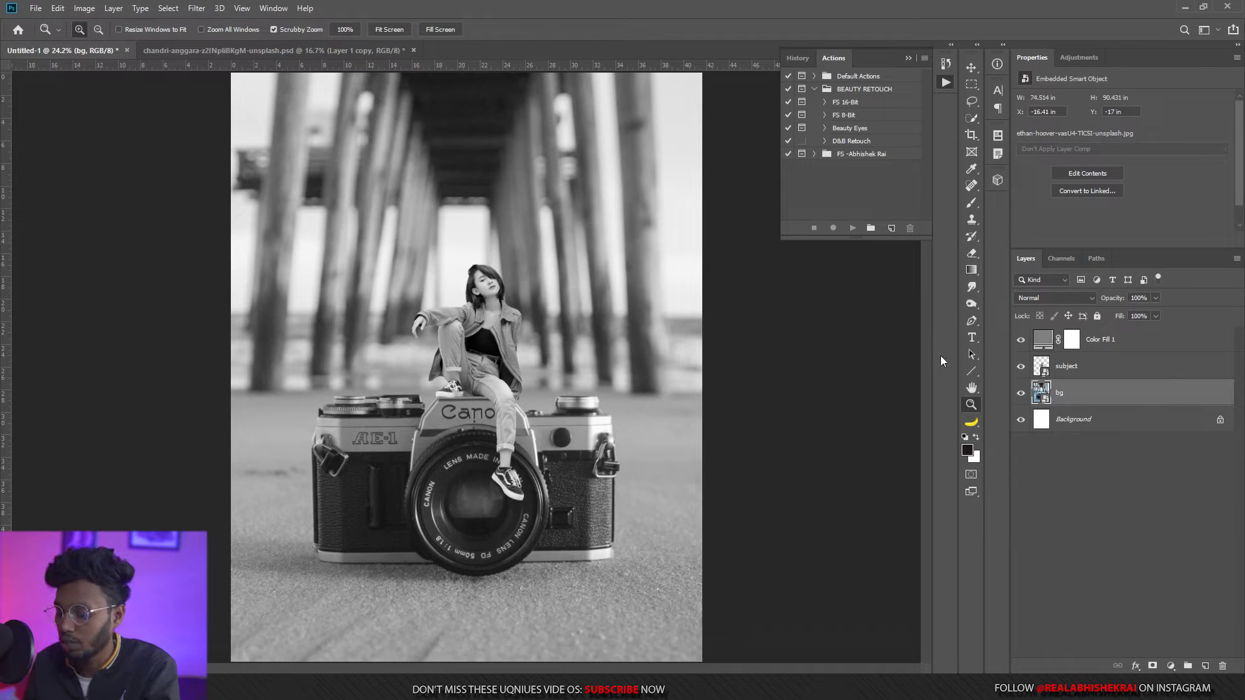
click(1044, 333)
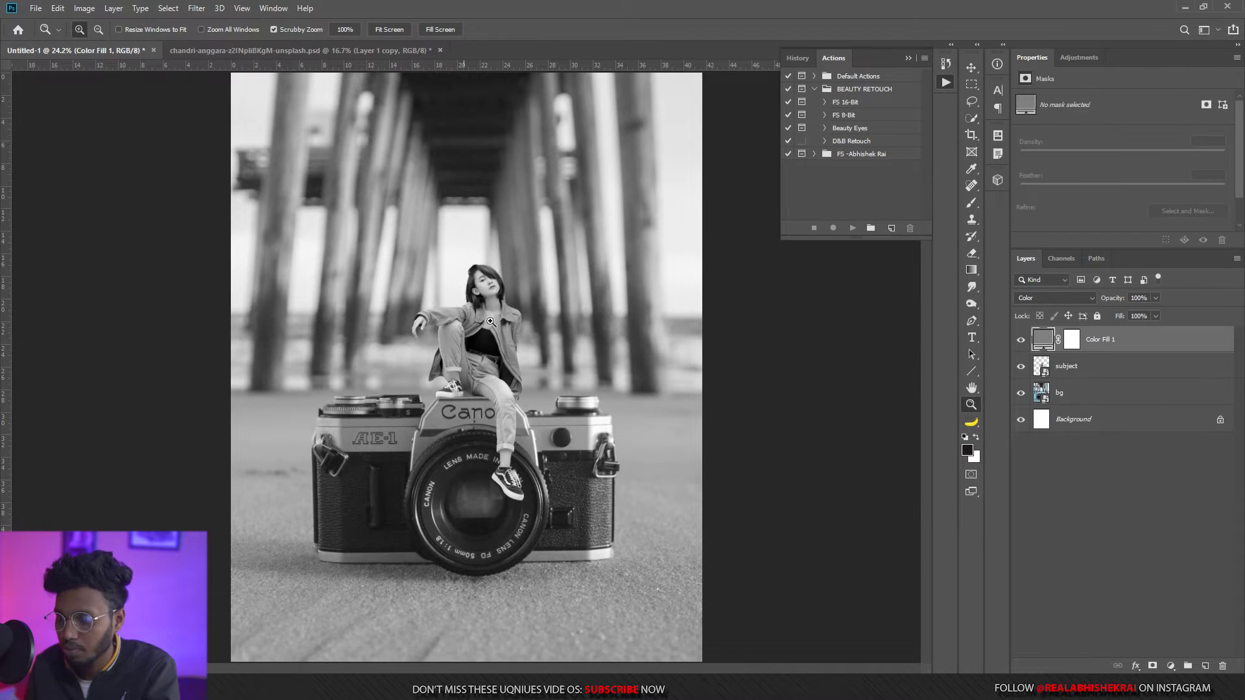
scroll(535, 318, up, 1)
scroll(535, 319, up, 1)
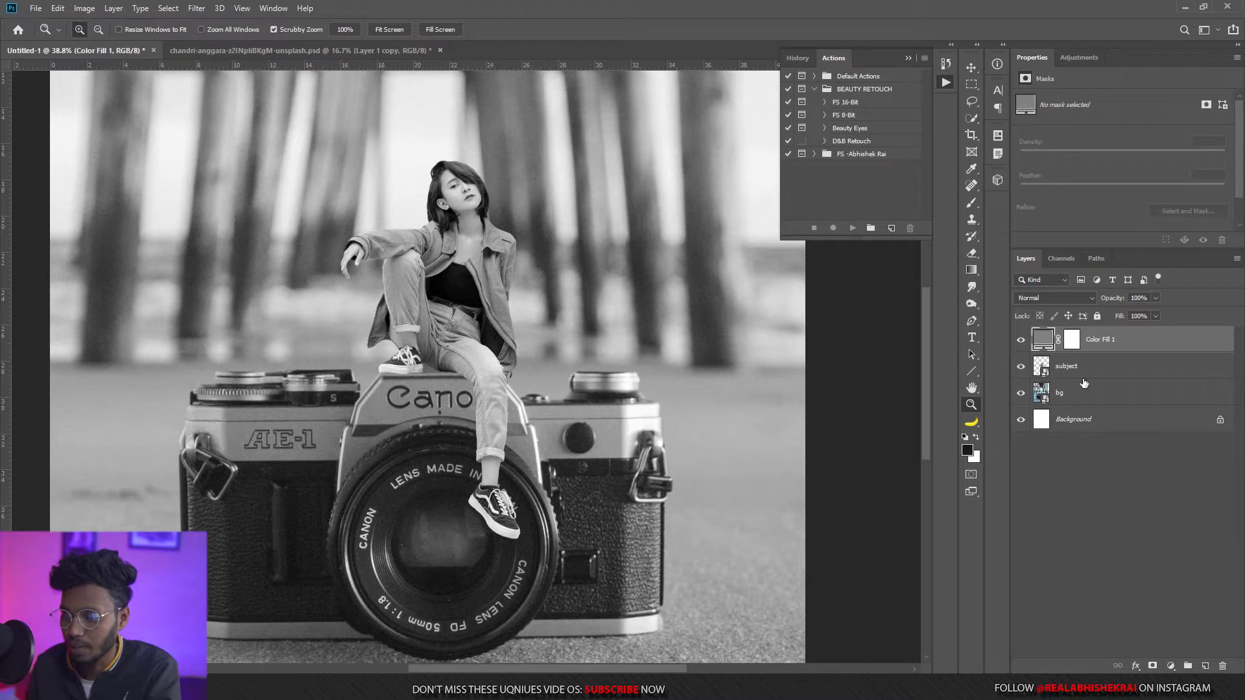
Start a Curves adjustment on the subject layer with the woman in view.
click(1082, 371)
click(84, 8)
mouse_move(104, 43)
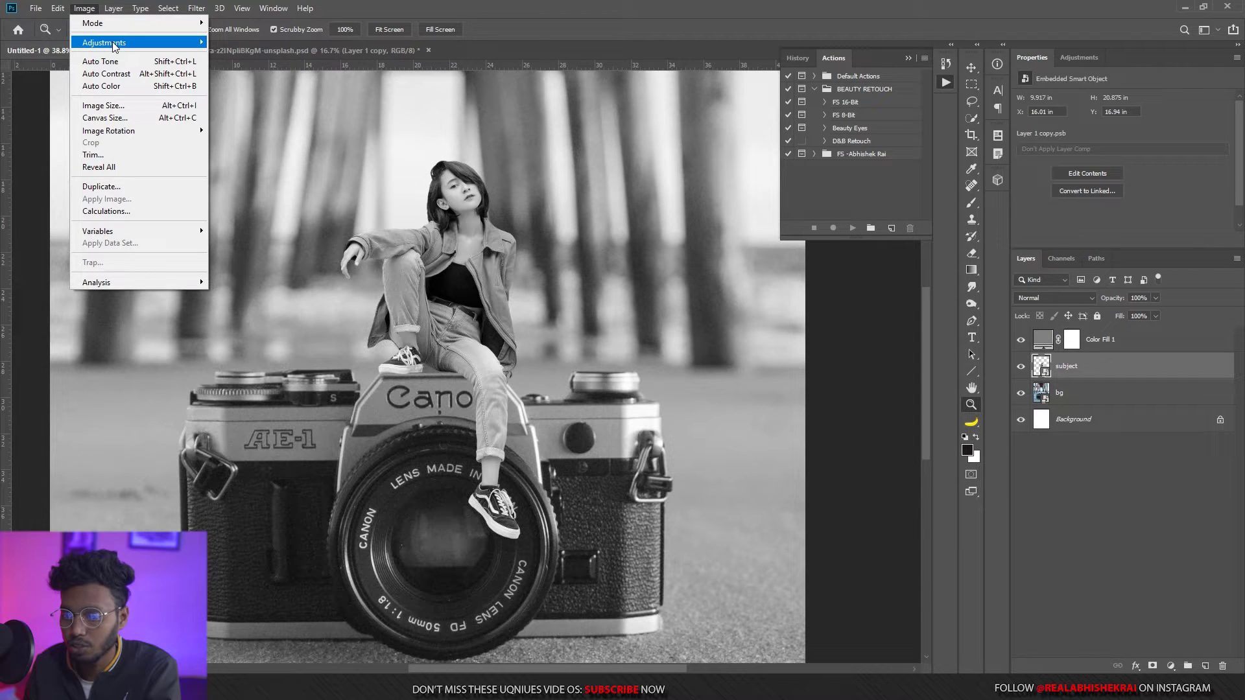
click(232, 68)
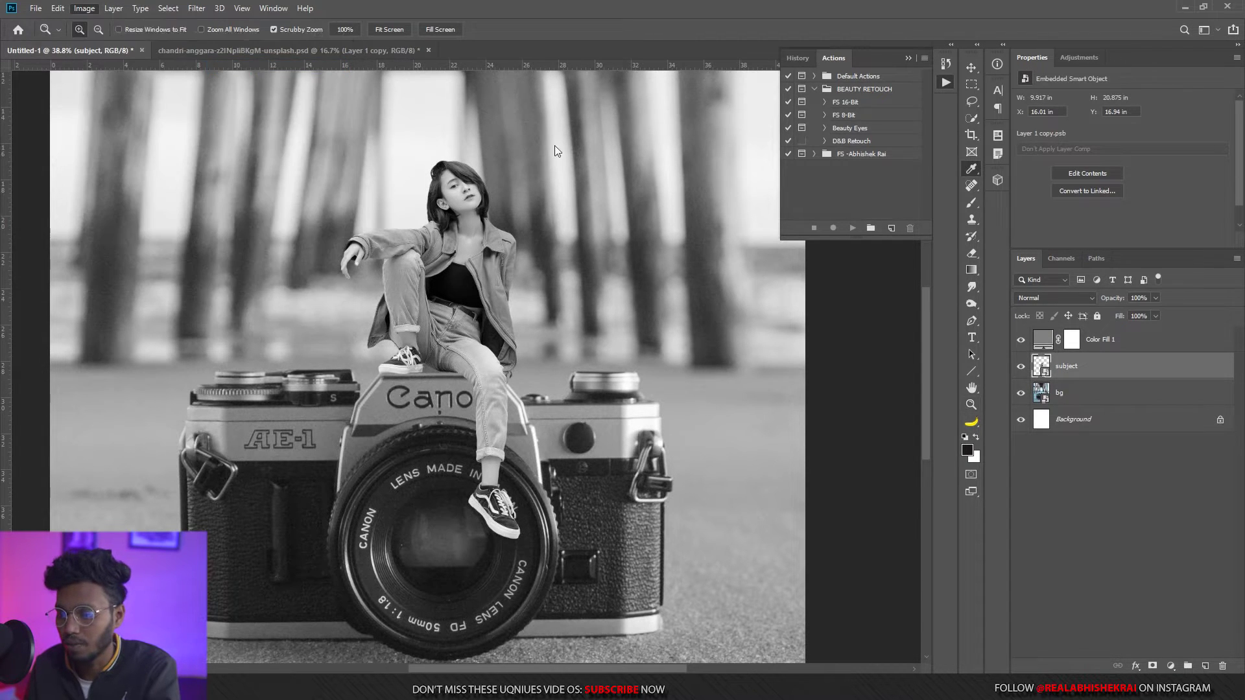
drag(628, 114, 901, 96)
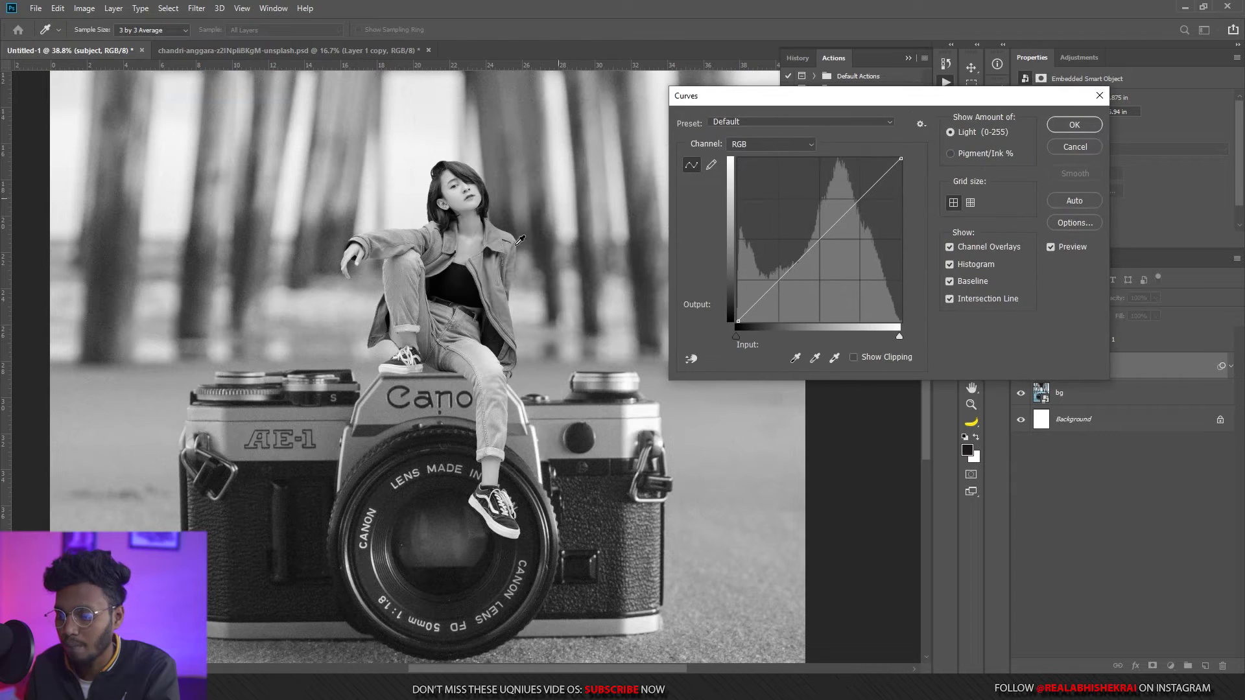
drag(522, 205, 448, 256)
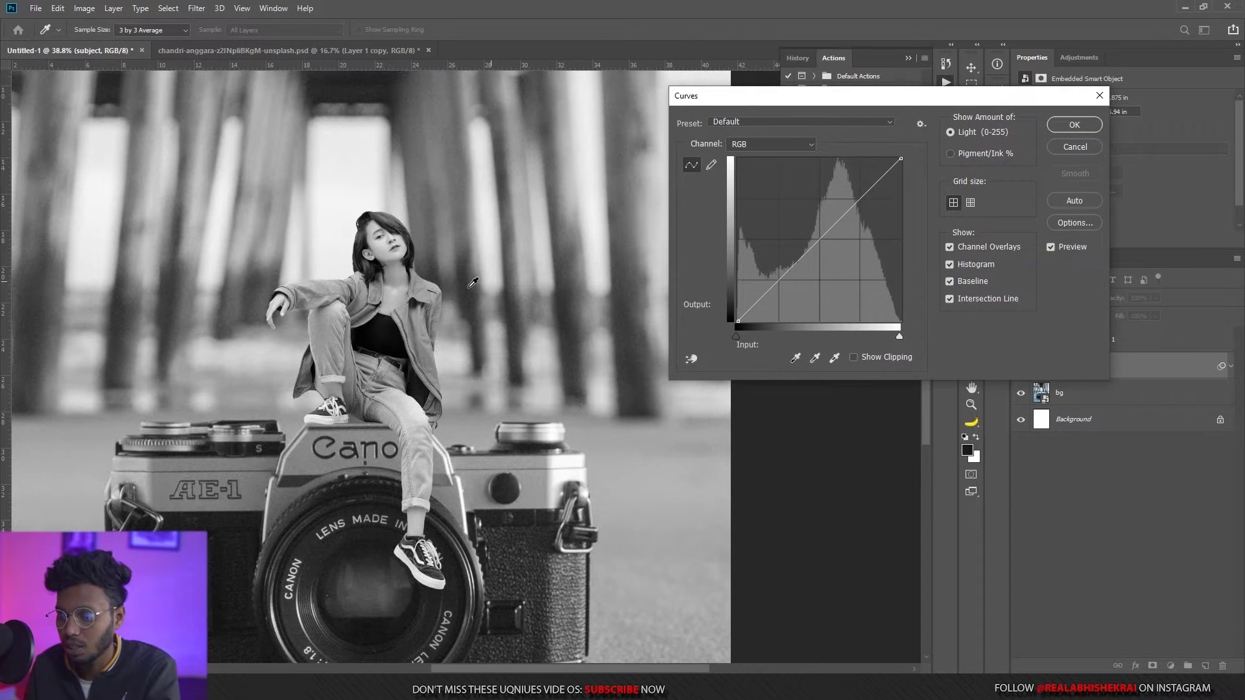
drag(399, 290, 431, 261)
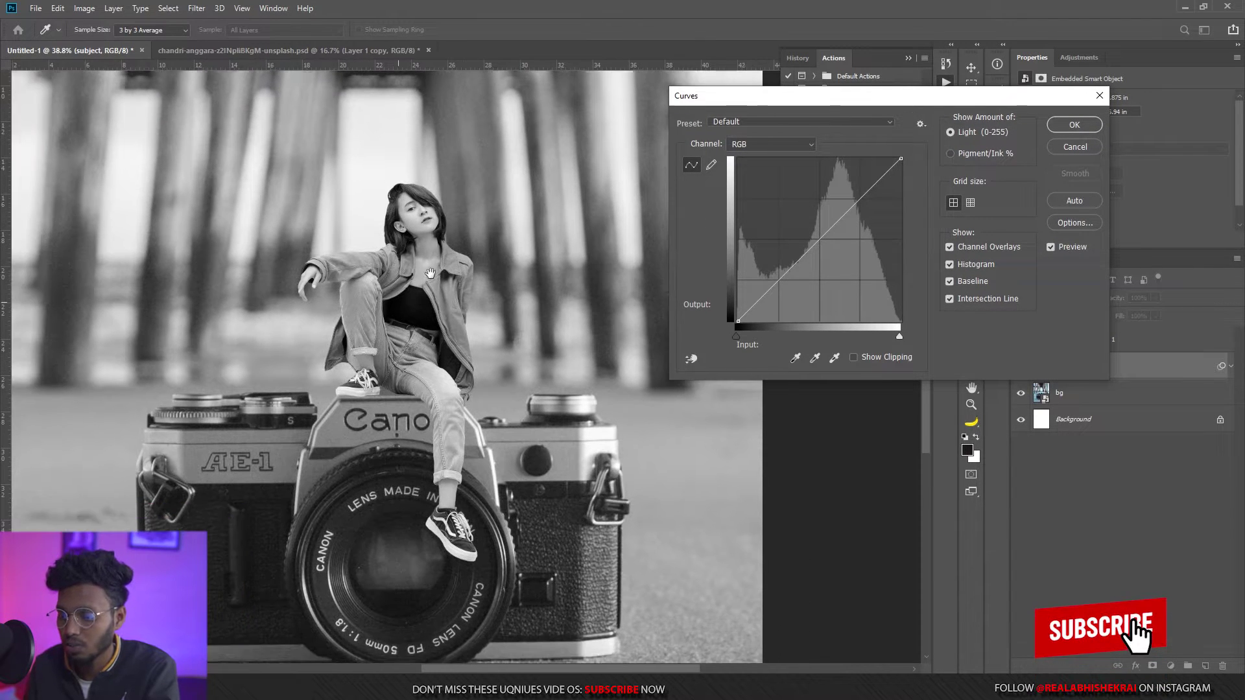
Add a slightly lowered midtone point and apply Curves as a smart filter.
click(821, 244)
drag(821, 244, 819, 244)
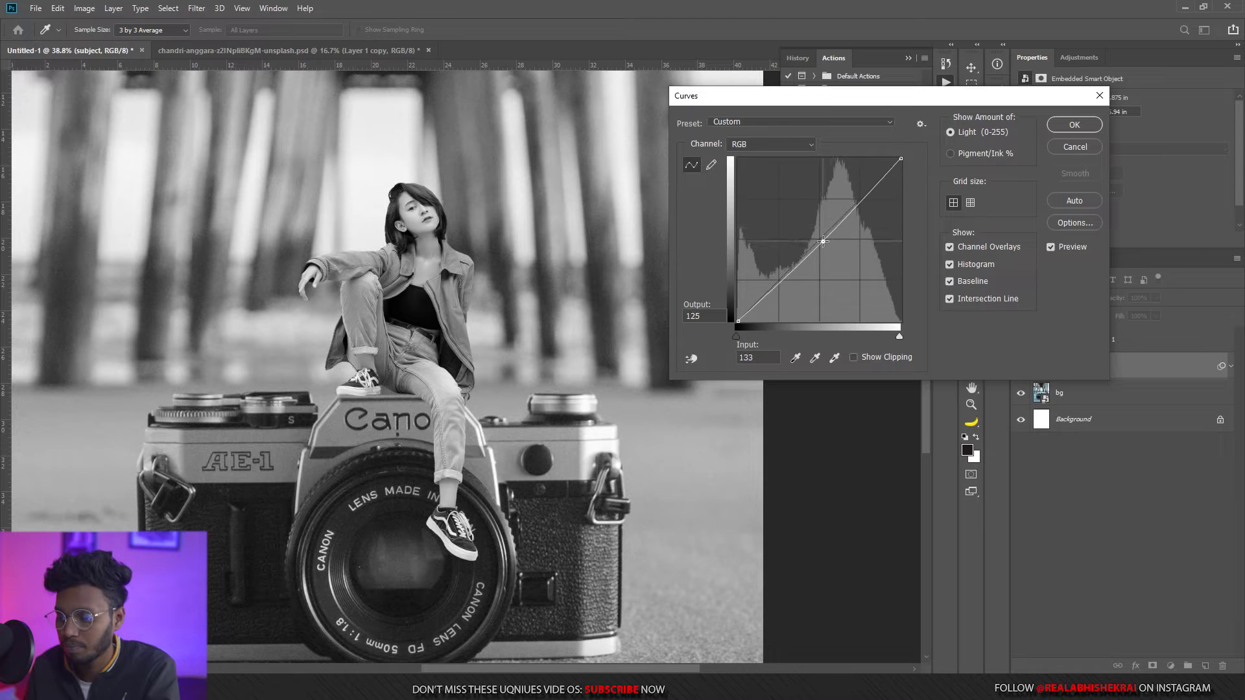
click(1084, 124)
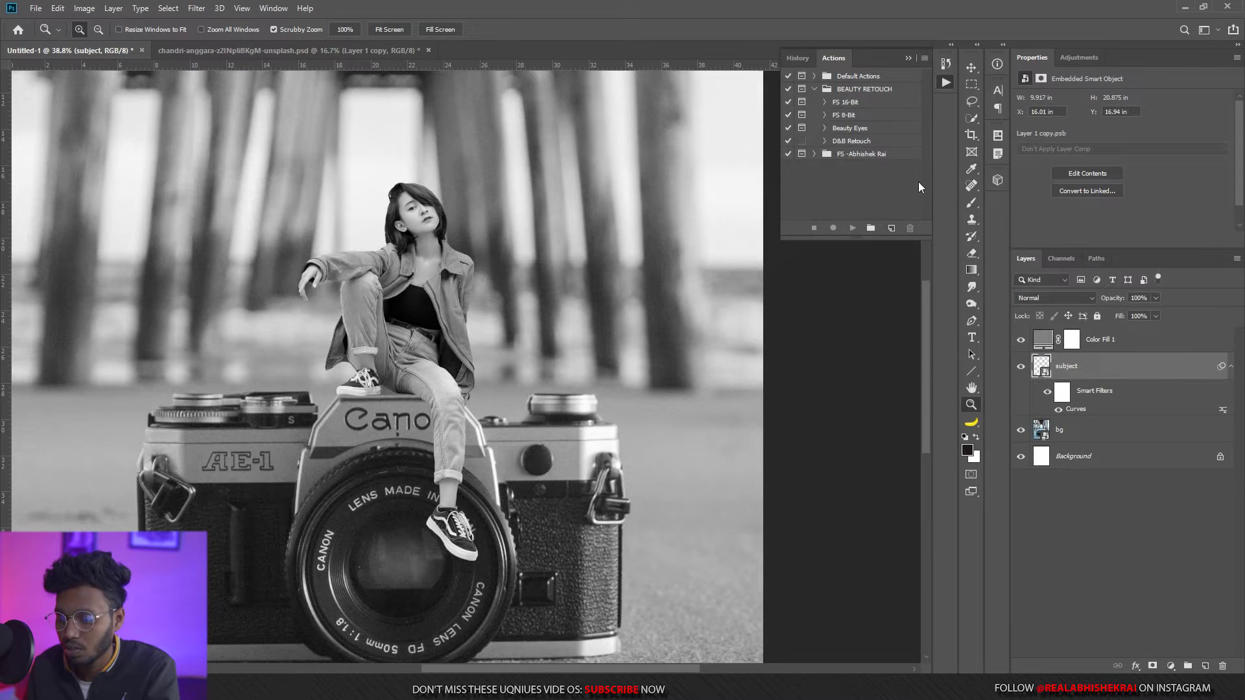
mouse_move(441, 307)
mouse_down()
mouse_move(389, 312)
mouse_move(442, 318)
mouse_up()
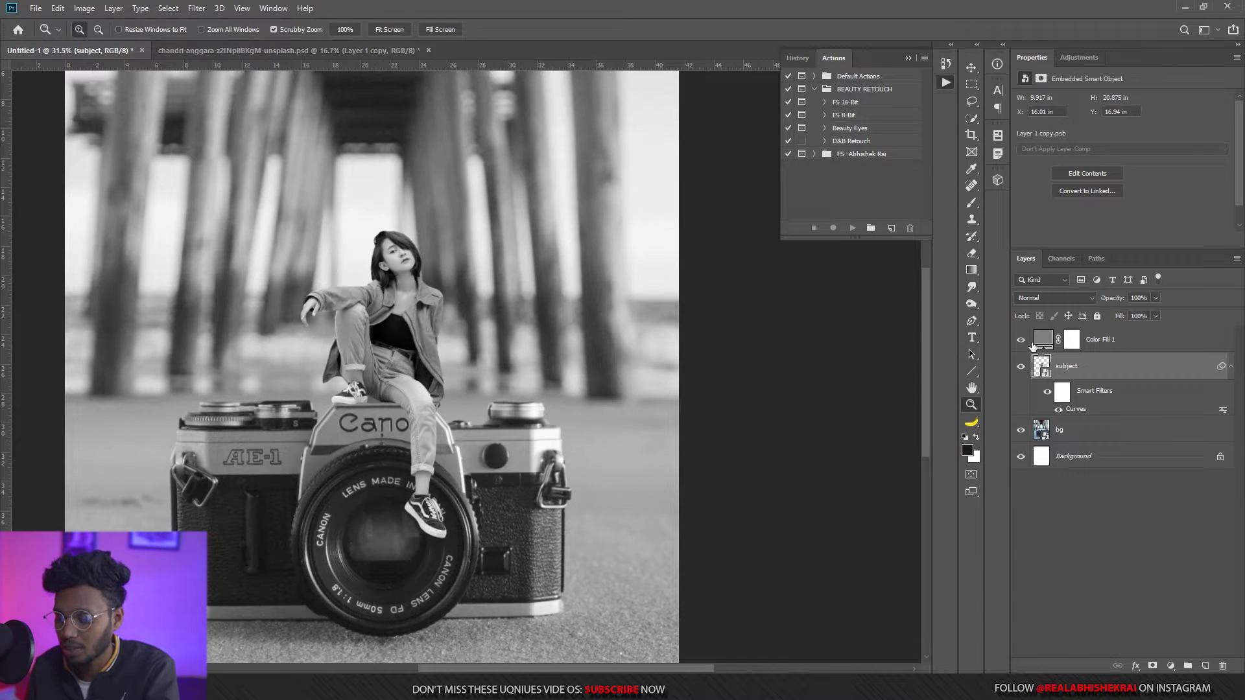
Hide the grey Color Fill 1 and launch the Camera Raw Filter on the bg layer.
click(1033, 344)
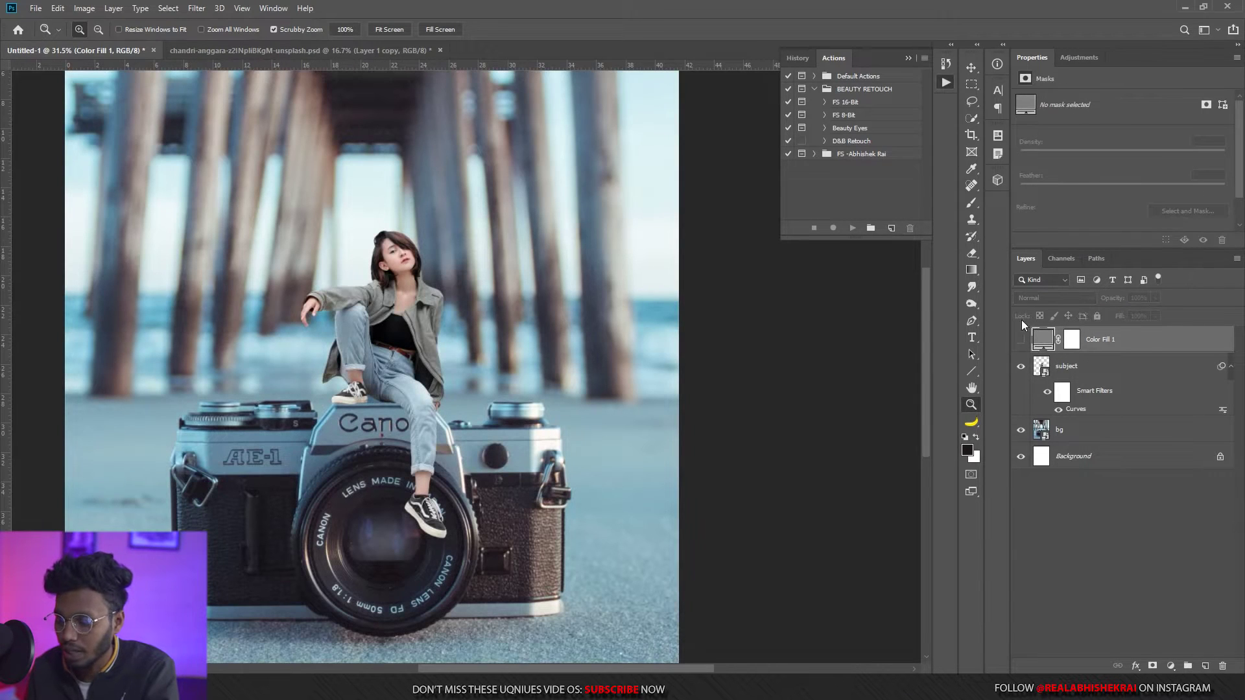
mouse_move(495, 428)
mouse_down()
mouse_move(645, 439)
mouse_move(421, 386)
mouse_up()
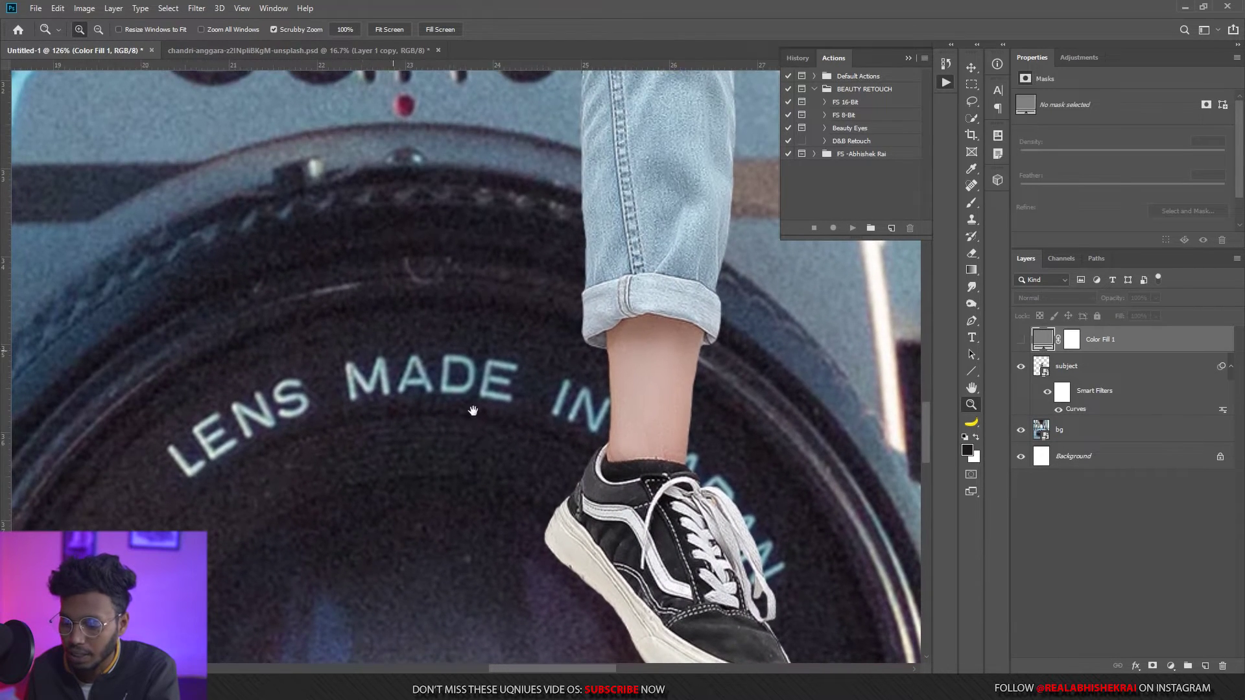
click(1059, 431)
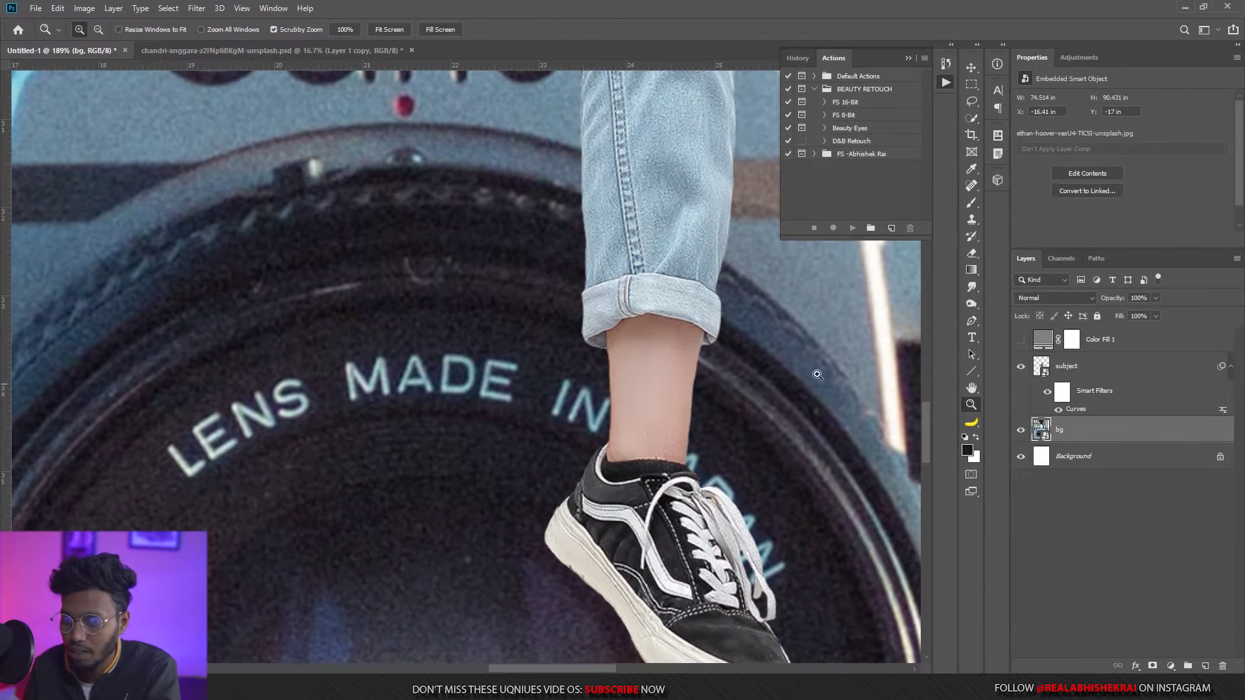
click(197, 9)
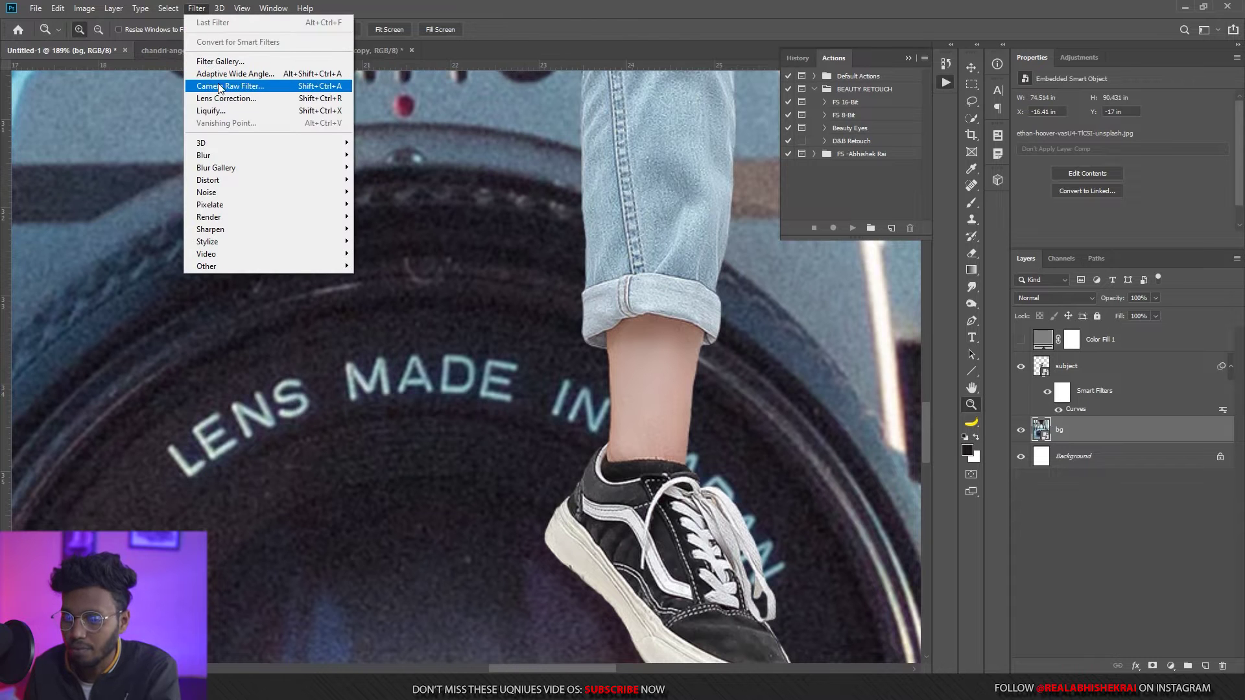
click(245, 87)
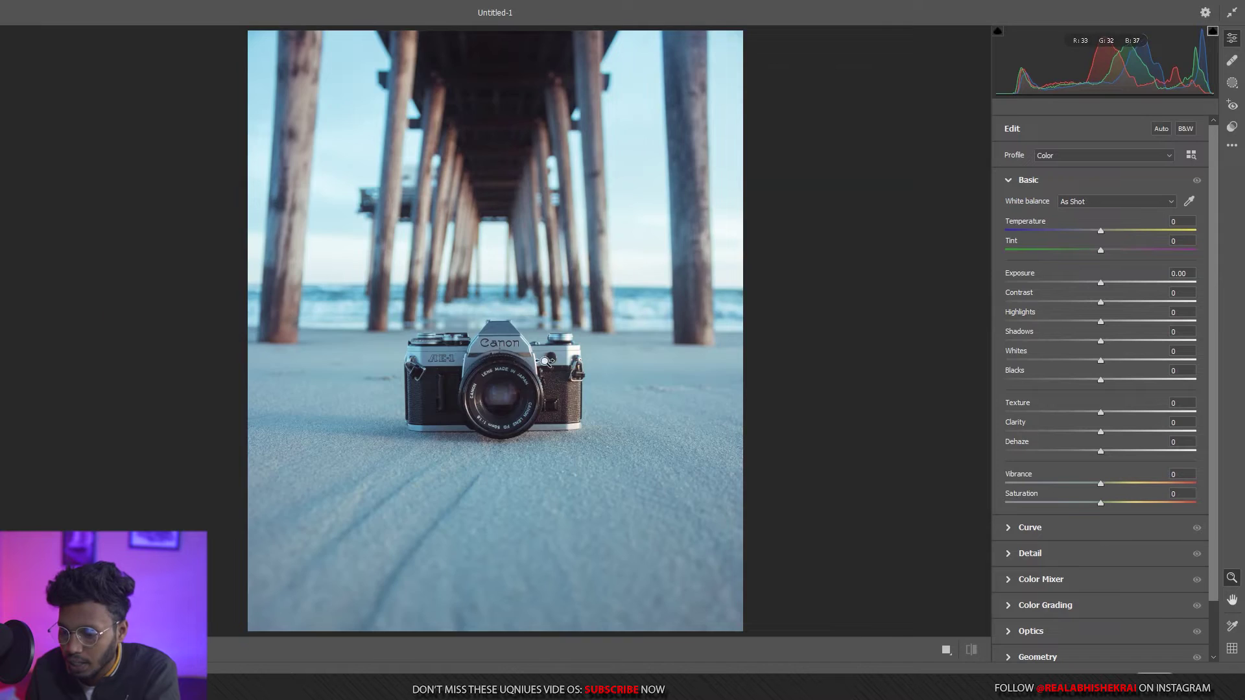
Set Camera Raw Detail noise reduction to 32 on the background.
click(545, 361)
click(1029, 181)
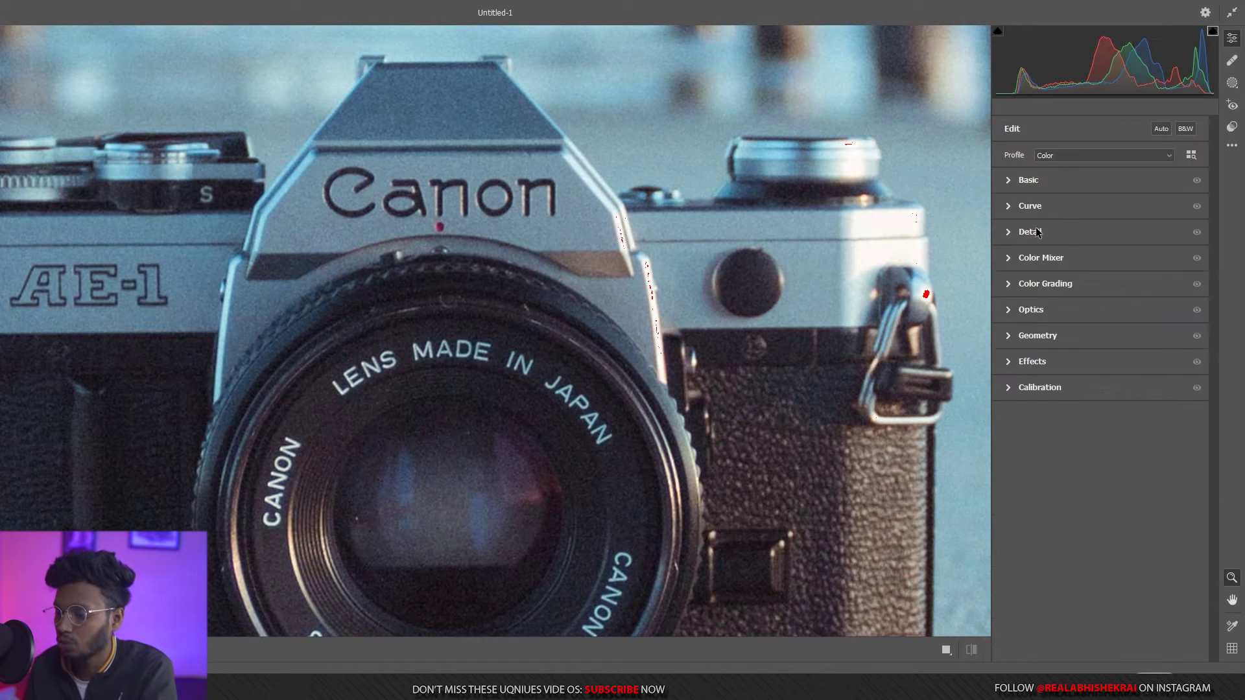
click(1042, 233)
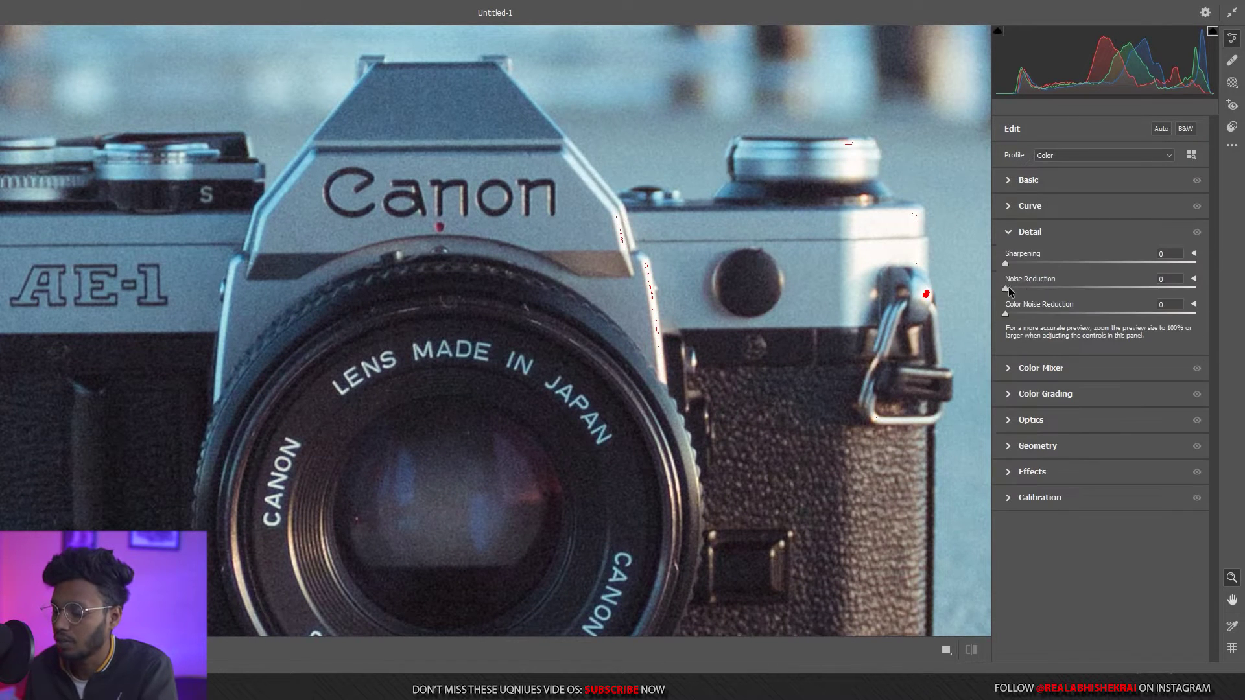
drag(1068, 287, 1066, 288)
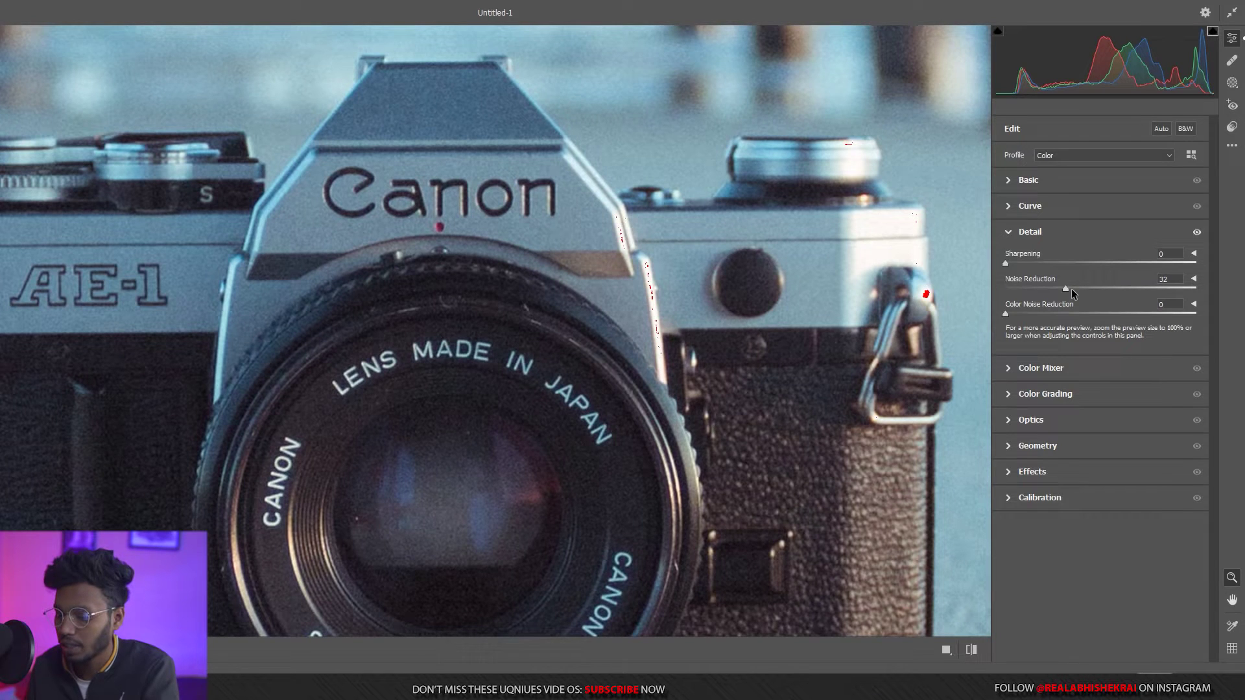
mouse_move(501, 386)
mouse_down()
mouse_move(526, 305)
mouse_move(558, 277)
mouse_up()
key(z)
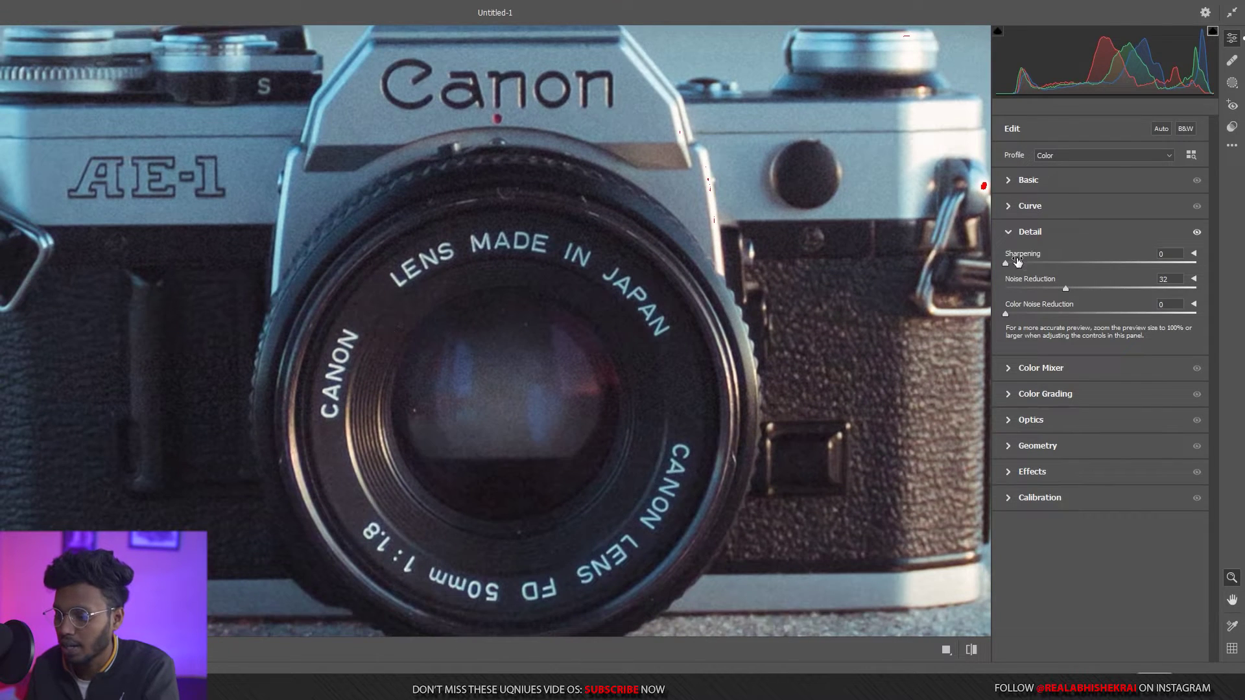
Raise Texture and Contrast to +12 in the Basic panel.
click(1031, 234)
click(1028, 180)
key(ctrl+0)
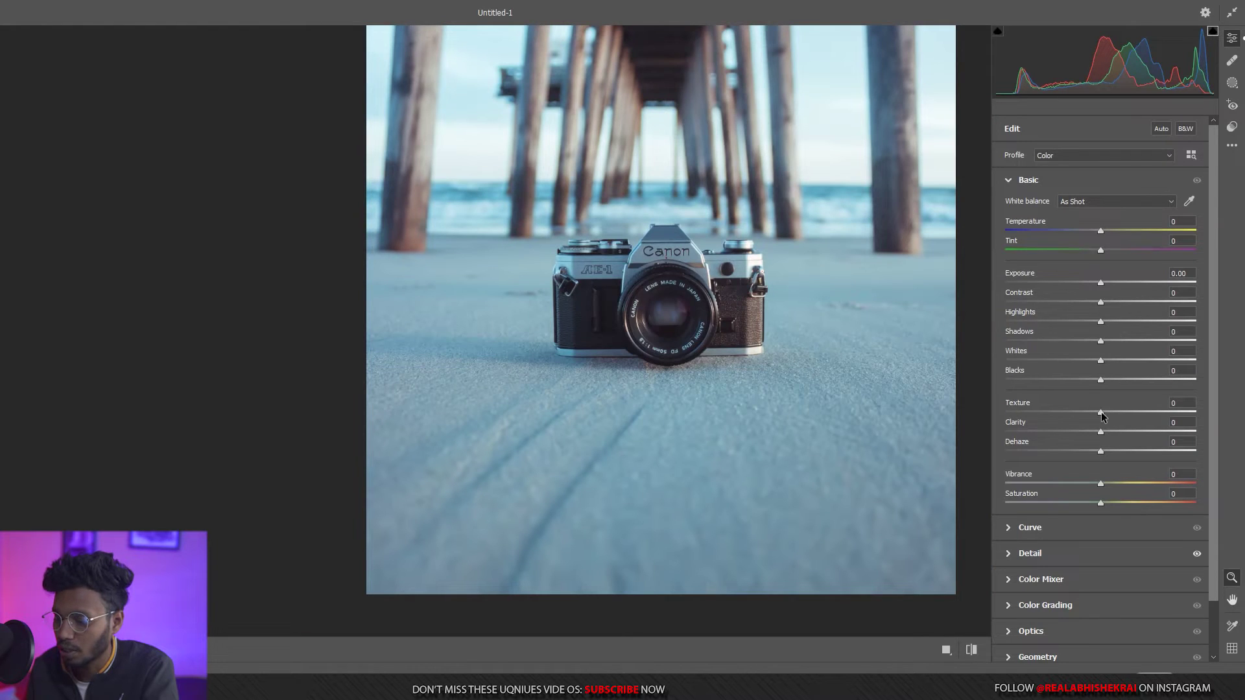
drag(1114, 411, 1113, 411)
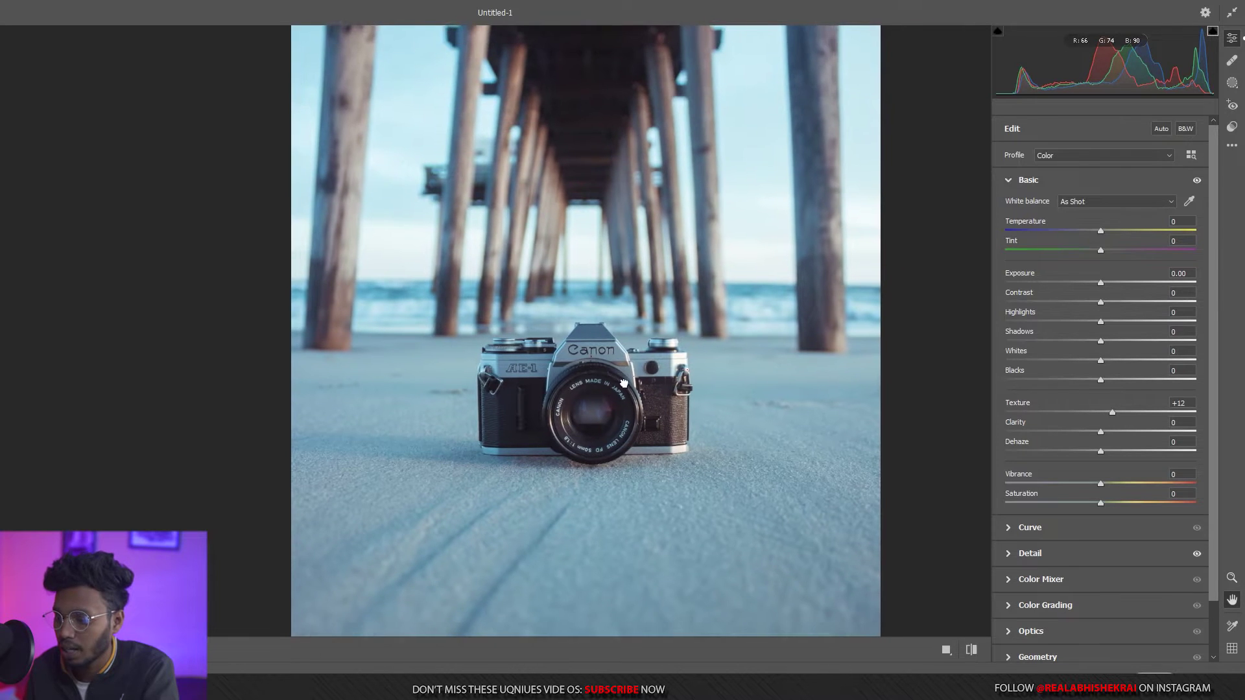
drag(1100, 302, 1112, 303)
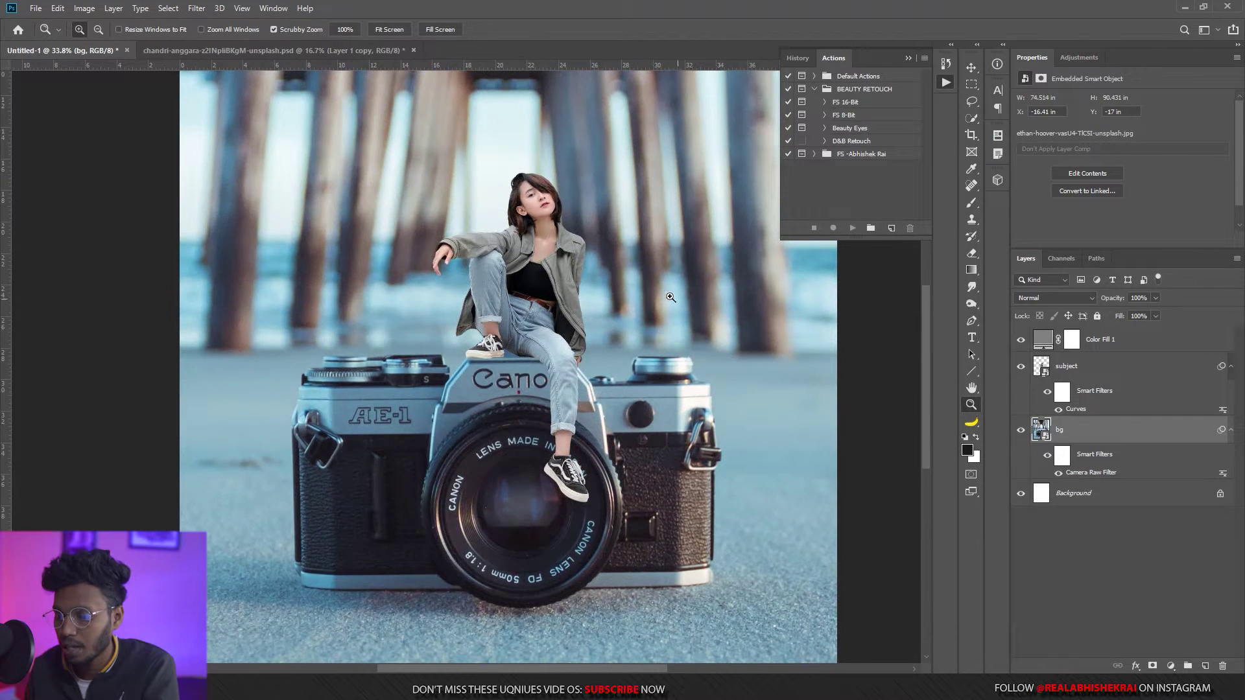
Show Color Fill 1 again and select it for a blend mode change.
click(1020, 339)
click(1038, 337)
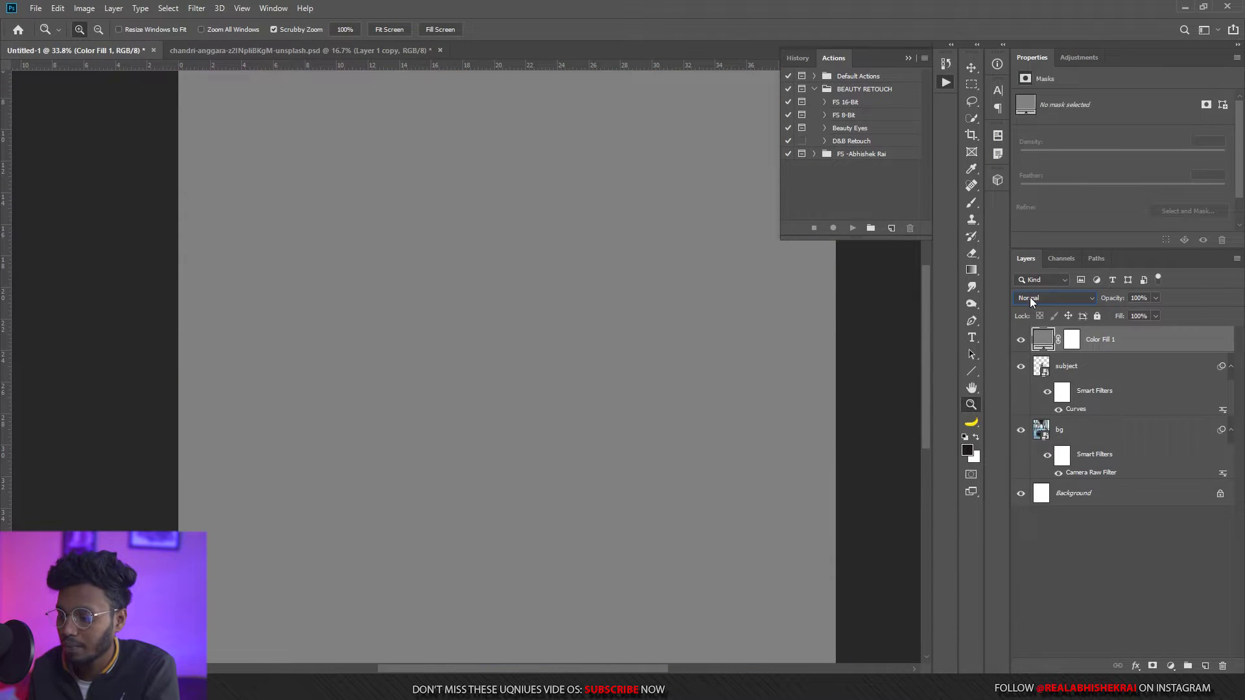
click(1031, 299)
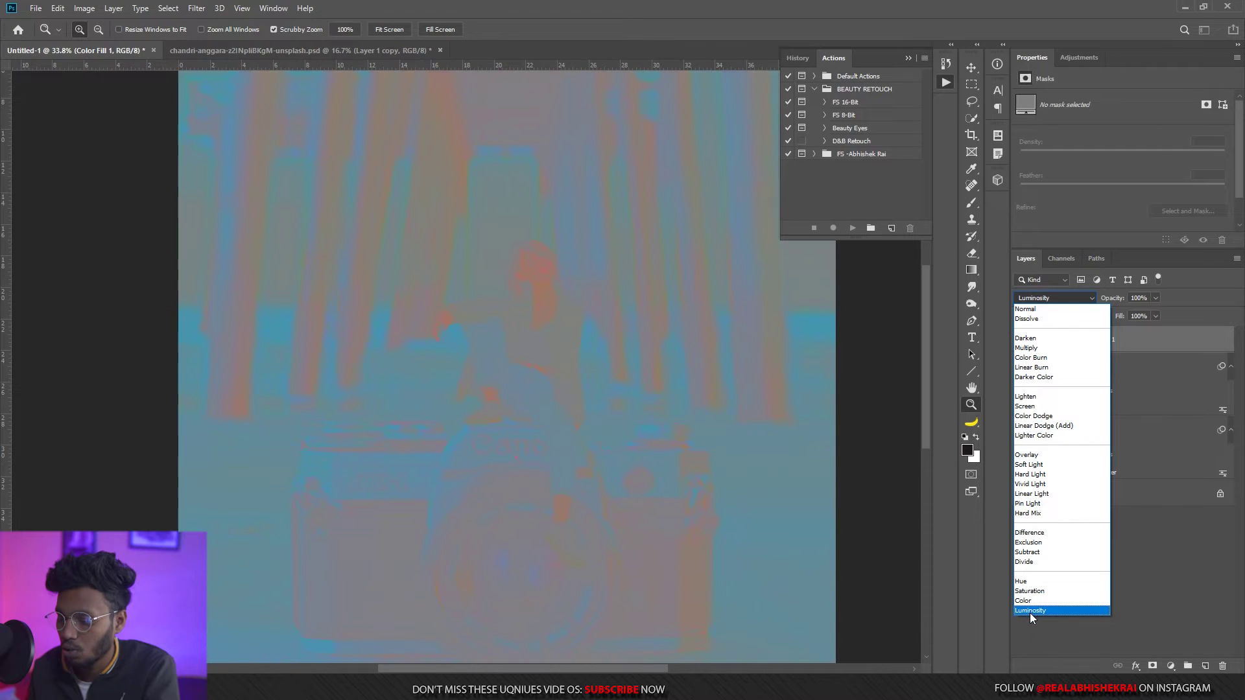
Set the grey fill to Luminosity and add a Hue/Saturation layer at Saturation +100.
click(1030, 612)
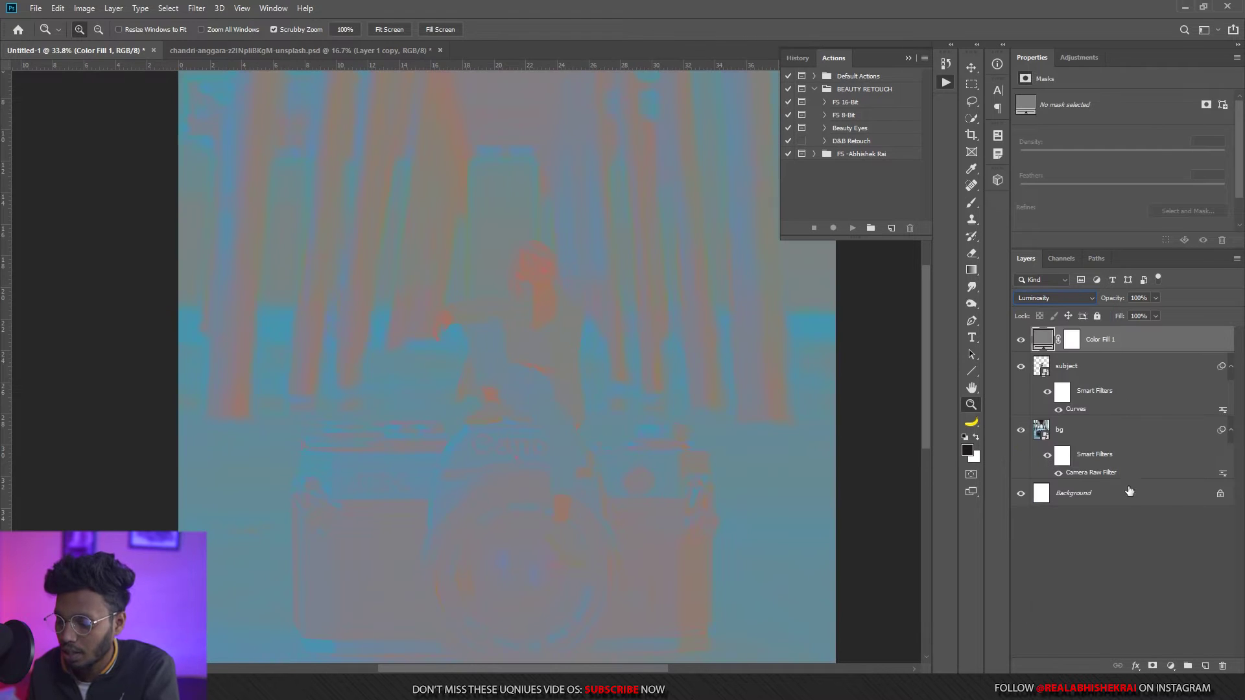
click(1171, 665)
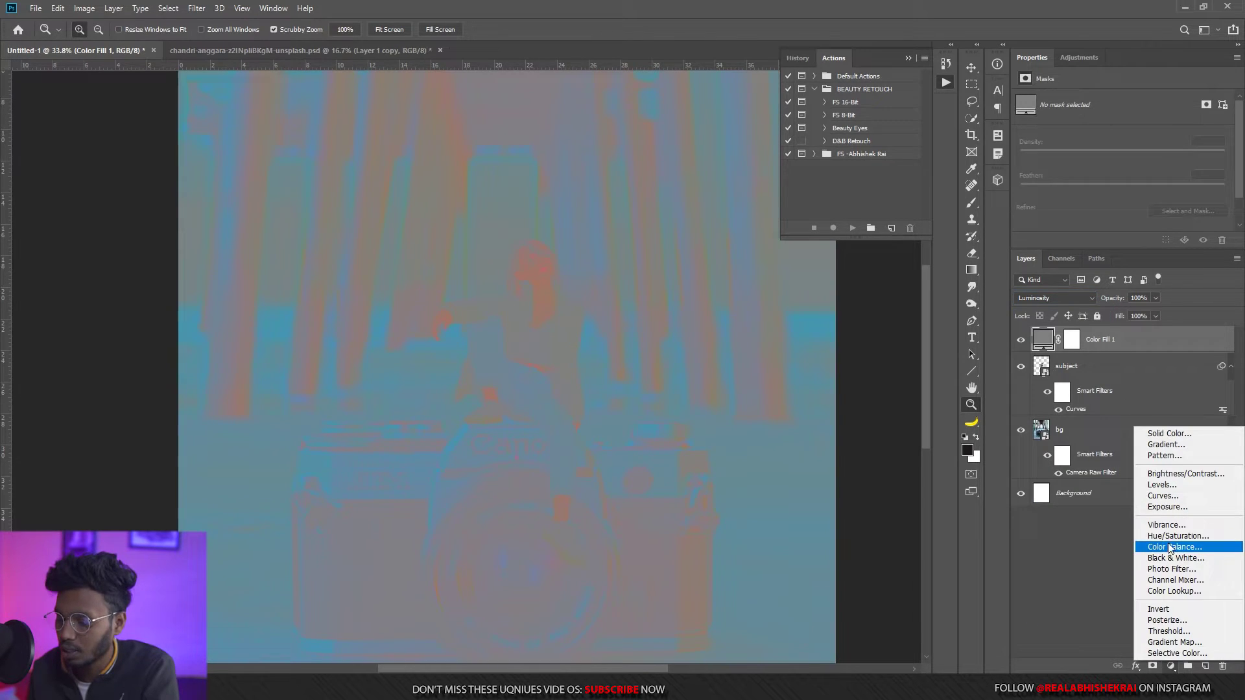
click(1168, 535)
drag(1212, 170, 1232, 172)
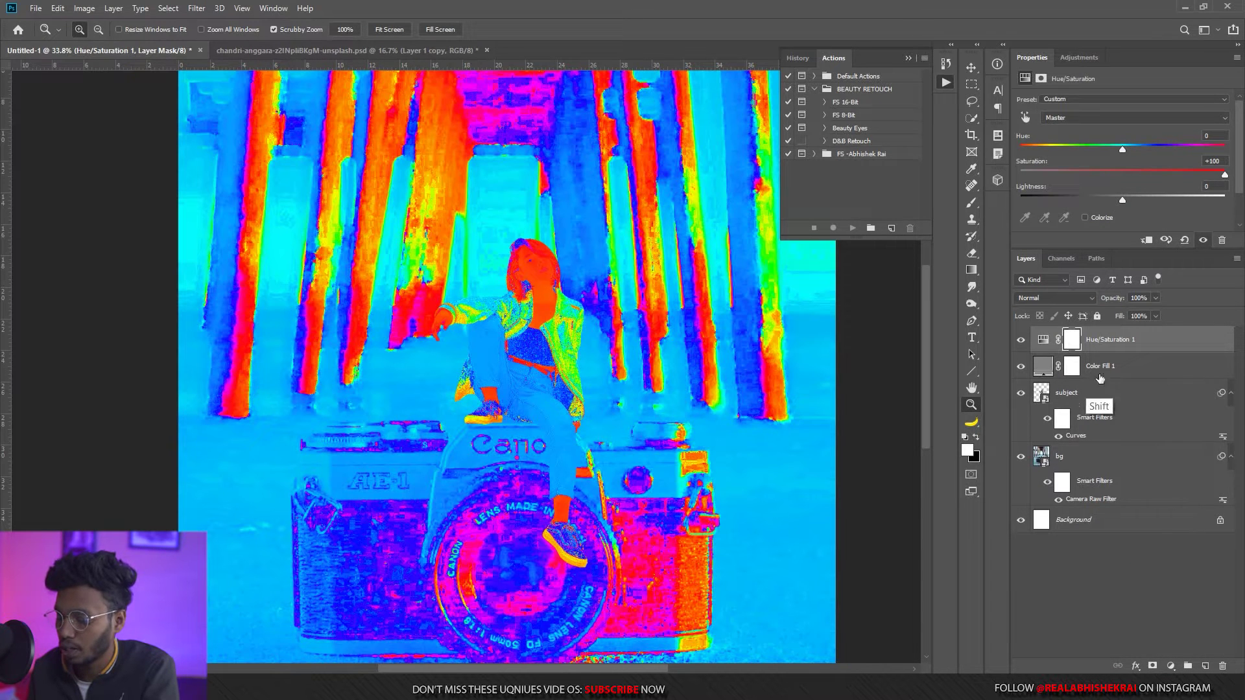
Group the fill and Hue/Saturation layers and name the group 'Helo'.
shift+click(1103, 369)
click(1186, 667)
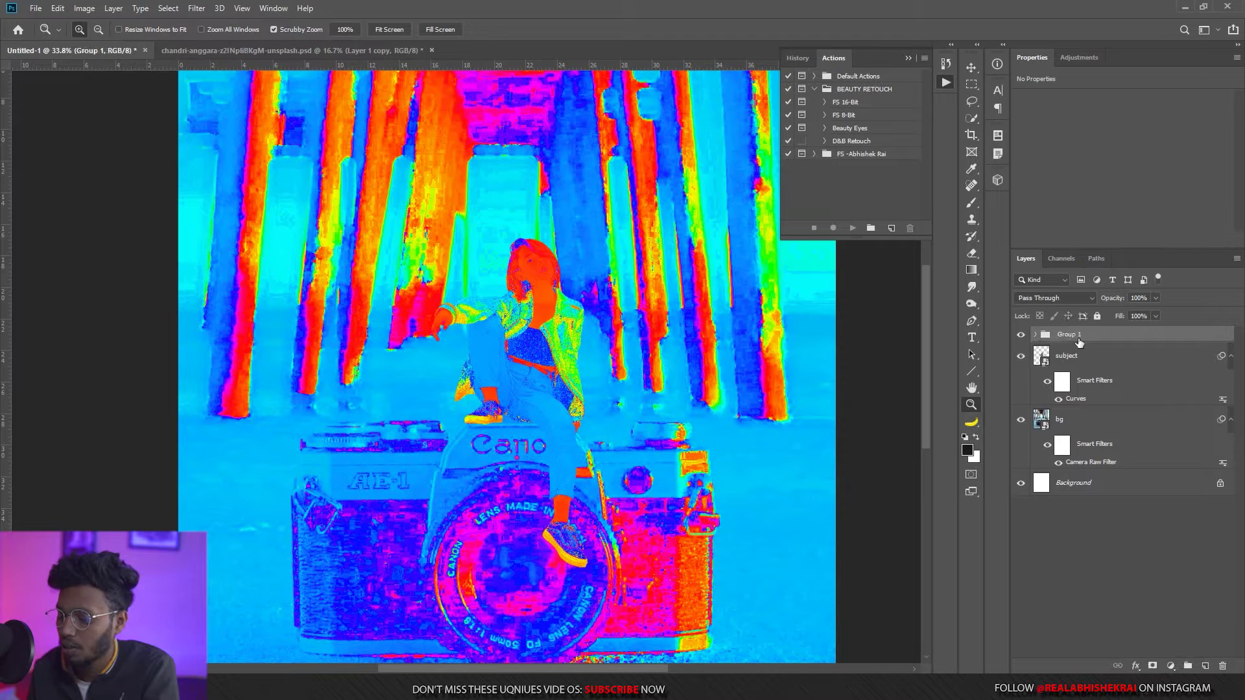
double_click(1070, 335)
text(Helo)
key(Return)
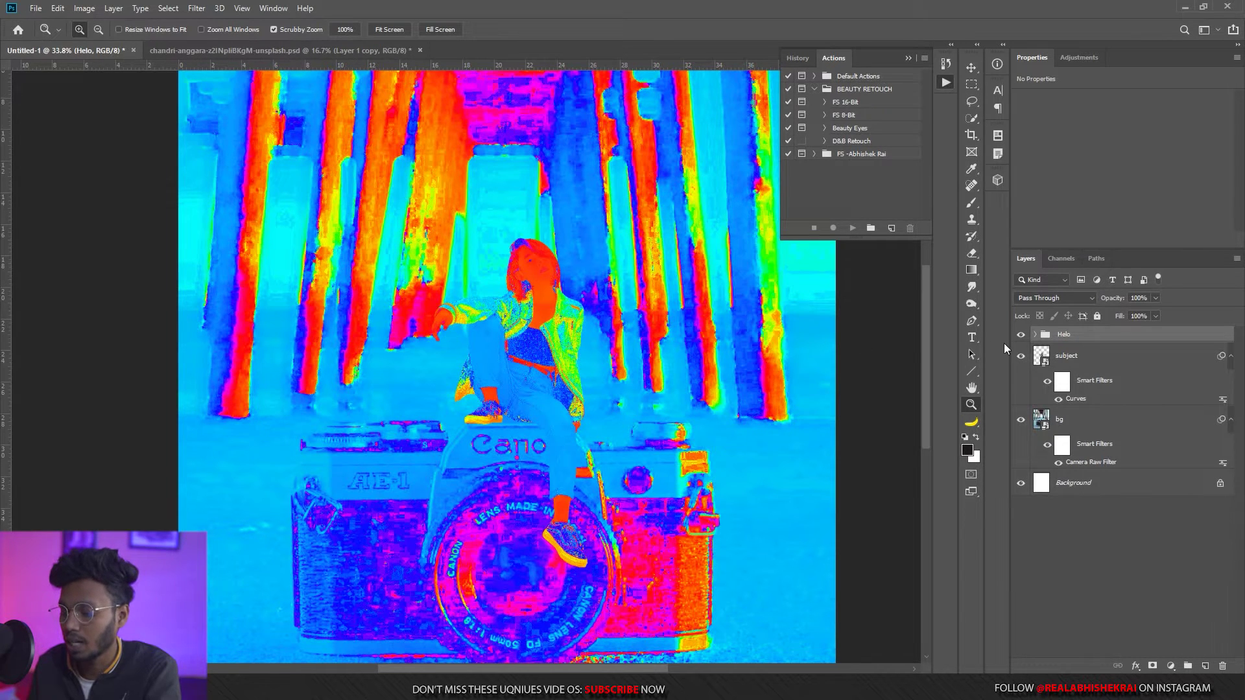
click(1022, 335)
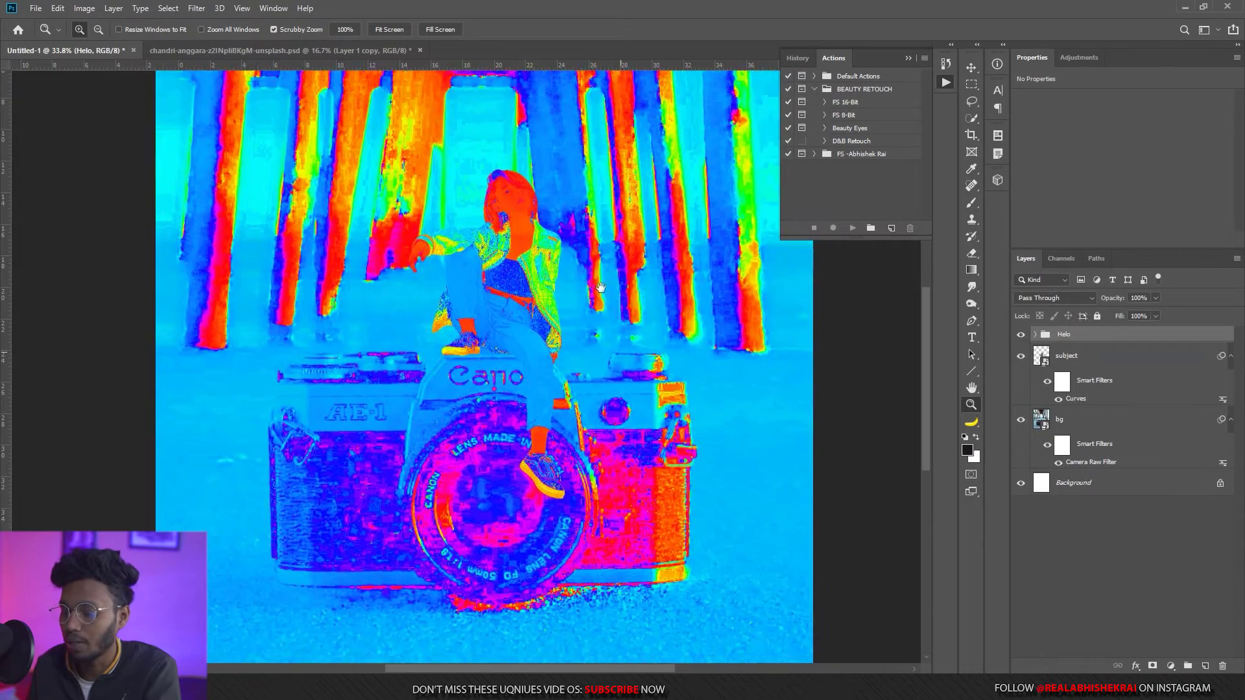
scroll(530, 362, down, 2)
Add a Selective Color adjustment clipped to the subject layer.
mouse_move(530, 363)
mouse_down()
mouse_move(513, 363)
mouse_move(549, 353)
mouse_move(988, 385)
mouse_up()
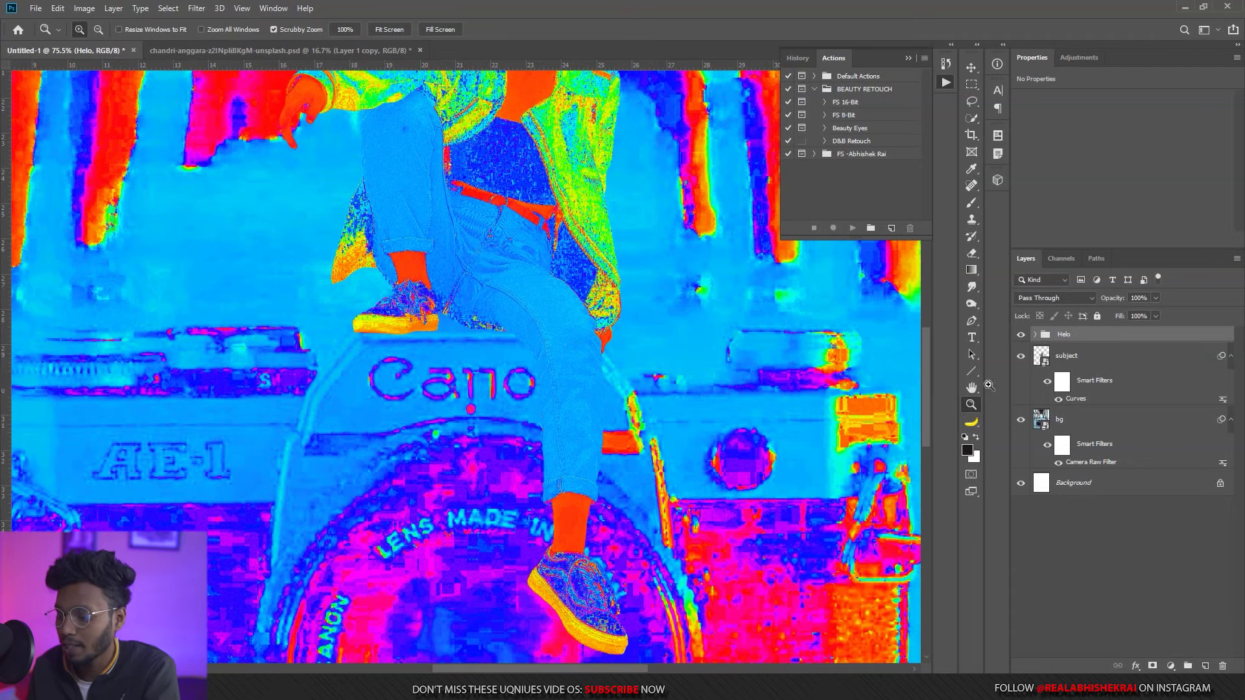
click(1101, 357)
click(1171, 665)
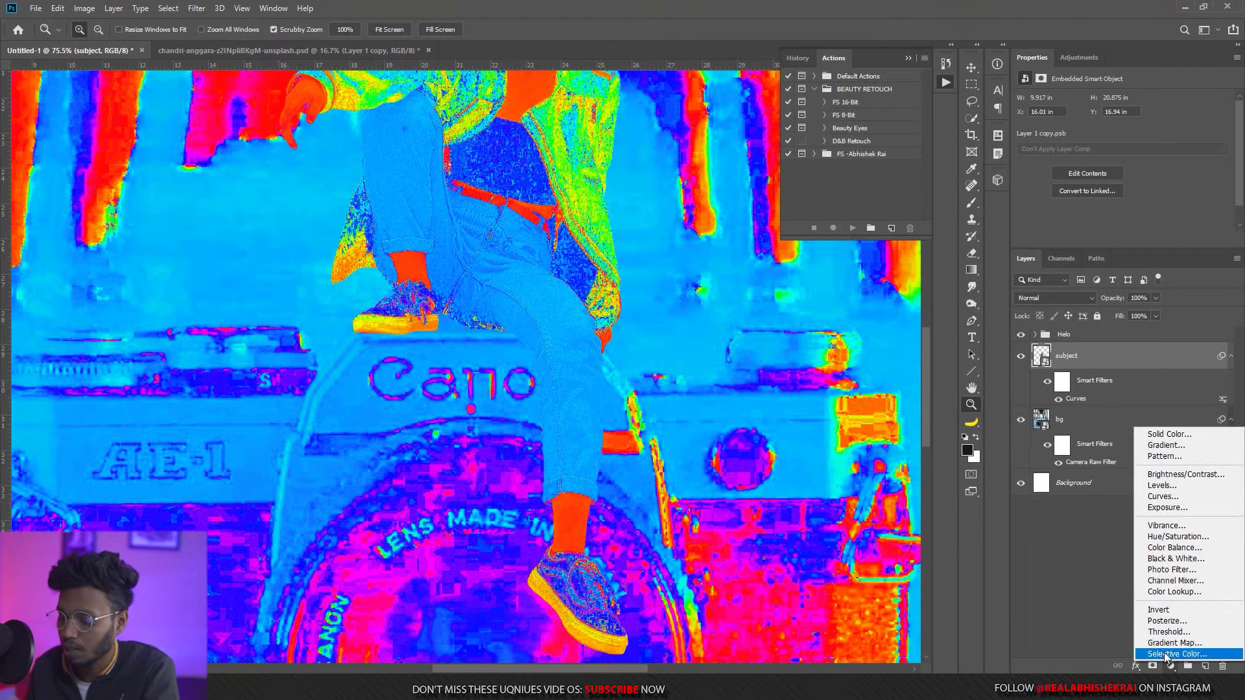
click(1174, 654)
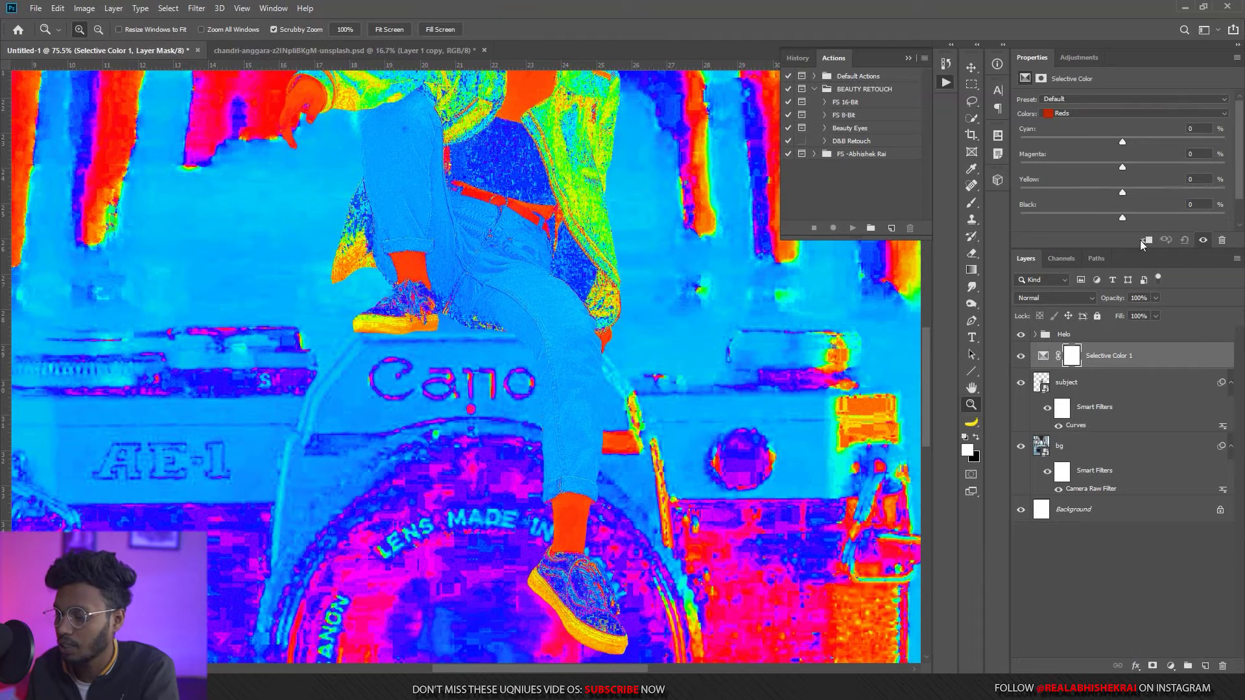
click(1147, 241)
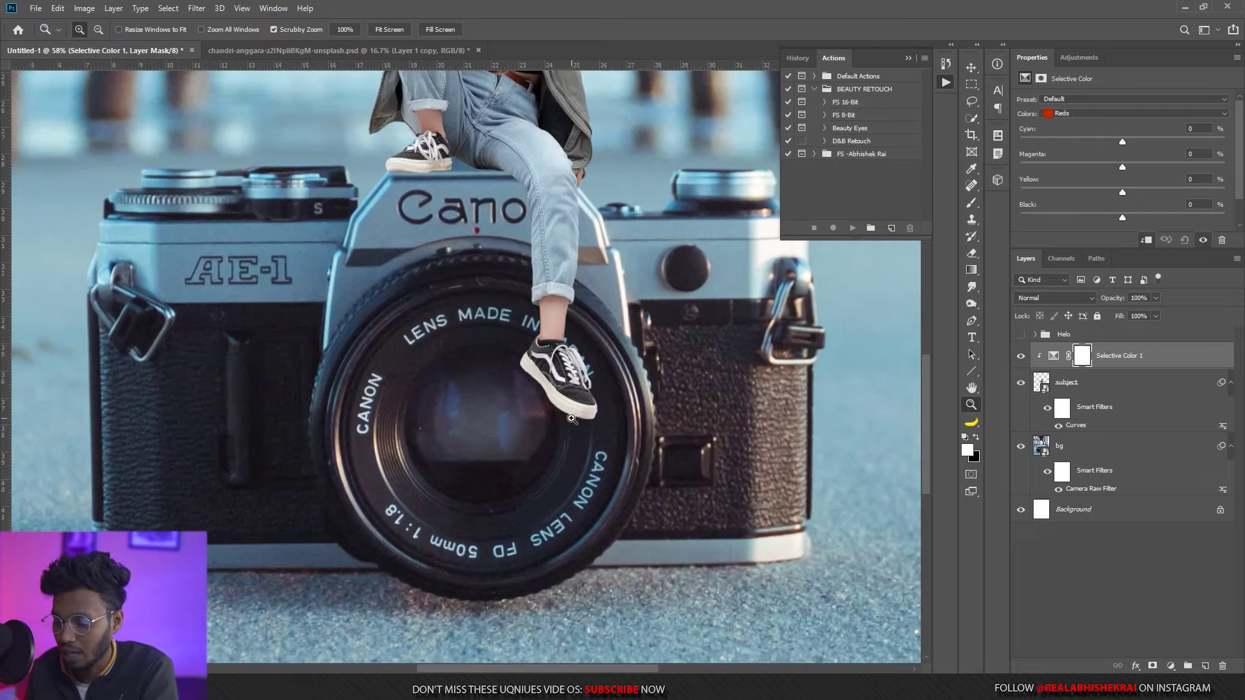
Check the lens, shoe and head, then switch the Helo false-colour group back on.
drag(570, 299, 683, 364)
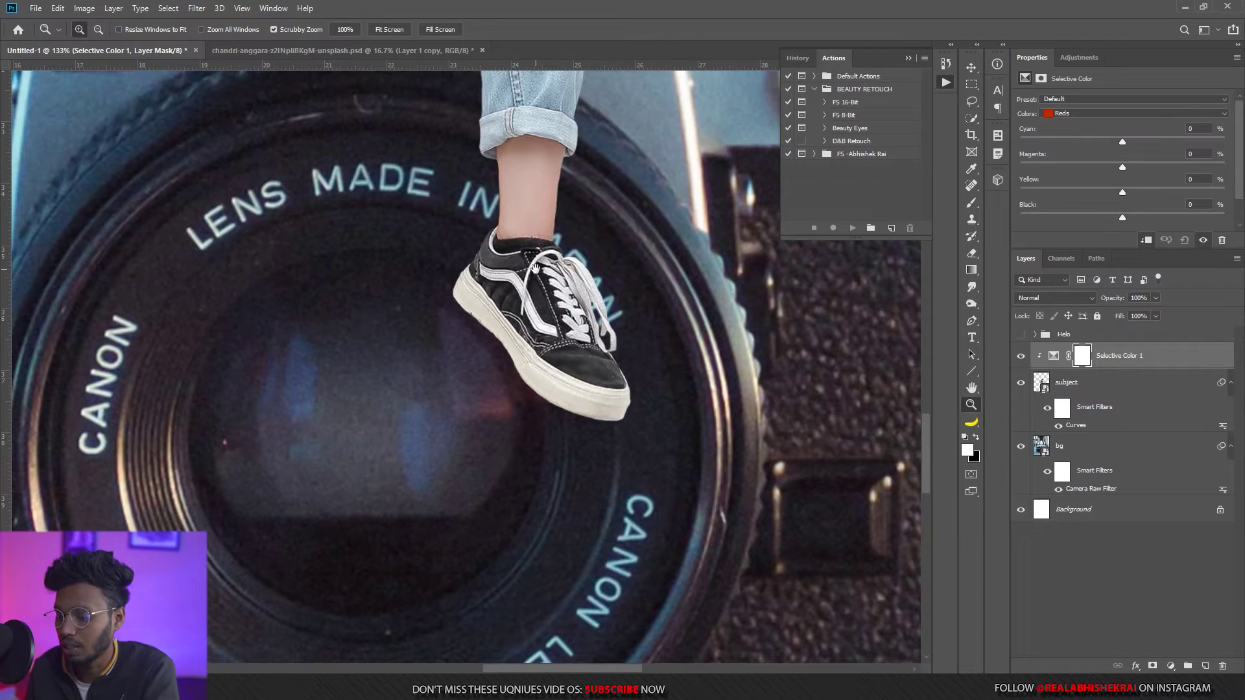
drag(535, 266, 564, 153)
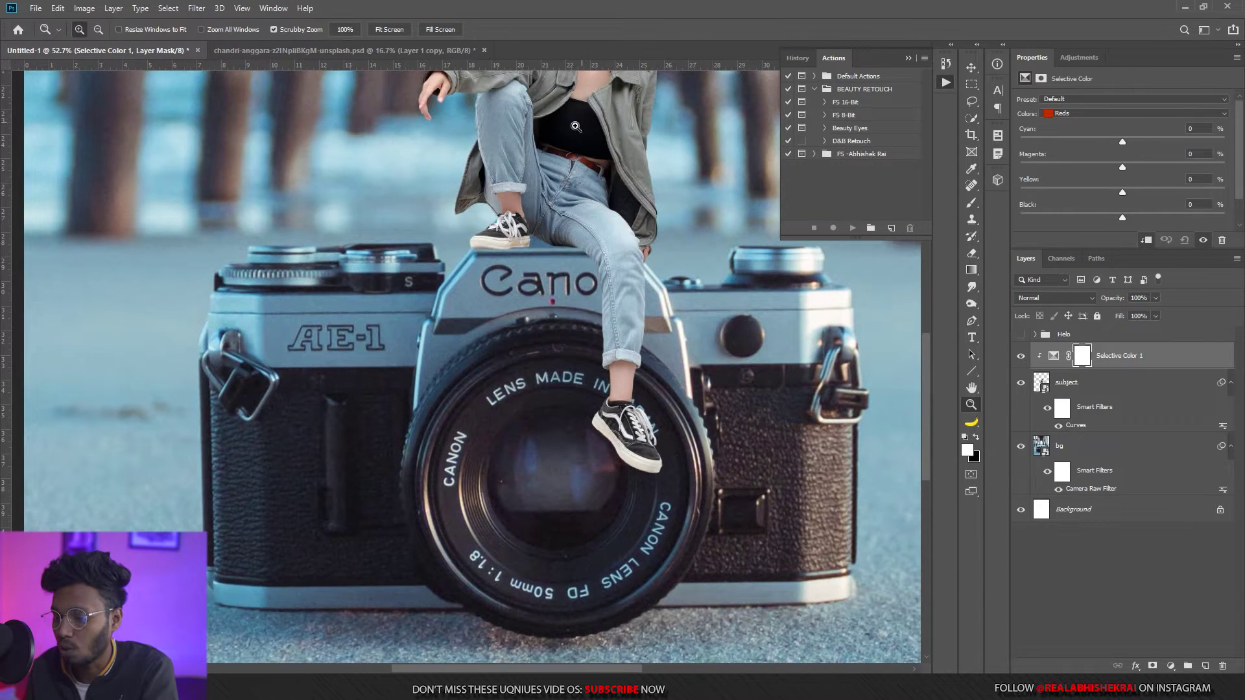
scroll(692, 308, up, 3)
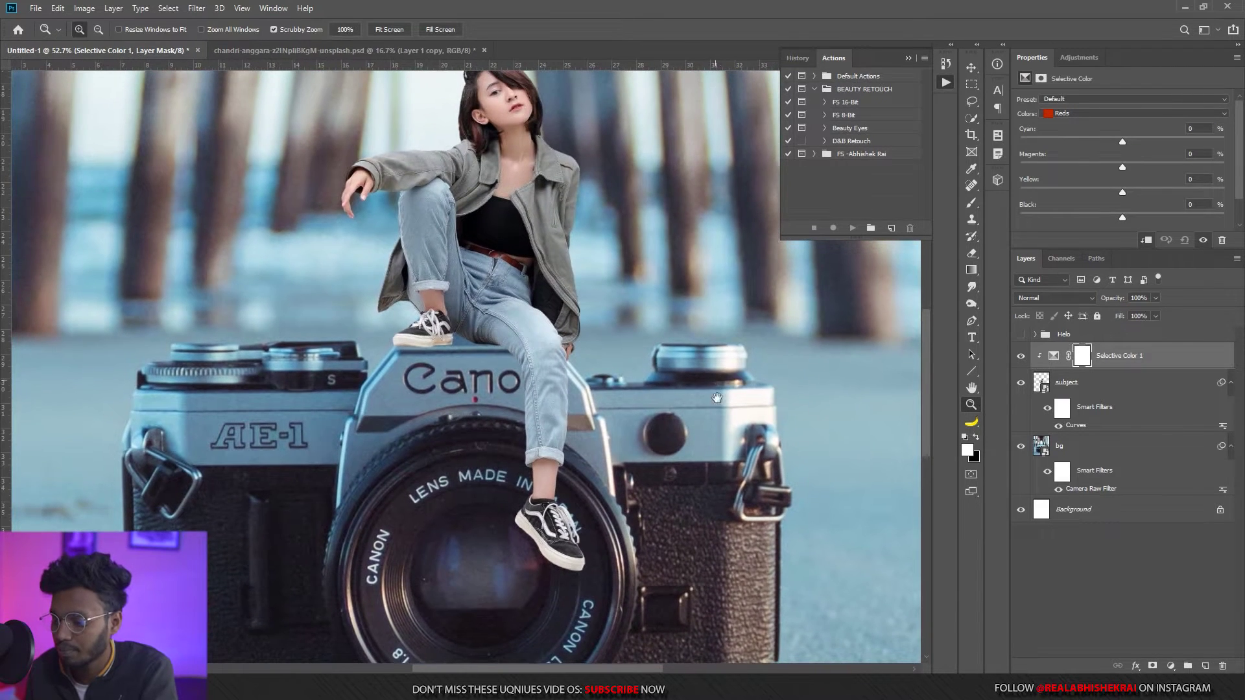
drag(716, 397, 723, 427)
click(1021, 335)
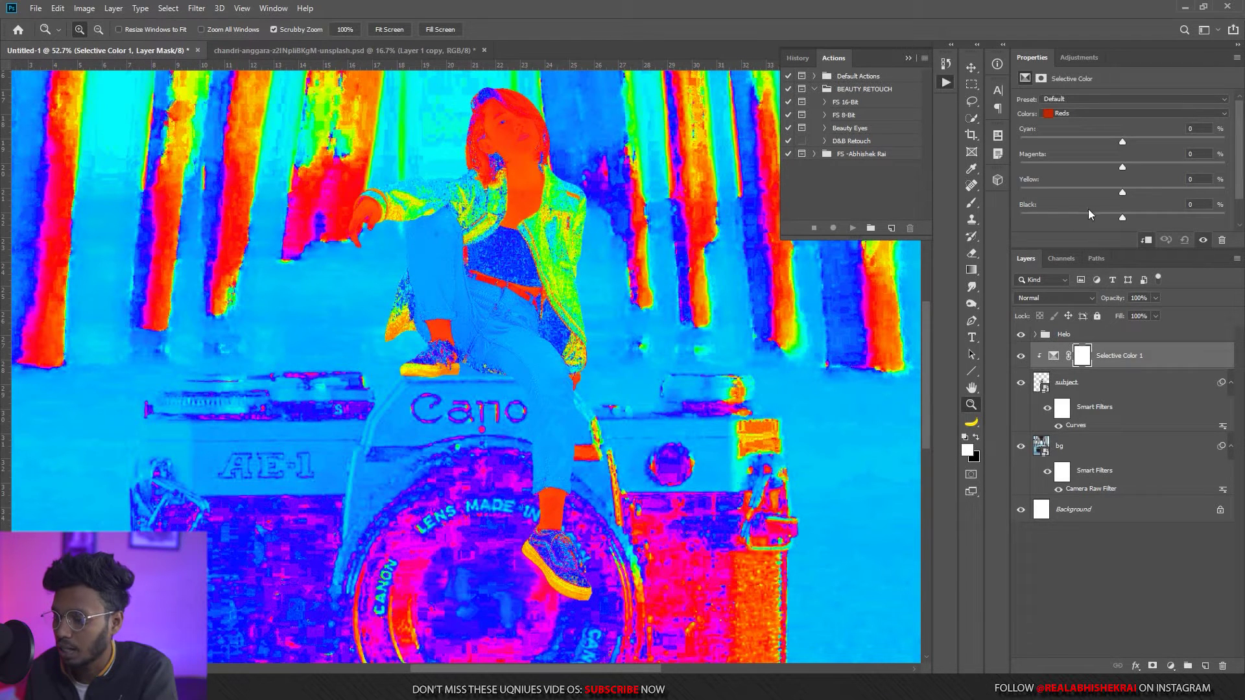
Switch Selective Color to Blacks and zoom in on the lens and shoe.
click(1065, 113)
click(1070, 205)
drag(558, 409, 599, 409)
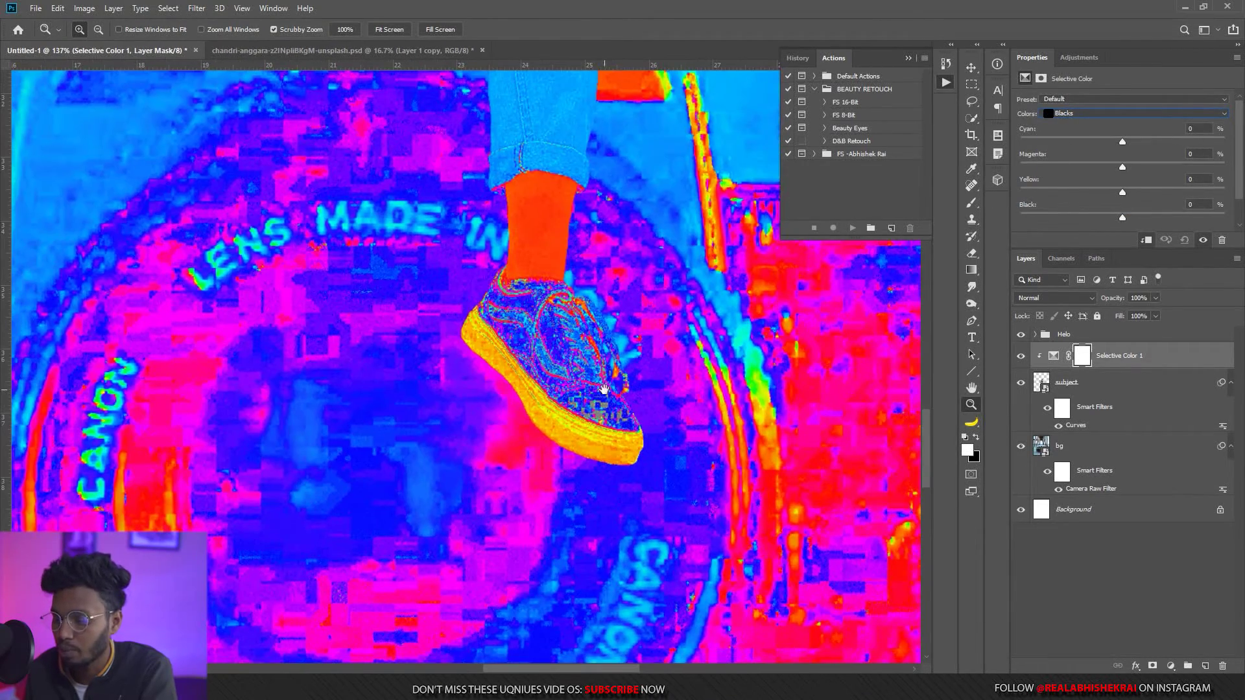
scroll(545, 413, up, 1)
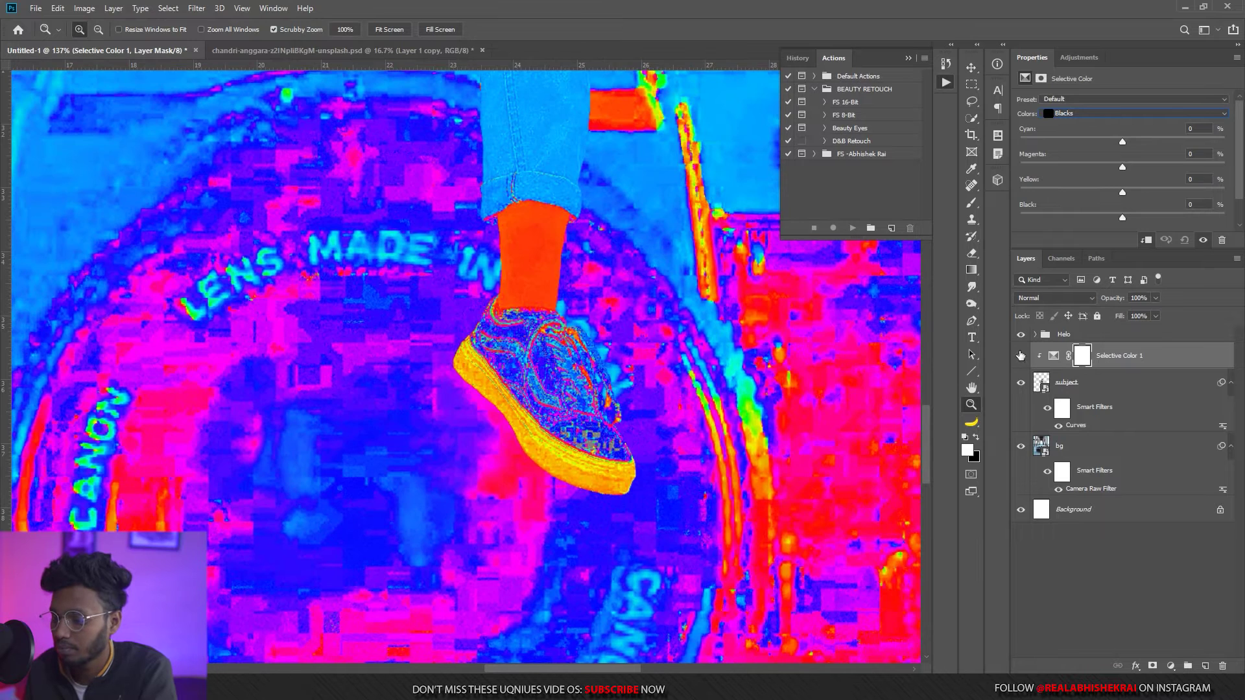
Set the blacks to cyan -10, magenta +9, yellow -4 and black +14.
mouse_move(1094, 144)
mouse_down()
mouse_move(1130, 152)
mouse_move(1119, 147)
mouse_up()
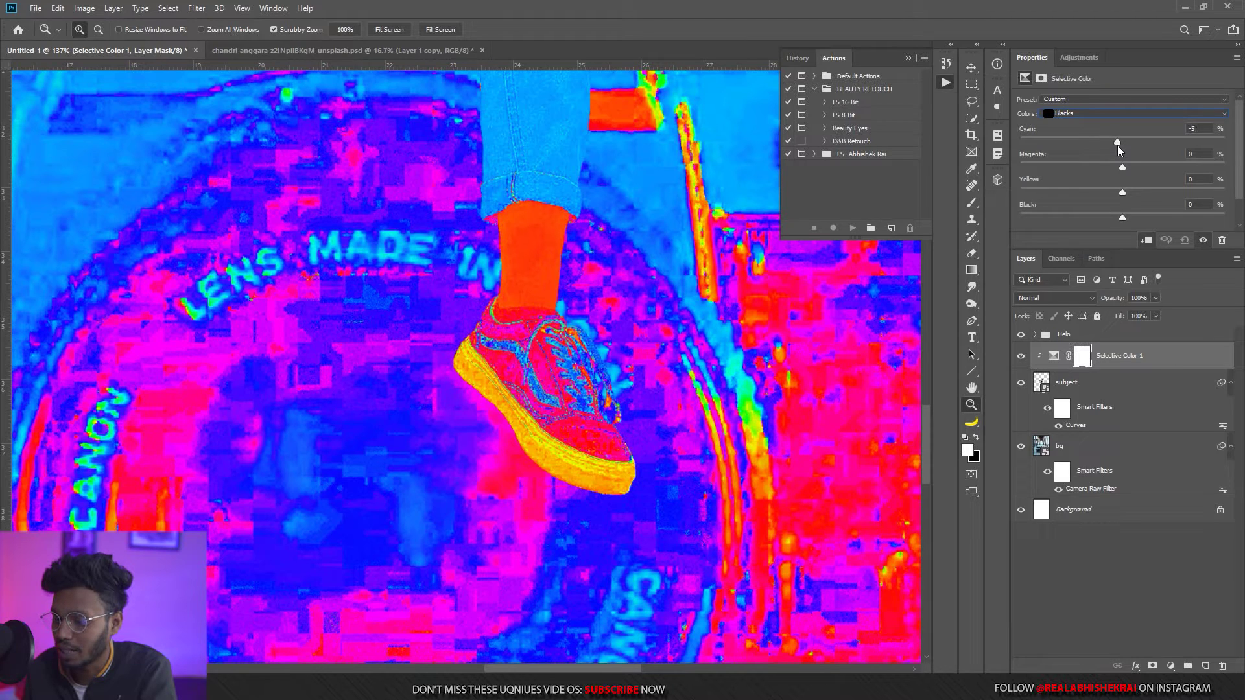
mouse_move(1118, 147)
mouse_down()
mouse_move(1144, 167)
mouse_move(1132, 170)
mouse_up()
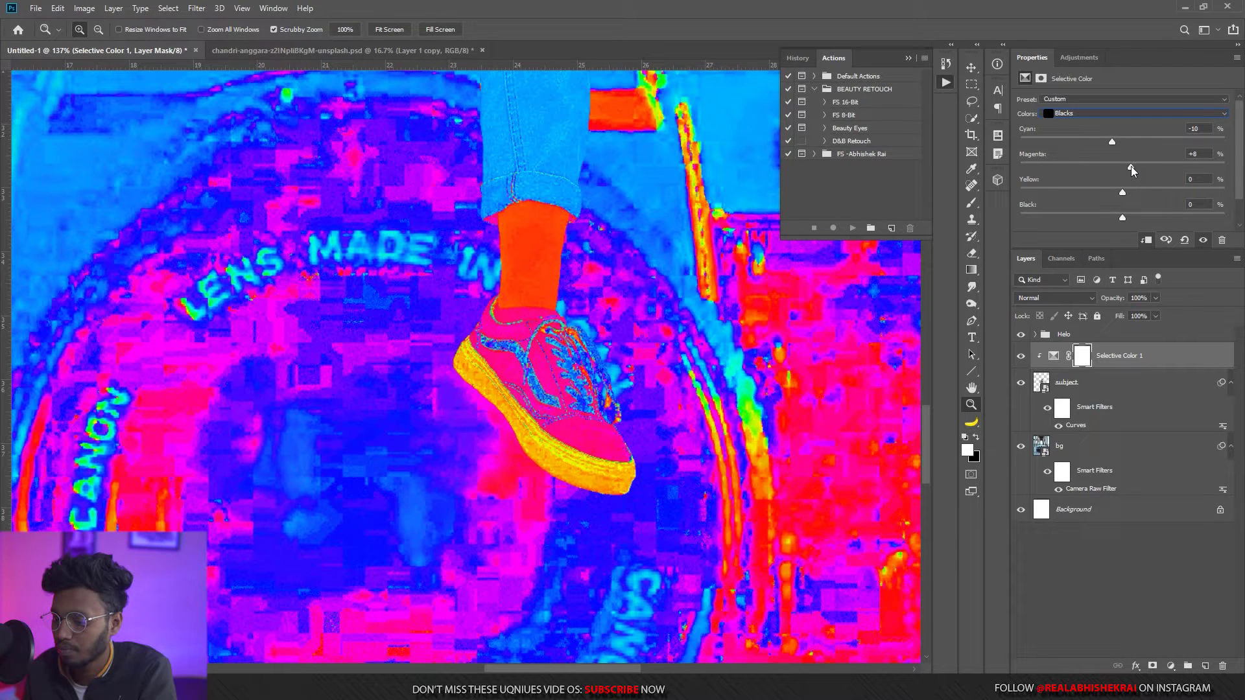
mouse_move(1132, 169)
mouse_down()
mouse_move(1189, 170)
mouse_move(1137, 172)
mouse_move(1098, 193)
mouse_move(1121, 200)
mouse_up()
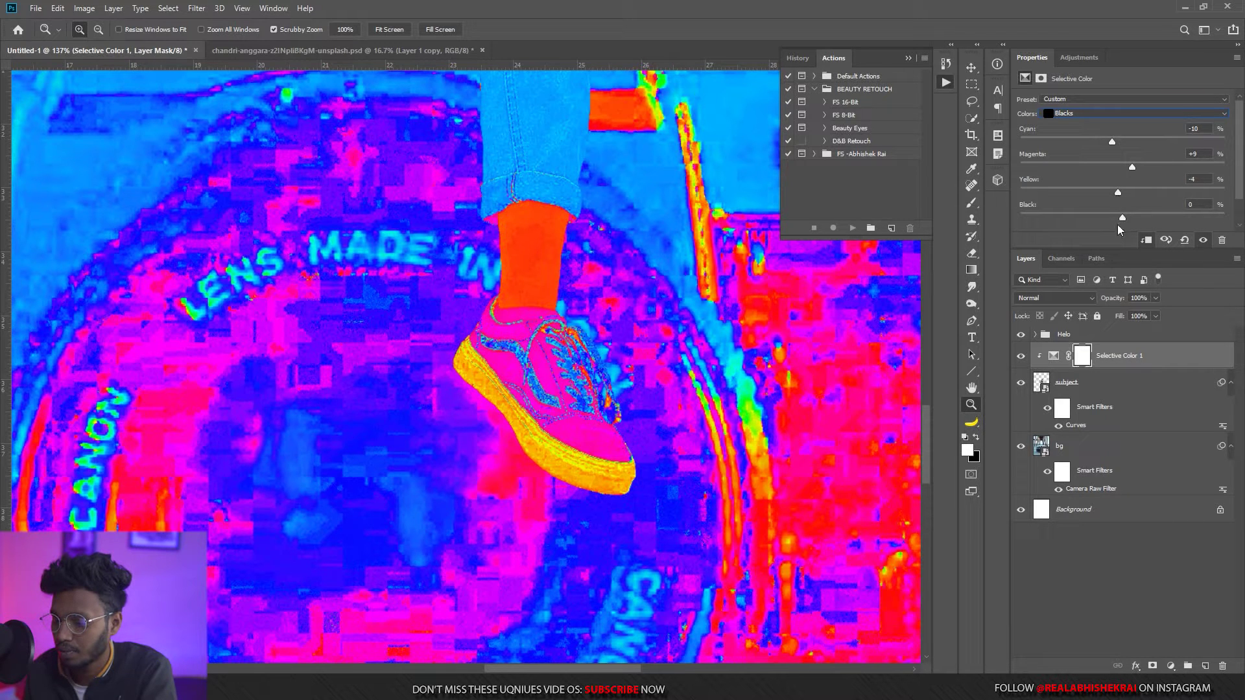
drag(1104, 220, 1138, 221)
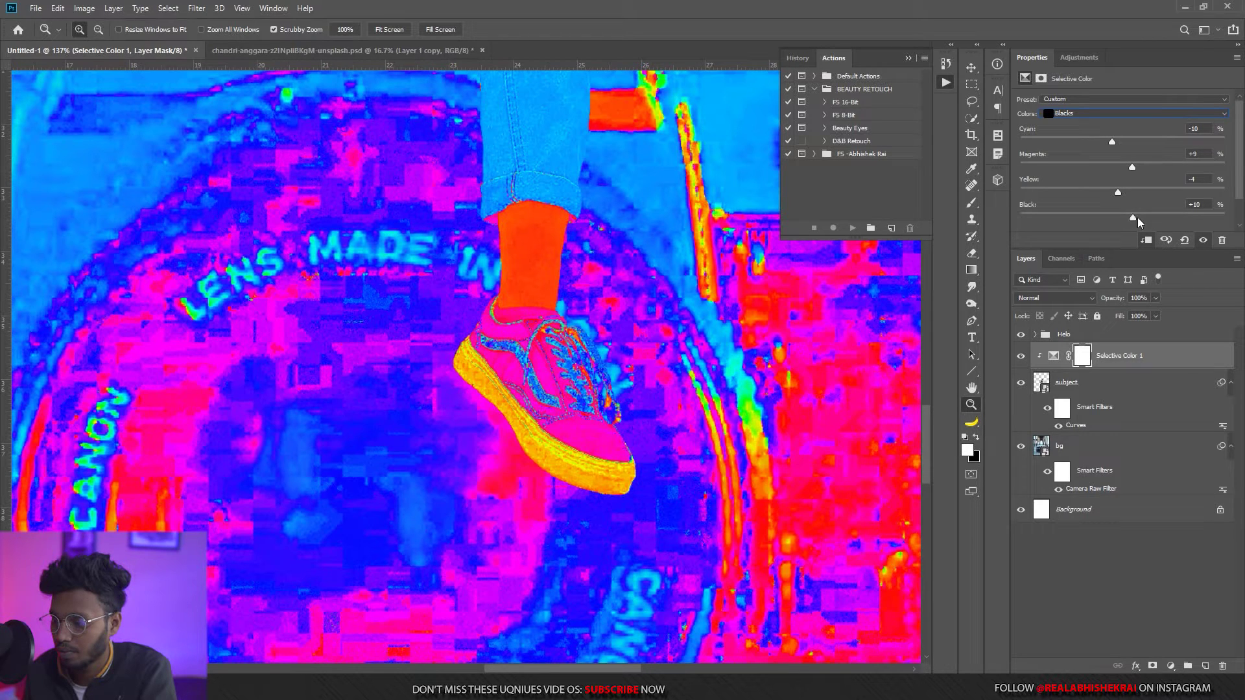
drag(1113, 215, 1137, 215)
Hide the Helo group and toggle Selective Color 1 to compare before and after.
click(1021, 334)
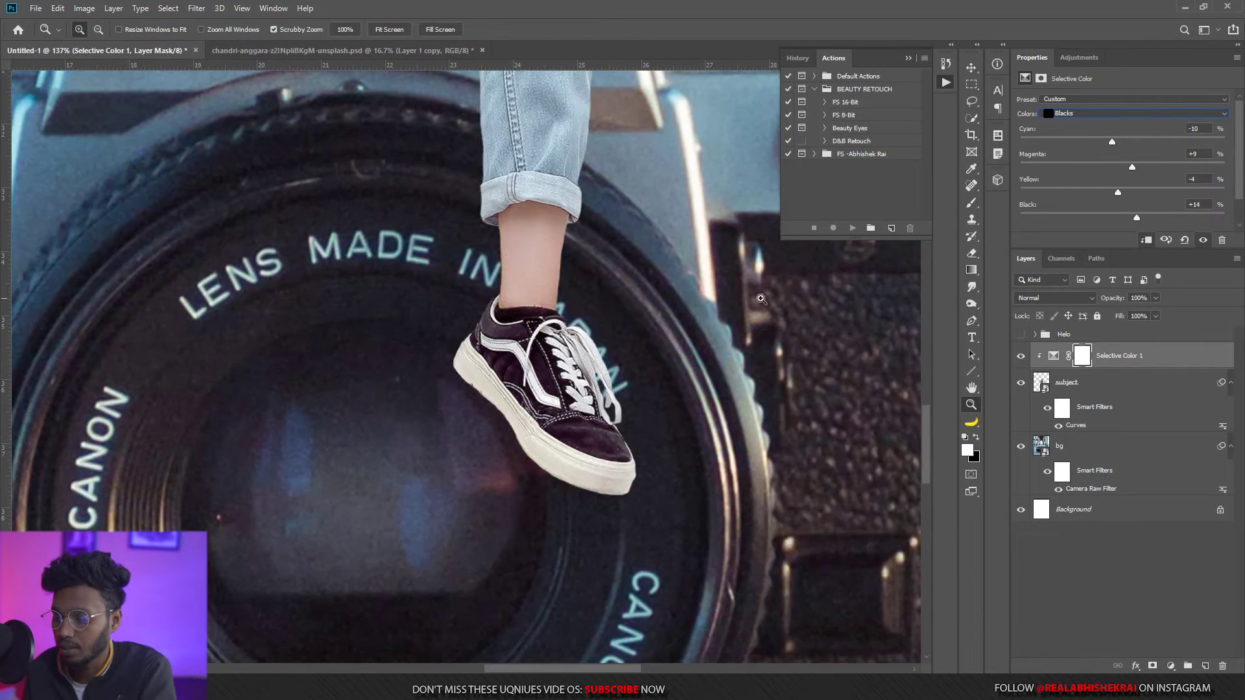
scroll(479, 333, down, 5)
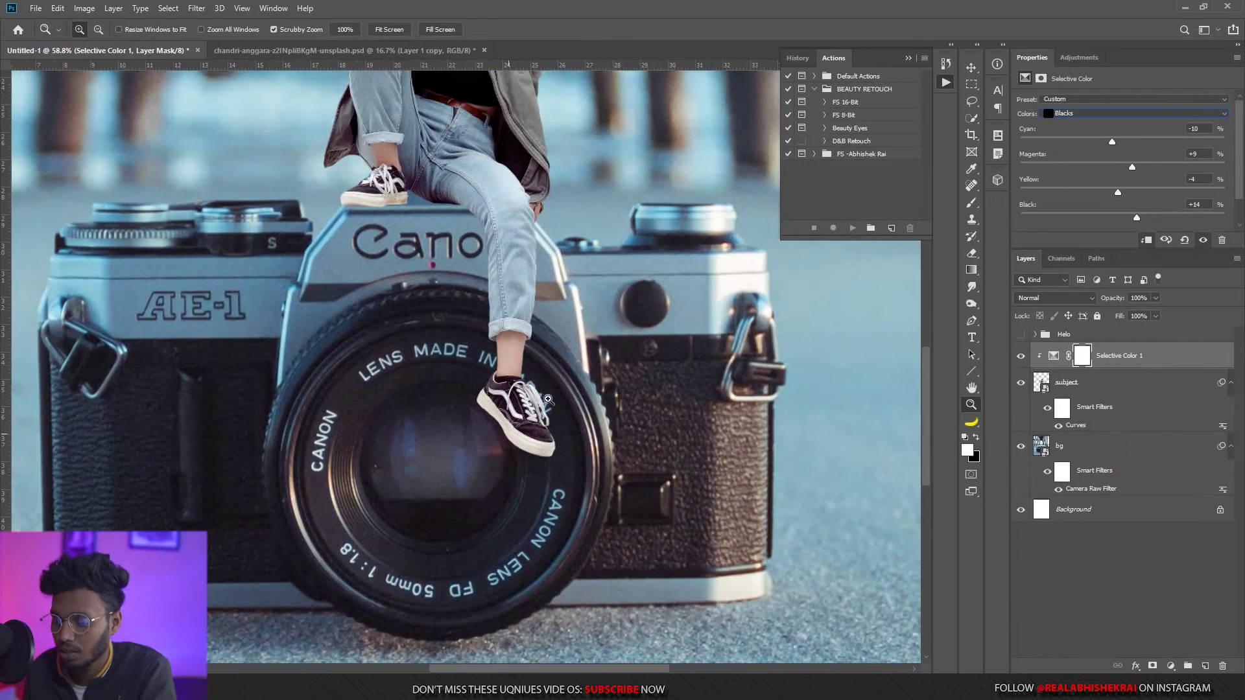
scroll(640, 348, up, 5)
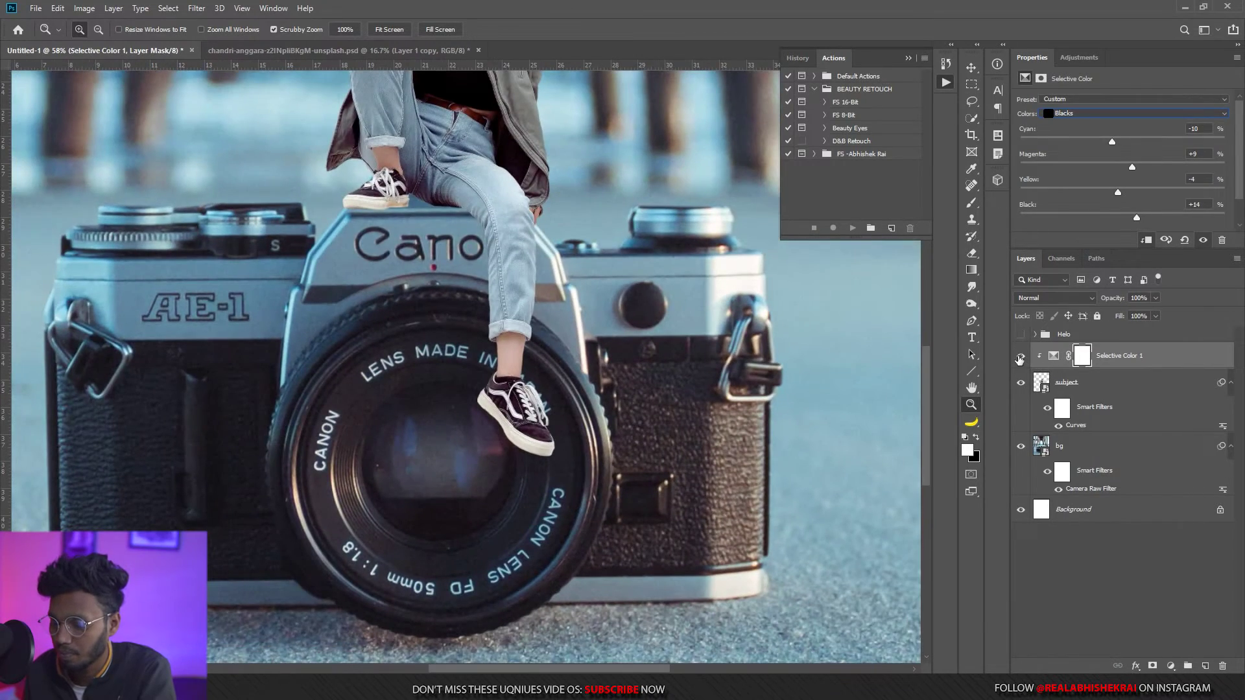
click(1021, 355)
click(1022, 356)
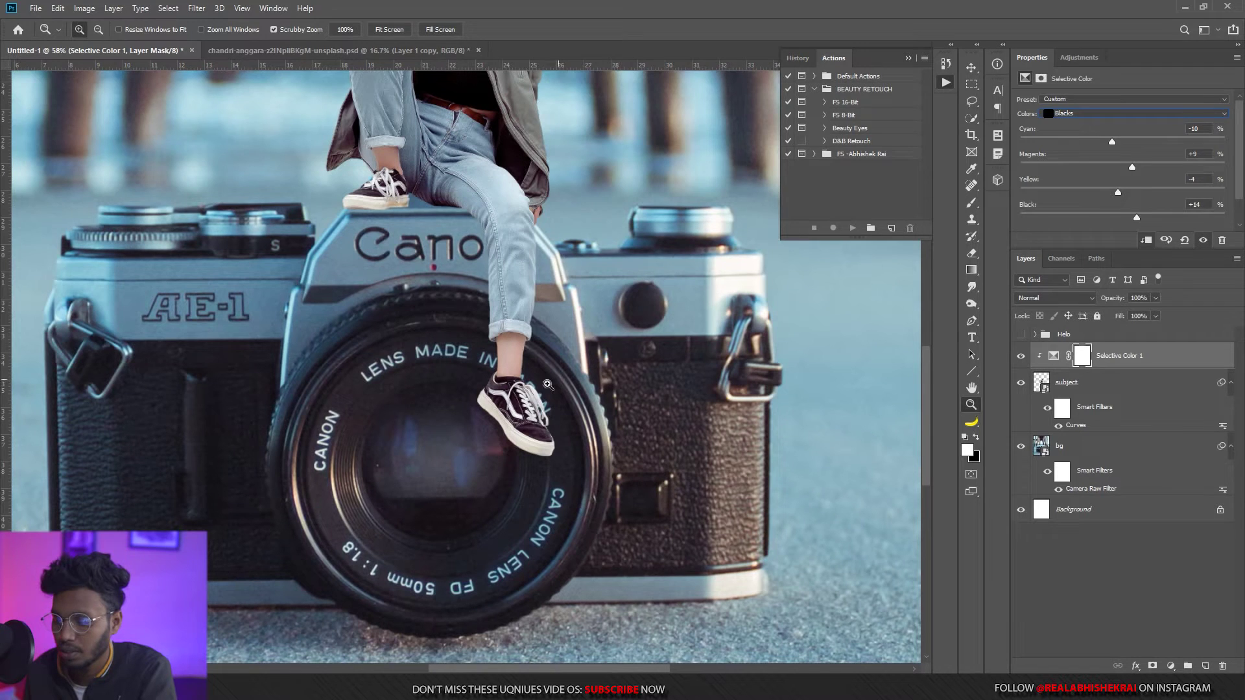
scroll(519, 429, up, 2)
scroll(519, 429, up, 2)
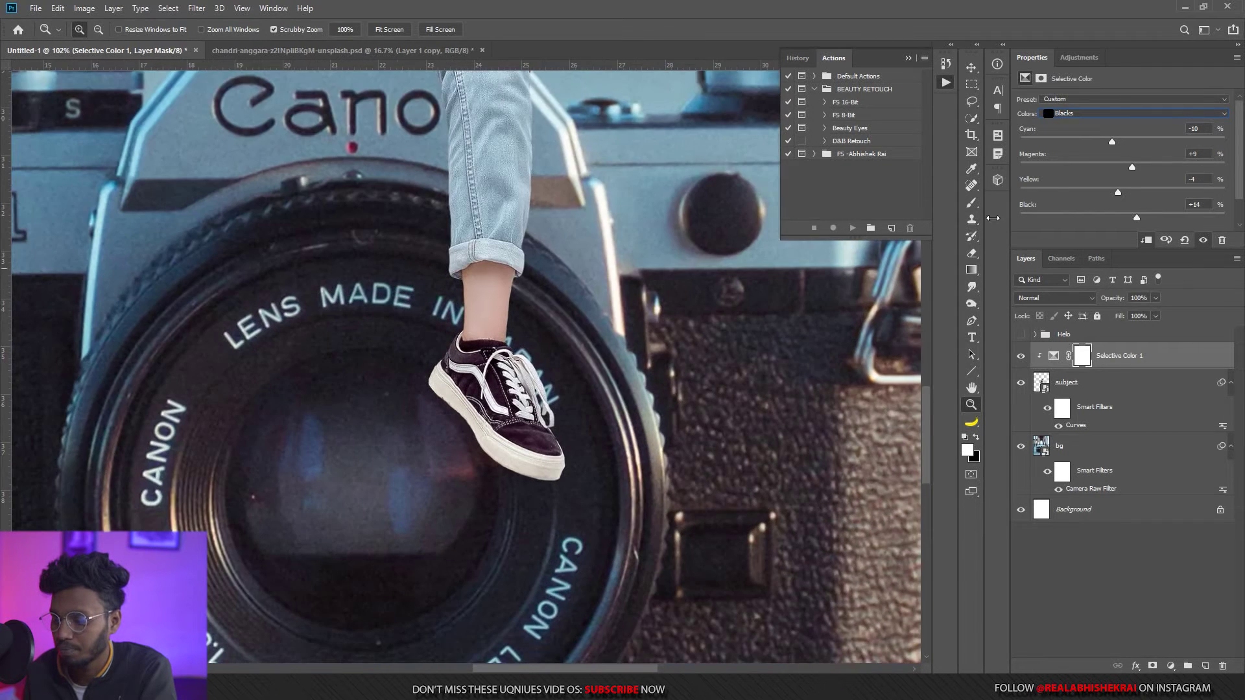
scroll(519, 428, up, 2)
Ease the blacks to magenta +4 and cyan -3, then show the Helo check again.
drag(1132, 167, 1120, 141)
scroll(494, 413, down, 3)
scroll(494, 414, up, 2)
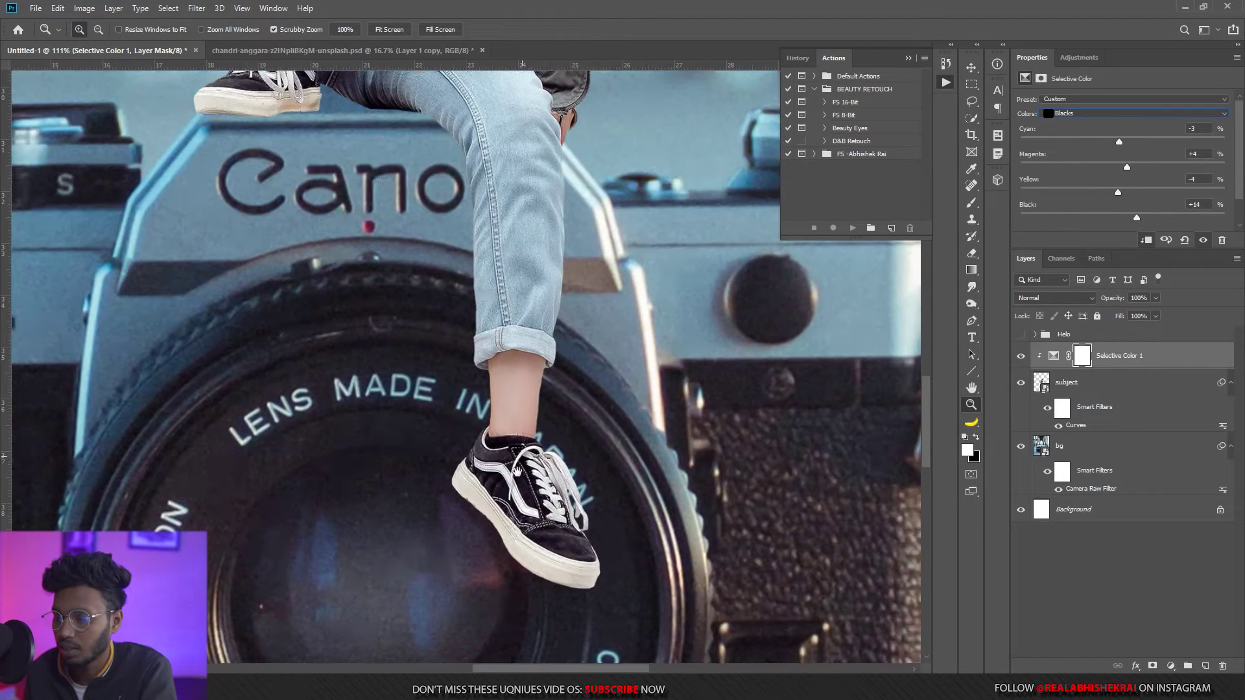
scroll(495, 413, down, 2)
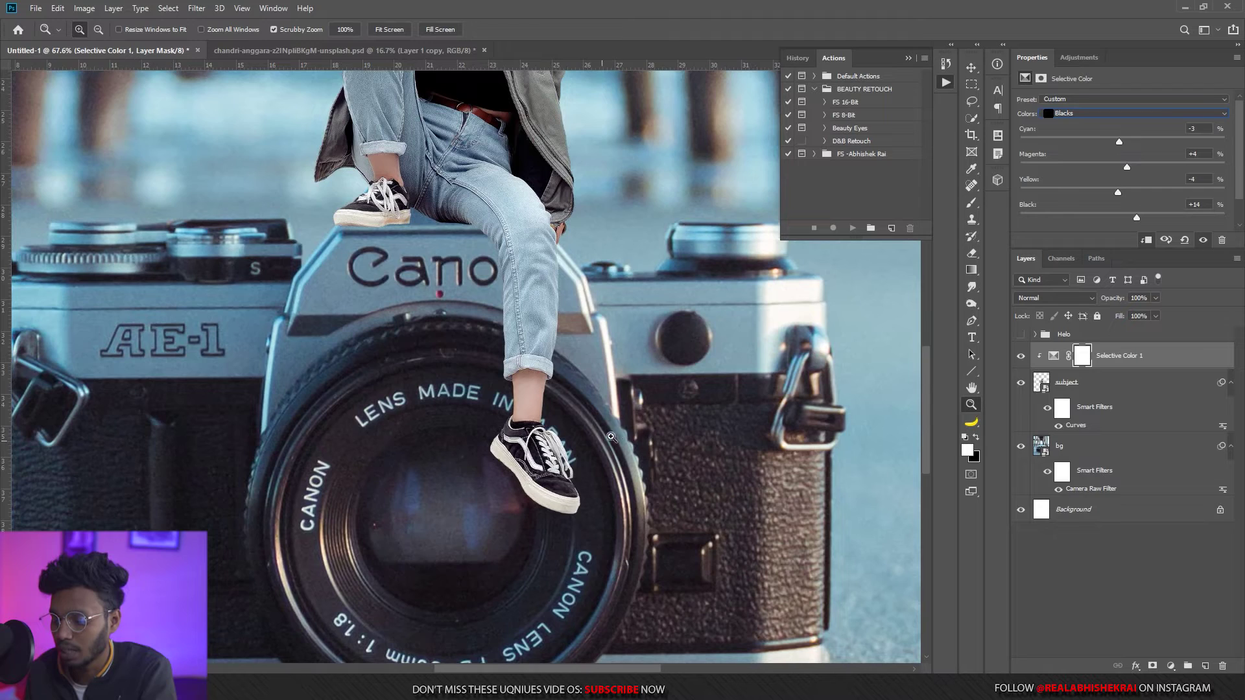
scroll(556, 455, up, 5)
scroll(556, 456, down, 4)
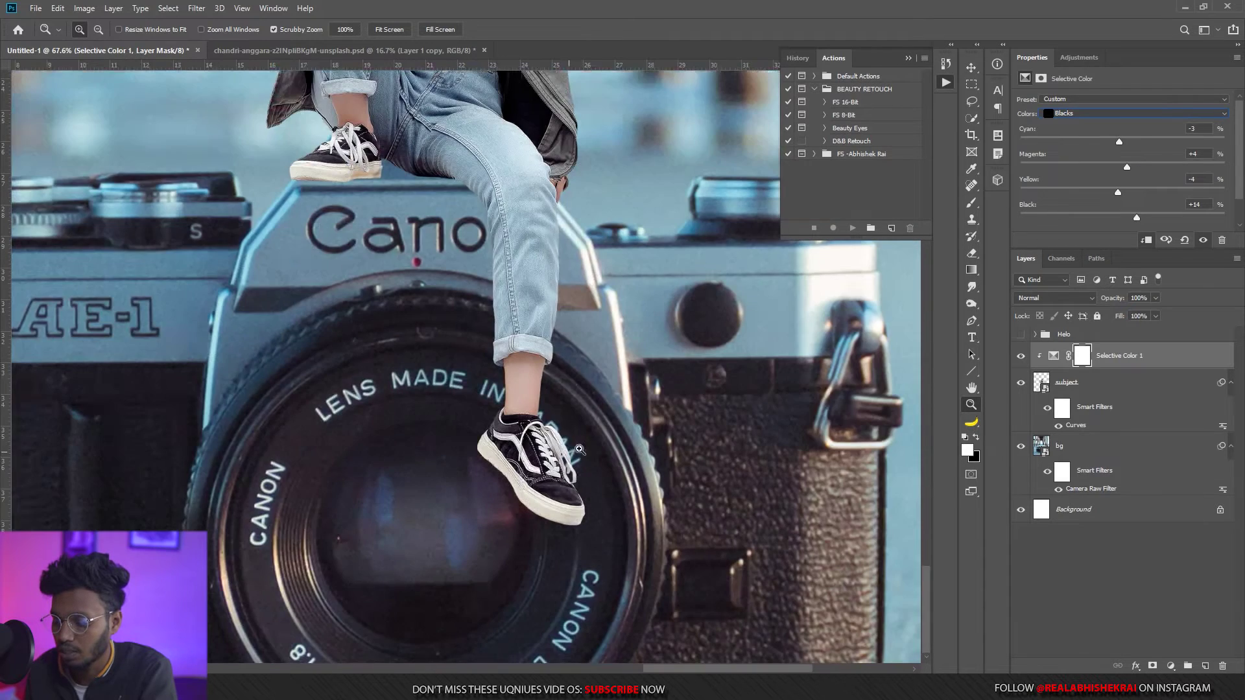
click(1021, 334)
Switch Selective Color to Whites, hide the Helo preview, and inspect the woman and camera.
click(1064, 113)
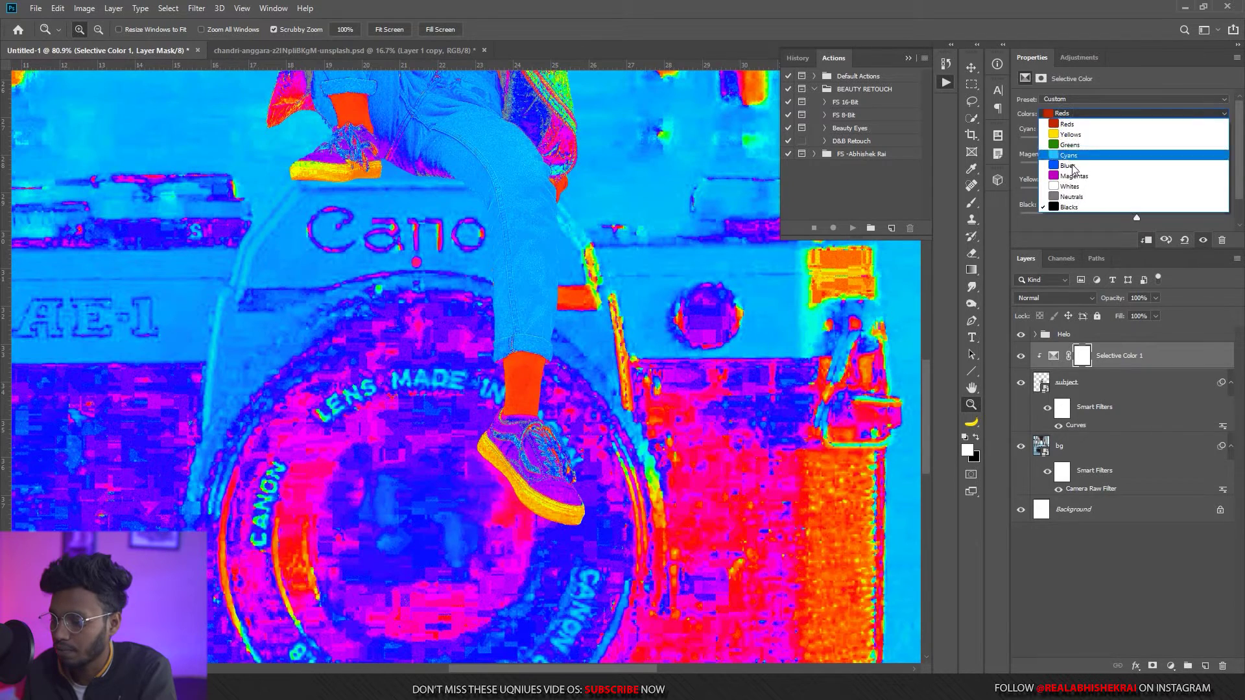
click(1070, 187)
click(1022, 335)
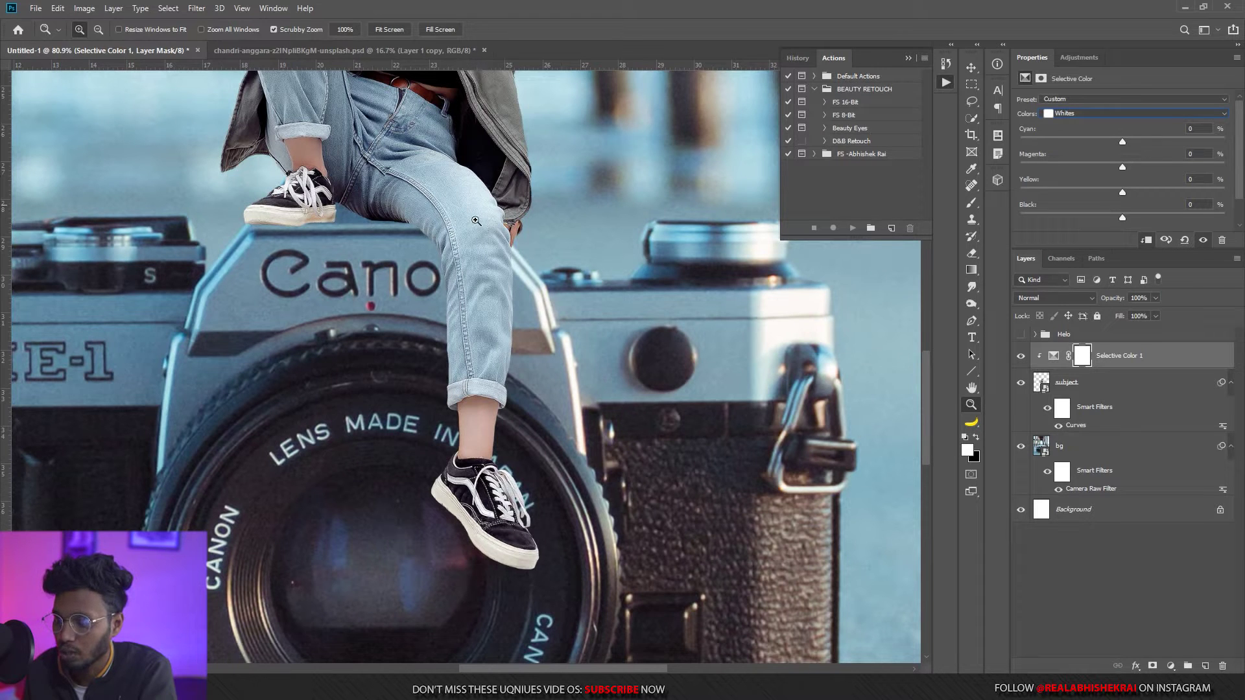
drag(479, 204, 412, 258)
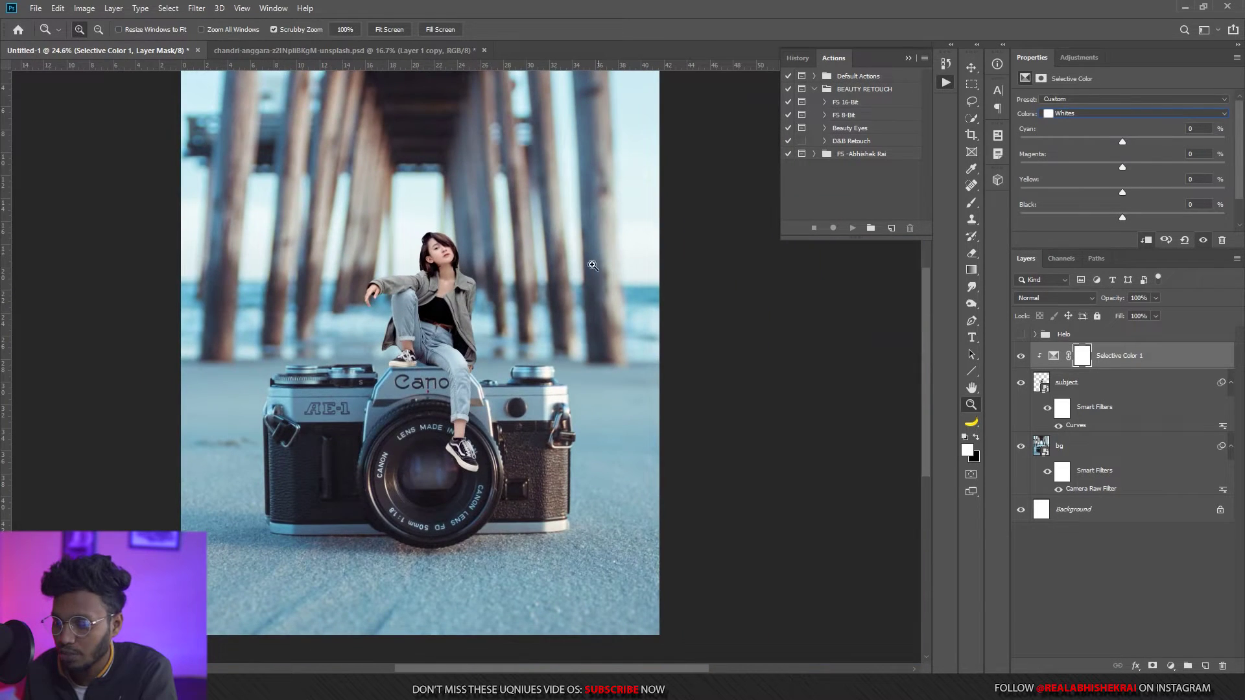
click(473, 410)
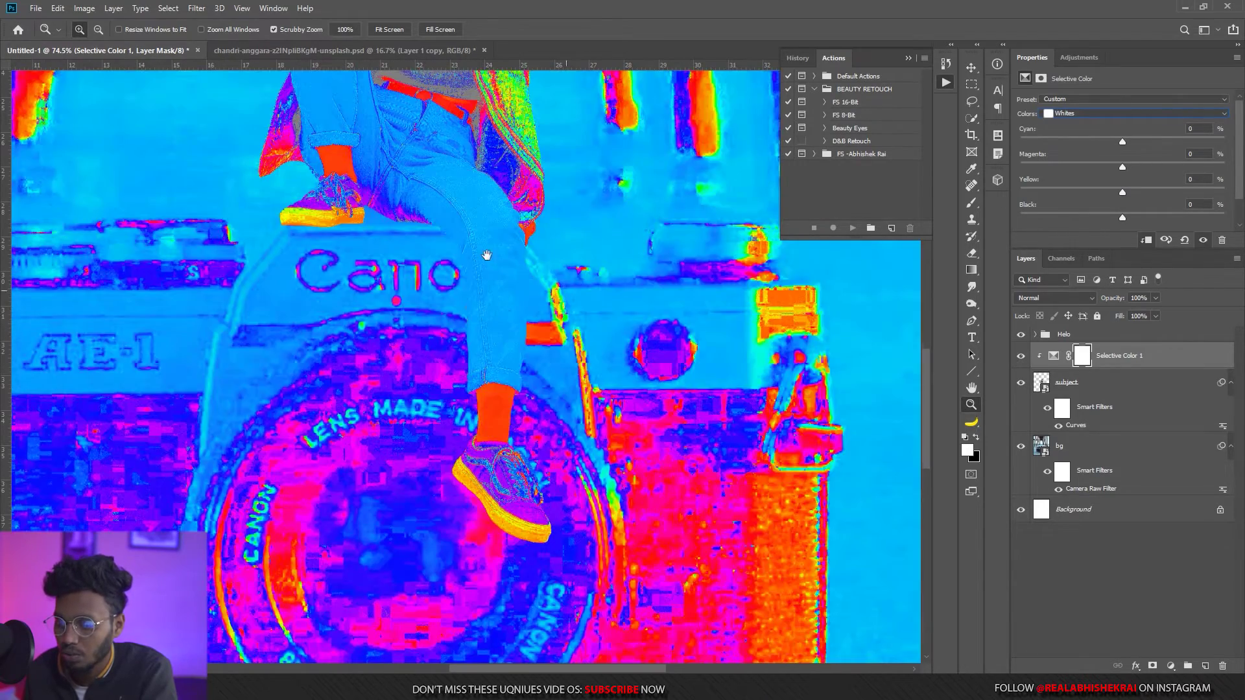
mouse_move(487, 256)
mouse_down()
mouse_move(533, 276)
mouse_move(445, 339)
mouse_move(673, 279)
mouse_up()
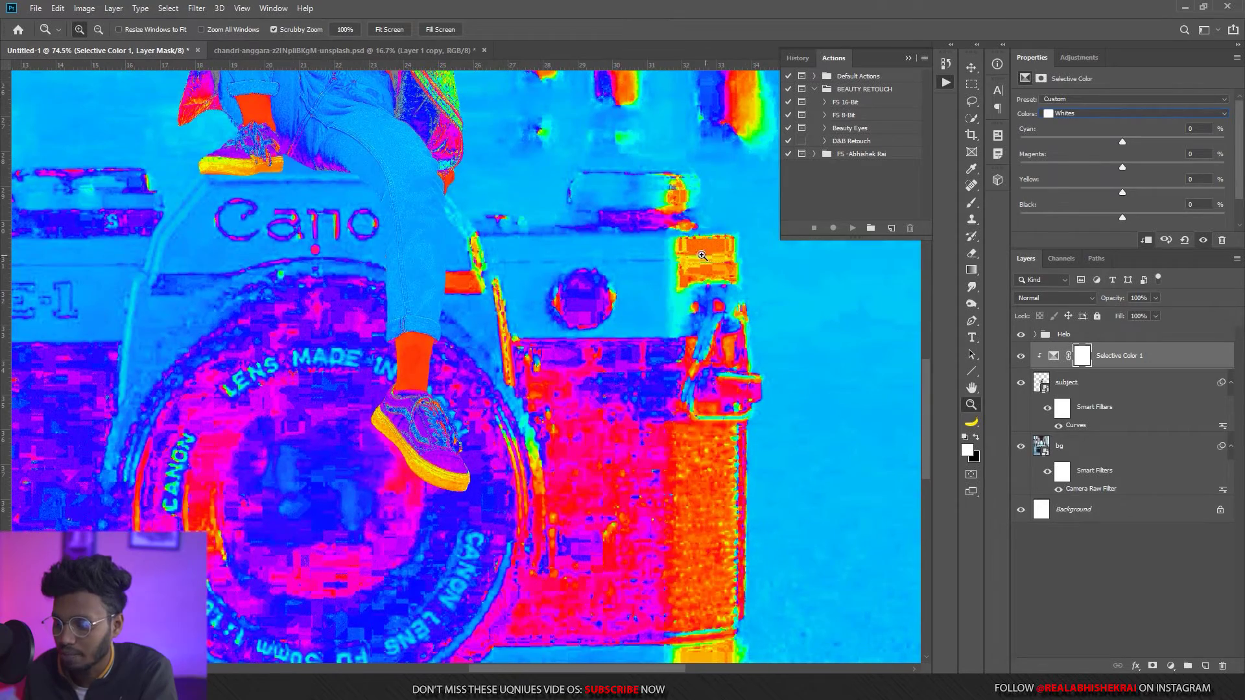
drag(509, 284, 617, 542)
mouse_move(451, 122)
mouse_down()
mouse_move(459, 182)
mouse_move(400, 137)
mouse_up()
mouse_move(503, 497)
mouse_down()
mouse_move(338, 361)
mouse_move(145, 551)
mouse_up()
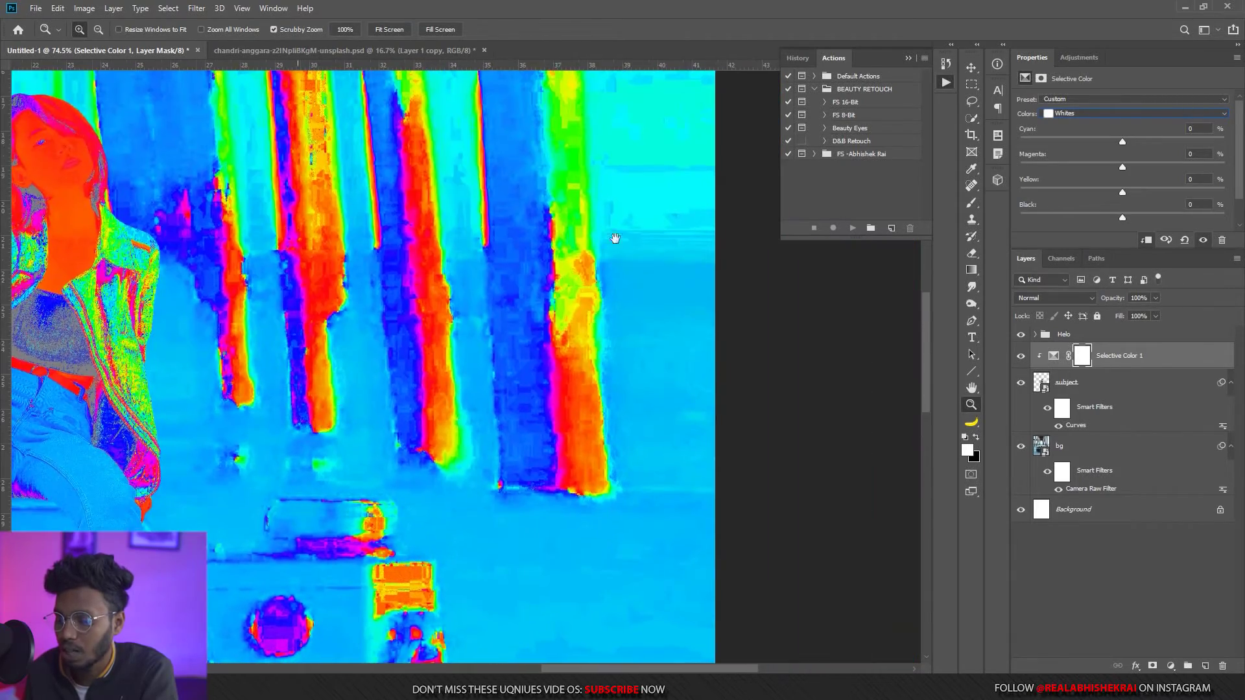
mouse_move(557, 223)
mouse_down()
mouse_move(488, 394)
mouse_move(448, 396)
mouse_up()
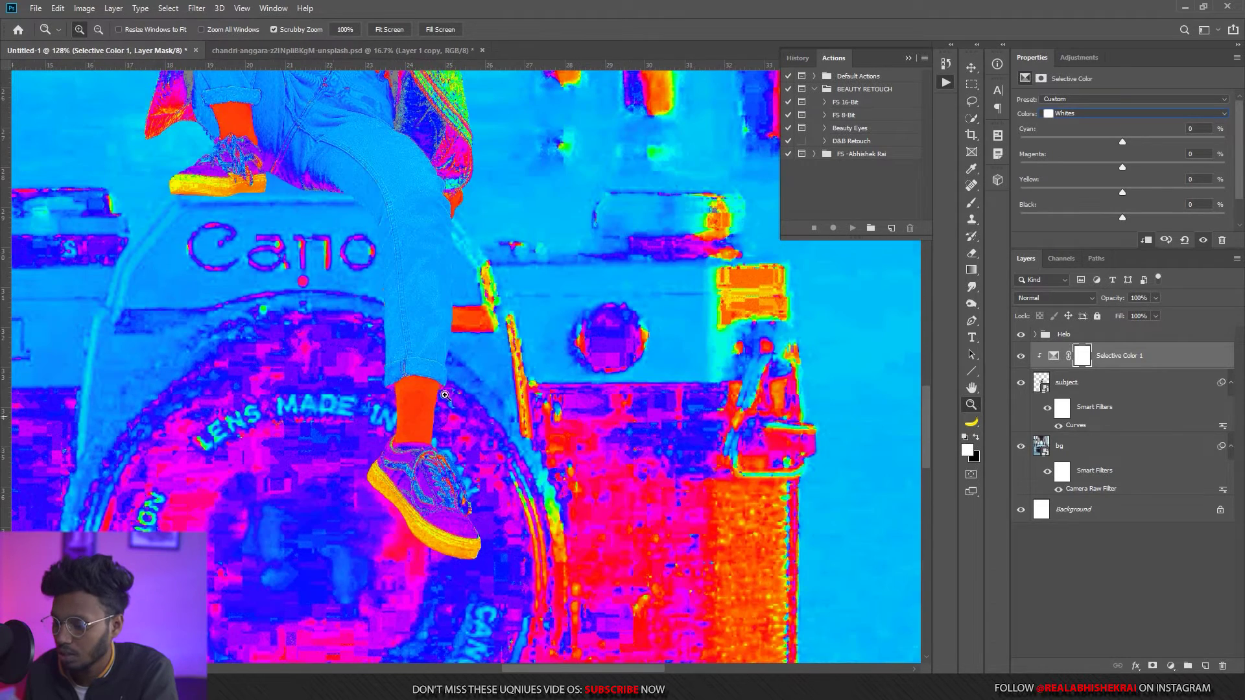
Pull the whites to cyan -13 and black +4, then toggle the Helo preview.
mouse_move(1124, 138)
mouse_down()
mouse_move(1093, 145)
mouse_move(1130, 167)
mouse_move(1111, 194)
mouse_up()
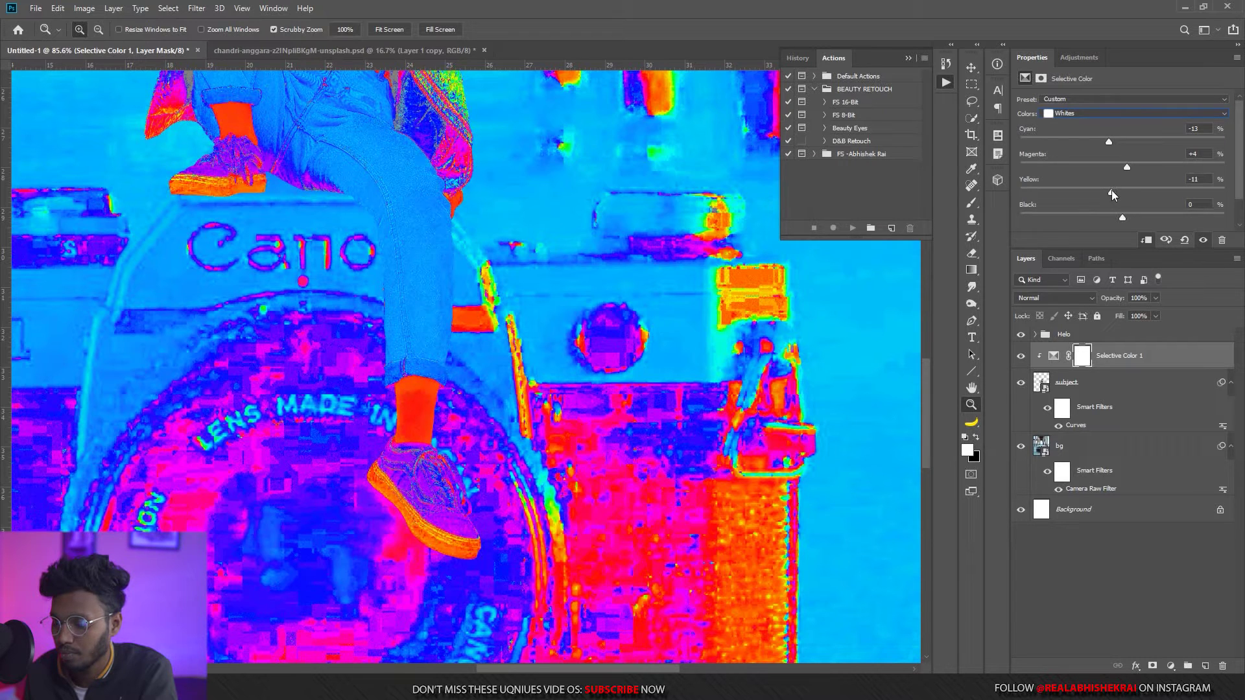
drag(1131, 218, 1128, 218)
scroll(450, 447, down, 2)
scroll(450, 448, down, 2)
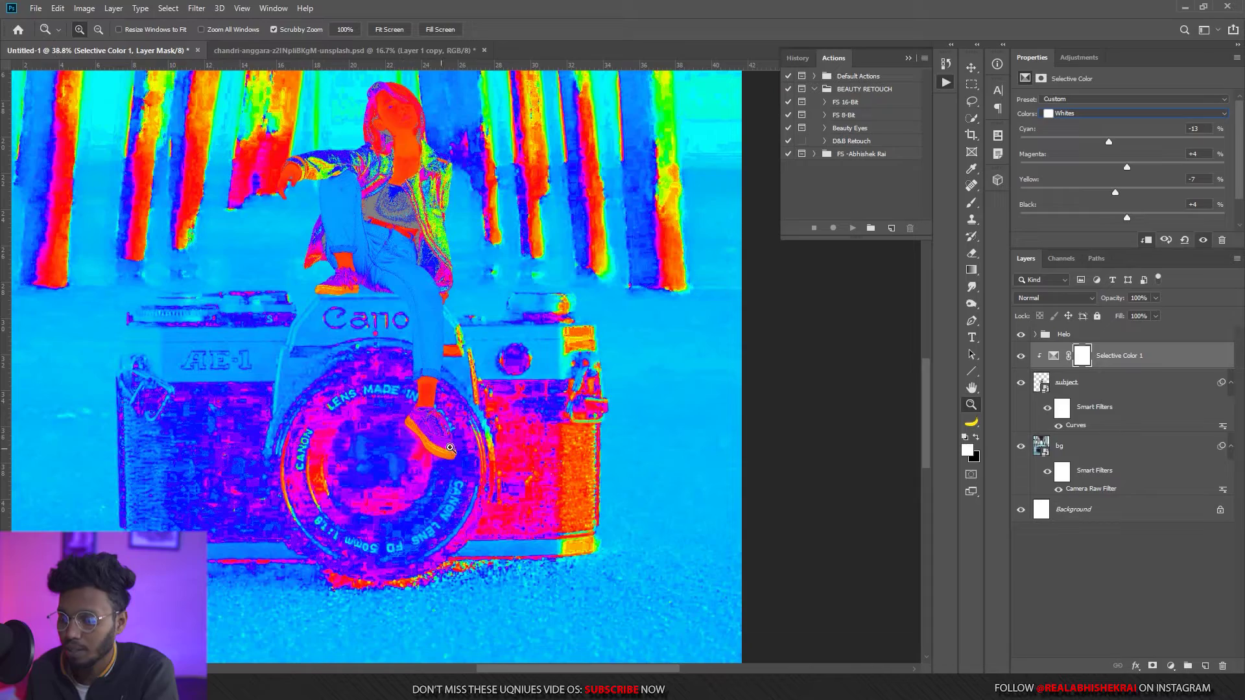
scroll(454, 311, up, 3)
scroll(402, 287, up, 1)
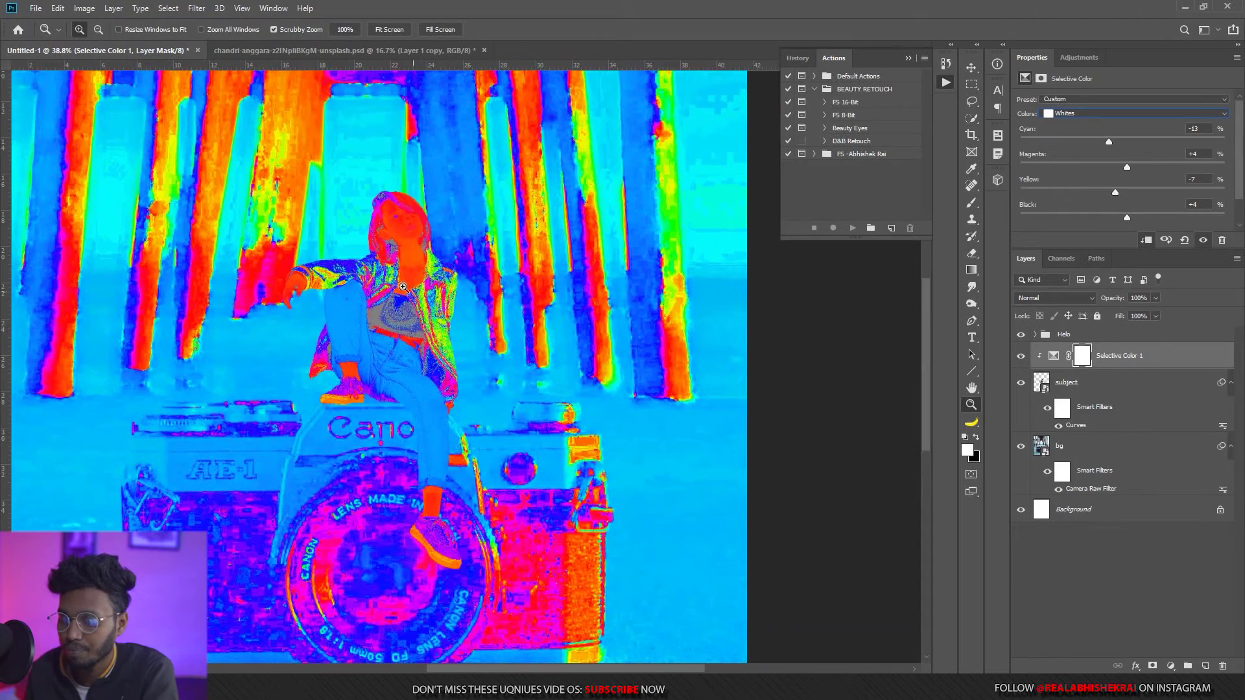
drag(423, 207, 888, 386)
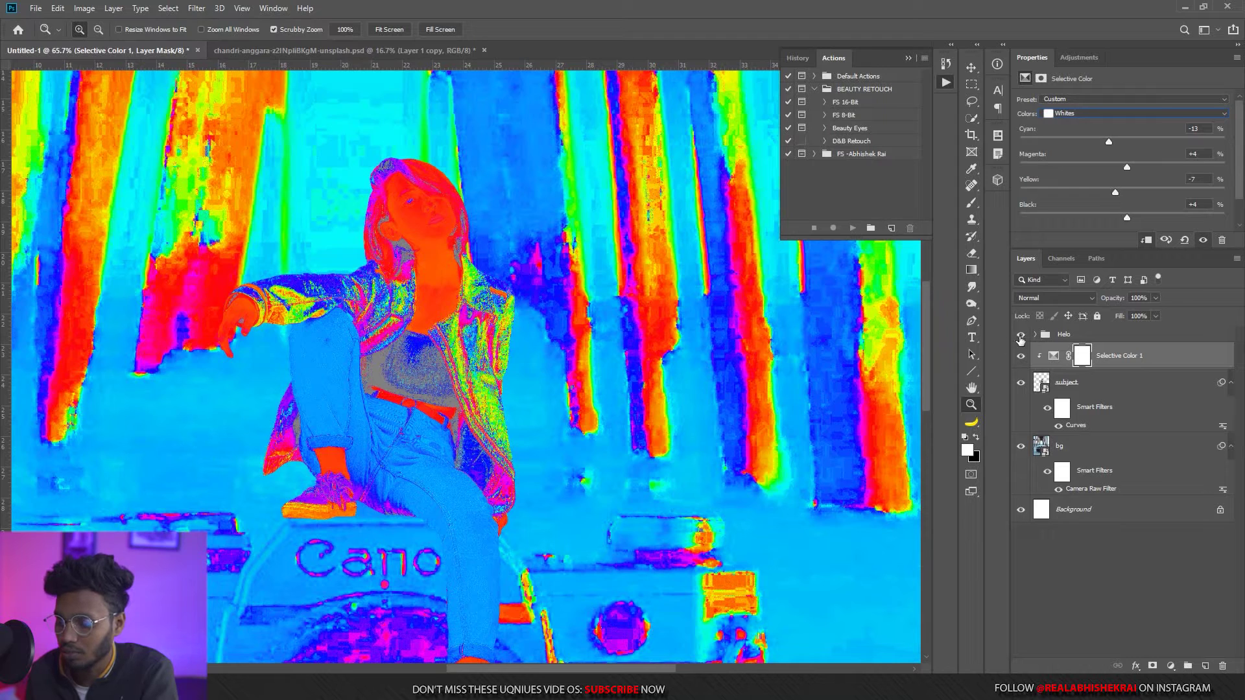
click(1021, 336)
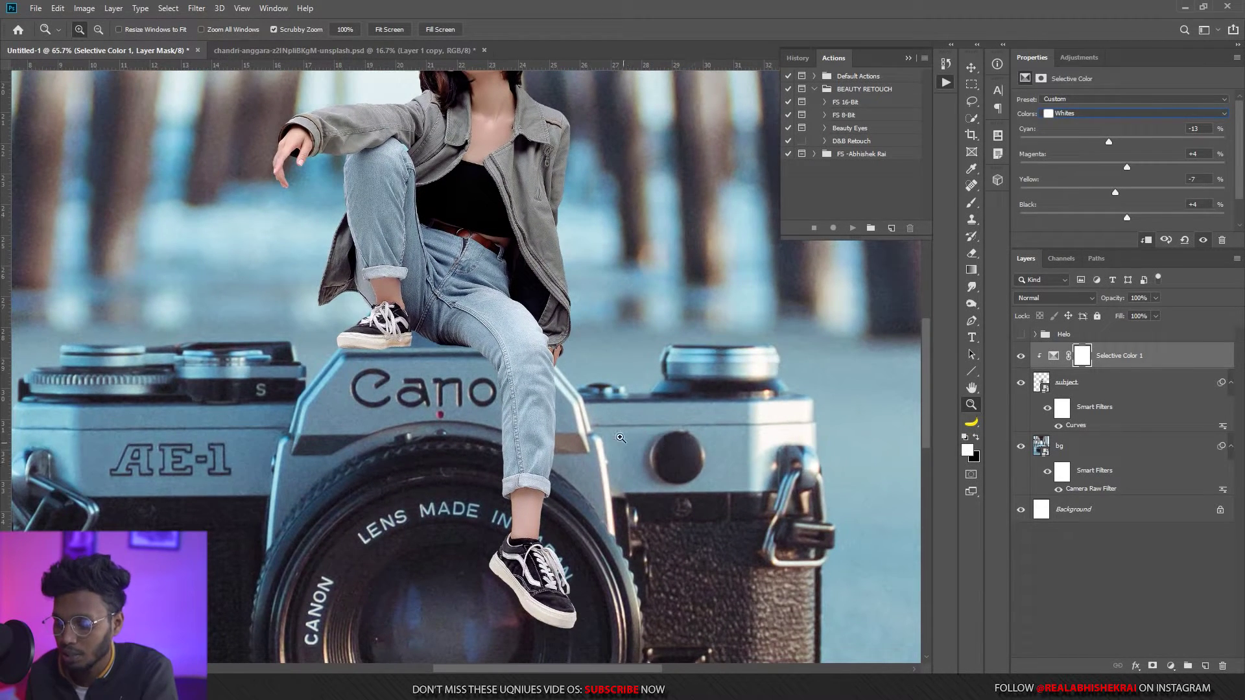
With the Helo preview on, select the Neutrals range and add cyan up to +15.
drag(443, 378, 436, 457)
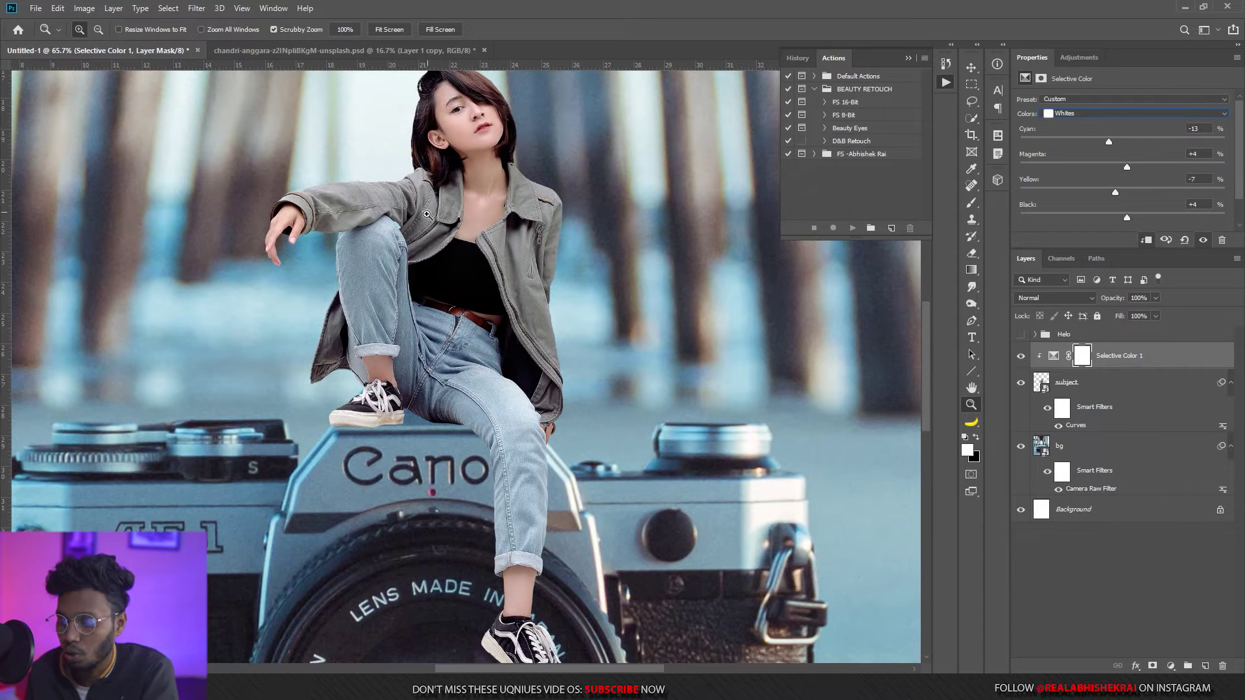
drag(355, 388, 423, 310)
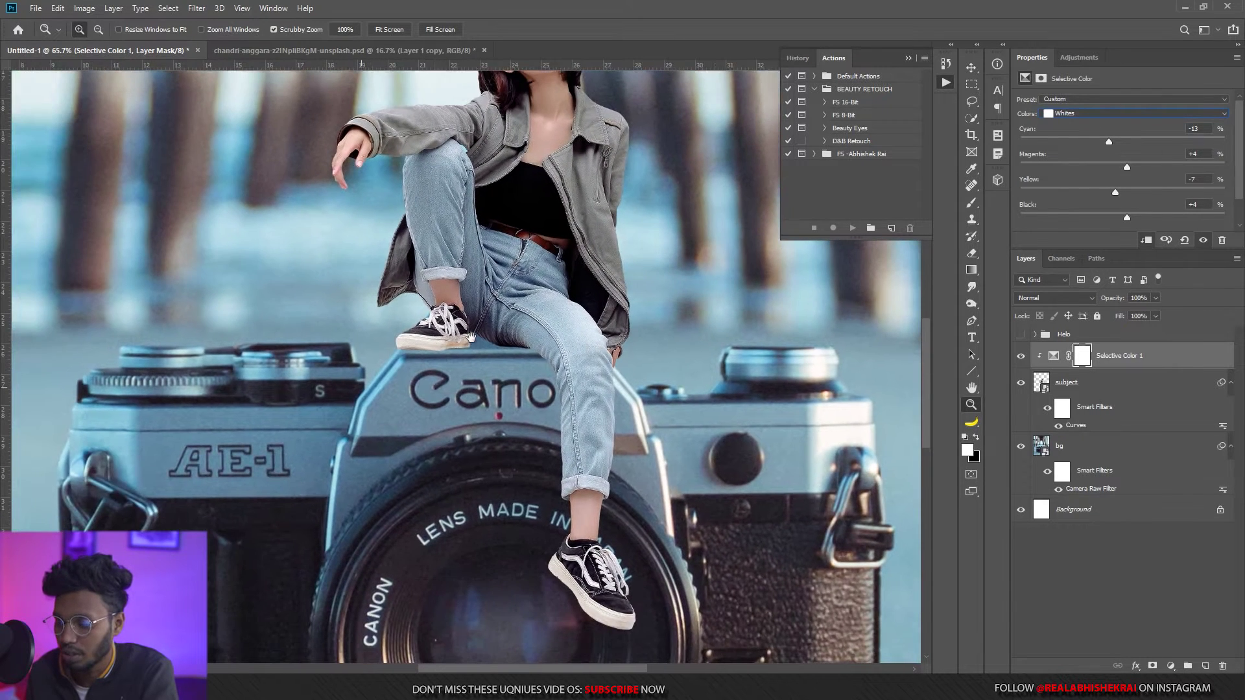
click(1021, 334)
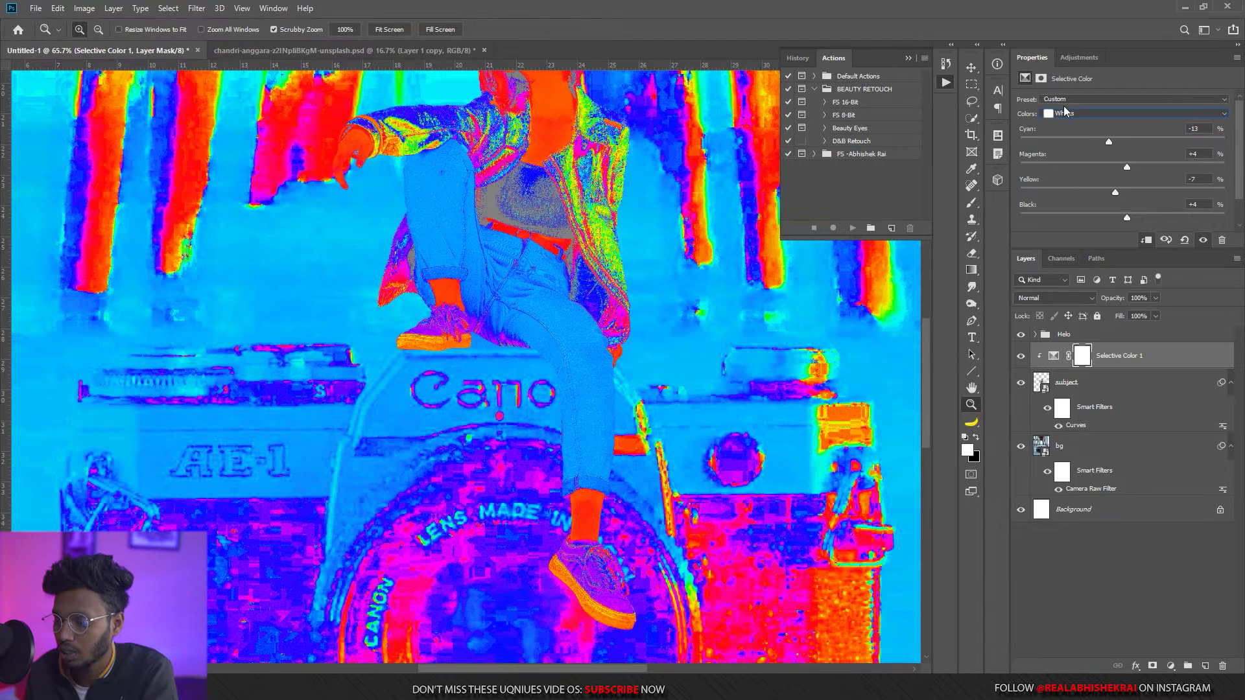
click(1065, 115)
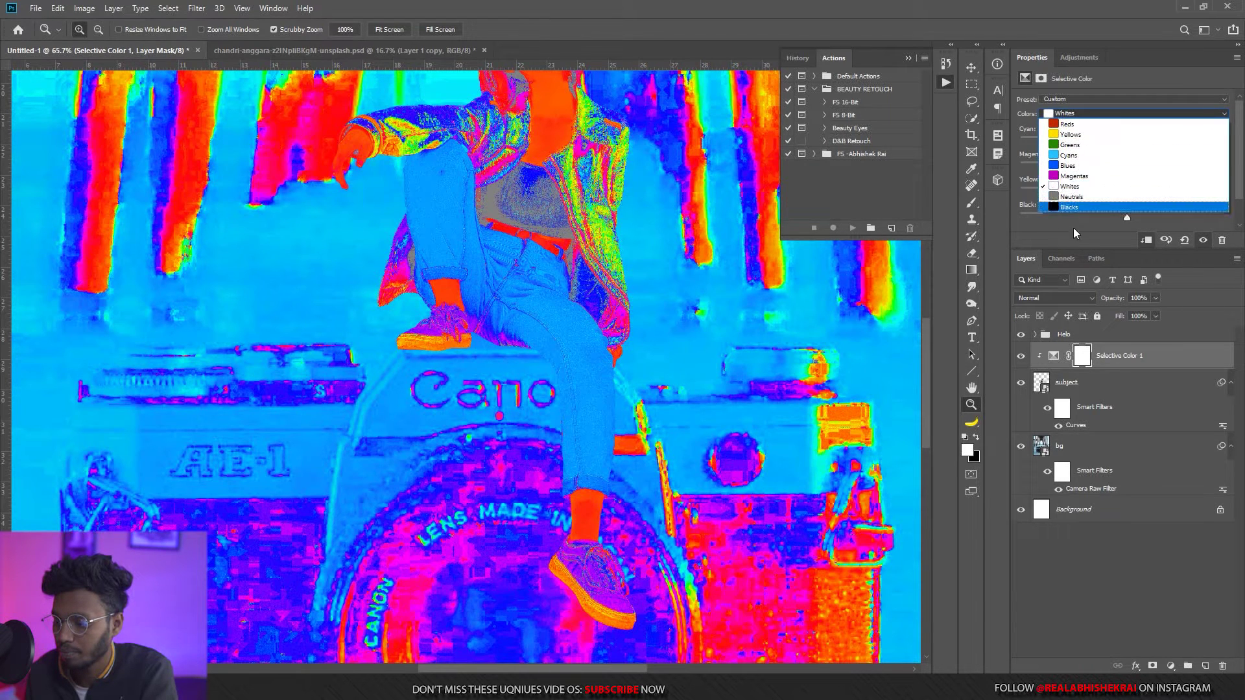
click(1071, 196)
mouse_move(303, 432)
mouse_down()
mouse_move(292, 390)
mouse_move(326, 450)
mouse_up()
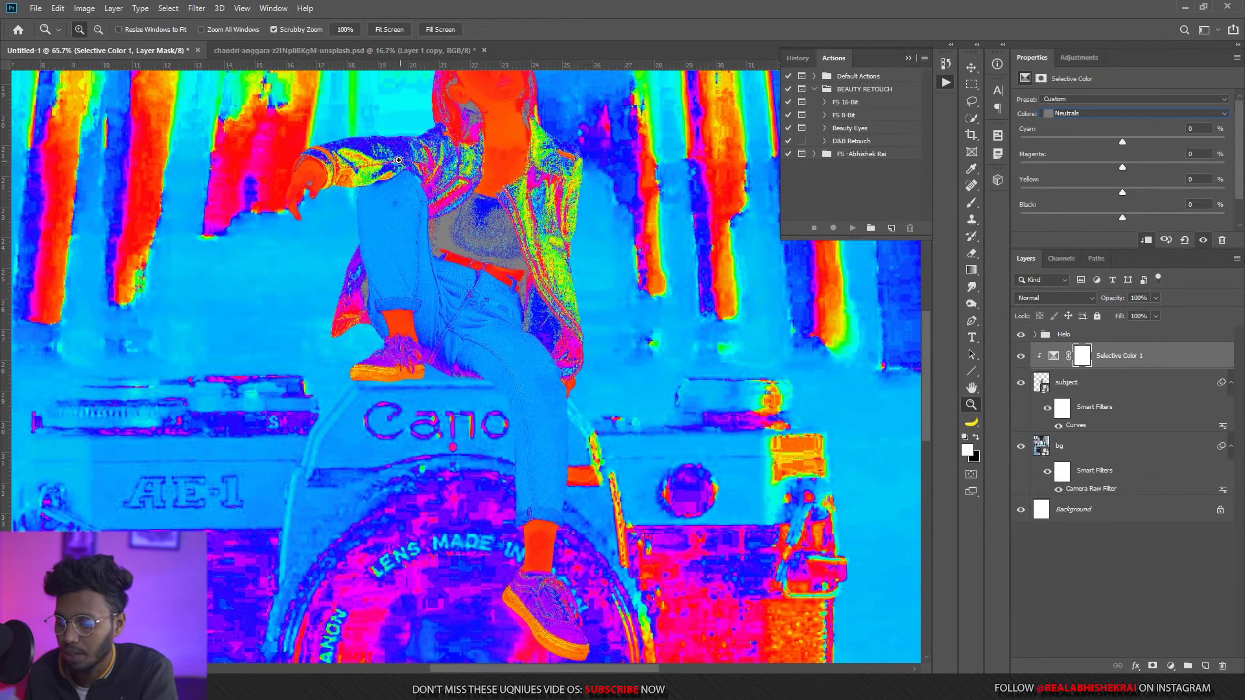
click(1054, 356)
mouse_move(1123, 141)
mouse_down()
mouse_move(1119, 193)
mouse_move(1138, 219)
mouse_move(1088, 220)
mouse_move(1121, 220)
mouse_up()
drag(1153, 141, 1139, 144)
Hide the Helo group and compare the composite with and without Selective Color 1.
click(1022, 334)
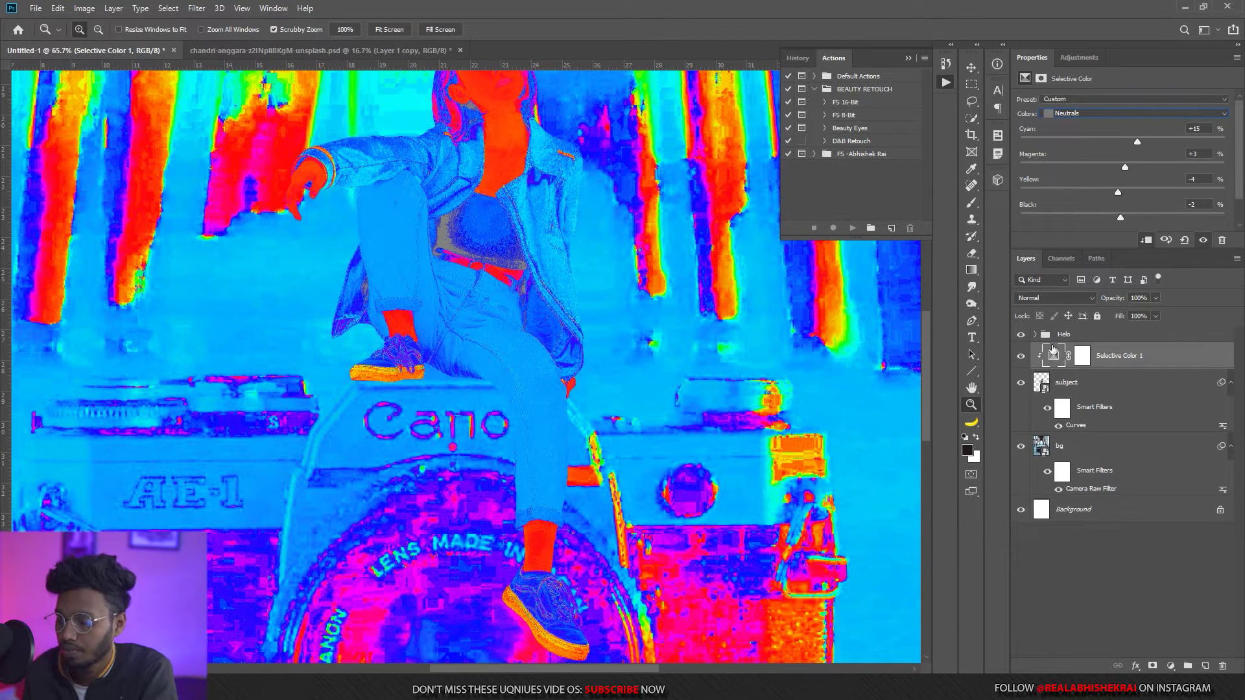
scroll(538, 309, down, 2)
scroll(538, 309, down, 1)
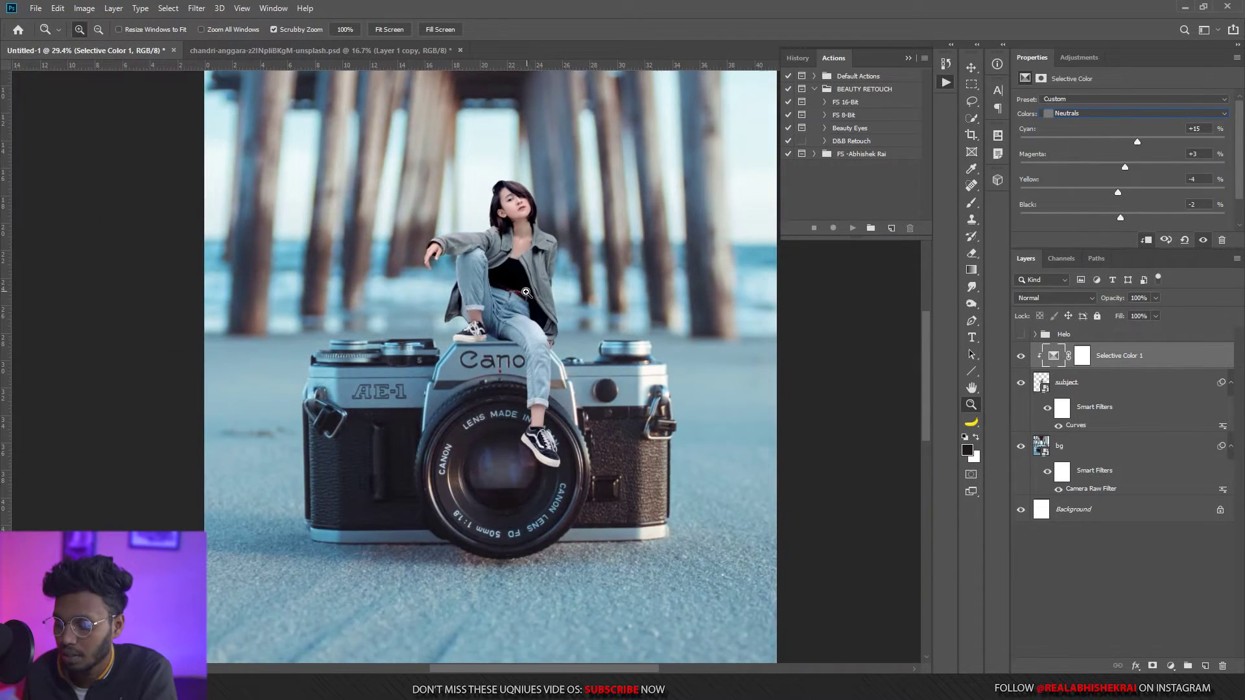
click(1022, 357)
click(1021, 357)
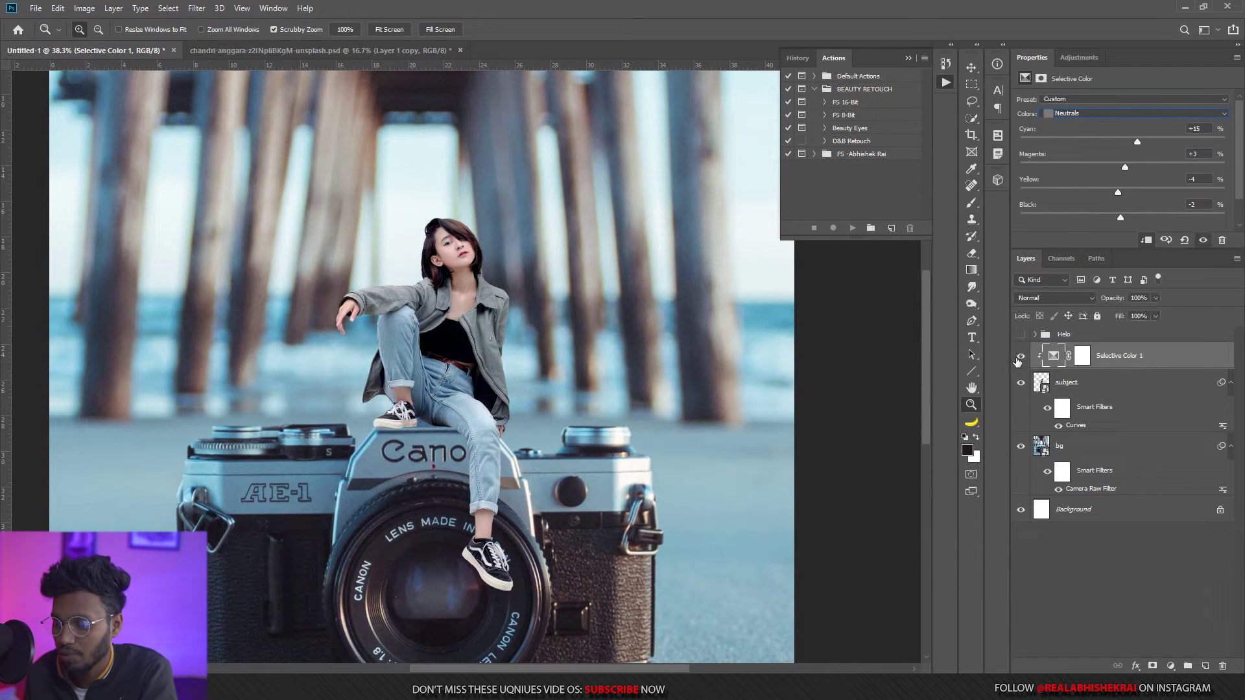
click(1021, 357)
click(1021, 356)
mouse_move(442, 379)
mouse_down()
mouse_move(463, 358)
mouse_move(477, 378)
mouse_up()
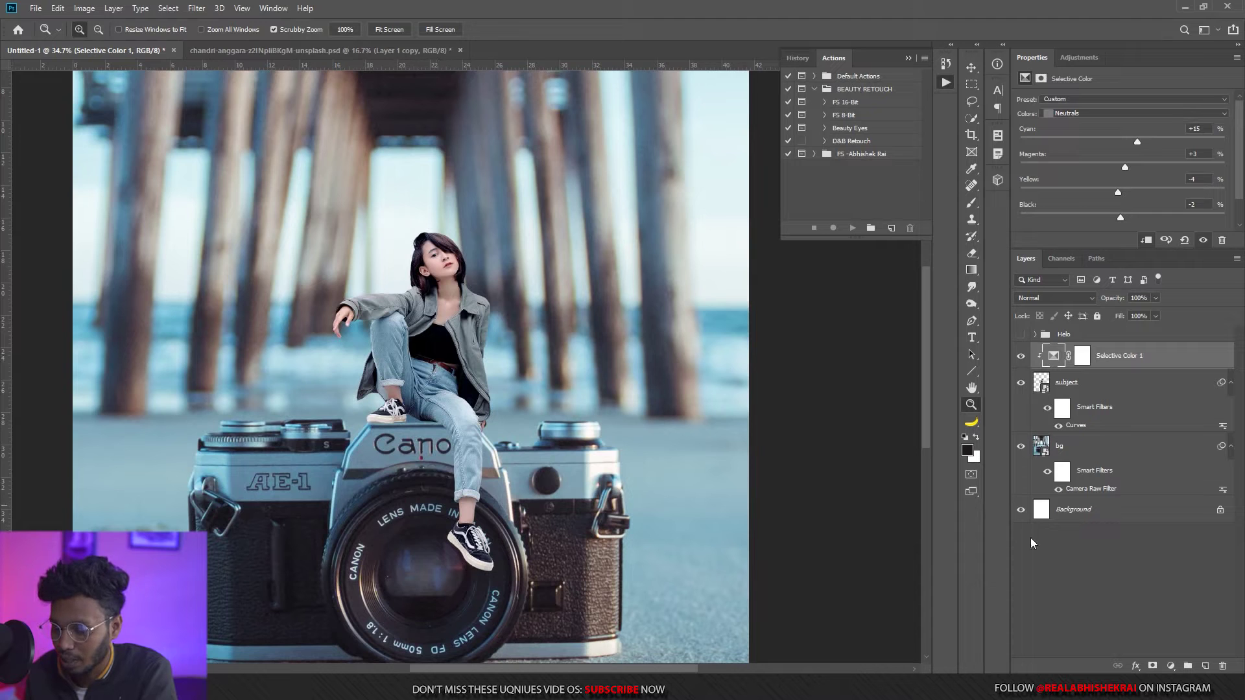
Add a Curves adjustment layer clipped to the subject.
click(1167, 667)
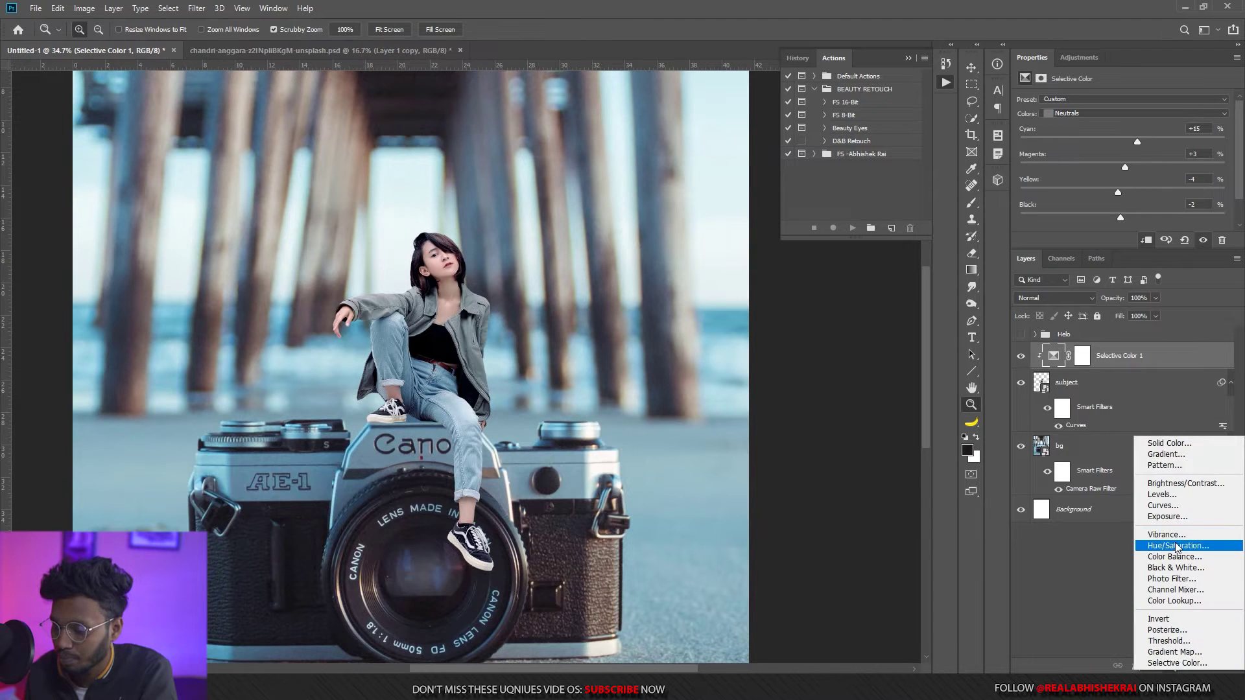
click(1164, 506)
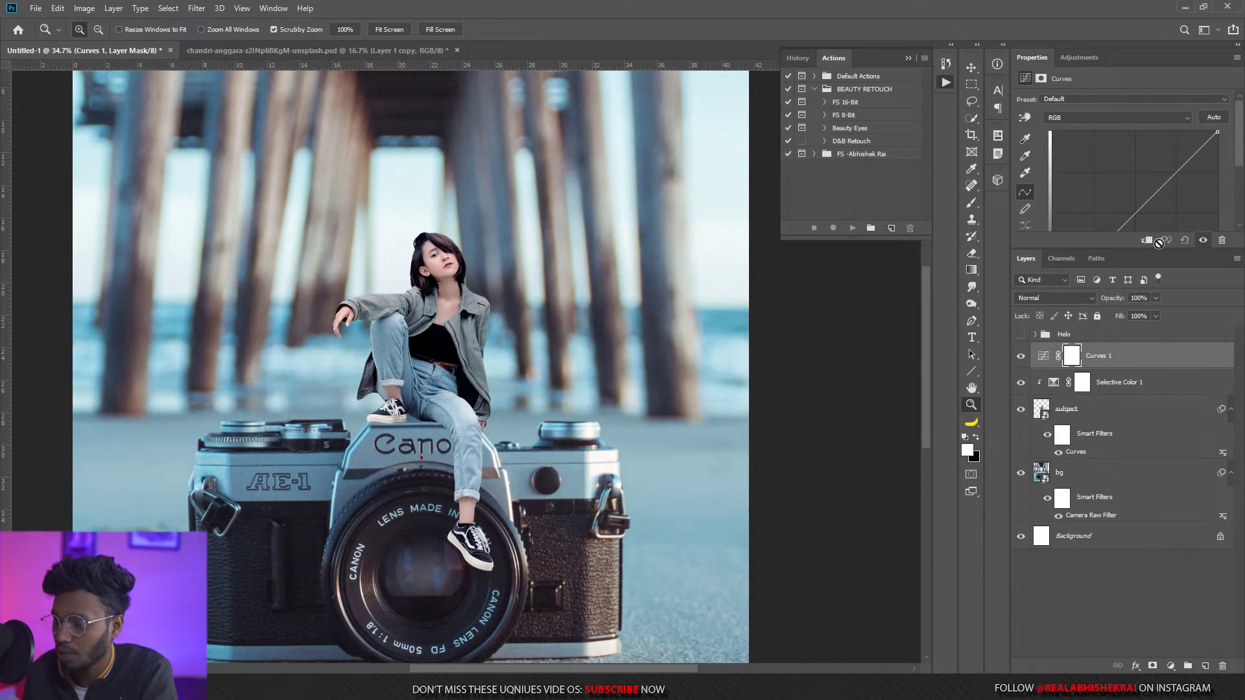
click(1147, 241)
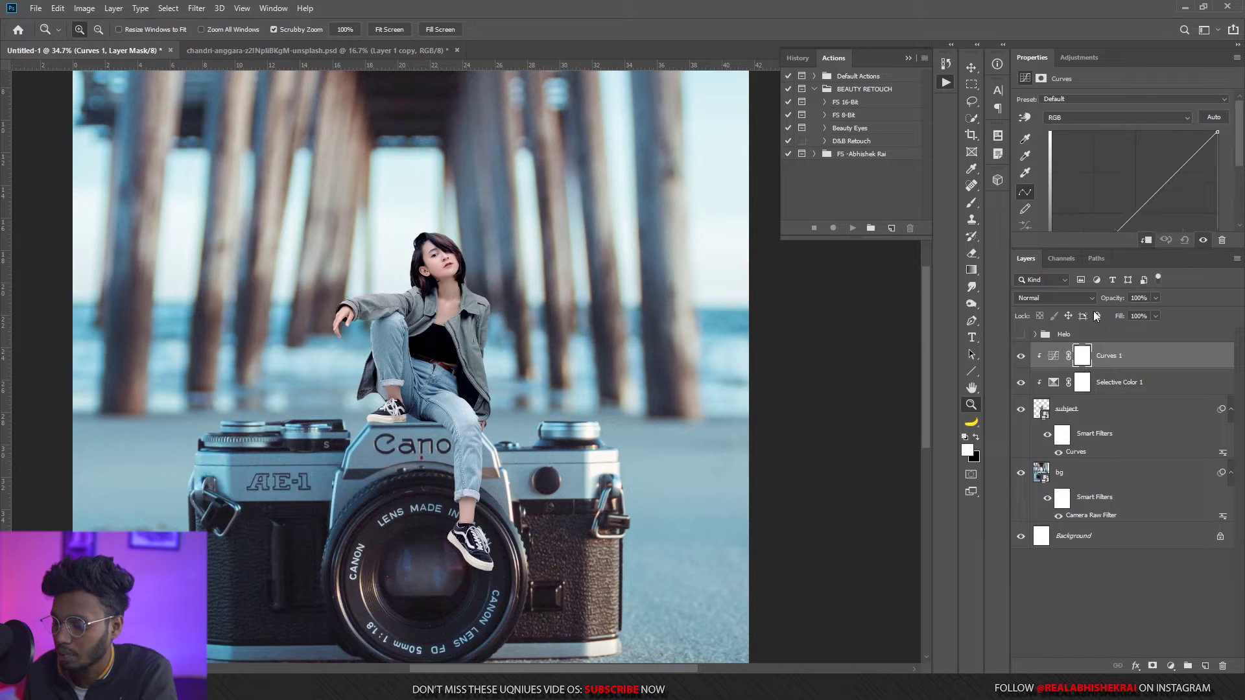
drag(1122, 254, 1122, 341)
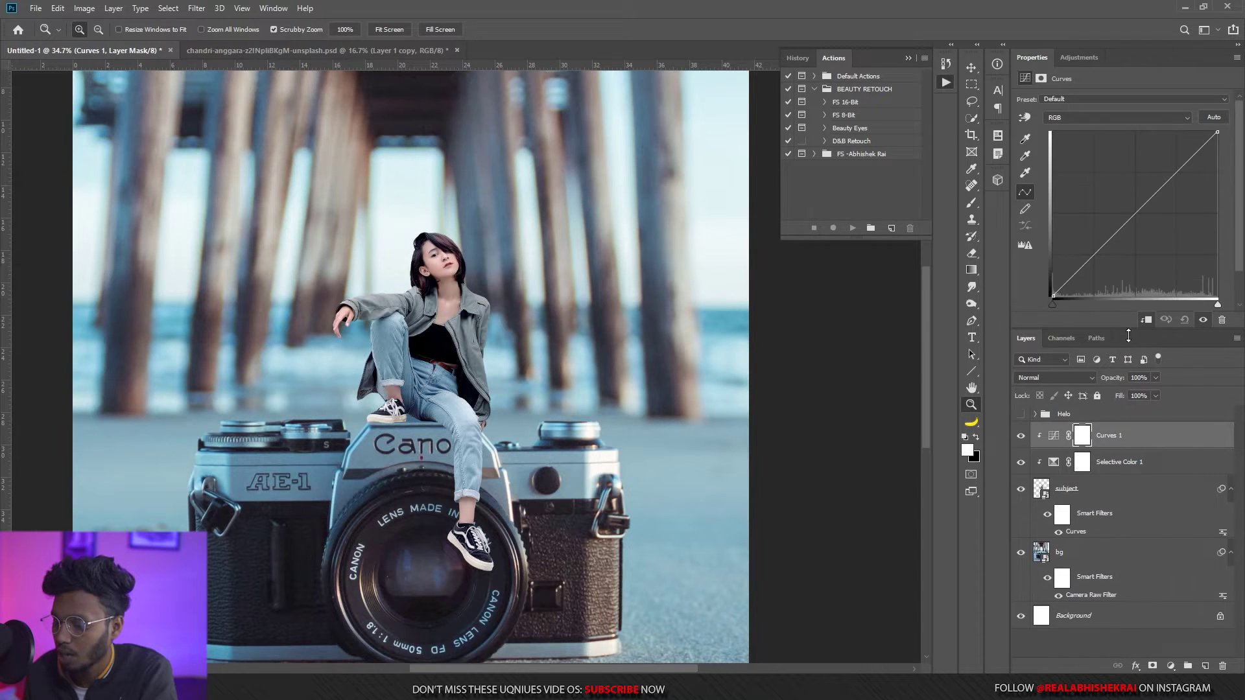
click(1053, 445)
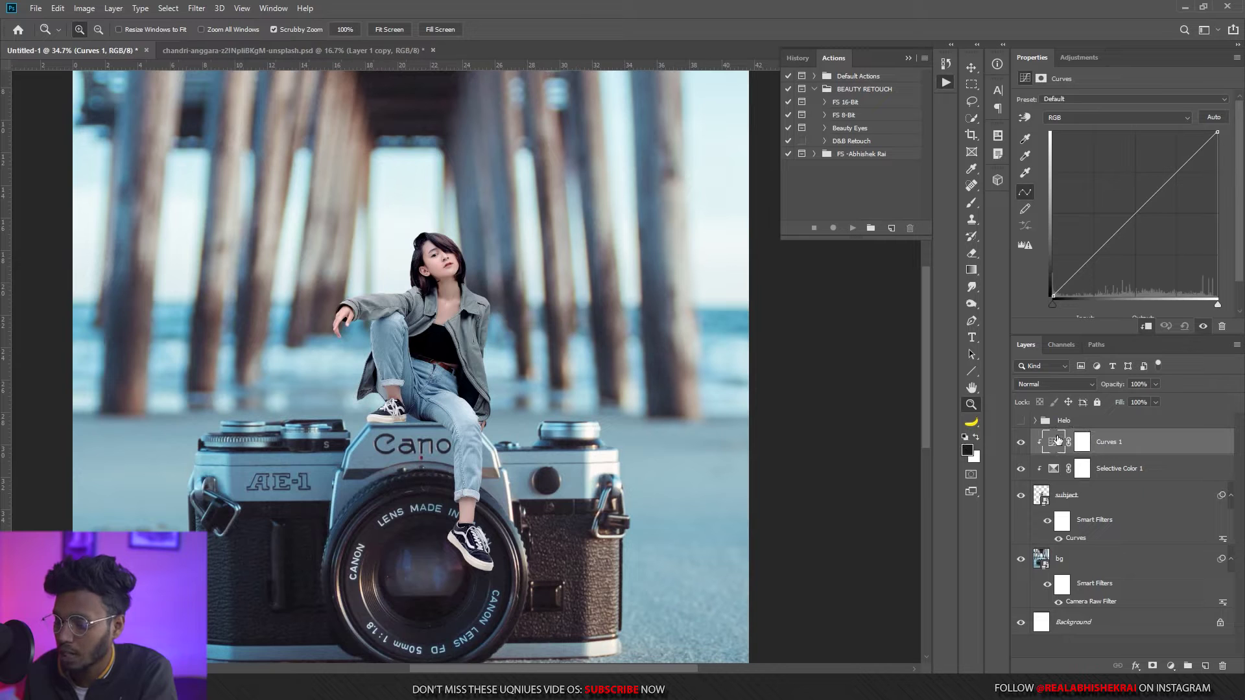
In Auto Color Correction, choose Find Dark & Light Colors with a dark purple sampled shadow target.
key(alt)
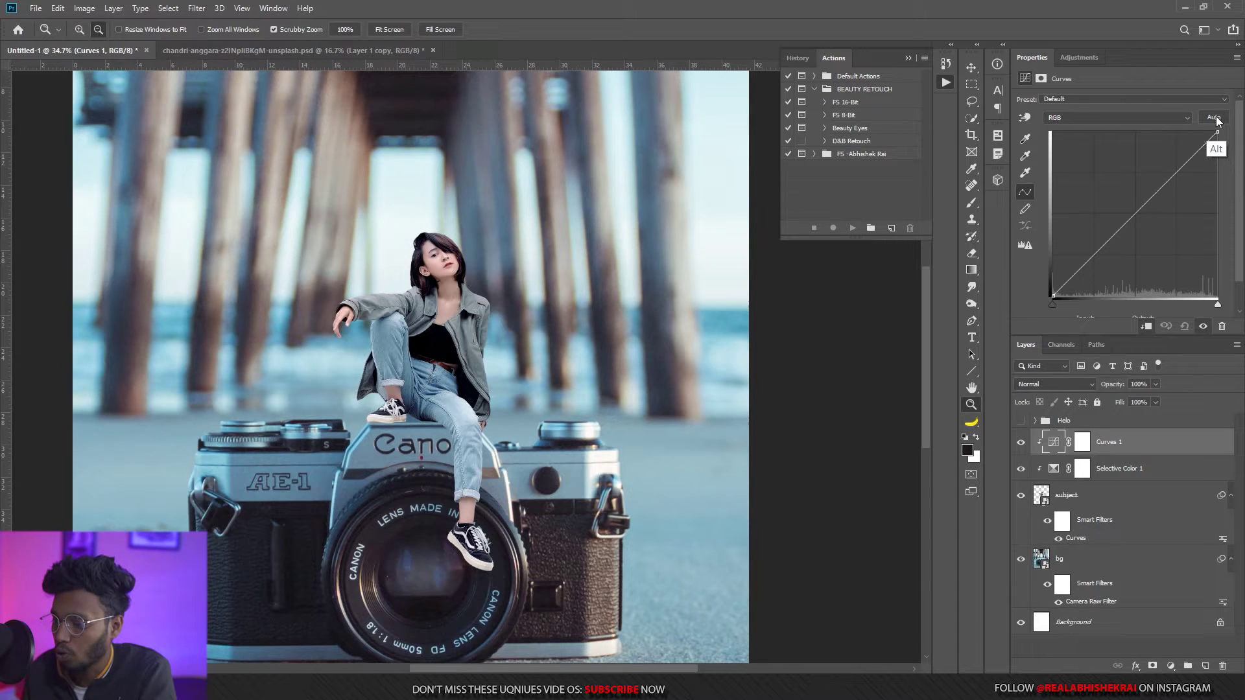
alt+click(1213, 116)
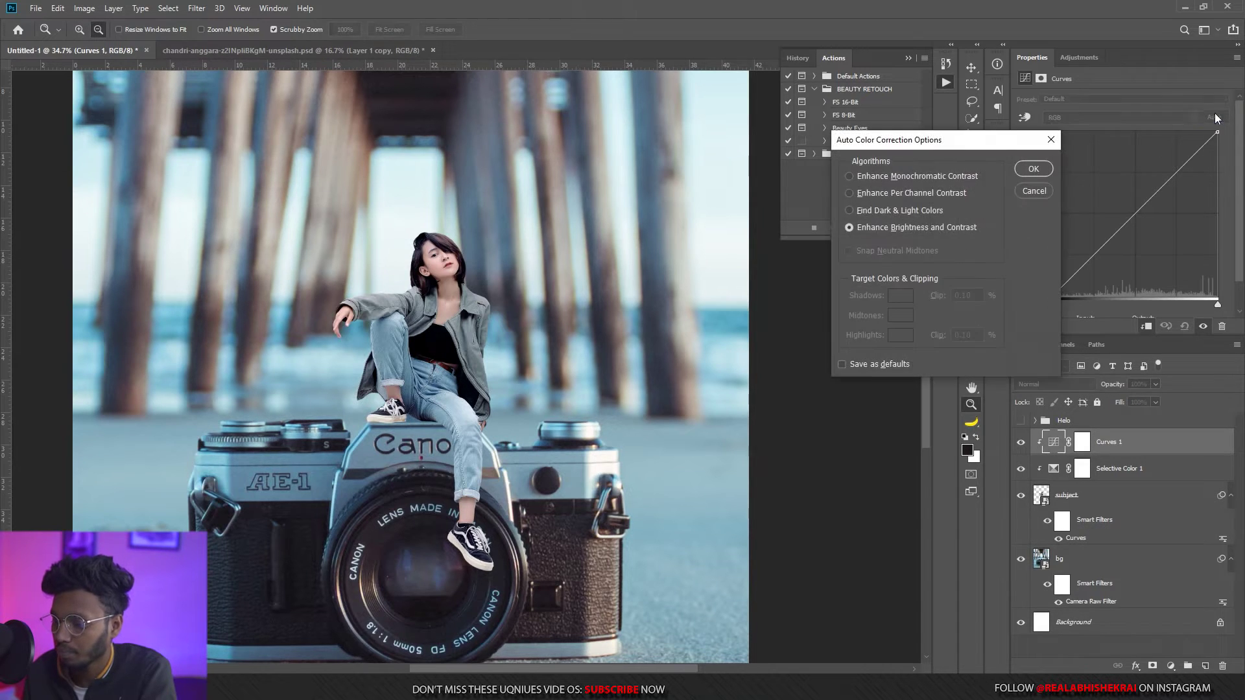
click(850, 210)
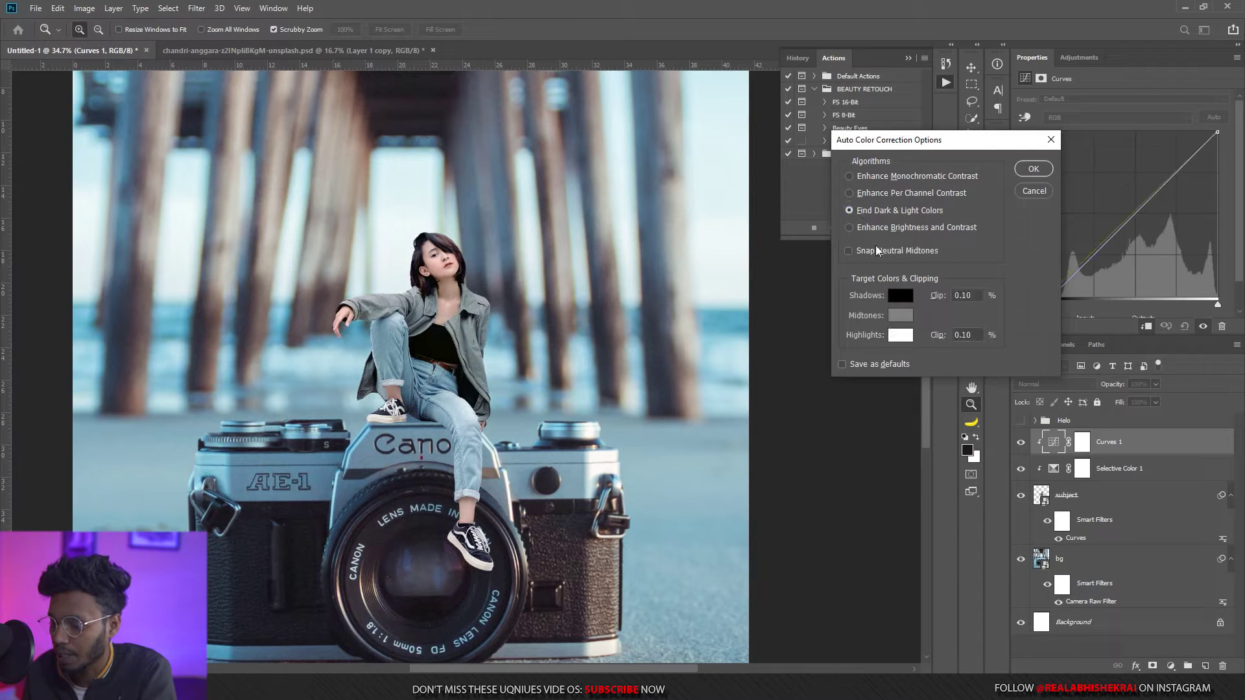
click(901, 296)
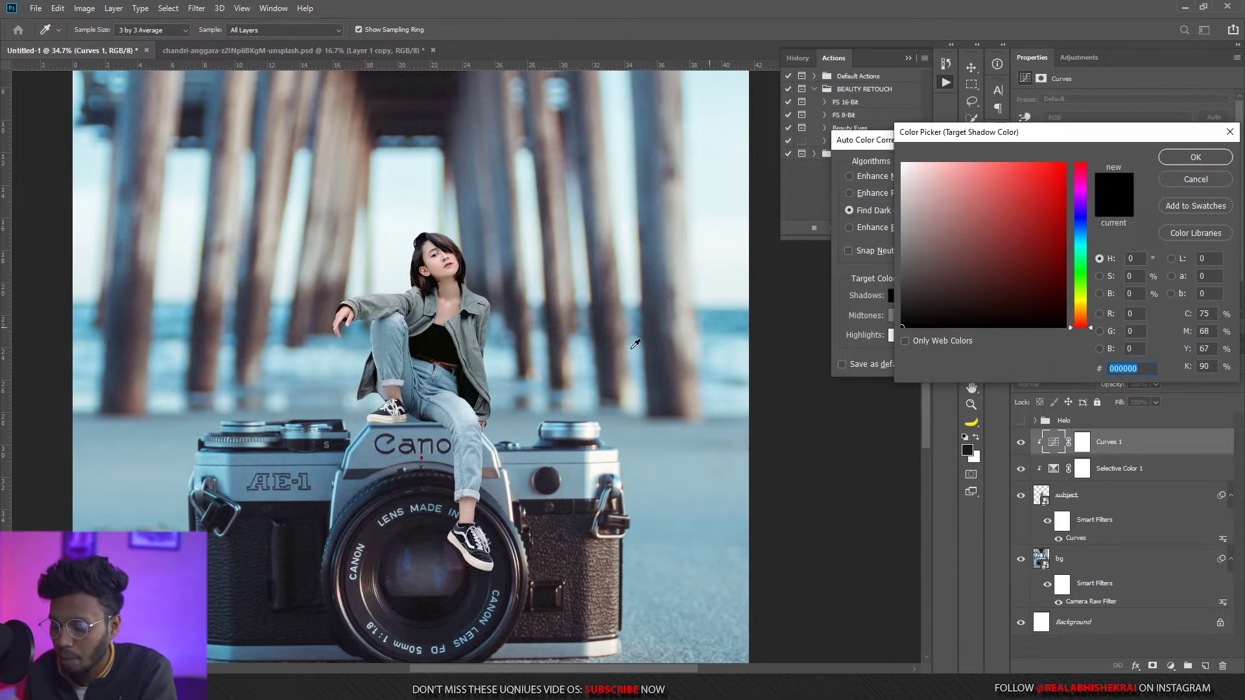
click(504, 552)
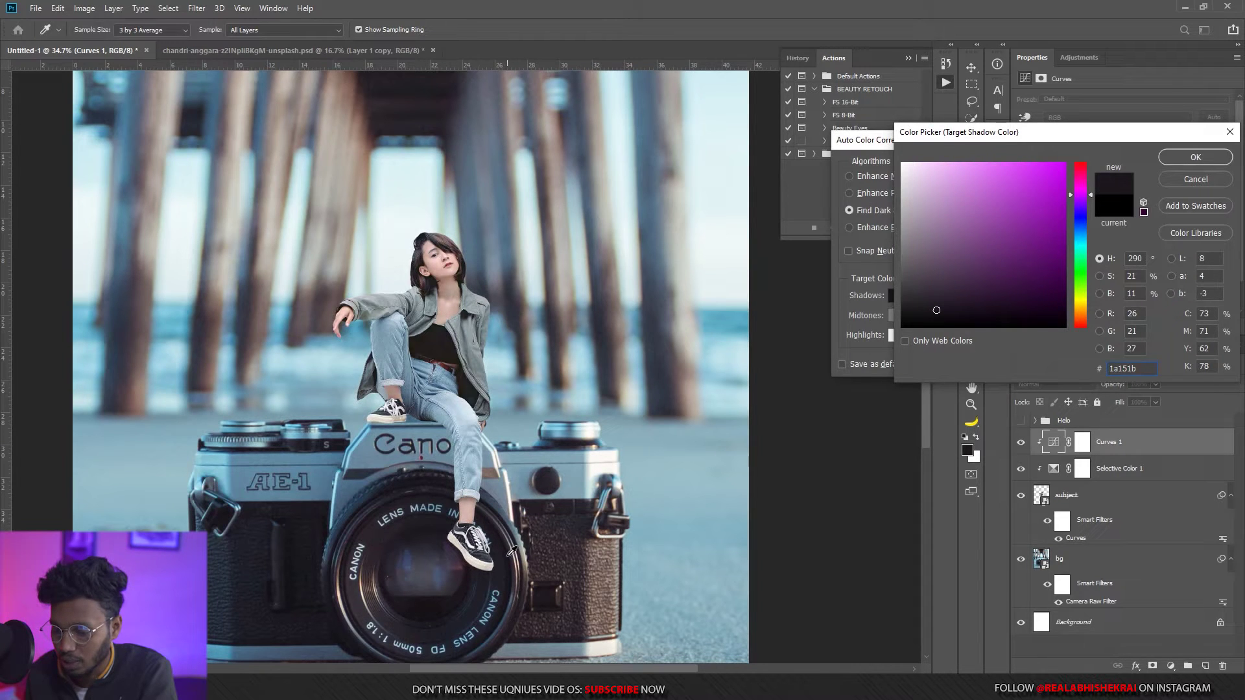
click(1185, 163)
Set the highlight target to a pale cyan sampled from the sky and apply.
click(905, 337)
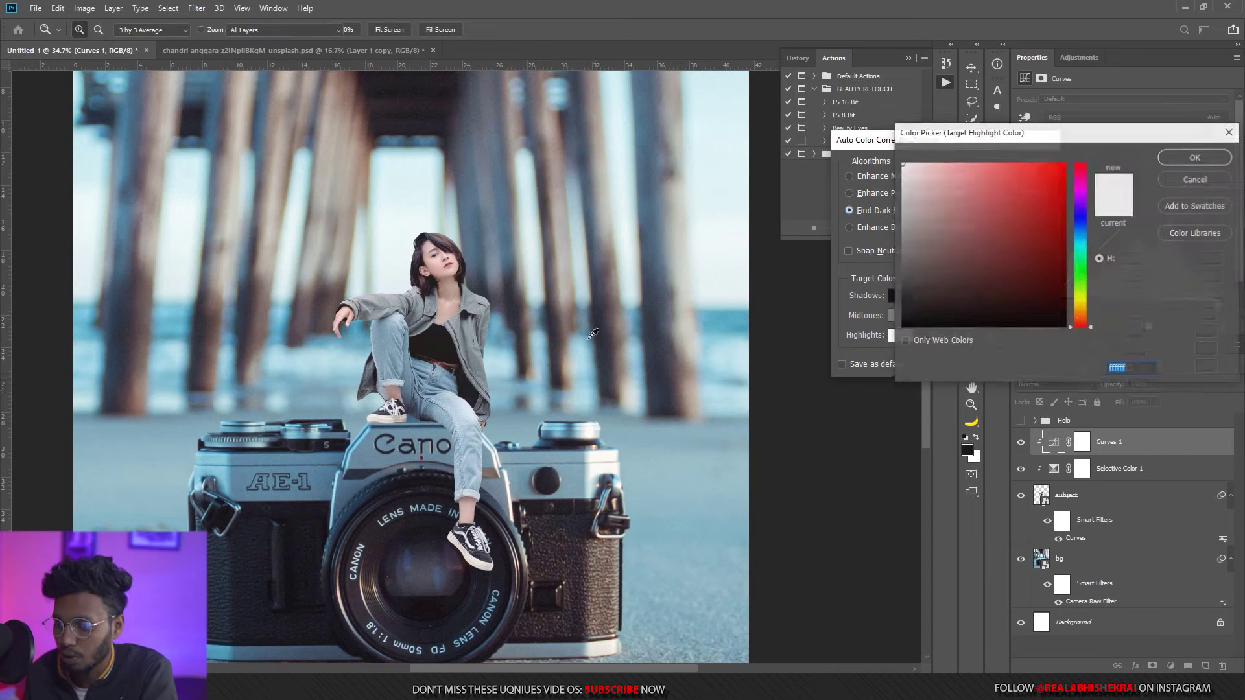
click(603, 464)
click(411, 227)
click(402, 227)
click(411, 231)
click(425, 230)
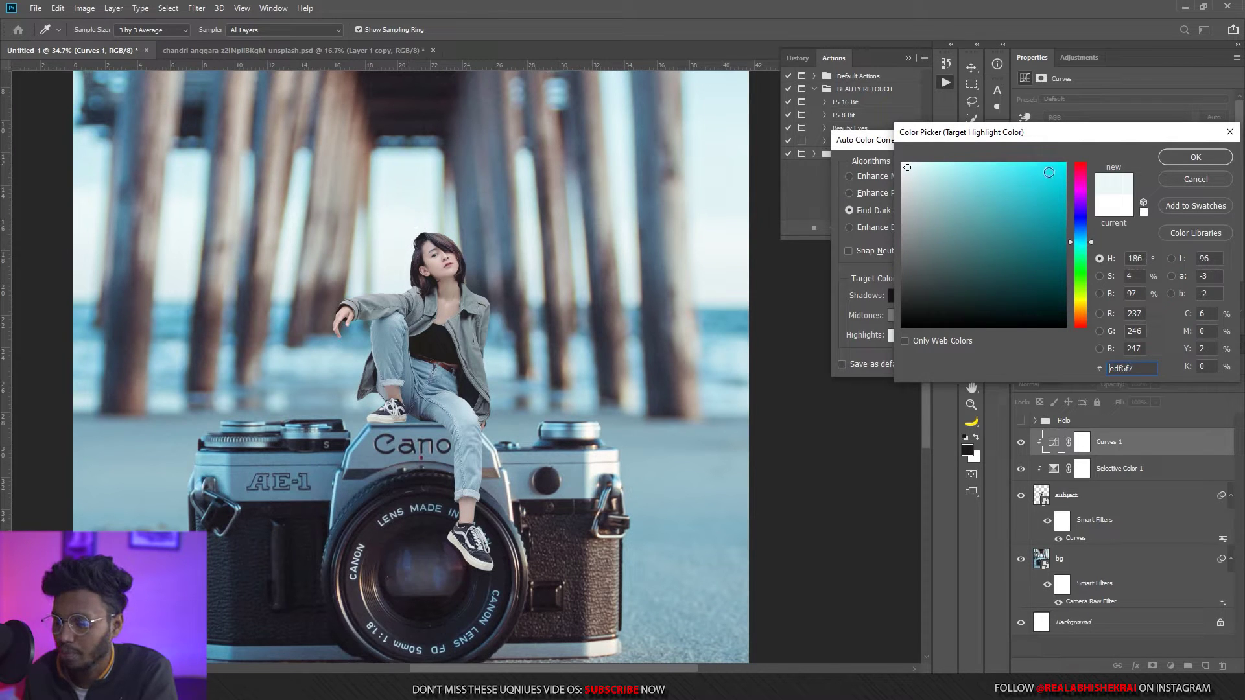
click(1197, 159)
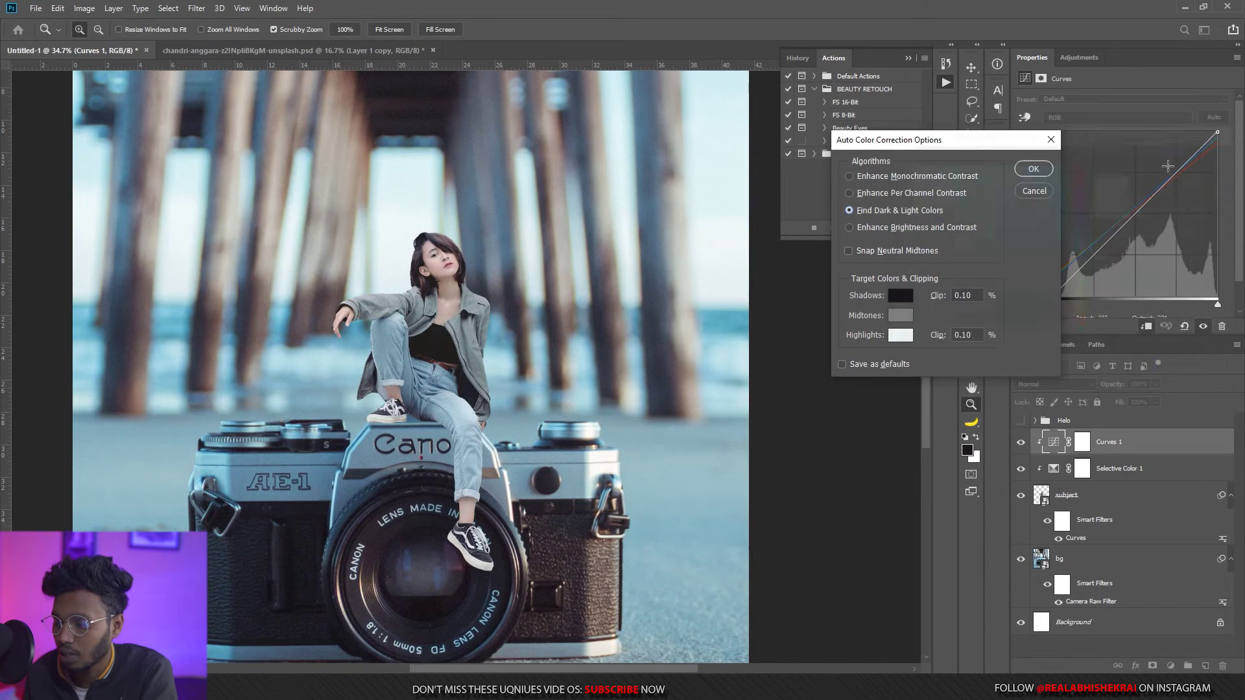
click(1031, 170)
Compare Curves 1 on and off, then ease its opacity to 68%.
click(619, 255)
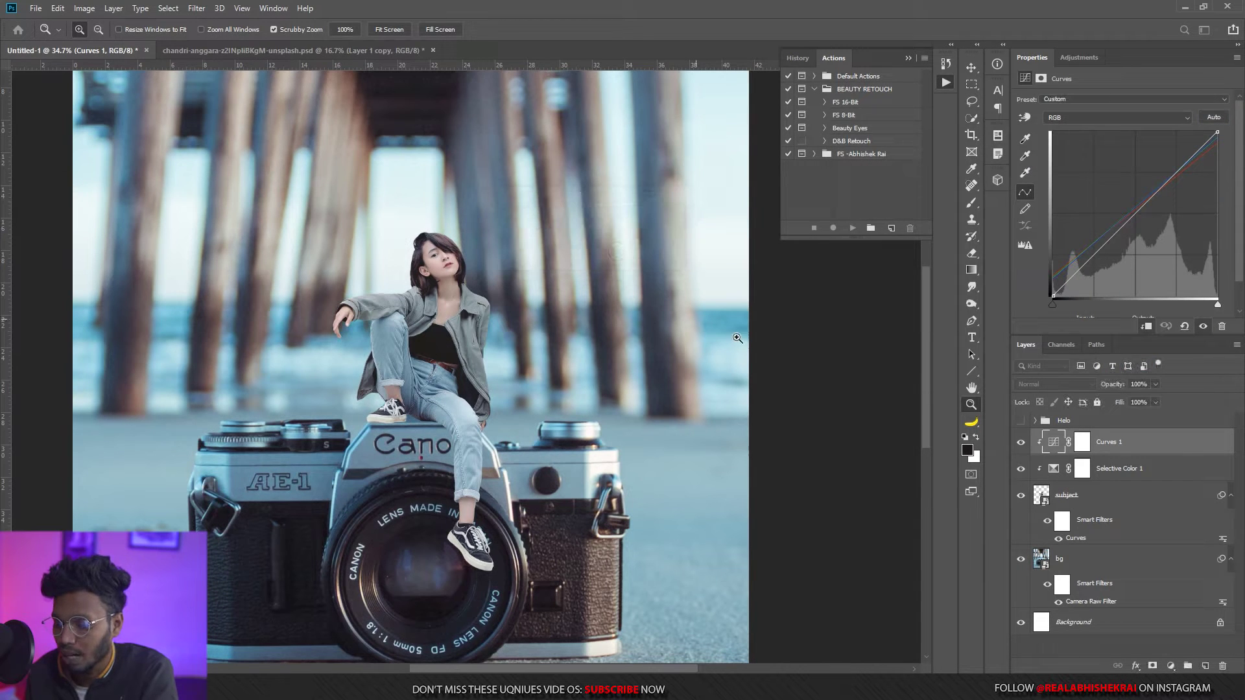
click(1023, 443)
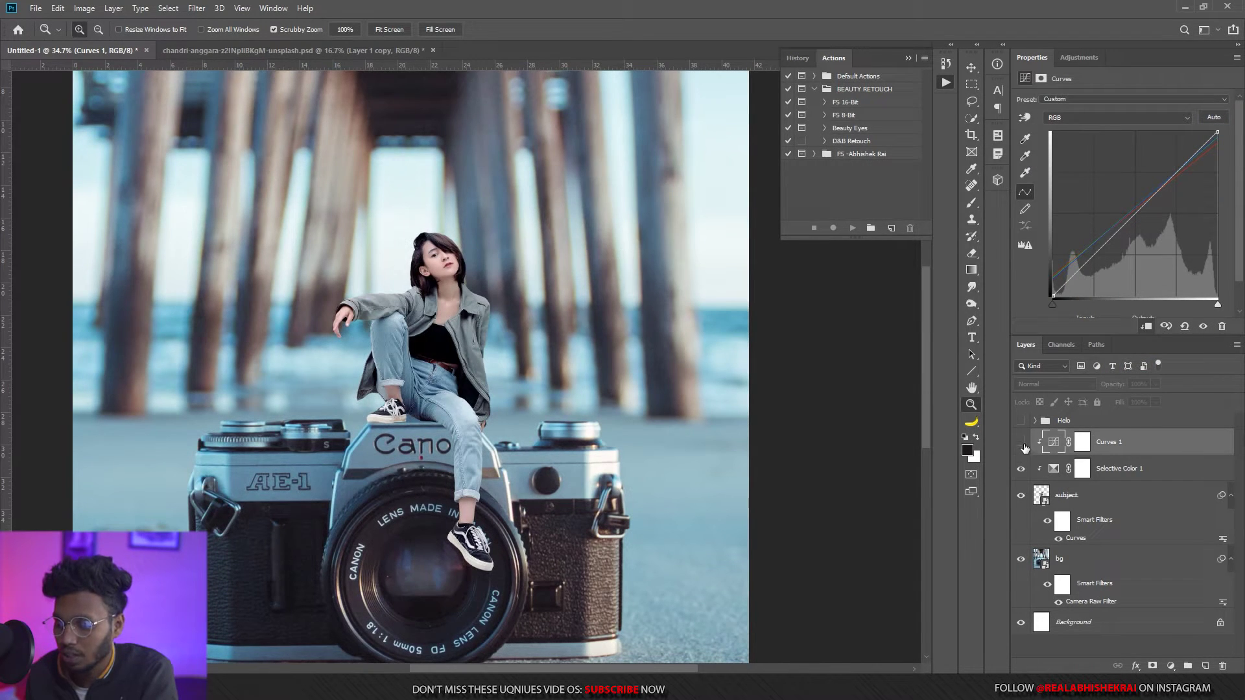
click(1022, 444)
click(1022, 445)
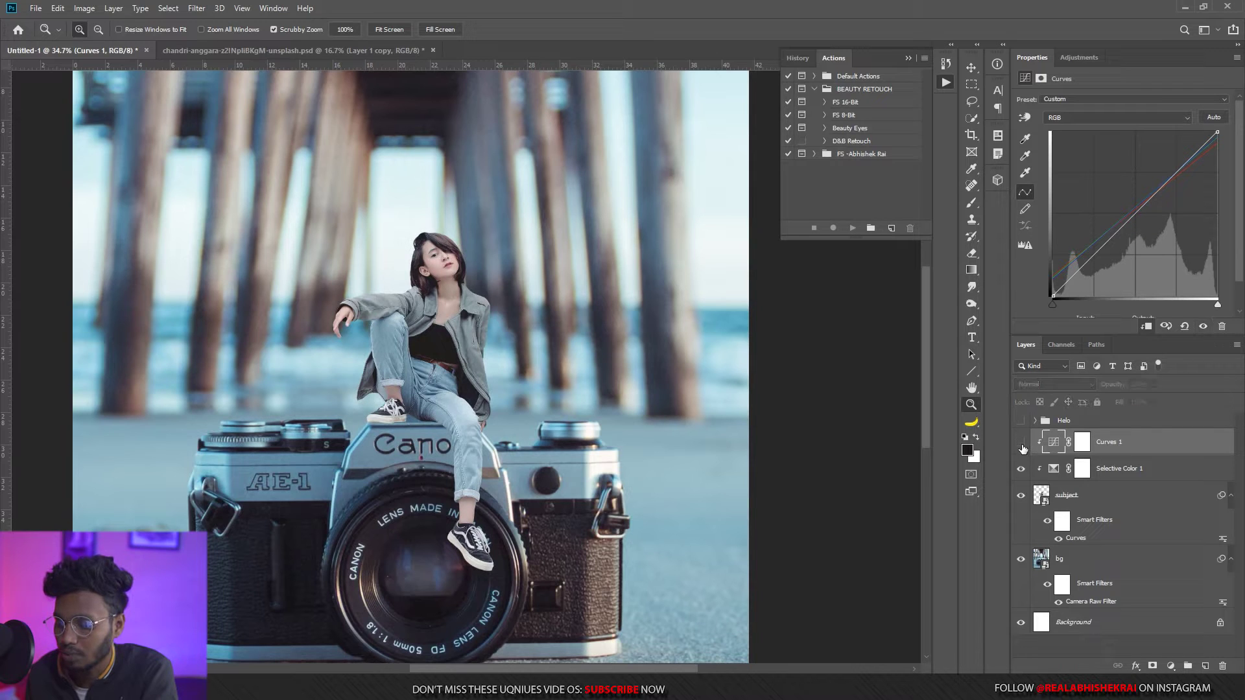
click(1022, 445)
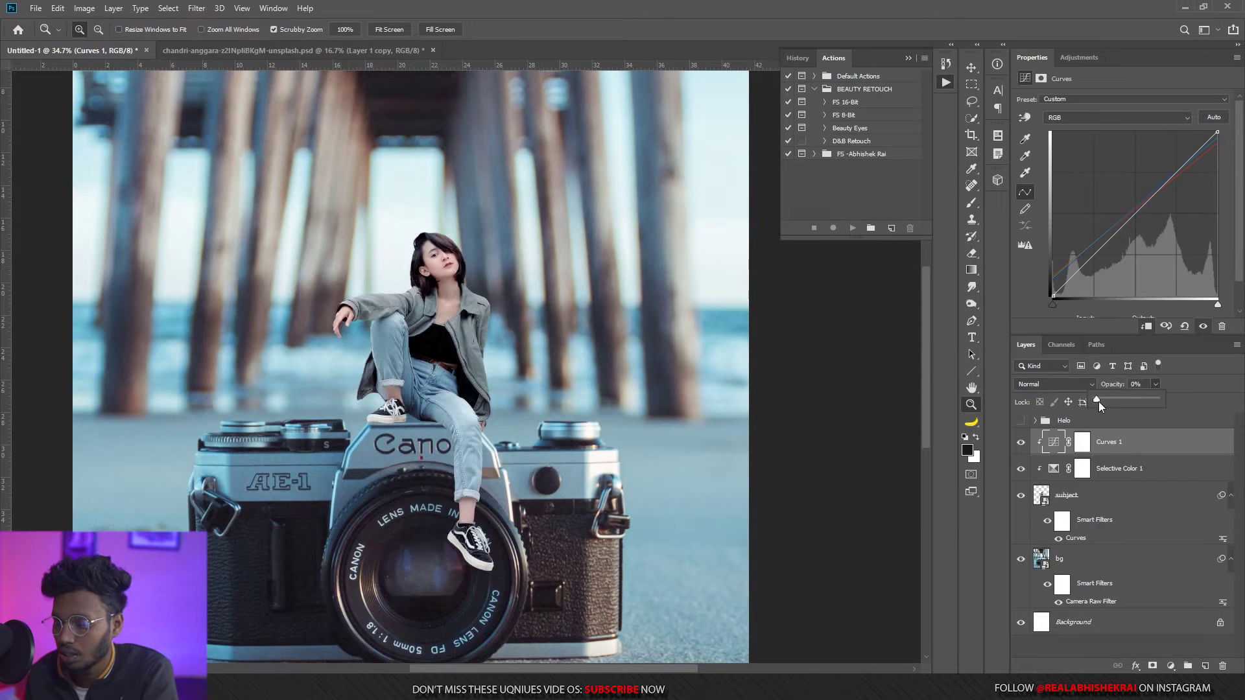
drag(1135, 402, 1133, 402)
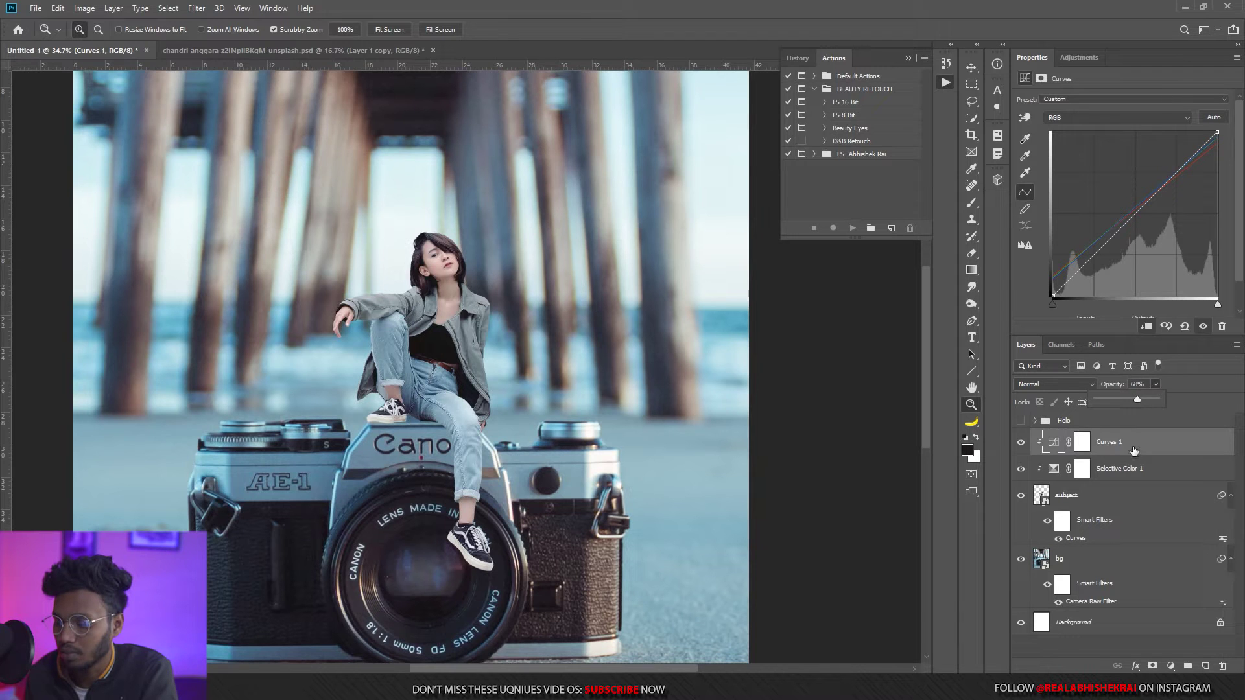
mouse_move(433, 301)
mouse_down()
mouse_move(357, 322)
mouse_move(472, 354)
mouse_move(459, 427)
mouse_up()
key(b)
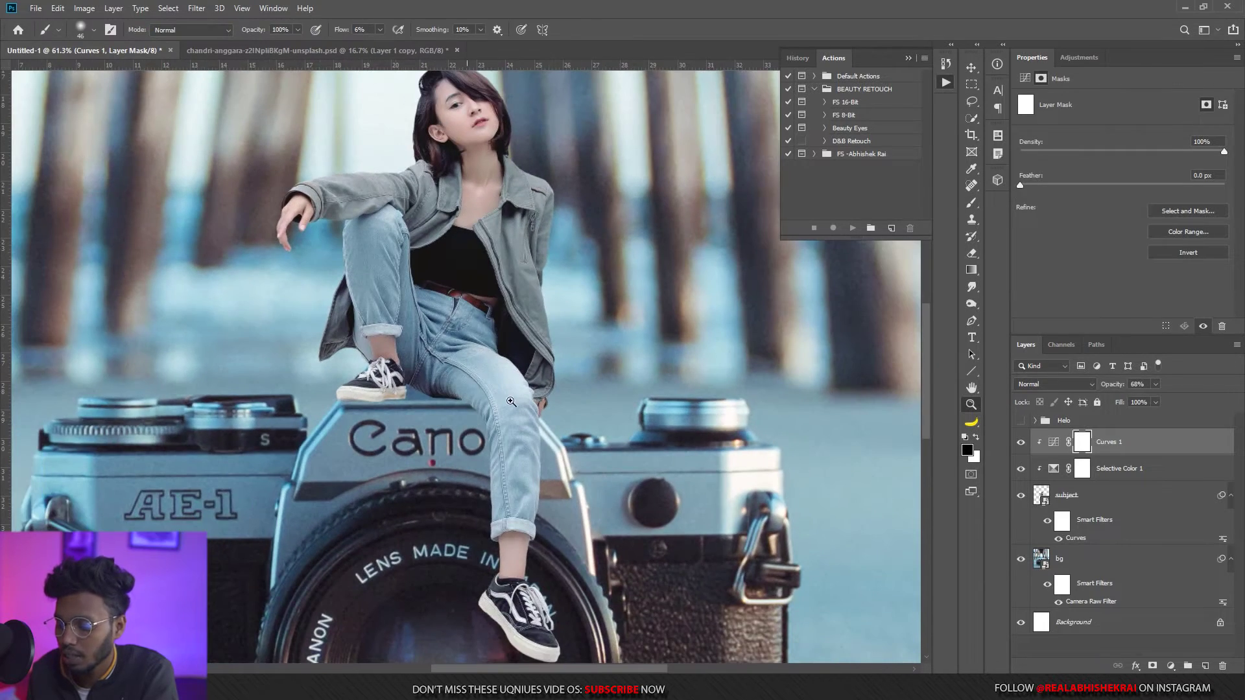
Add a Solid Color fill layer above bg with an inverted, fully hiding mask.
scroll(459, 426, up, 2)
click(1102, 559)
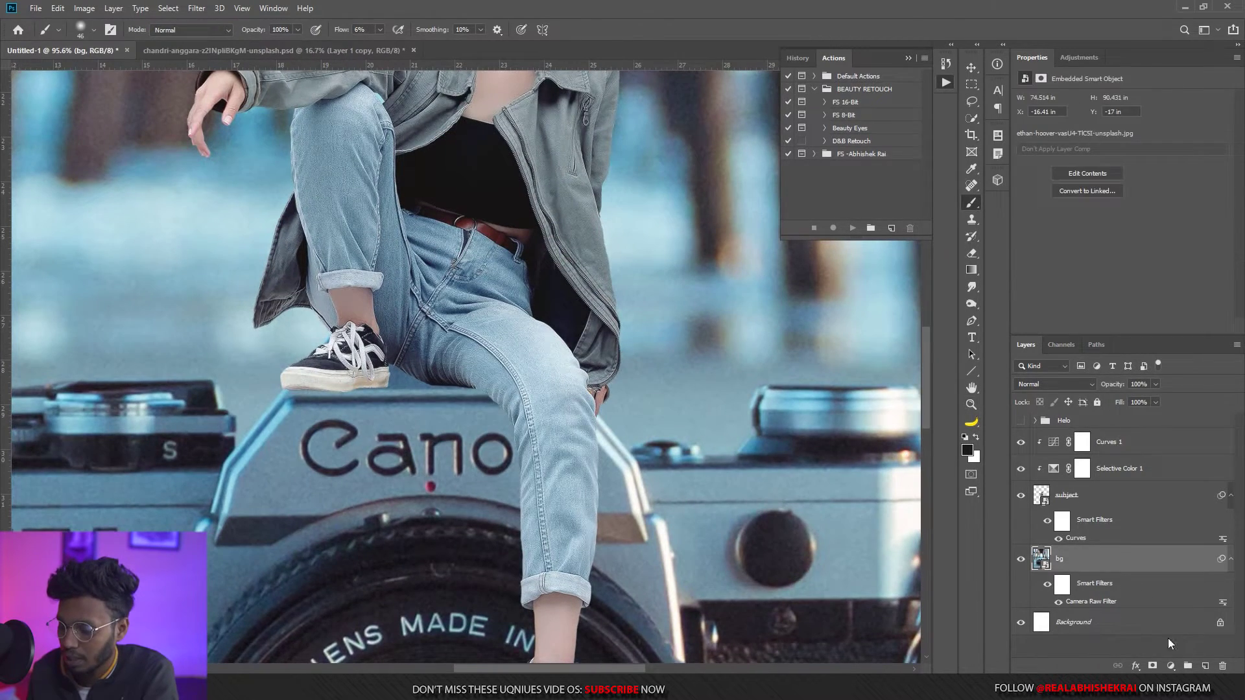
click(1170, 667)
click(1169, 429)
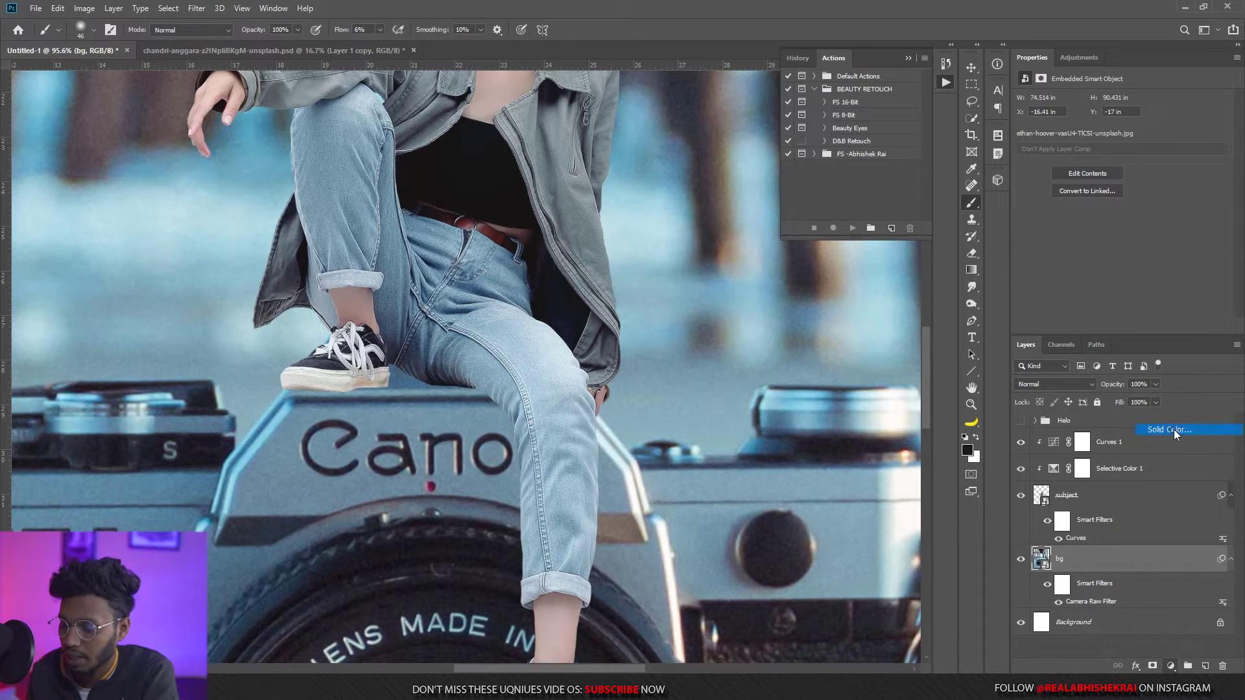
click(1192, 156)
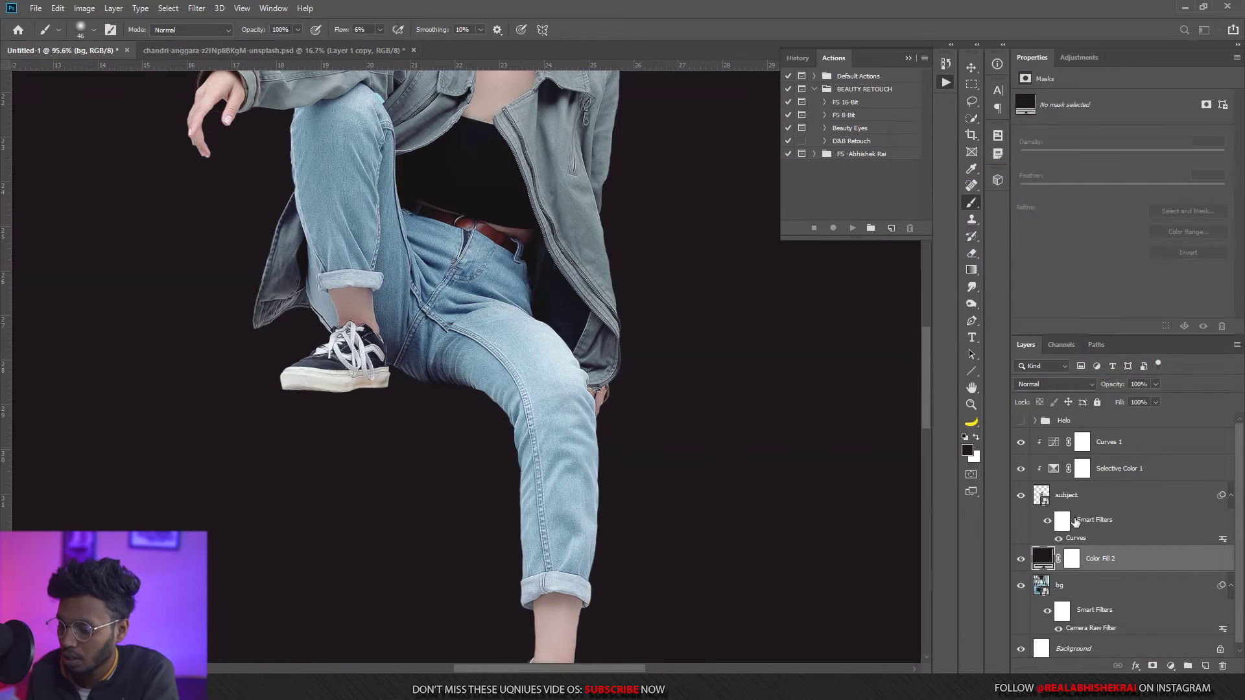
key(ctrl+i)
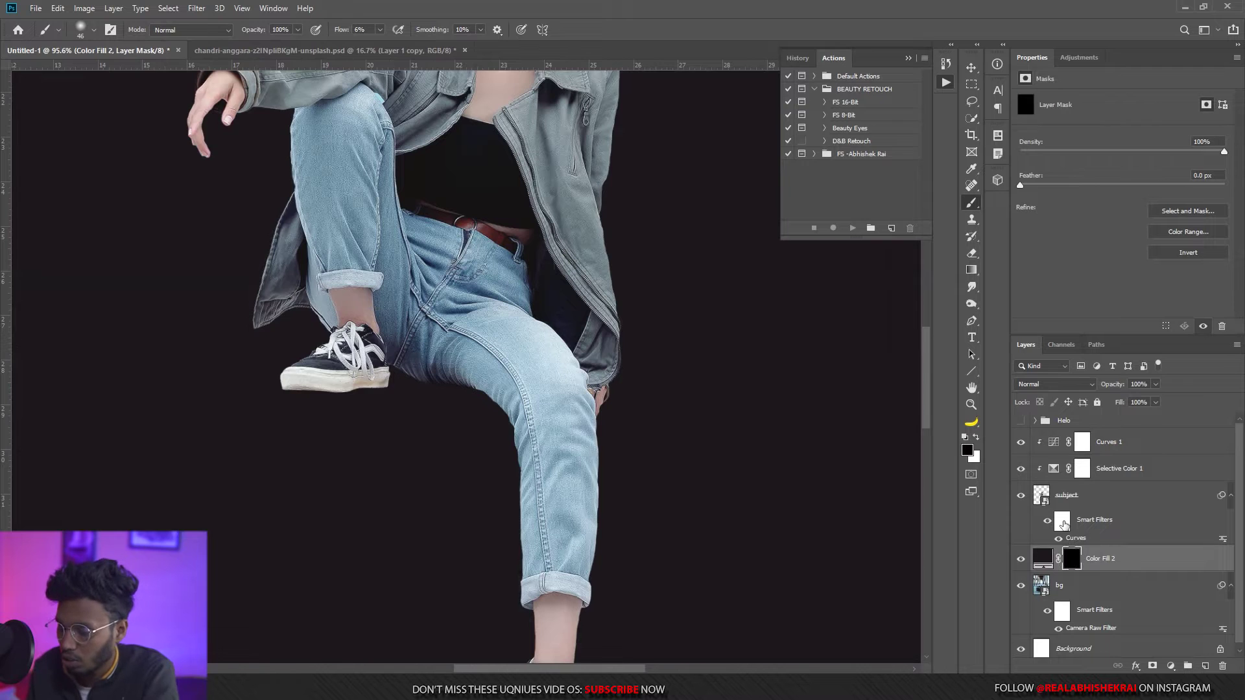
drag(1047, 552, 907, 499)
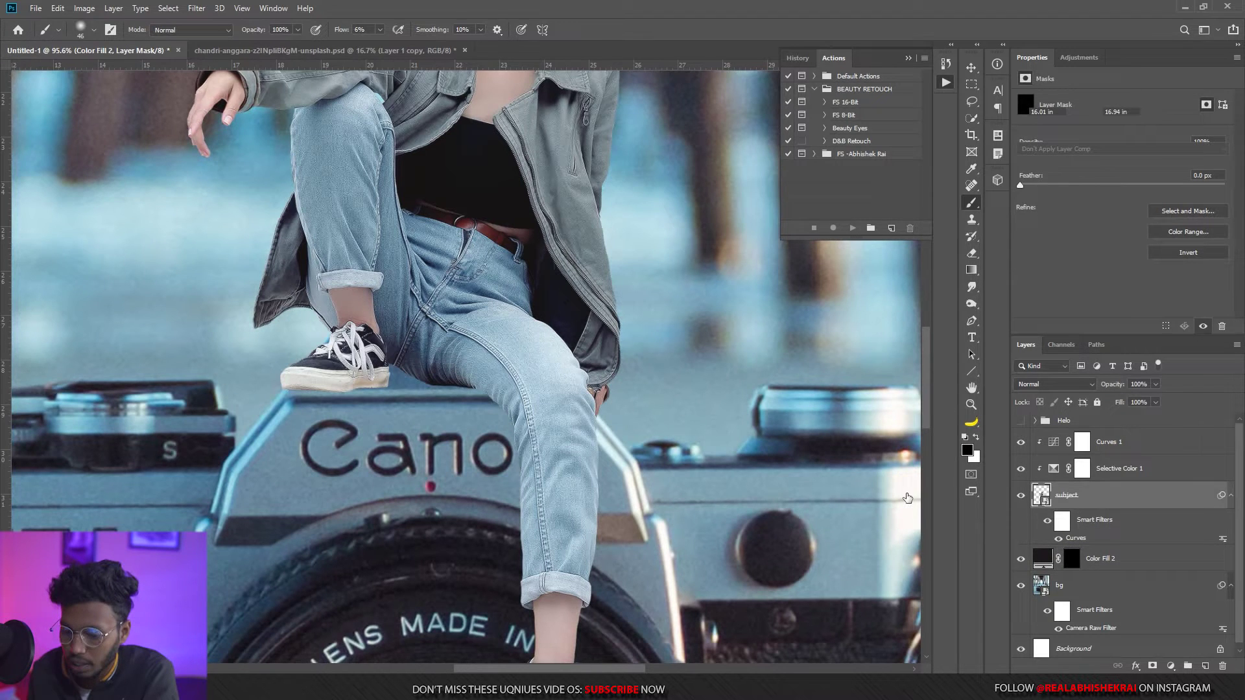
Set Color Fill 2's colour to a dark purple sampled from the image.
double_click(1044, 559)
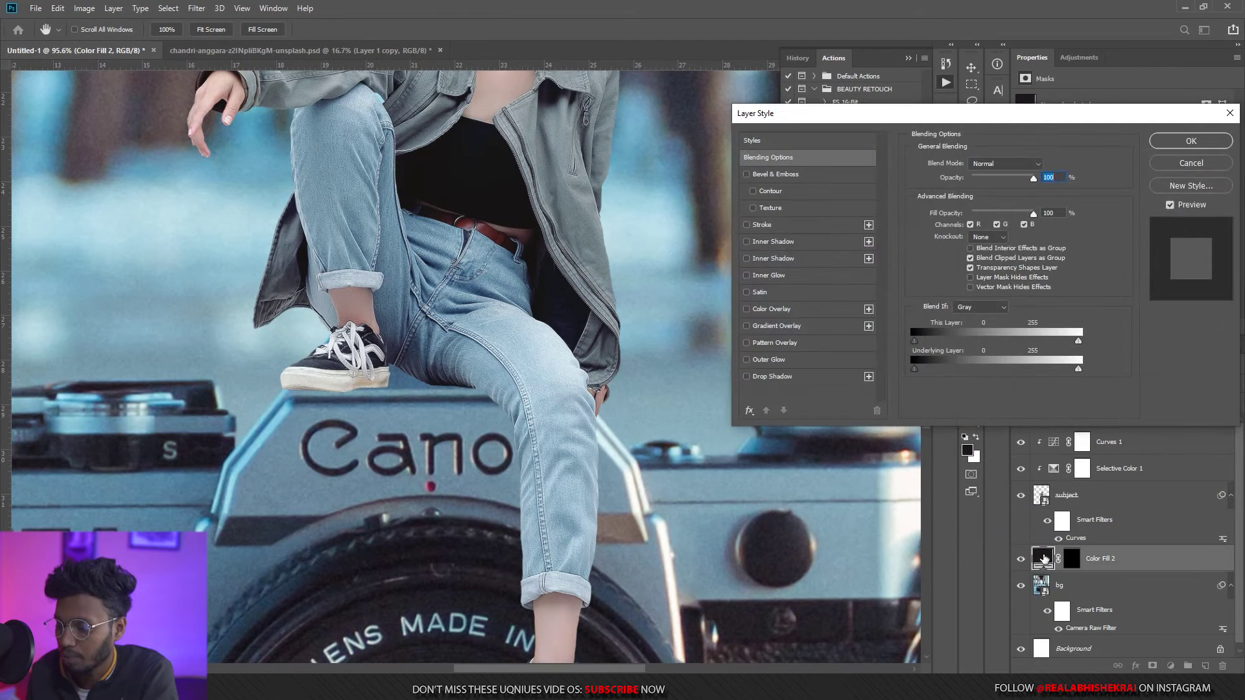
click(1192, 164)
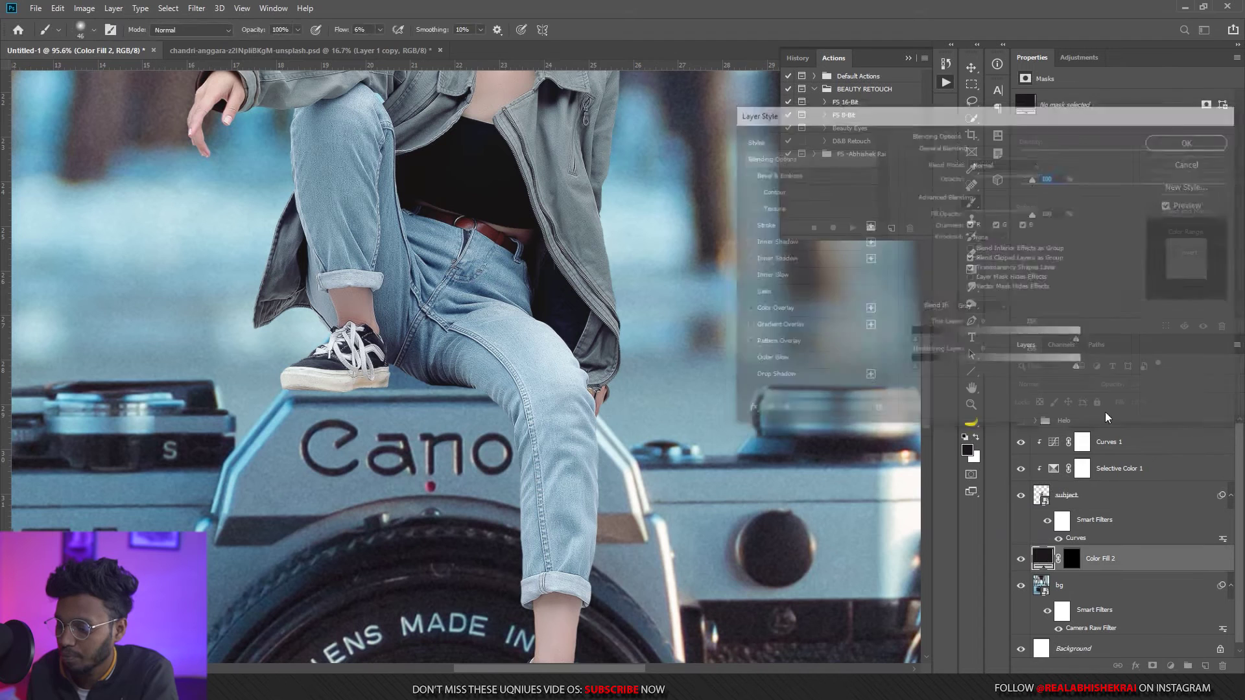
double_click(1049, 559)
click(208, 446)
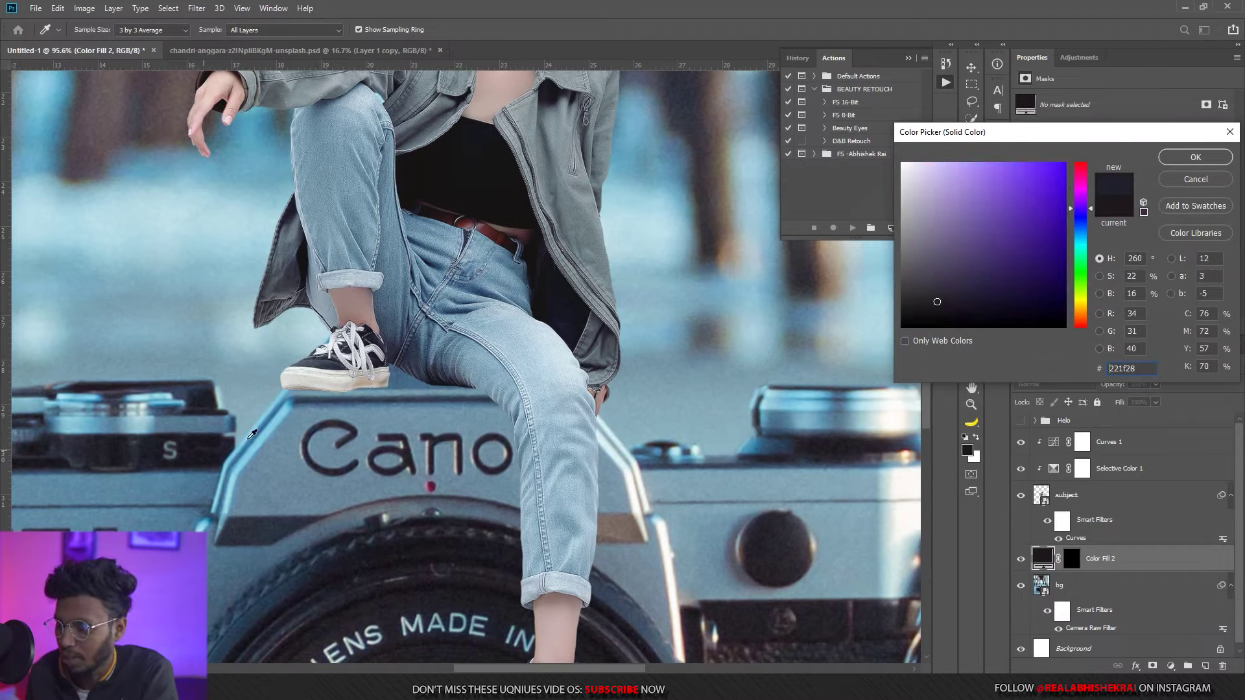
click(1190, 169)
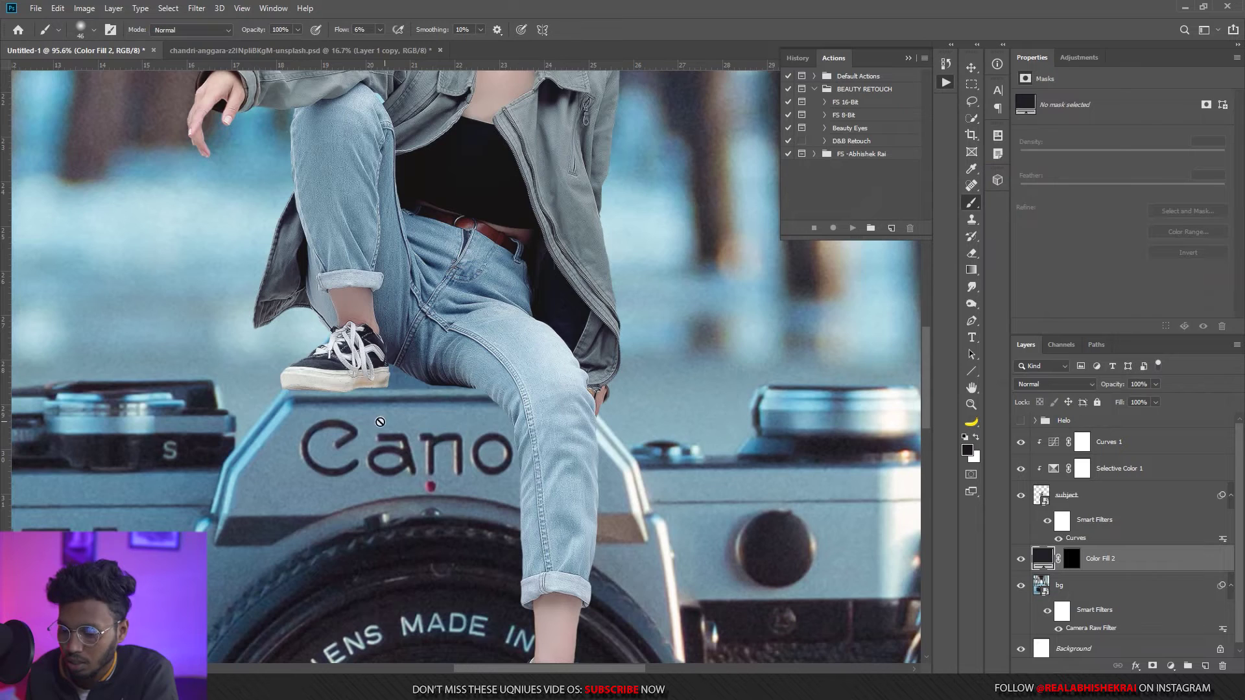
scroll(380, 423, up, 2)
scroll(519, 448, up, 2)
scroll(661, 468, up, 2)
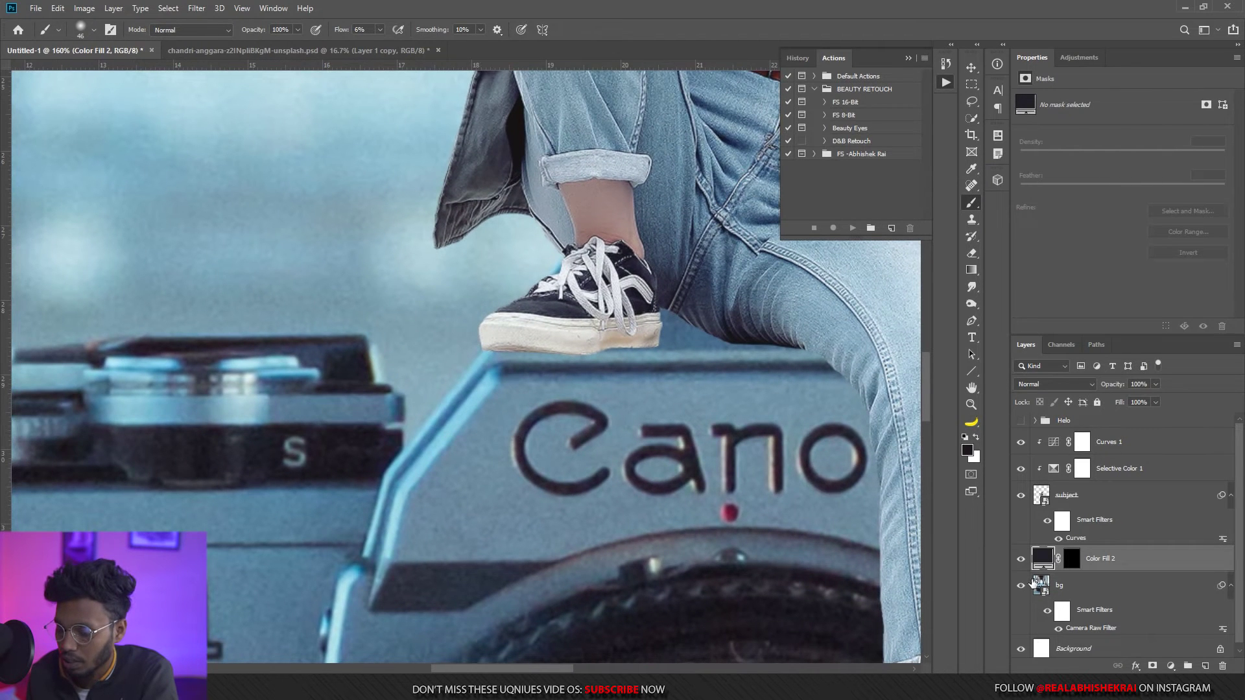
double_click(1043, 558)
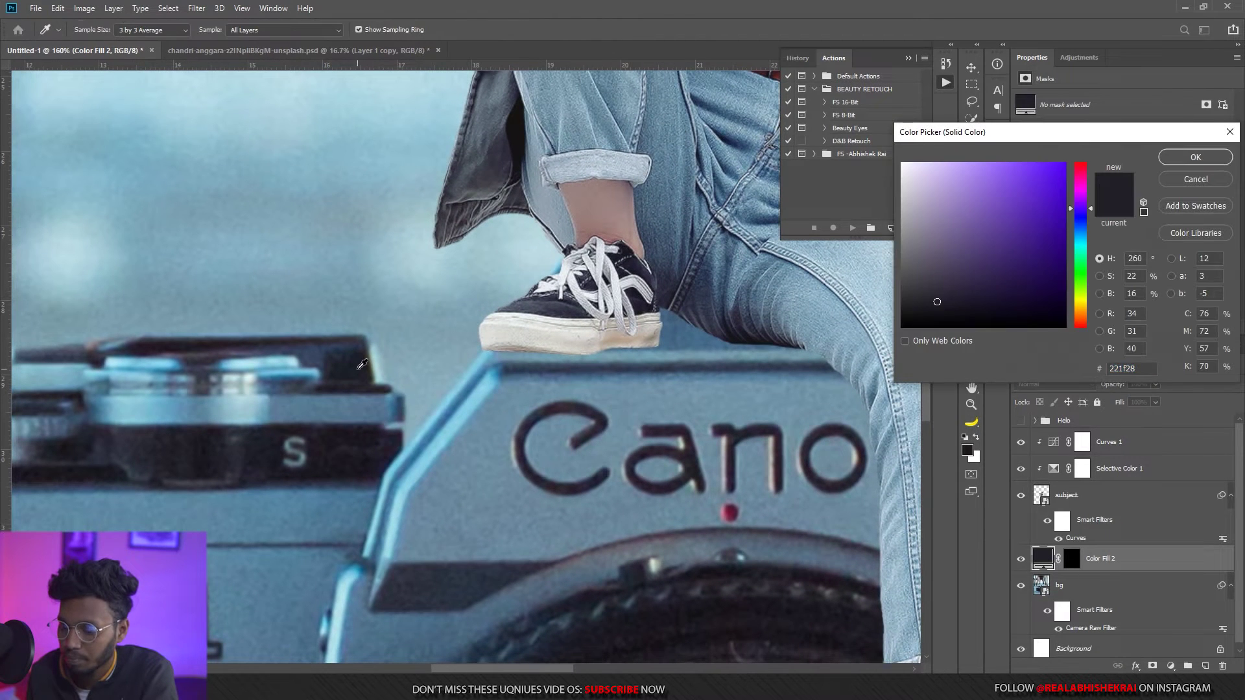
click(1171, 162)
Set Color Fill 2 to Multiply blend mode and target its mask.
click(1044, 382)
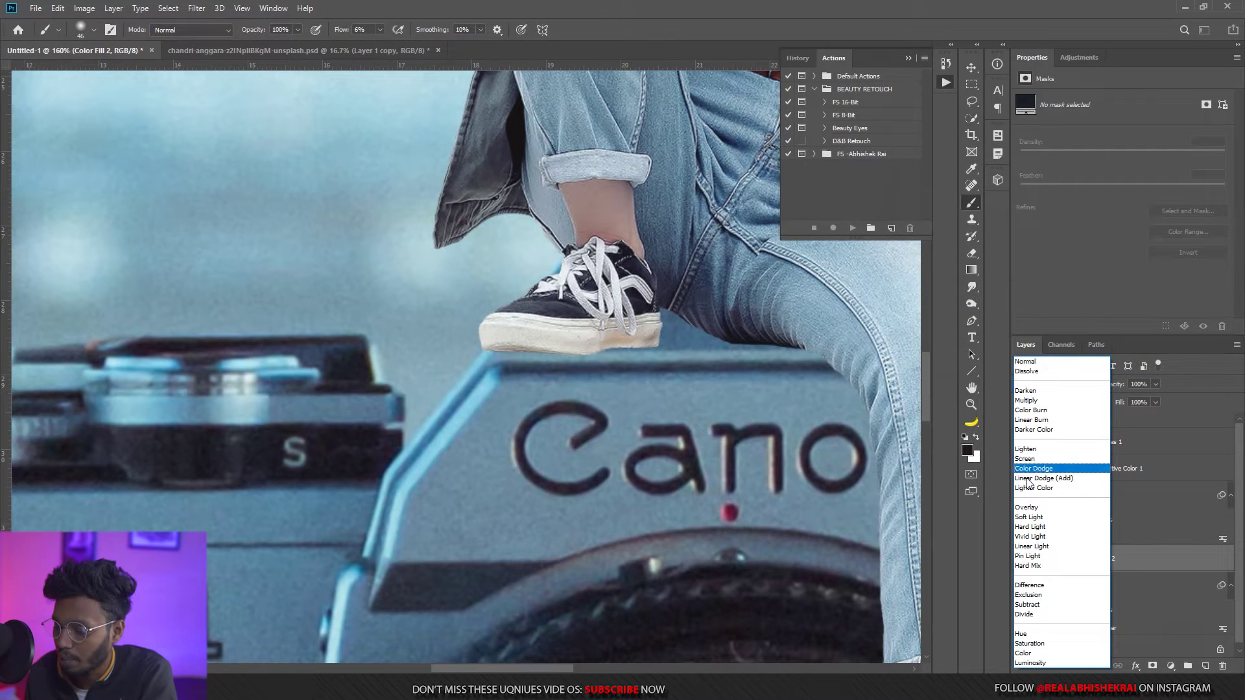
click(1033, 400)
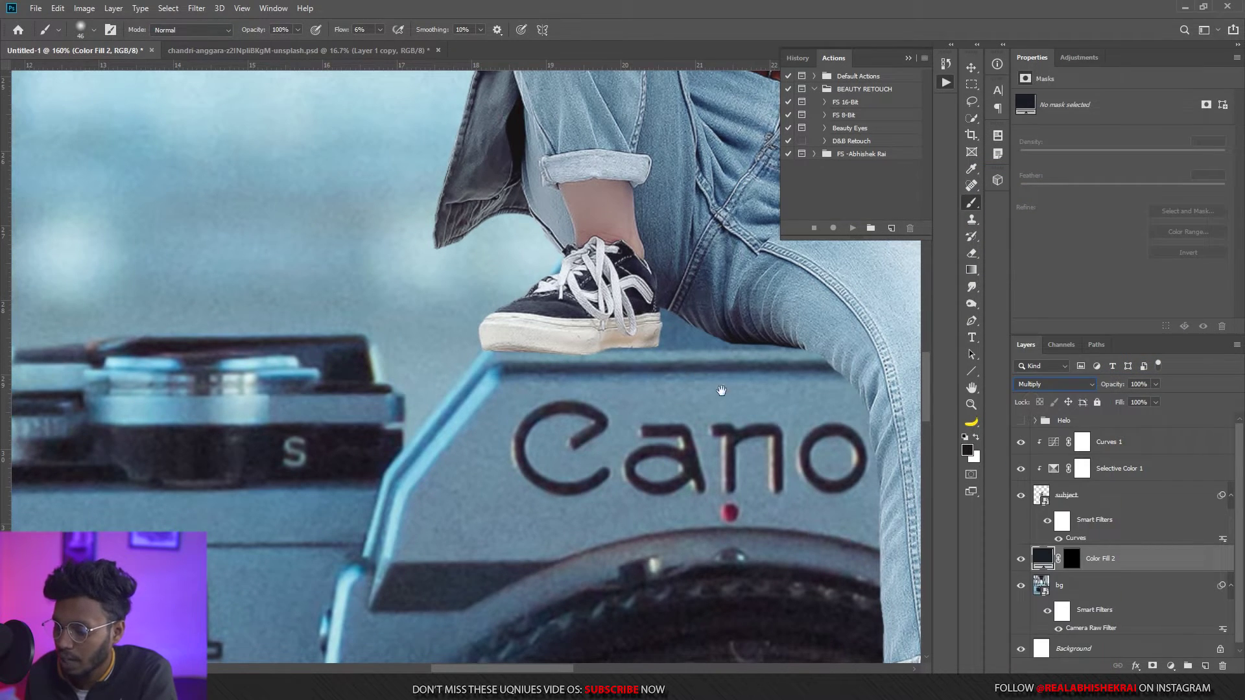
drag(721, 390, 545, 429)
click(1072, 559)
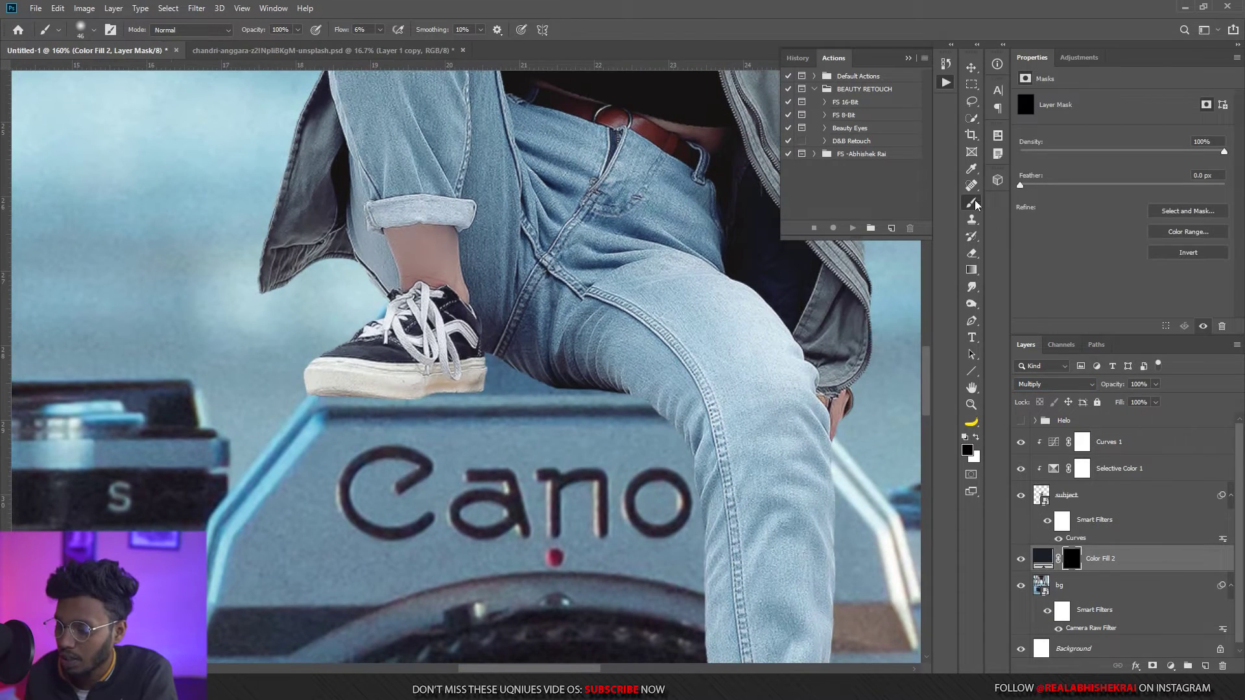
Paint white on the mask to reveal shadow under the jeans and shoe.
scroll(494, 351, up, 3)
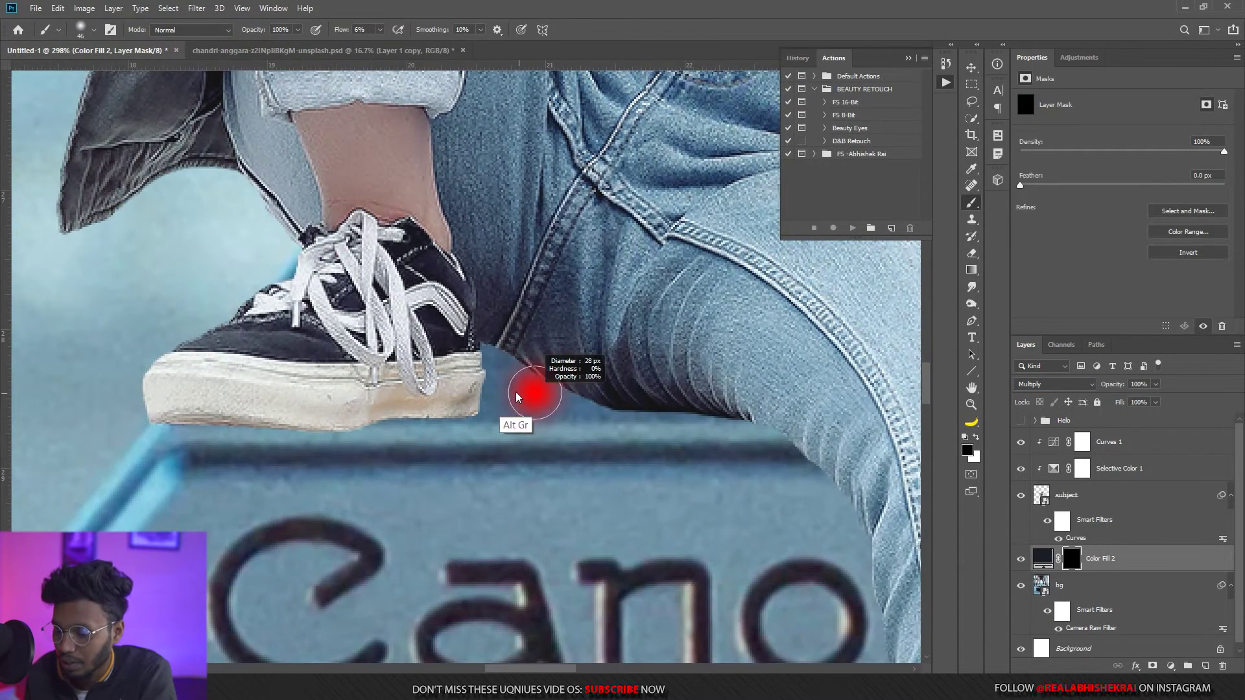
key(x)
mouse_move(681, 410)
mouse_down()
mouse_move(499, 387)
mouse_move(538, 354)
mouse_up()
key(shift+0)
mouse_move(765, 431)
mouse_down()
mouse_move(461, 362)
mouse_move(433, 404)
mouse_move(286, 415)
mouse_move(296, 427)
mouse_move(588, 435)
mouse_move(687, 453)
mouse_up()
drag(811, 516, 338, 512)
drag(311, 428, 195, 558)
drag(223, 445, 375, 393)
Refine the shadow edge below the shoe and remove it above the letter C.
key(x)
mouse_move(286, 383)
mouse_down()
mouse_move(290, 448)
mouse_move(709, 450)
mouse_move(472, 450)
mouse_up()
mouse_move(782, 460)
mouse_down()
mouse_move(509, 460)
mouse_move(290, 395)
mouse_up()
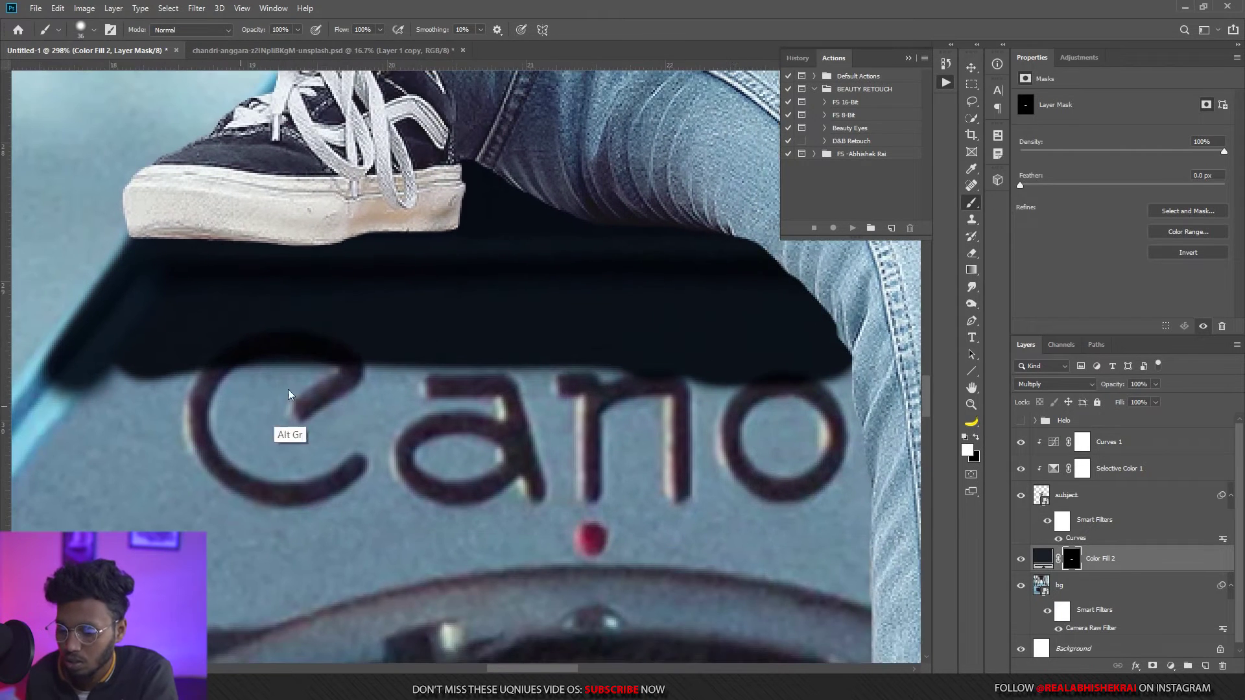
key(x)
mouse_move(64, 337)
mouse_down()
mouse_move(428, 389)
mouse_move(311, 363)
mouse_up()
key(z)
mouse_move(583, 481)
mouse_down()
mouse_move(485, 482)
mouse_move(558, 480)
mouse_up()
key(b)
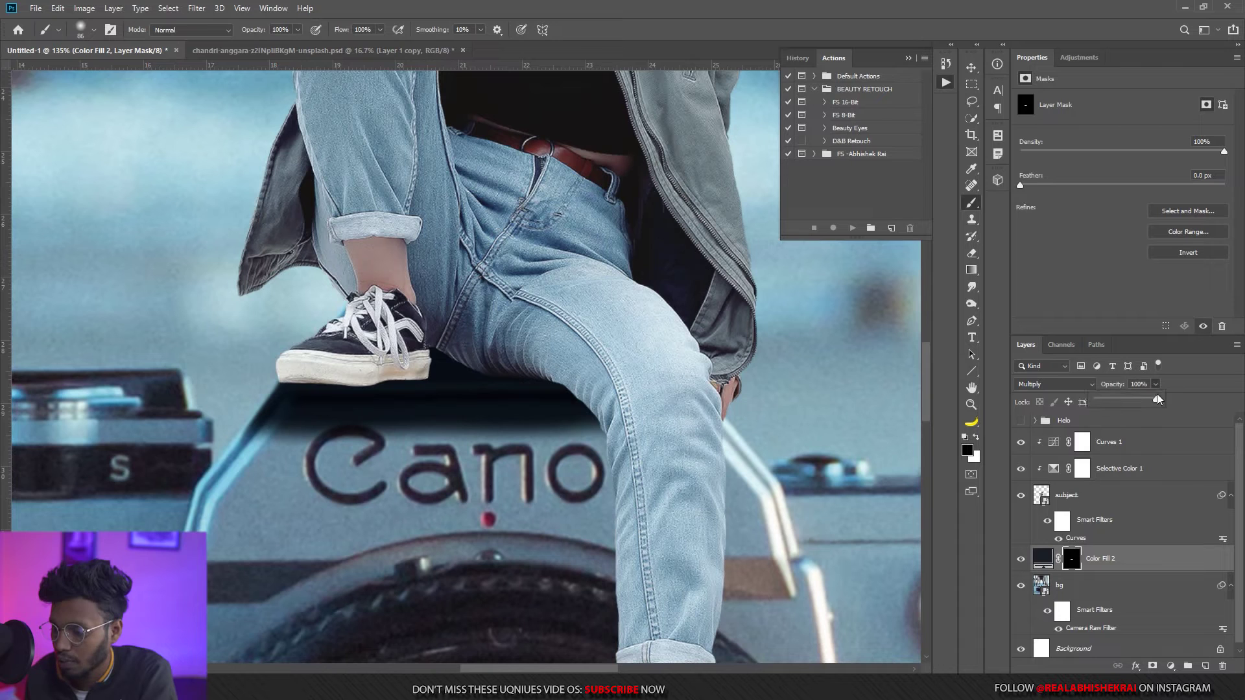
Set Color Fill 2 opacity to 68% and brush flow to 19%.
drag(1111, 403, 1137, 403)
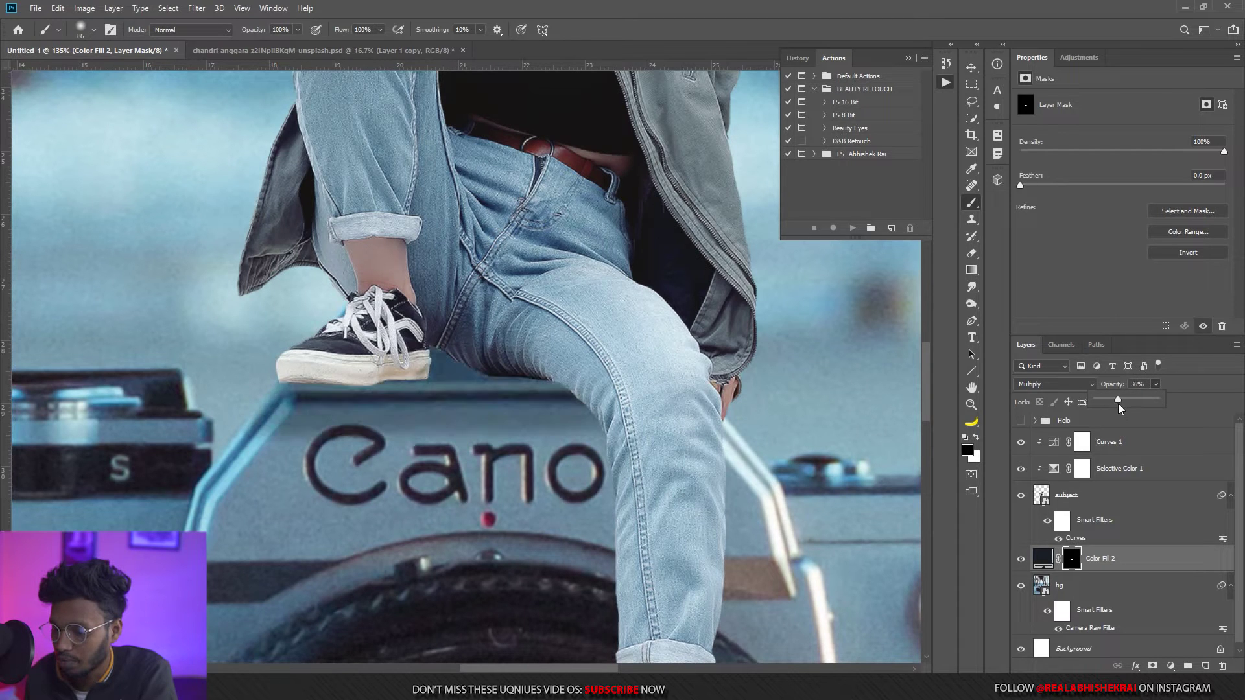
click(974, 205)
key(x)
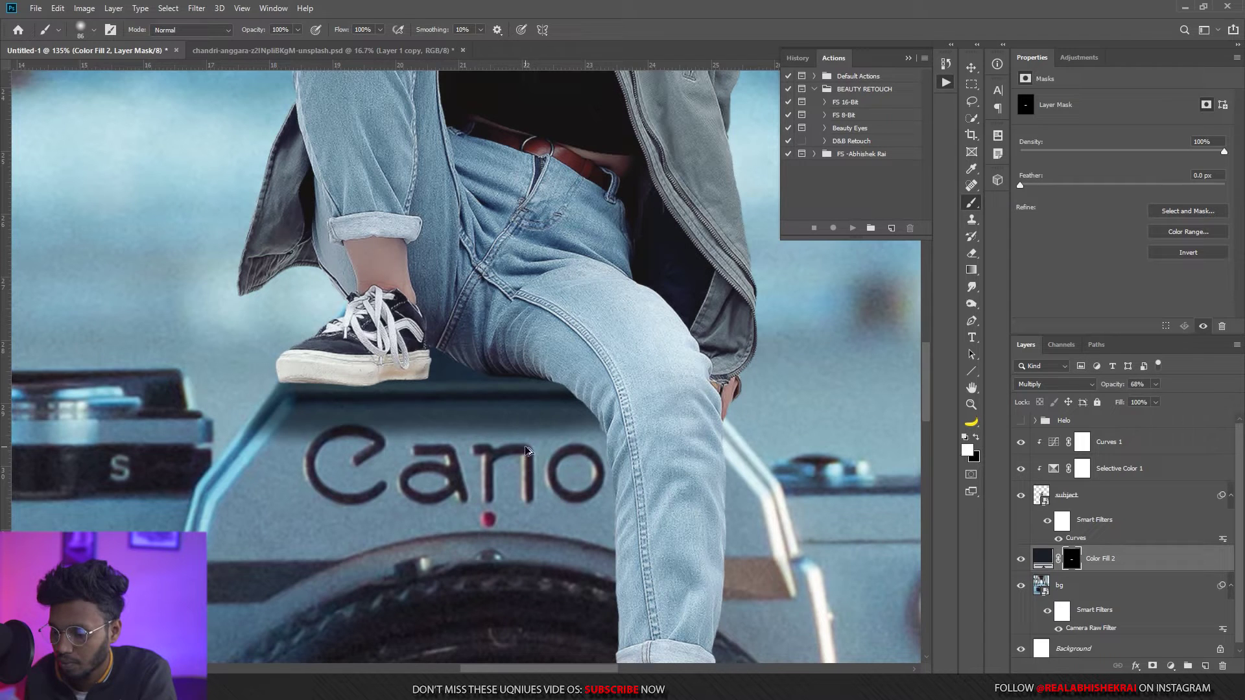
right_click(539, 439)
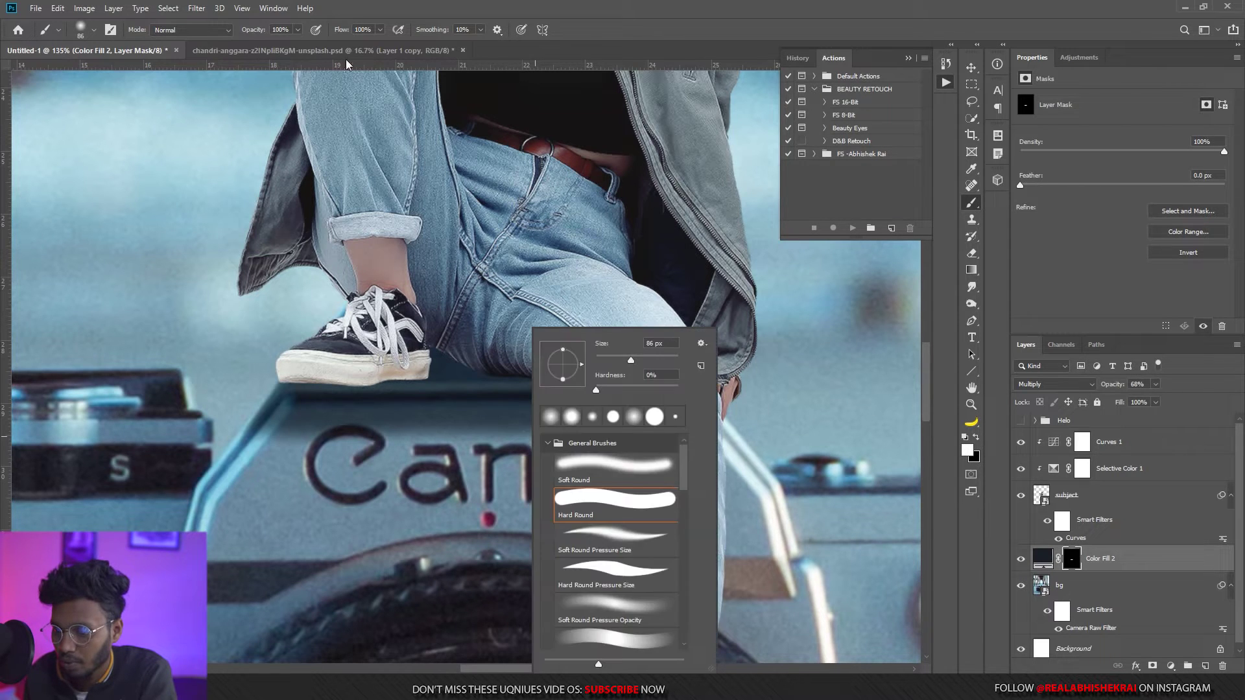
click(376, 29)
drag(380, 29, 332, 43)
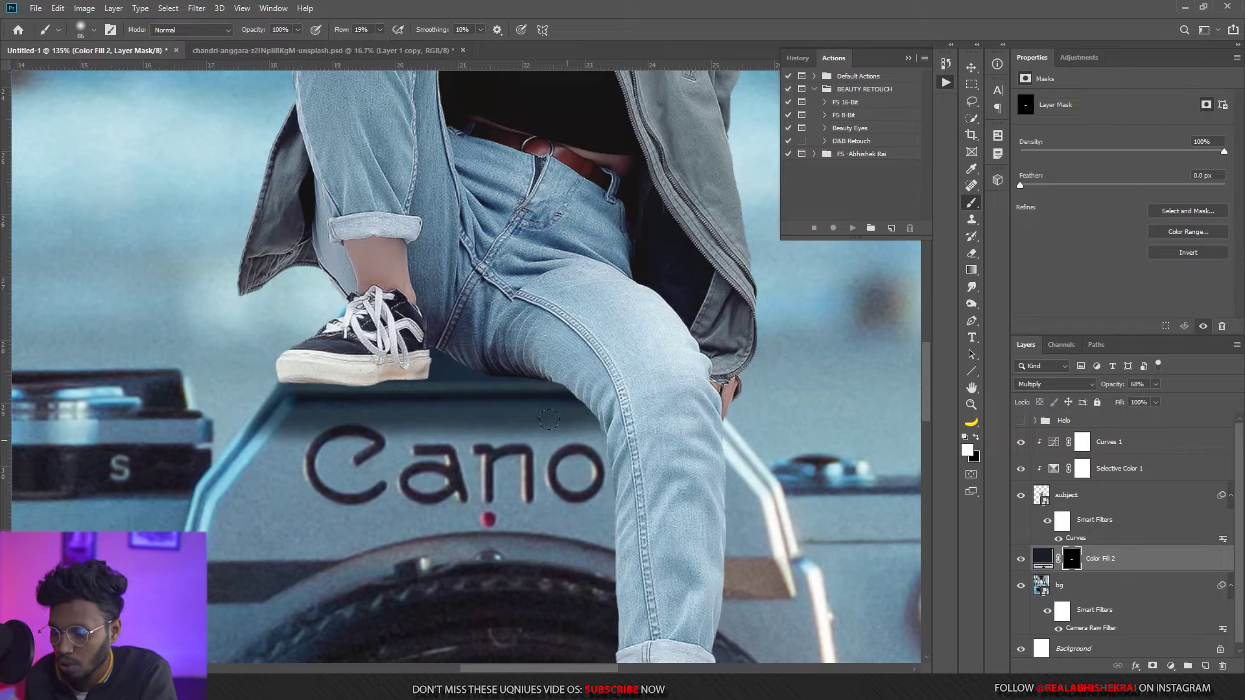
Mask out the shadow band above the Canon lettering and view the whole composite.
drag(548, 419, 409, 454)
key(ctrl+z)
key(x)
drag(277, 421, 630, 428)
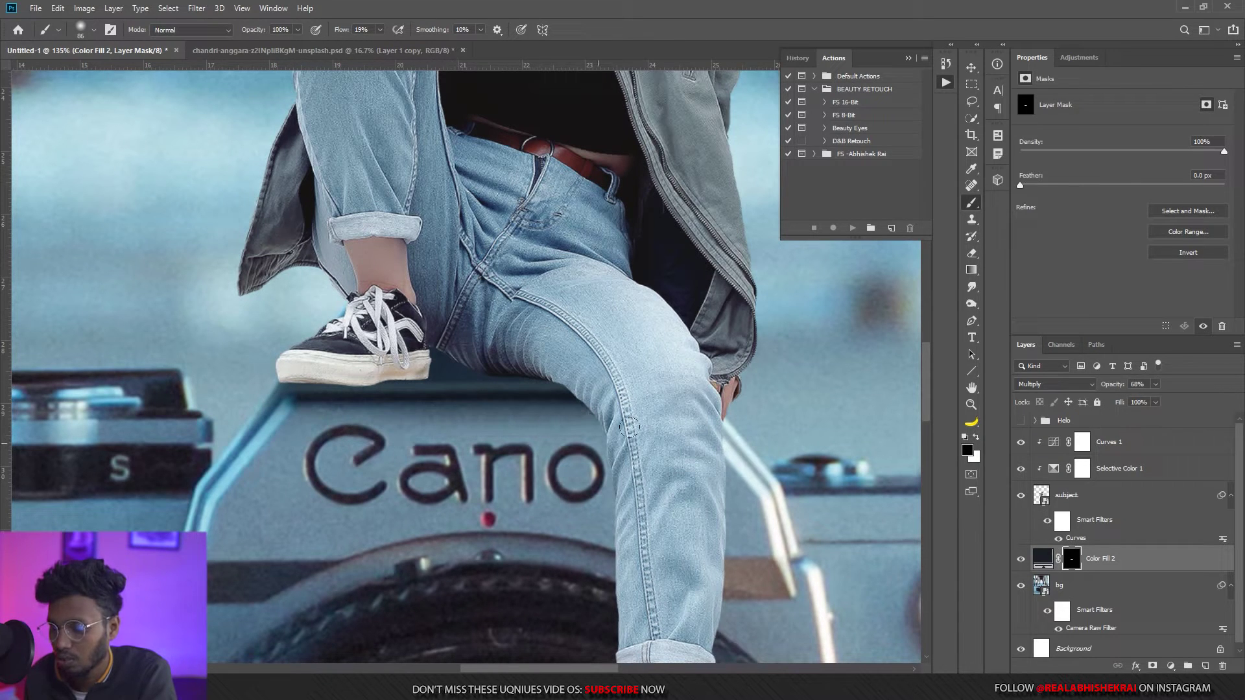
click(972, 404)
key(ctrl+0)
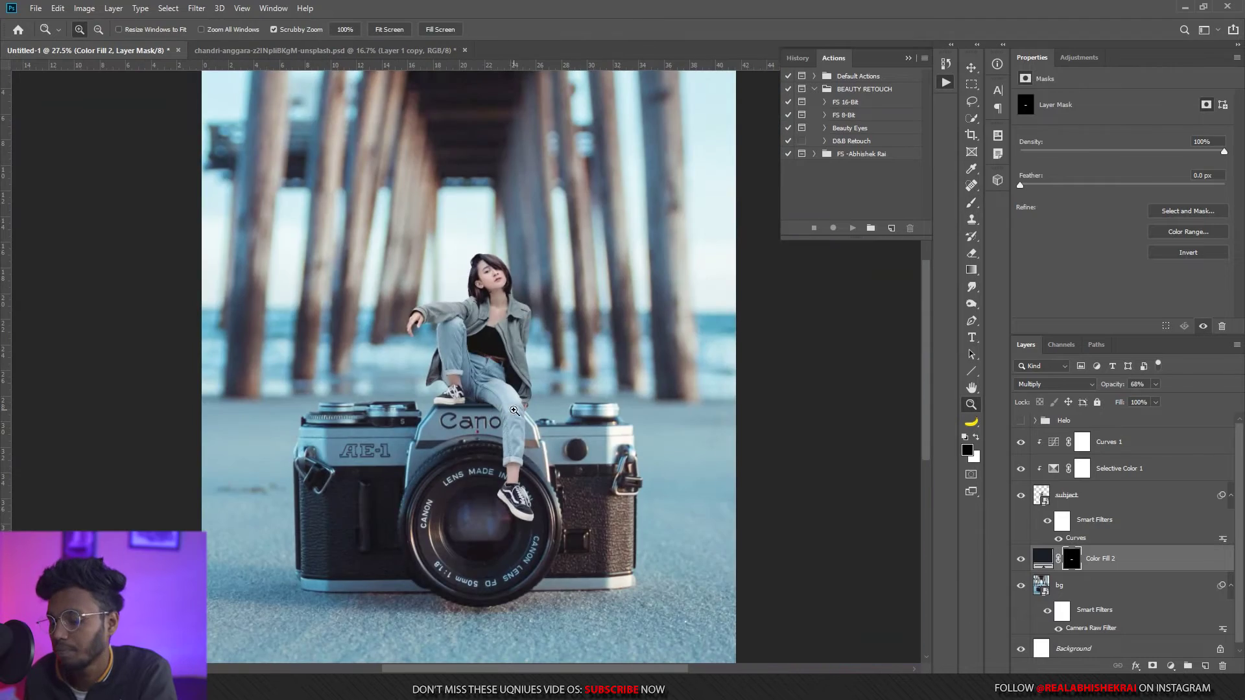
click(970, 204)
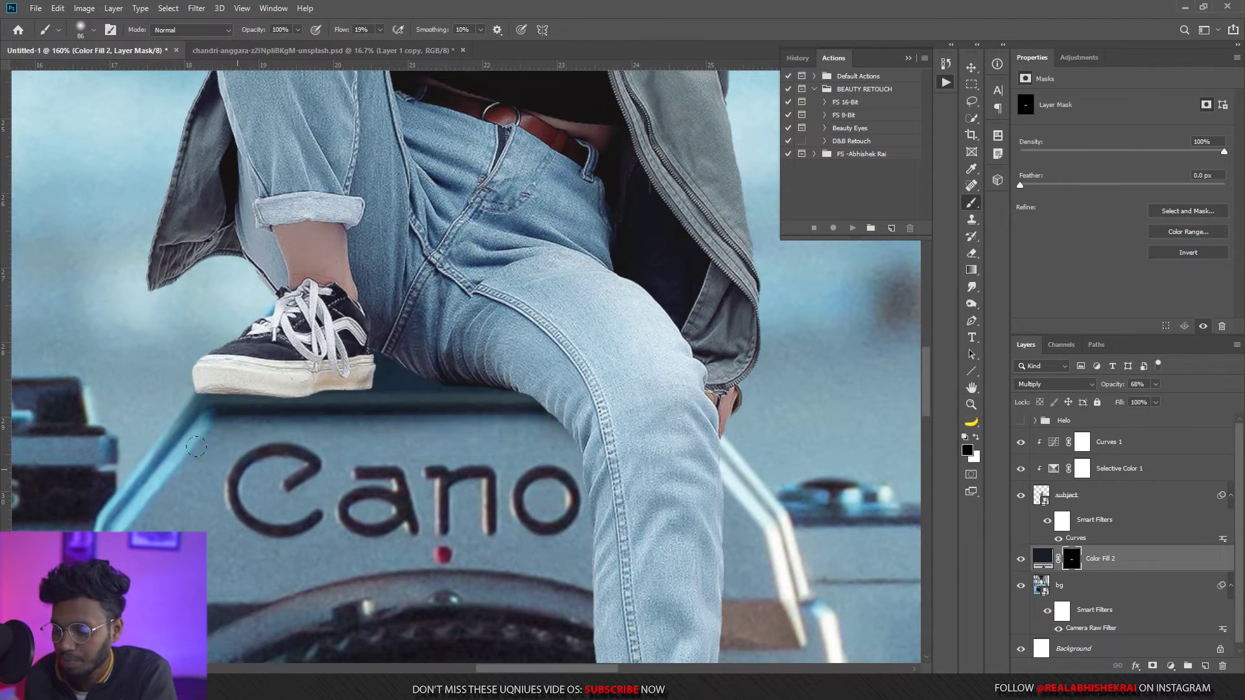
With a 96 brush at 3% flow, hide shadow across the Canon lettering.
key(x)
key(shift+0)
key(shift+3)
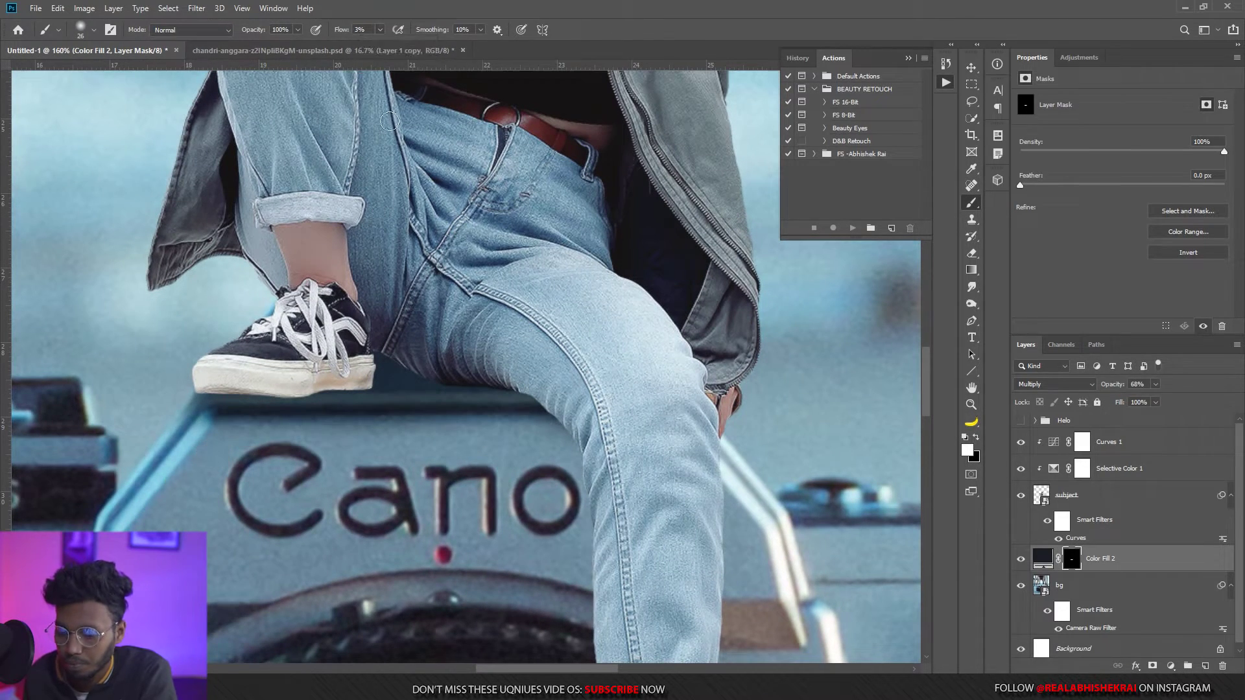
key(x)
key(bracketright)
key(bracketright)
key(bracketright)
drag(197, 454, 524, 446)
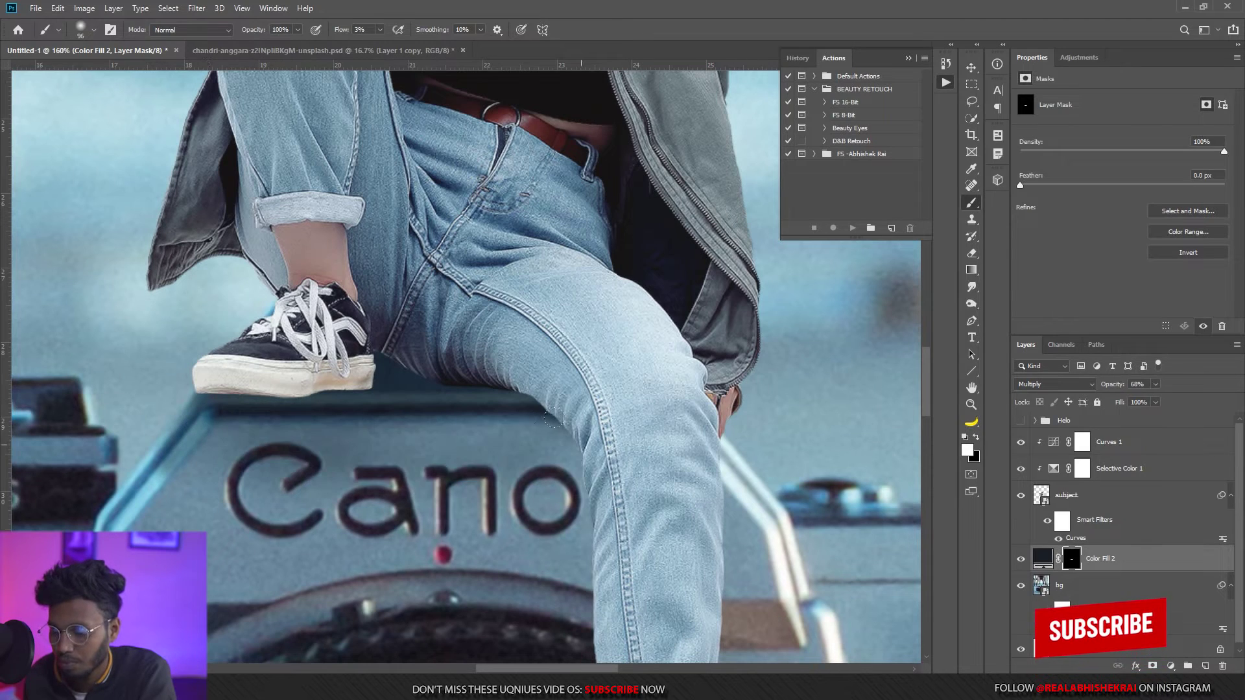
scroll(524, 446, down, 3)
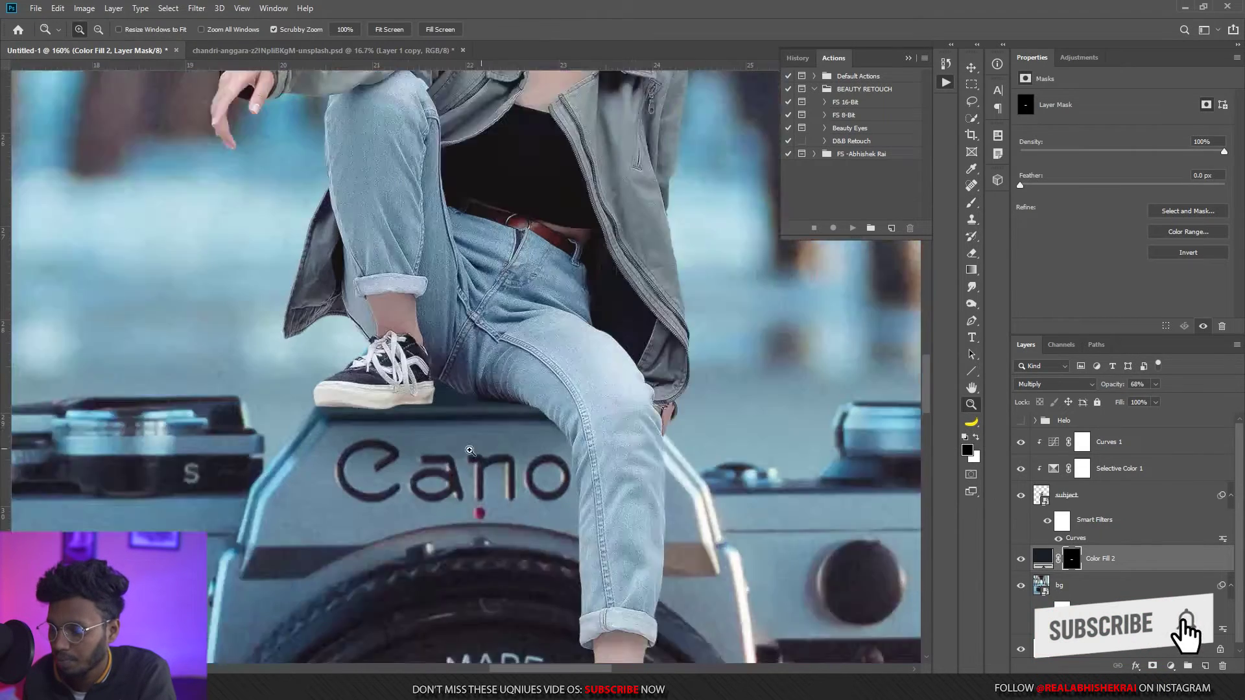
scroll(519, 389, up, 3)
Softly darken shadow beside the leg and, with a 70 brush, left of the lower shoe.
key(x)
drag(548, 422, 587, 594)
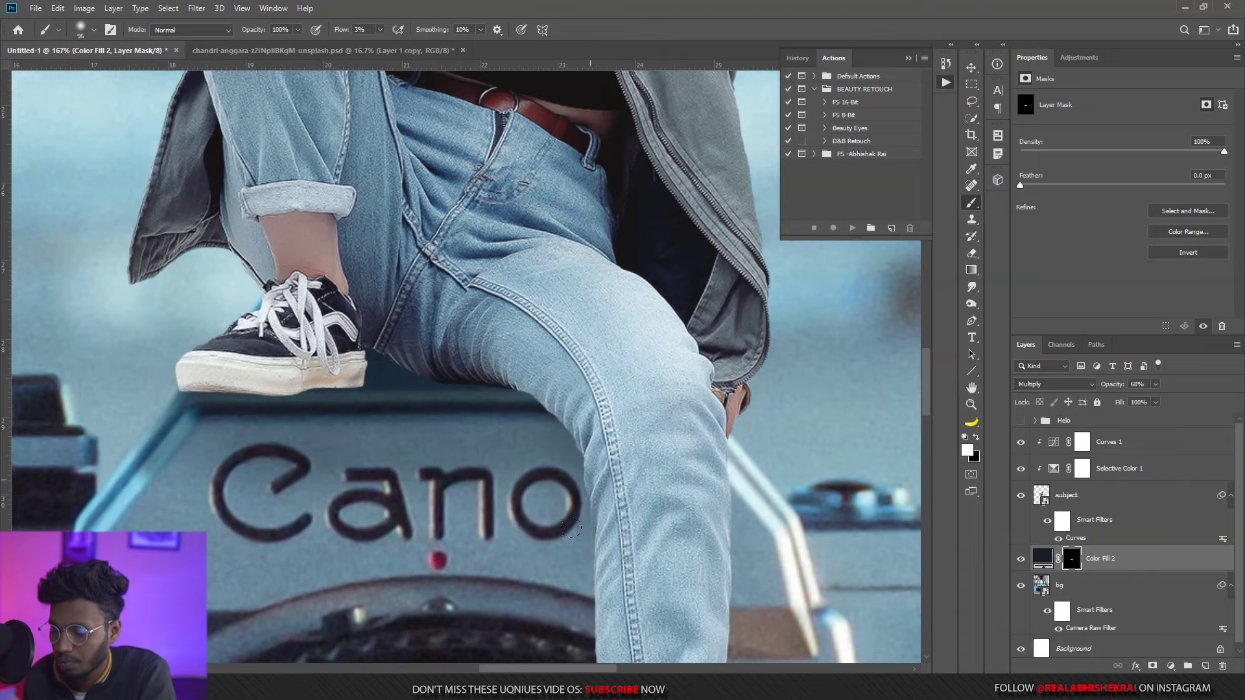
drag(639, 528, 604, 321)
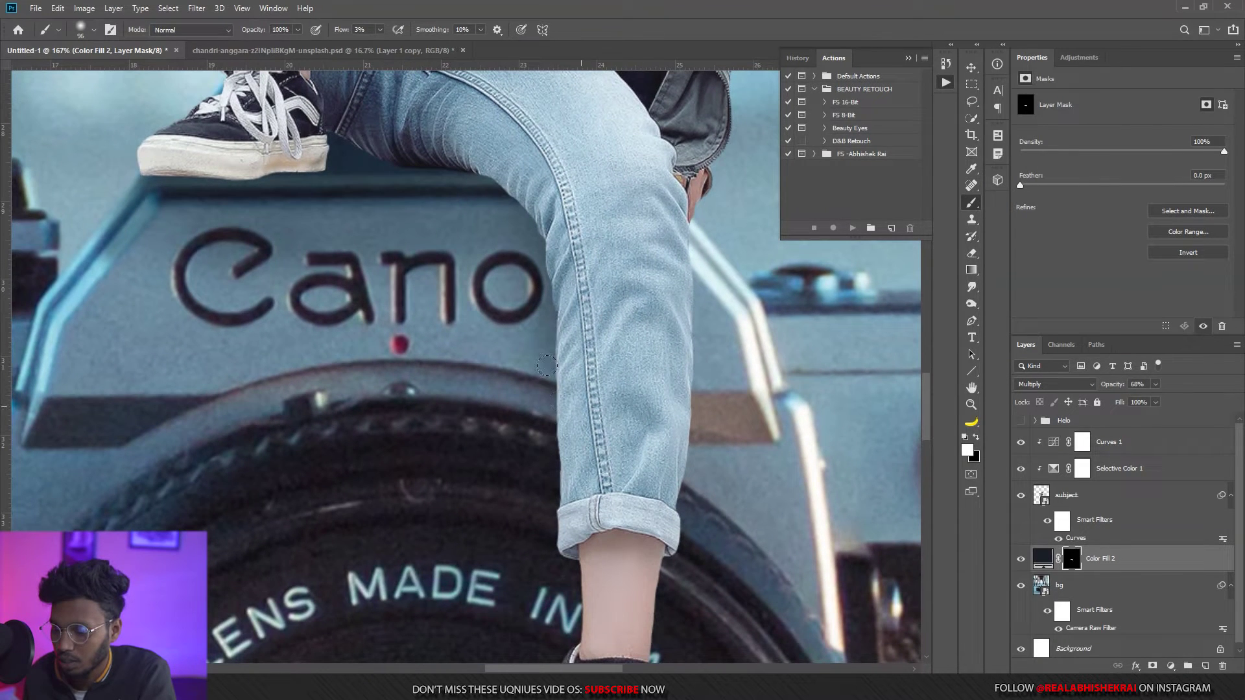
drag(595, 491, 595, 324)
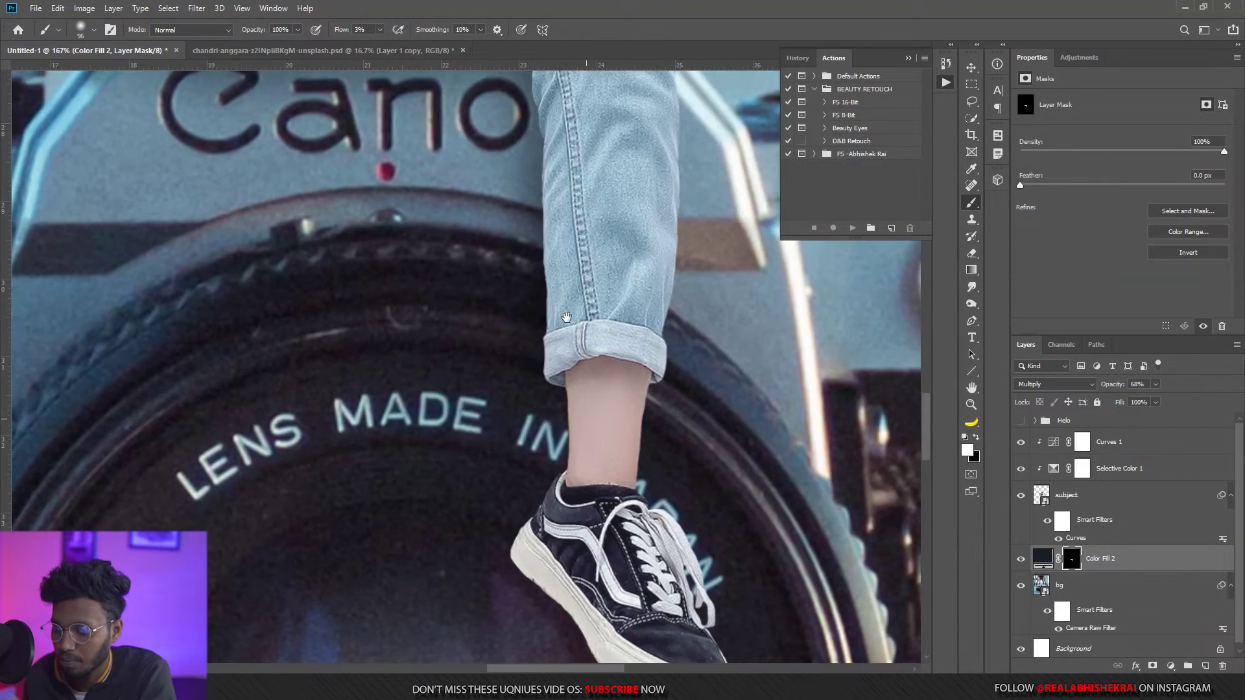
drag(544, 493, 545, 312)
key(bracketleft)
key(bracketleft)
click(537, 507)
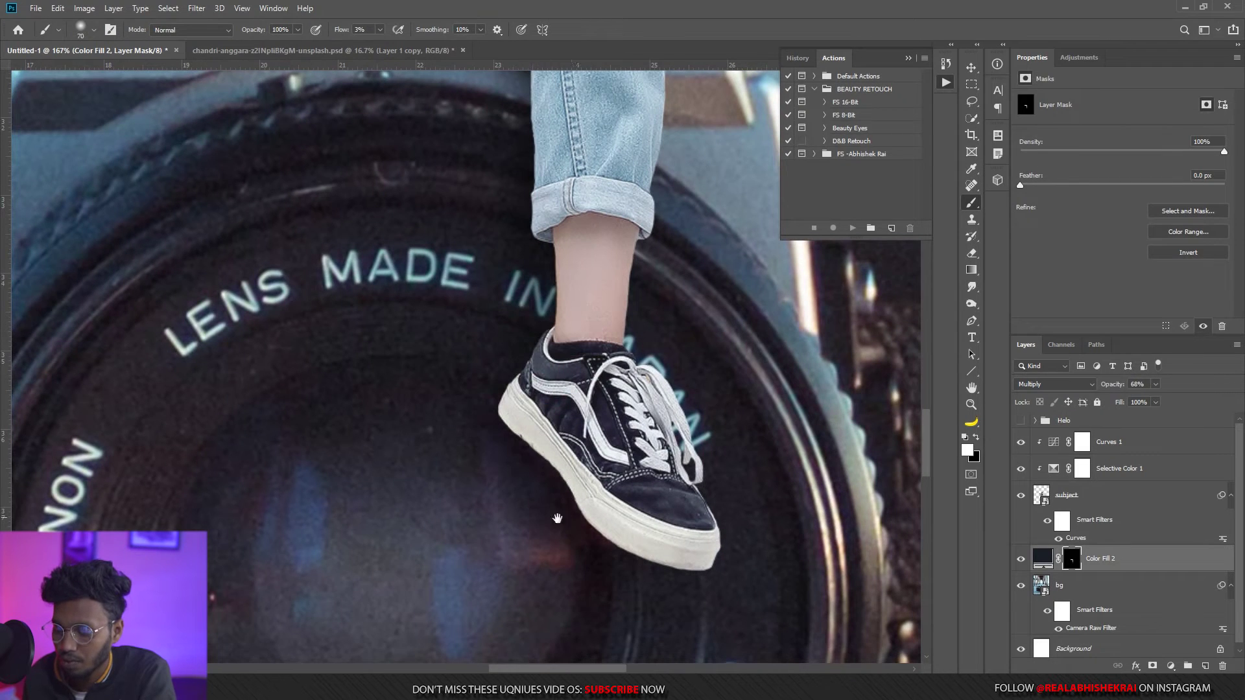
Compare the scene with and without the shadow, then zoom in on the jeans and knee.
drag(493, 403, 500, 589)
drag(522, 266, 529, 454)
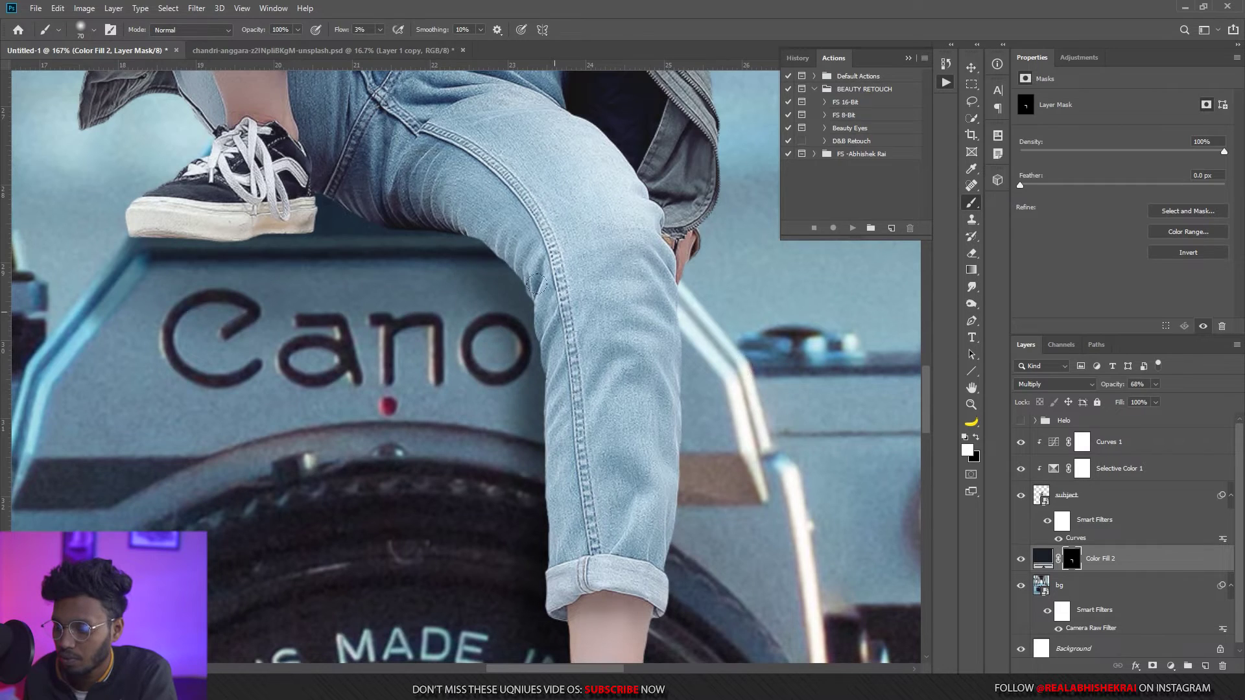
key(z)
mouse_move(549, 372)
mouse_down()
mouse_move(537, 397)
mouse_move(552, 368)
mouse_move(593, 379)
mouse_up()
click(1023, 559)
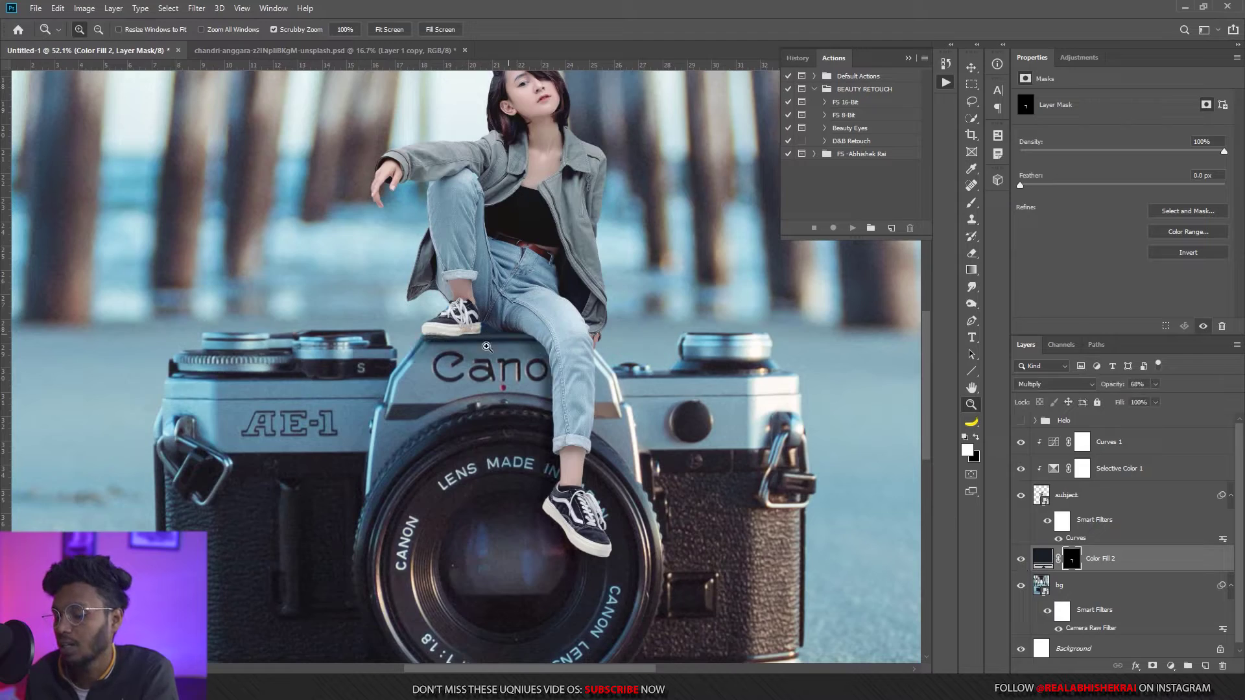
drag(529, 325, 584, 394)
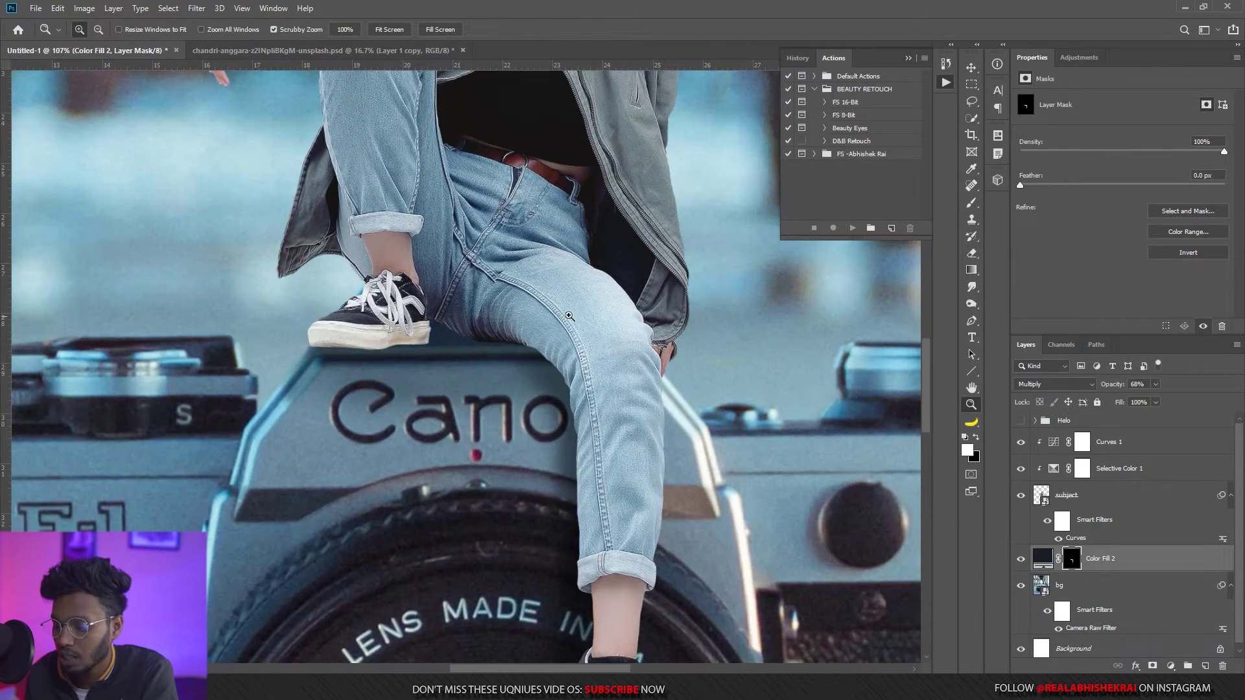
drag(545, 312, 514, 358)
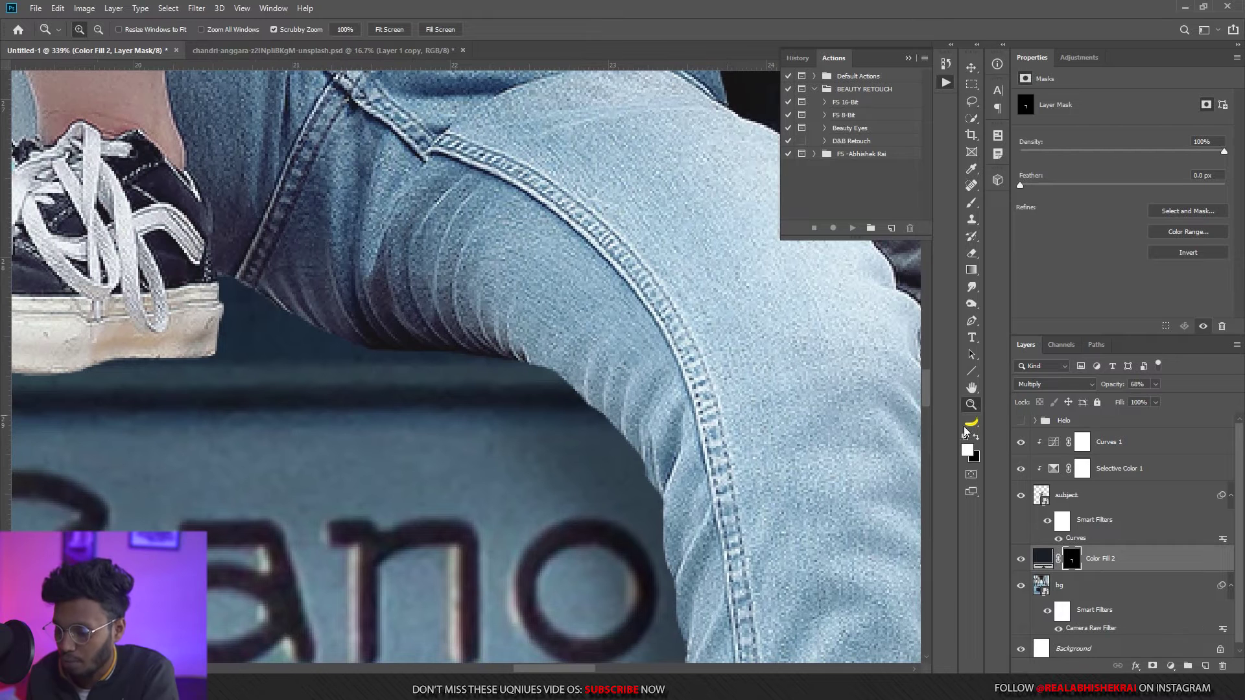
Add dark Color Fill 3 in Multiply at 79% opacity and invert its mask to black.
click(1179, 669)
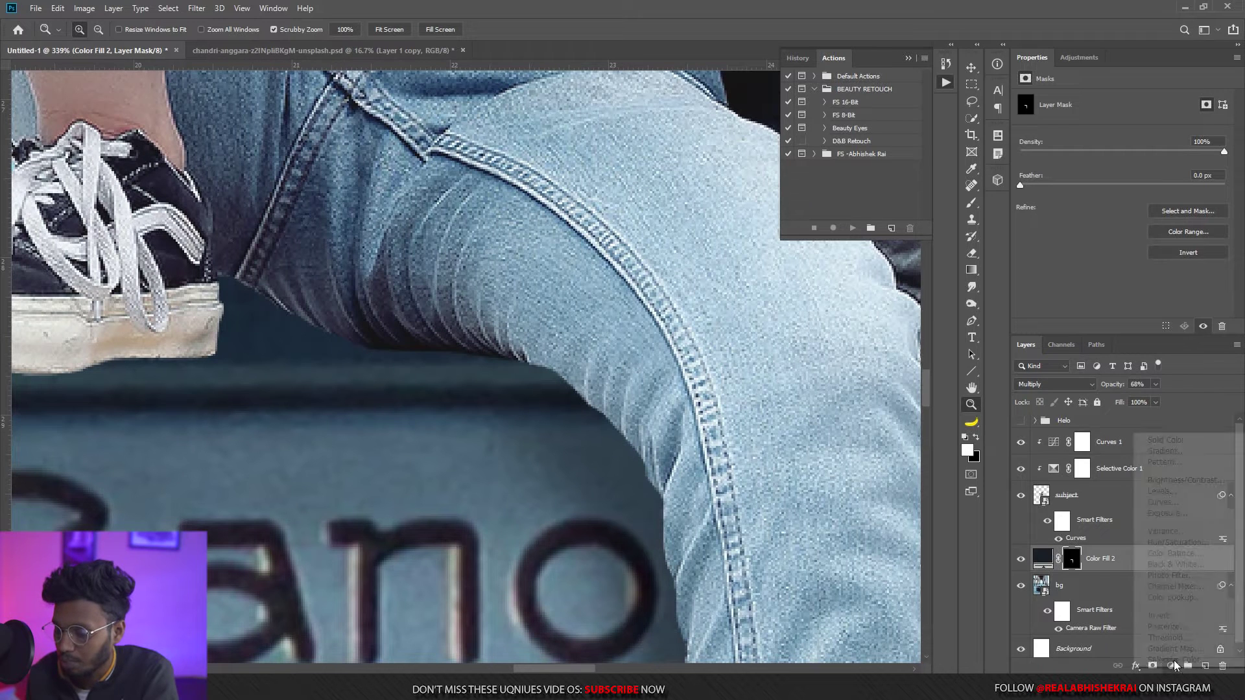
key(shift+alt+n)
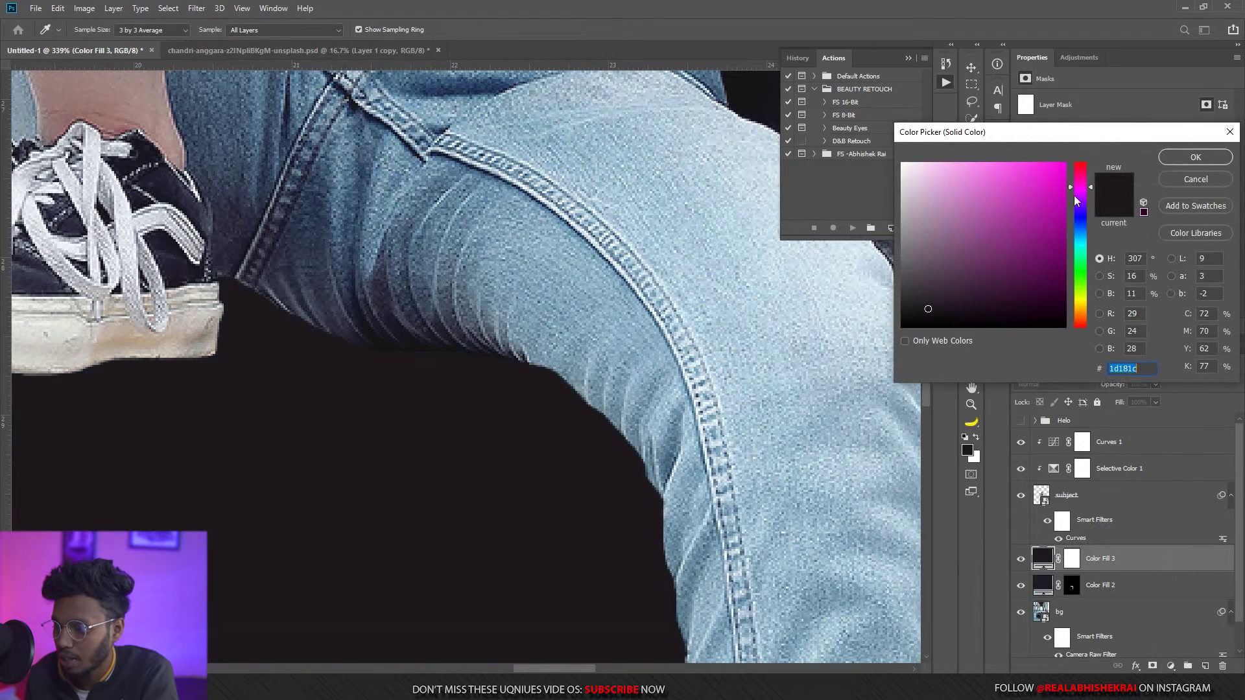
click(1177, 161)
click(1047, 388)
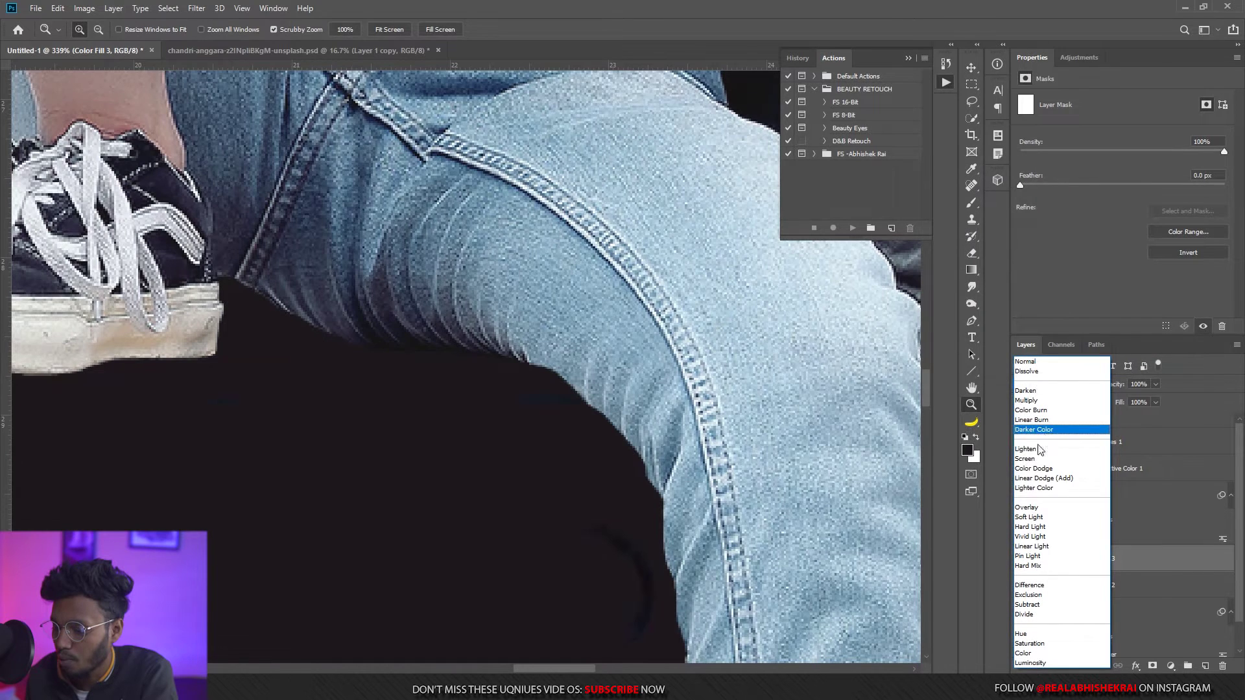
click(1028, 403)
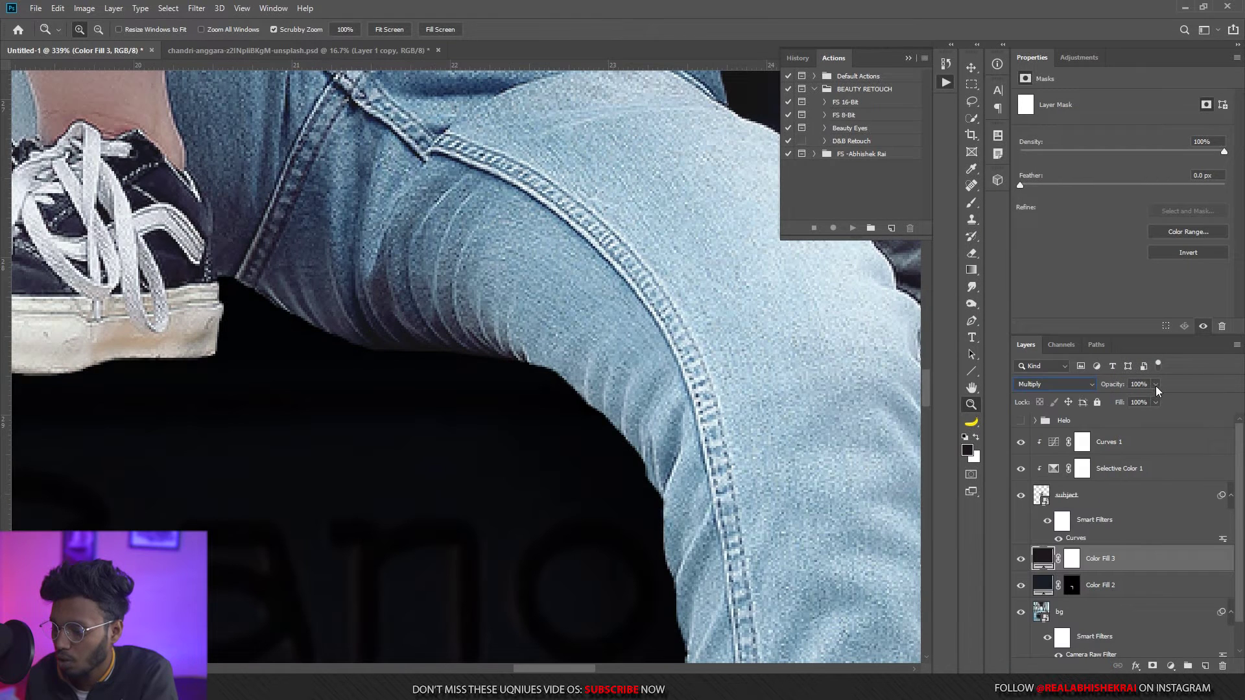
click(1156, 385)
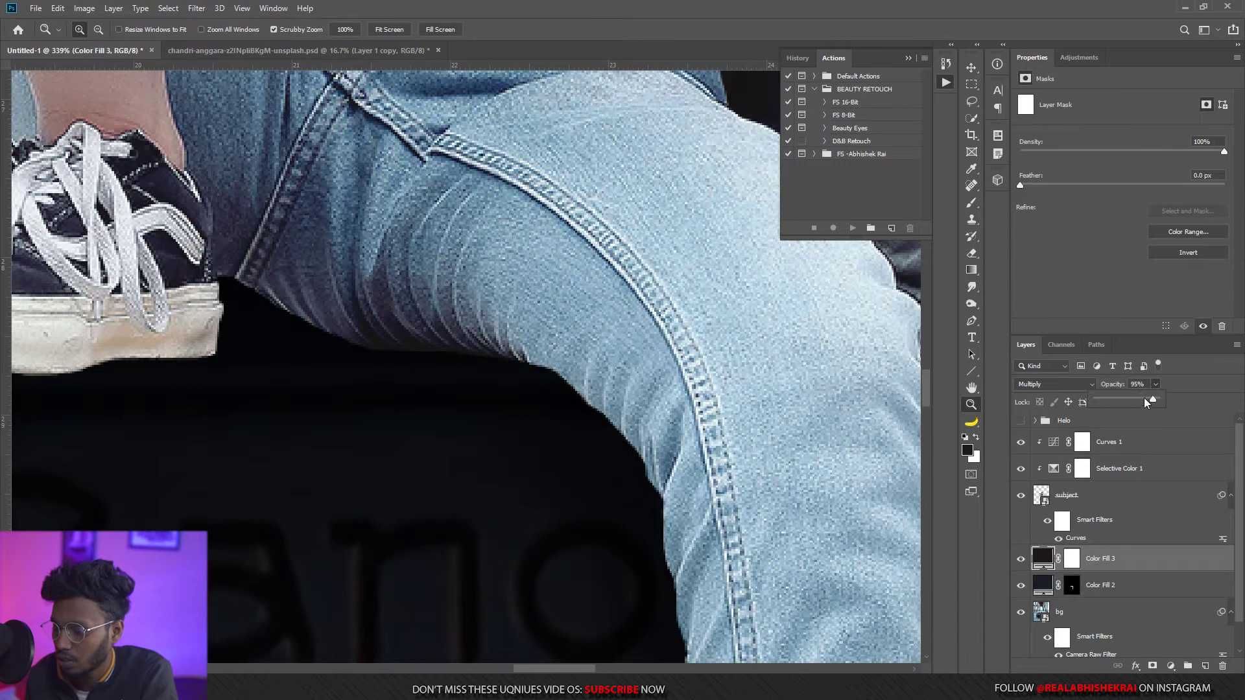
drag(1144, 402, 1143, 401)
click(1072, 558)
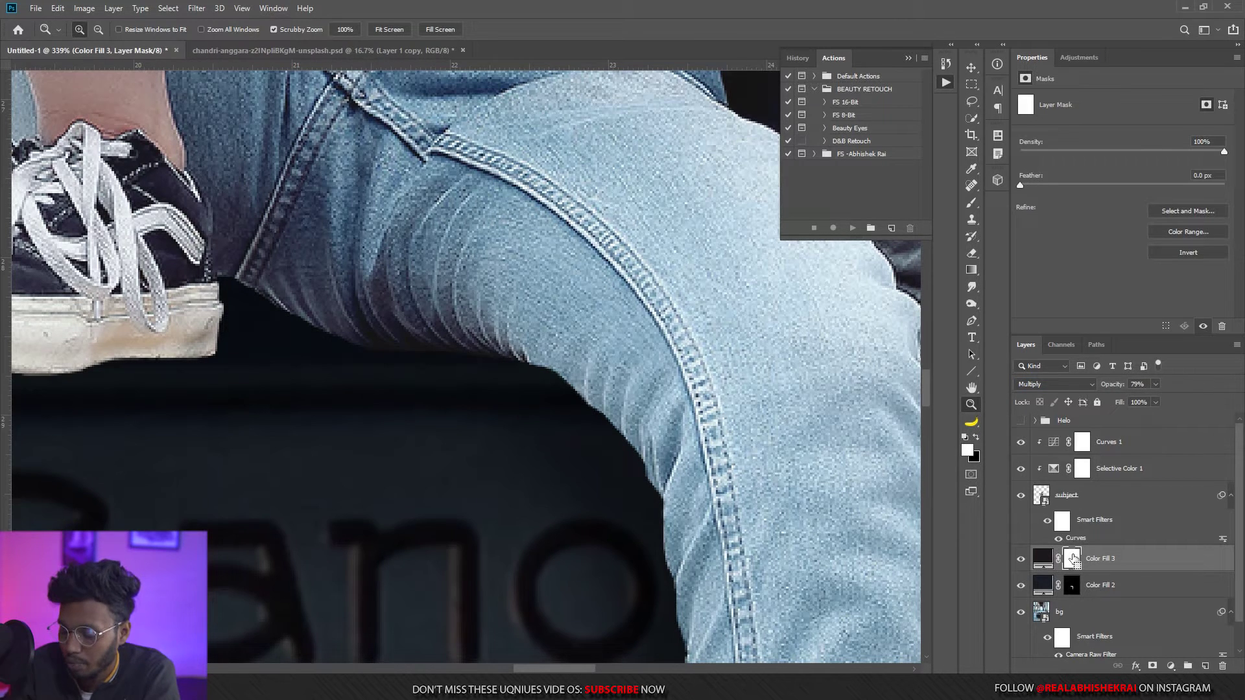
key(ctrl+i)
Paint a soft shadow under the jeans on Color Fill 3's mask, then shrink the brush.
click(972, 201)
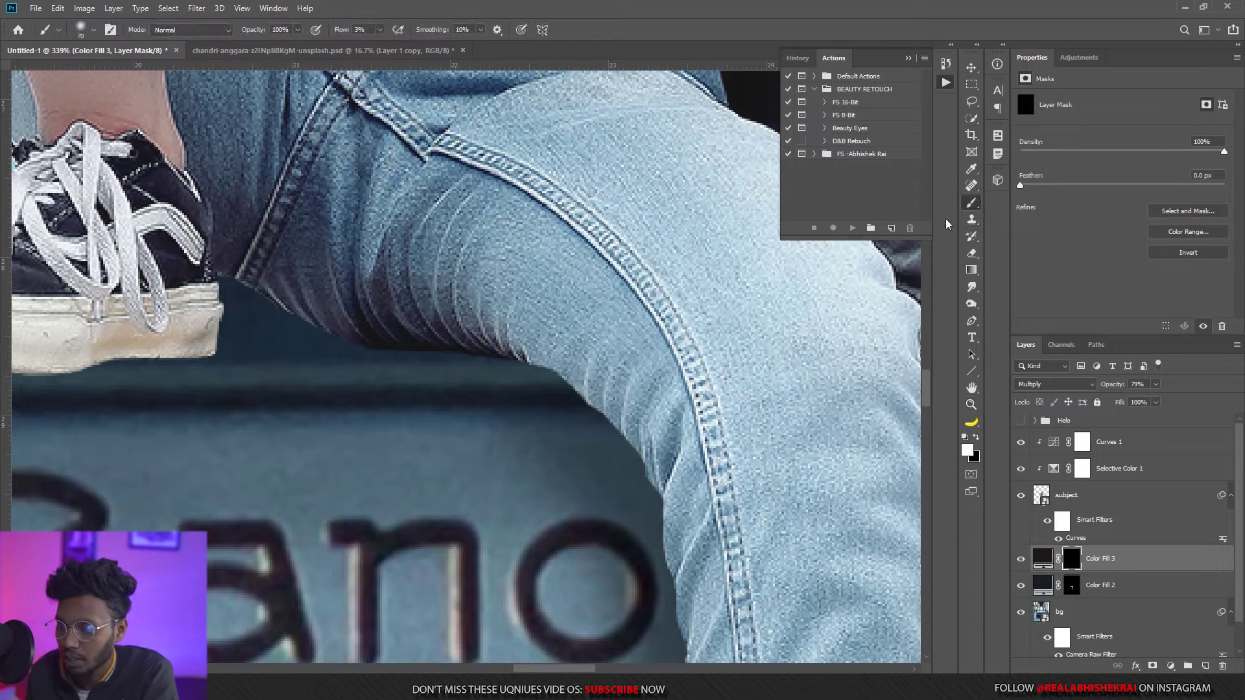
mouse_move(446, 309)
mouse_down()
mouse_move(491, 315)
mouse_move(418, 304)
mouse_up()
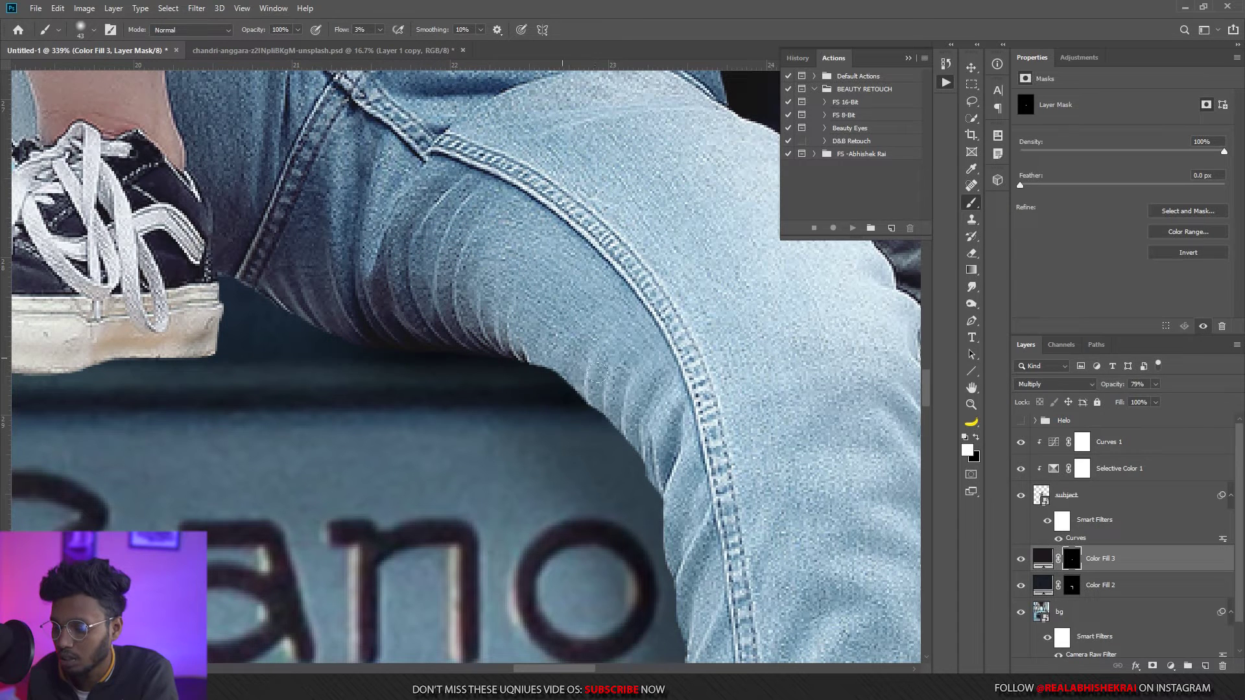
key(z)
drag(597, 374, 539, 364)
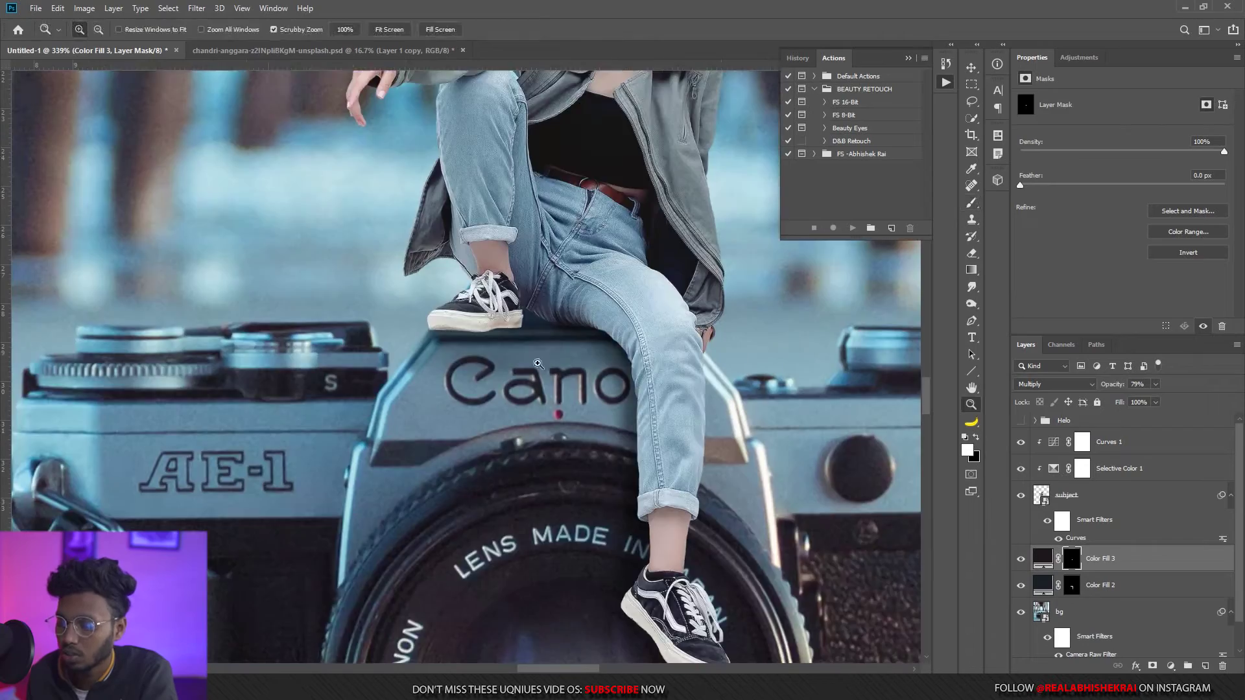
key(b)
scroll(550, 333, up, 3)
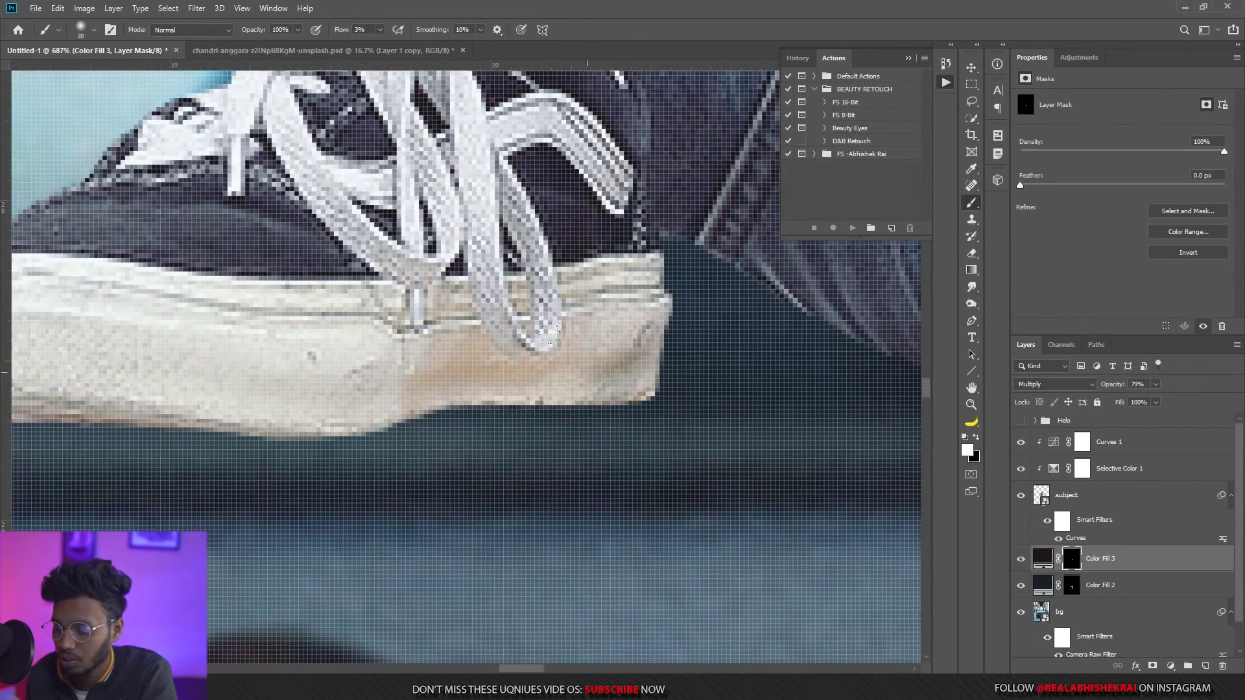
drag(549, 334, 531, 334)
Paint the contact shadow just under the sneaker sole edge.
drag(373, 397, 635, 420)
drag(672, 427, 283, 419)
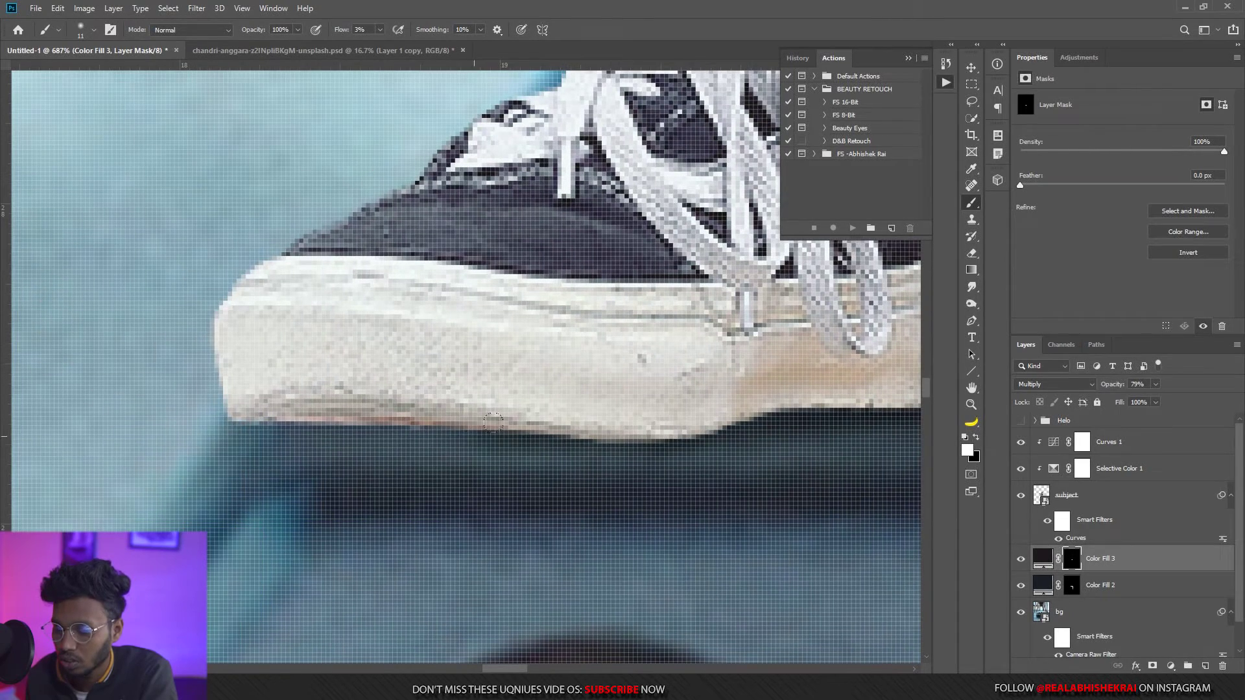
drag(629, 421, 372, 445)
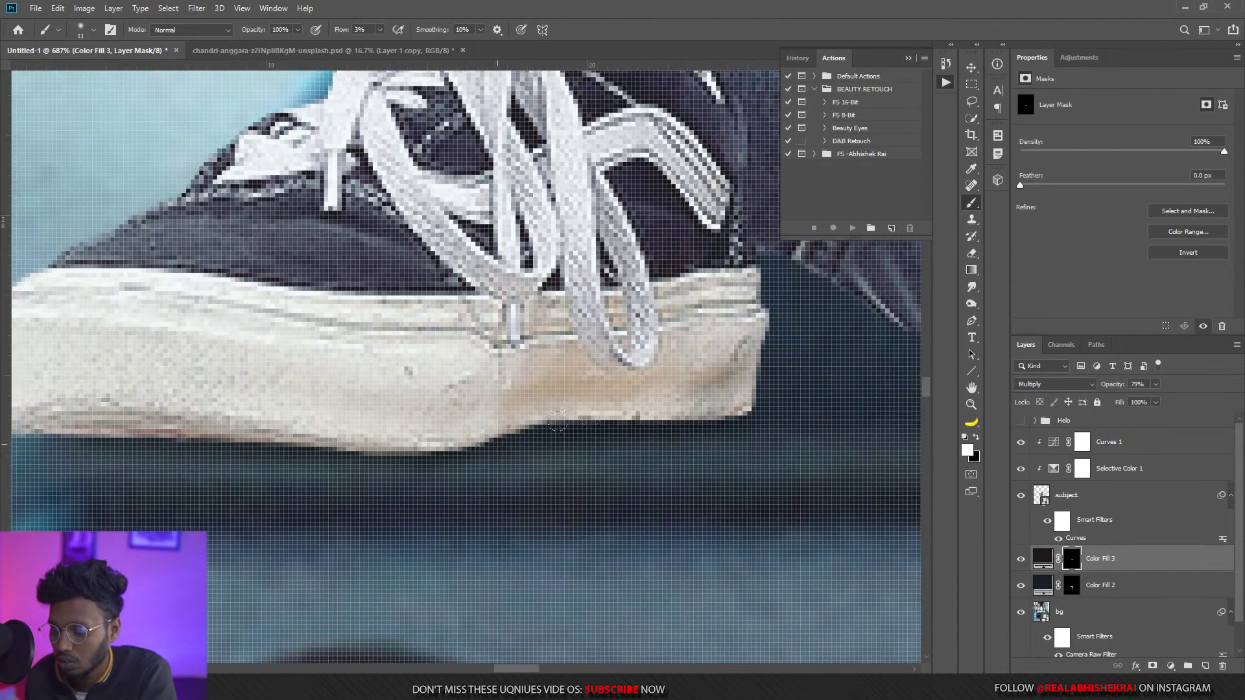
scroll(497, 430, down, 5)
scroll(583, 415, up, 2)
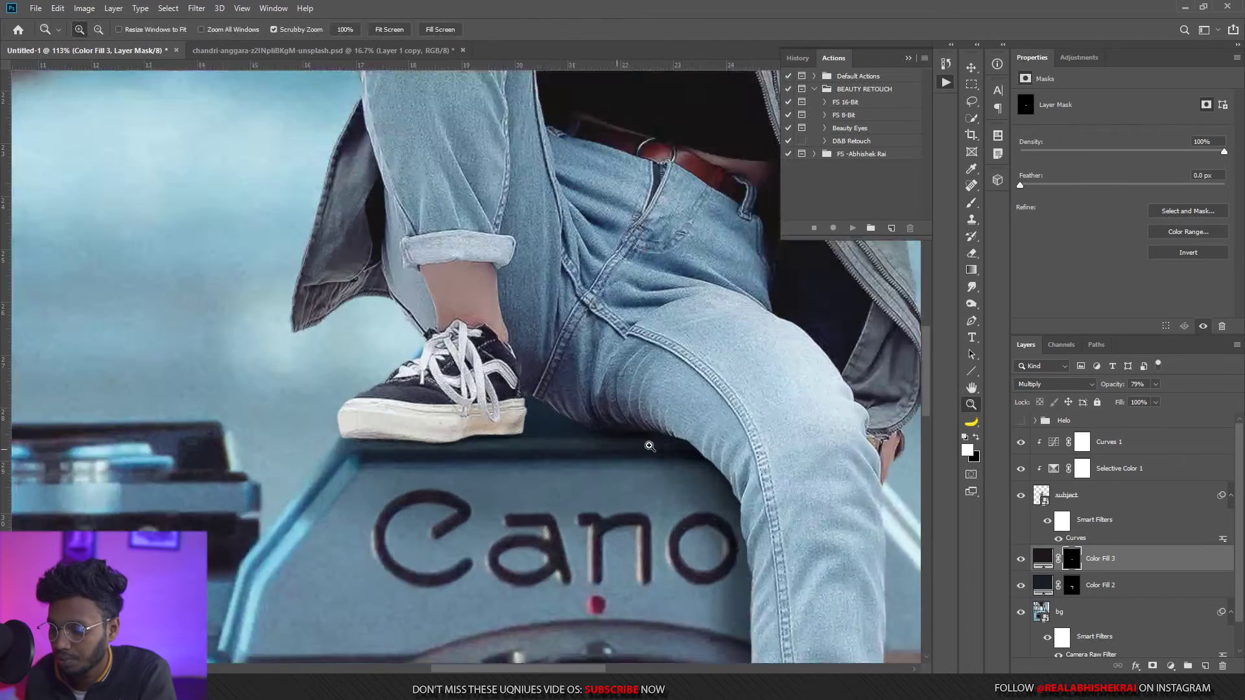
scroll(588, 412, up, 1)
key(z)
drag(663, 387, 598, 444)
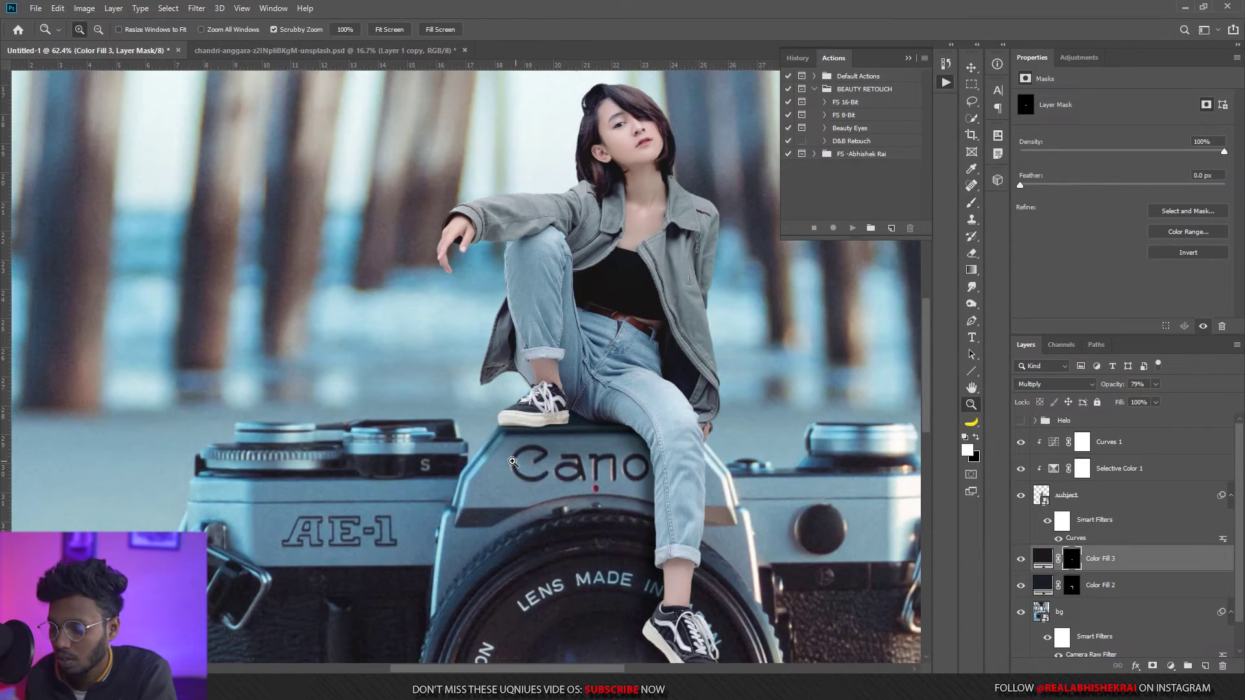
drag(513, 461, 475, 384)
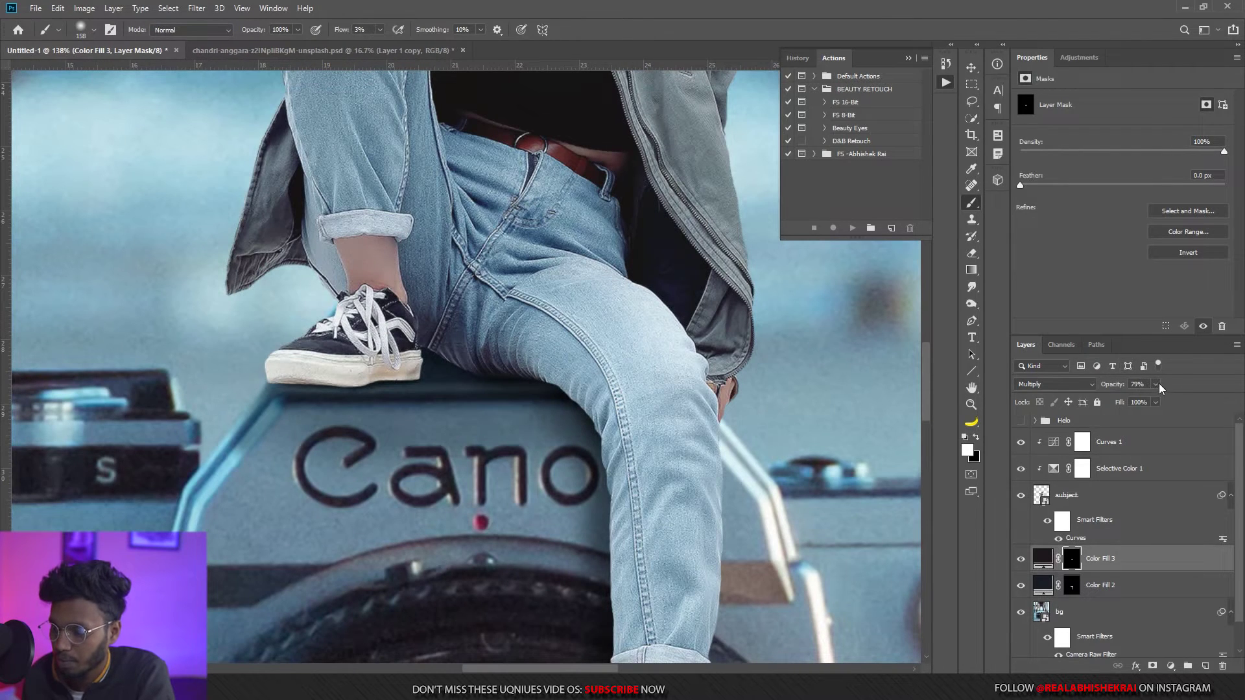
Ease Color Fill 3's opacity to 66% and check the shoe and jeans.
click(1155, 384)
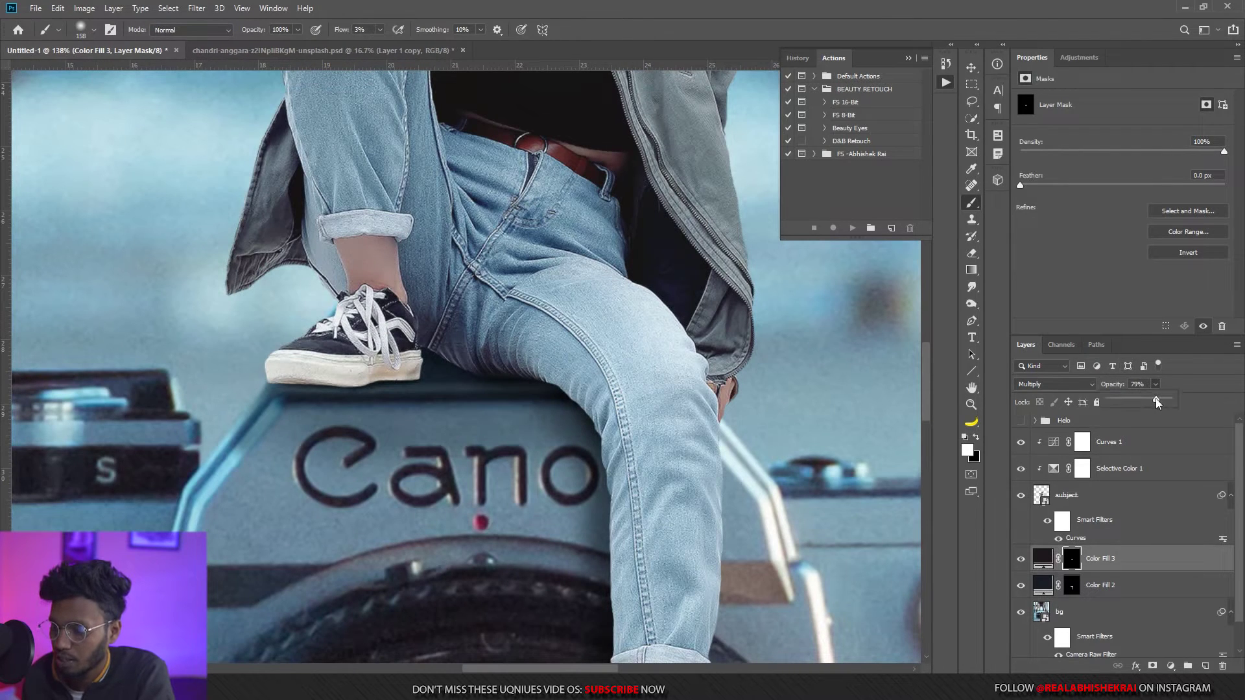
mouse_move(1131, 401)
mouse_down()
mouse_move(1177, 402)
mouse_move(1151, 400)
mouse_up()
key(z)
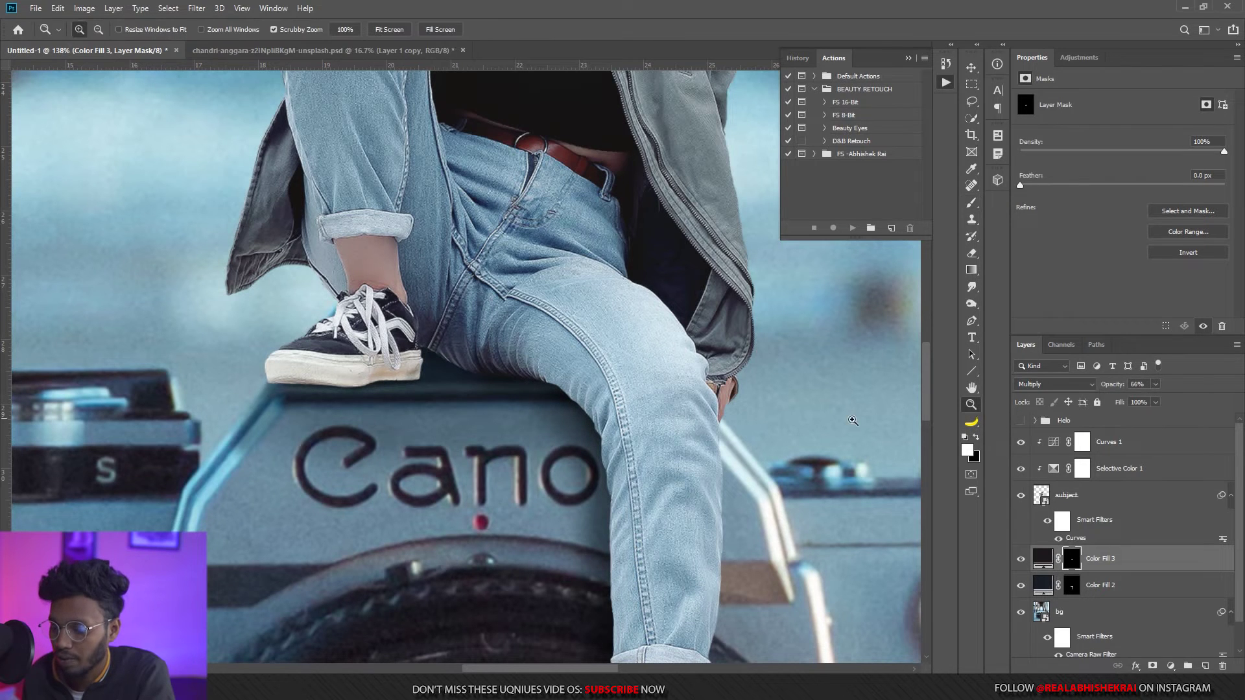
drag(471, 407, 501, 381)
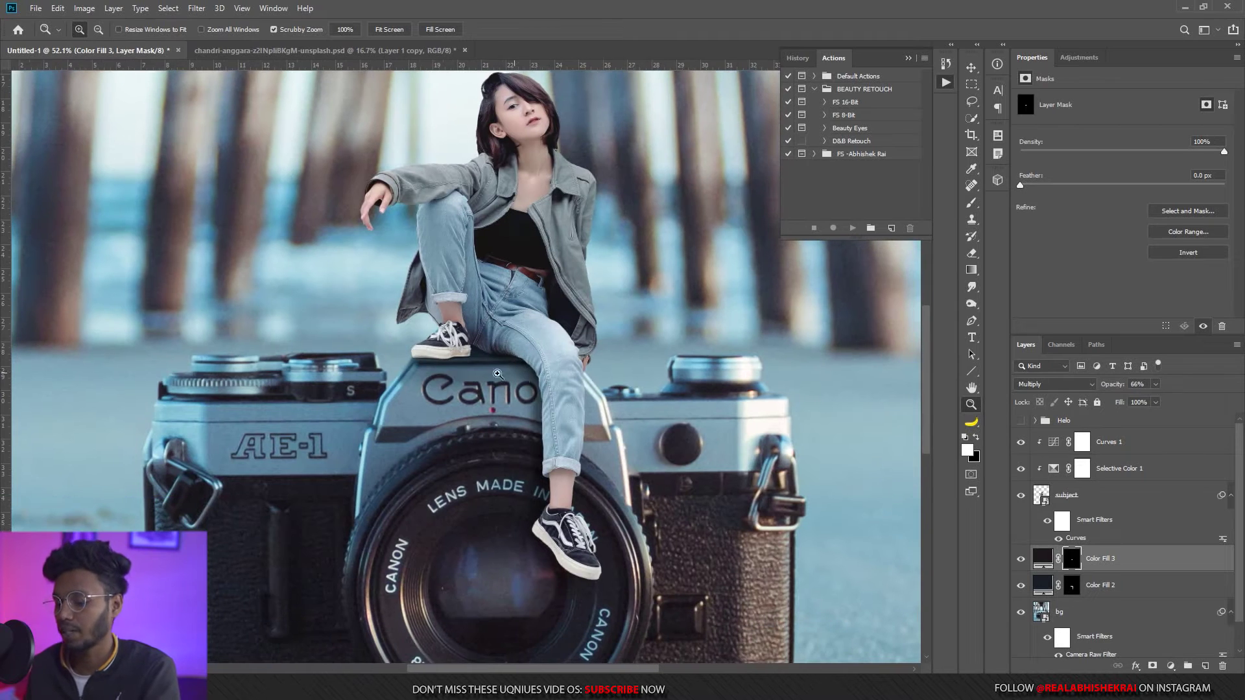
mouse_move(534, 364)
mouse_down()
mouse_move(549, 354)
mouse_move(547, 388)
mouse_up()
drag(467, 392, 347, 419)
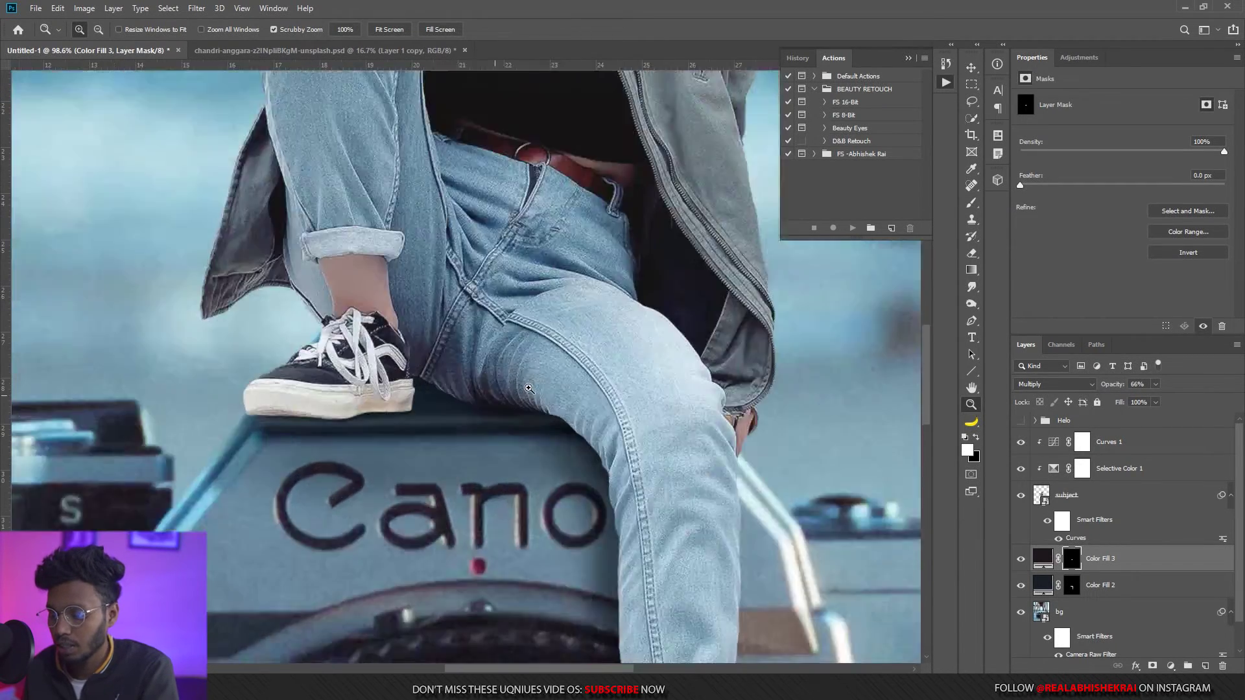
click(1109, 496)
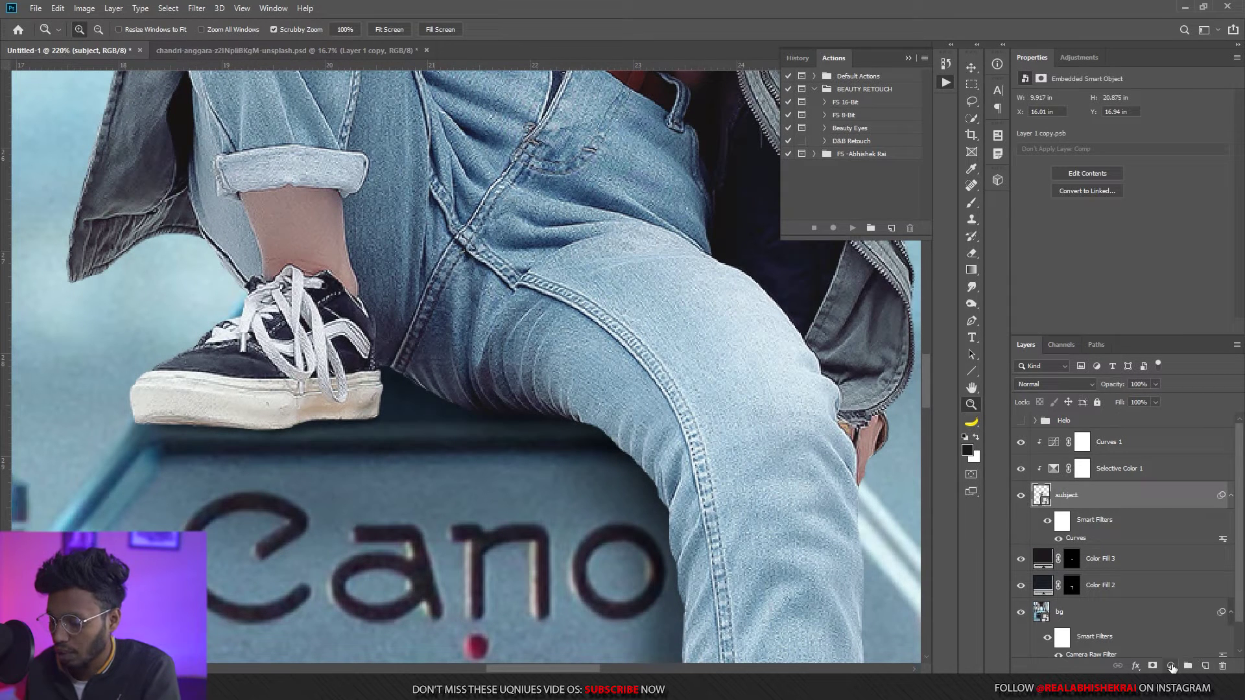
Add dark solid Color Fill 4 in Multiply at 55% opacity with its mask inverted to black.
click(1171, 666)
click(1149, 437)
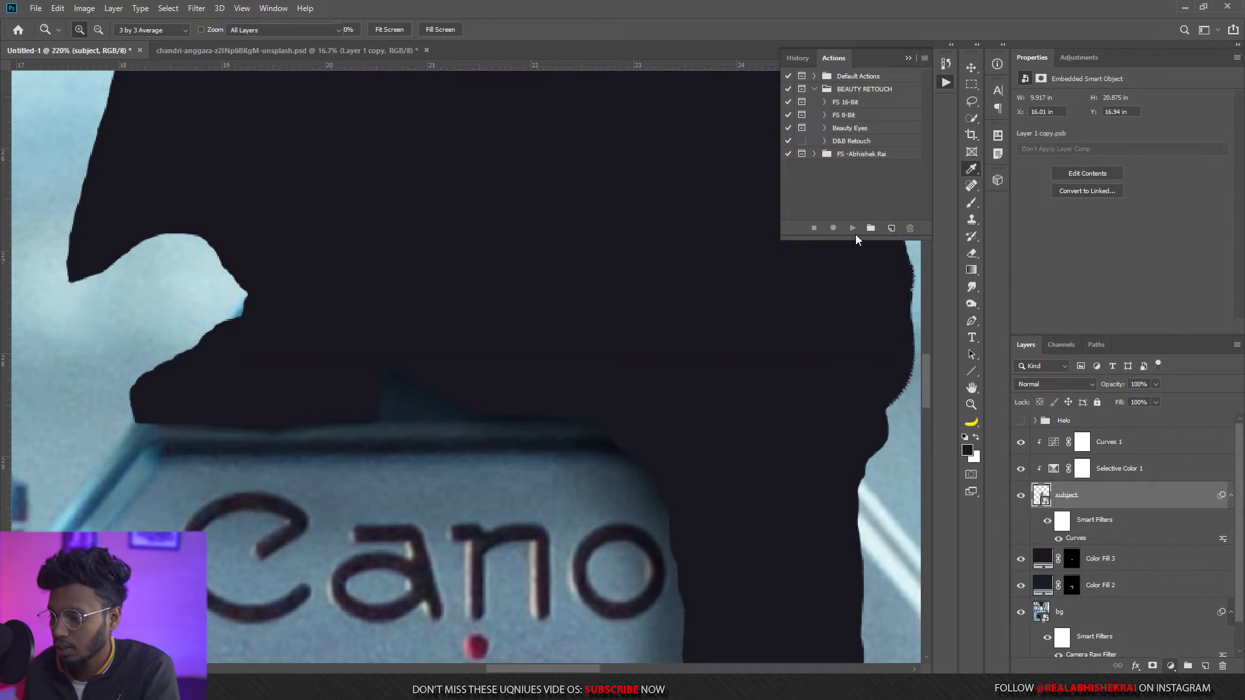
click(1188, 157)
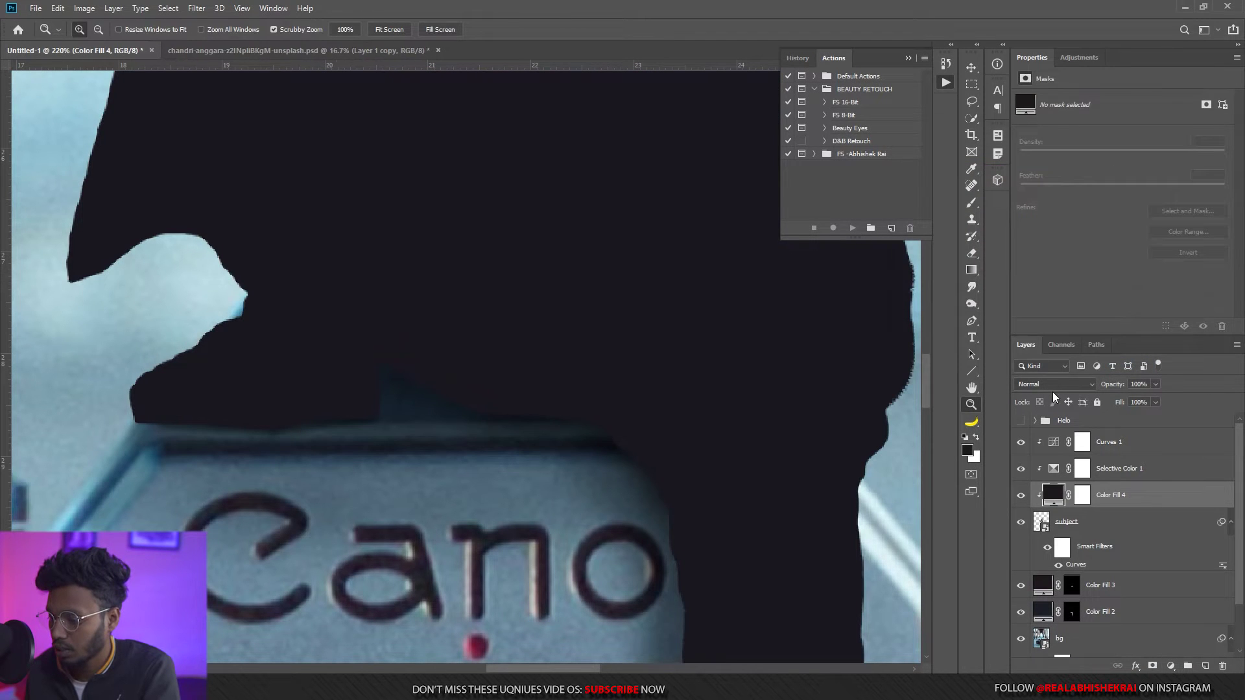
click(1039, 384)
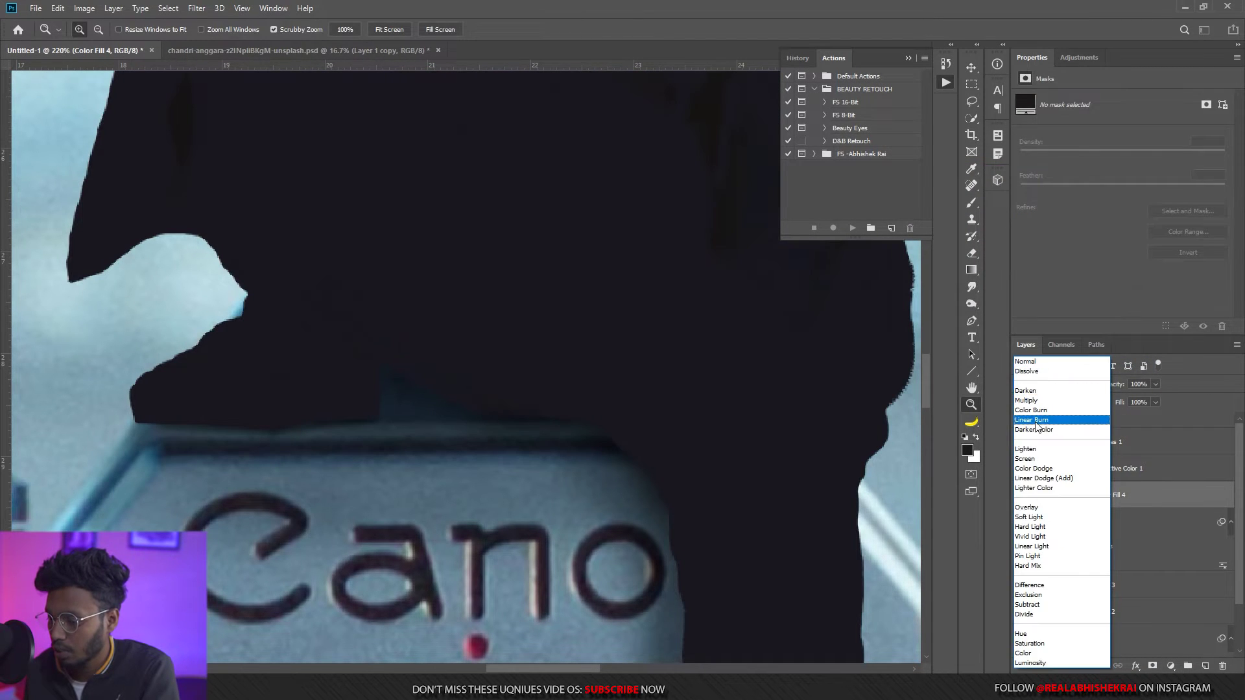
click(1057, 392)
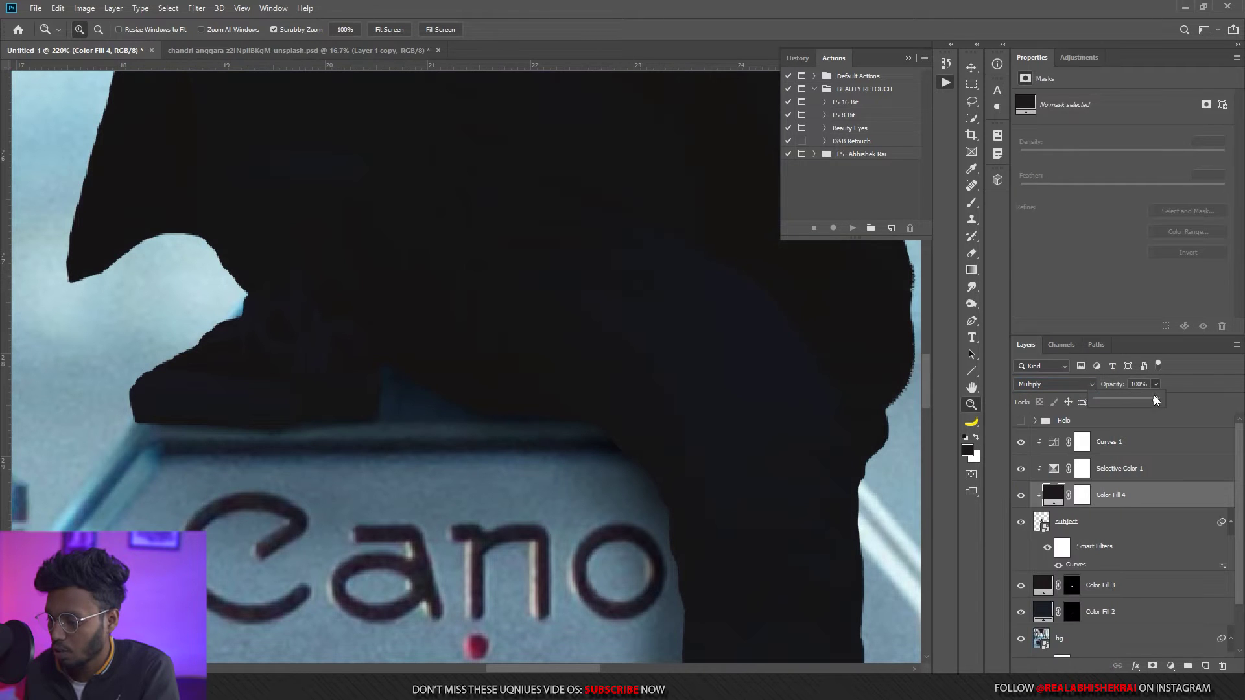
drag(1131, 404, 1135, 402)
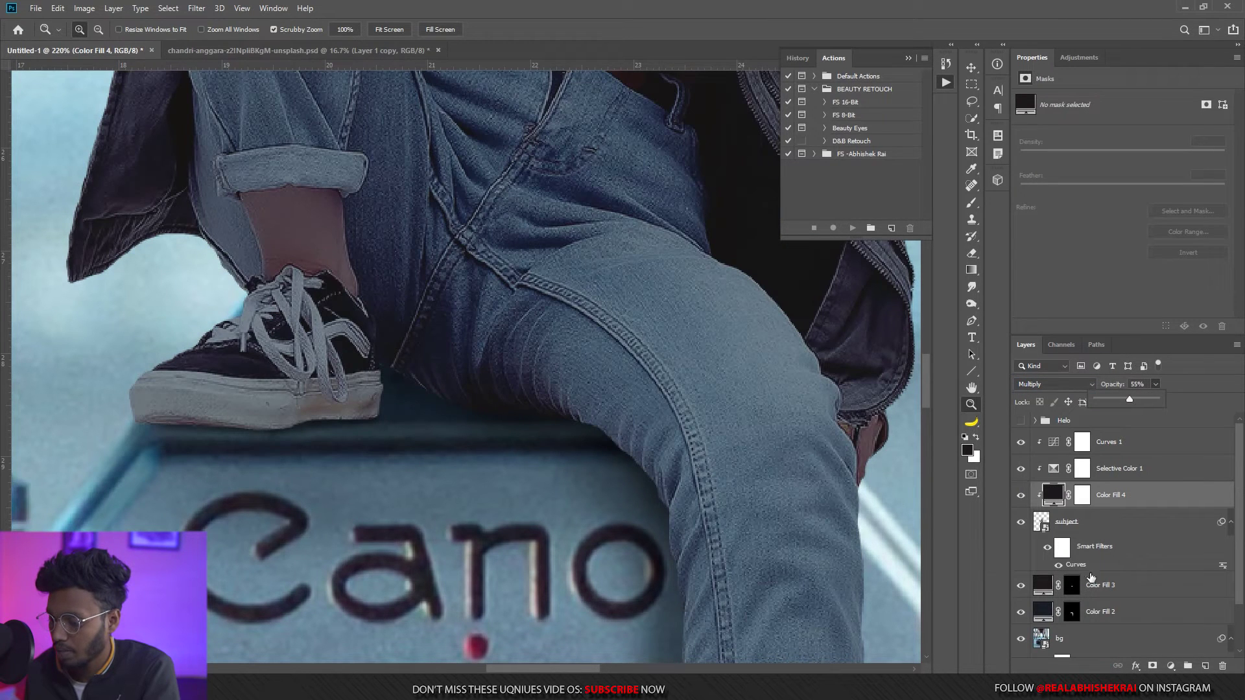
click(1083, 495)
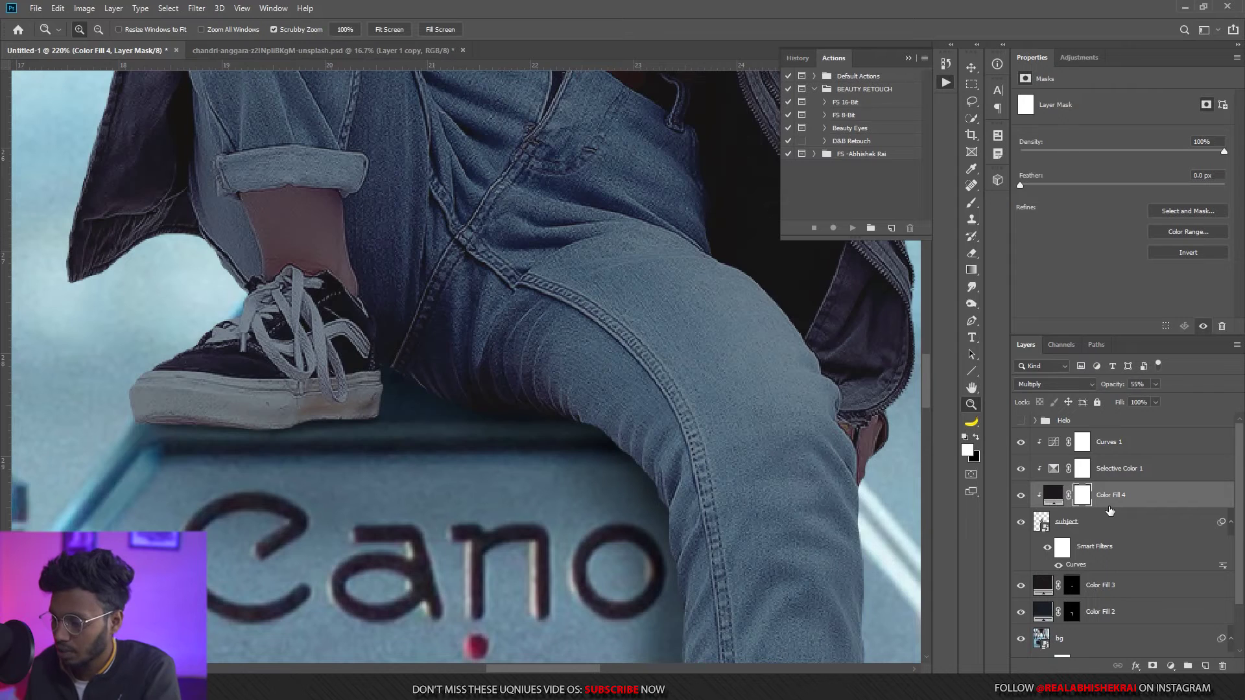
key(ctrl+i)
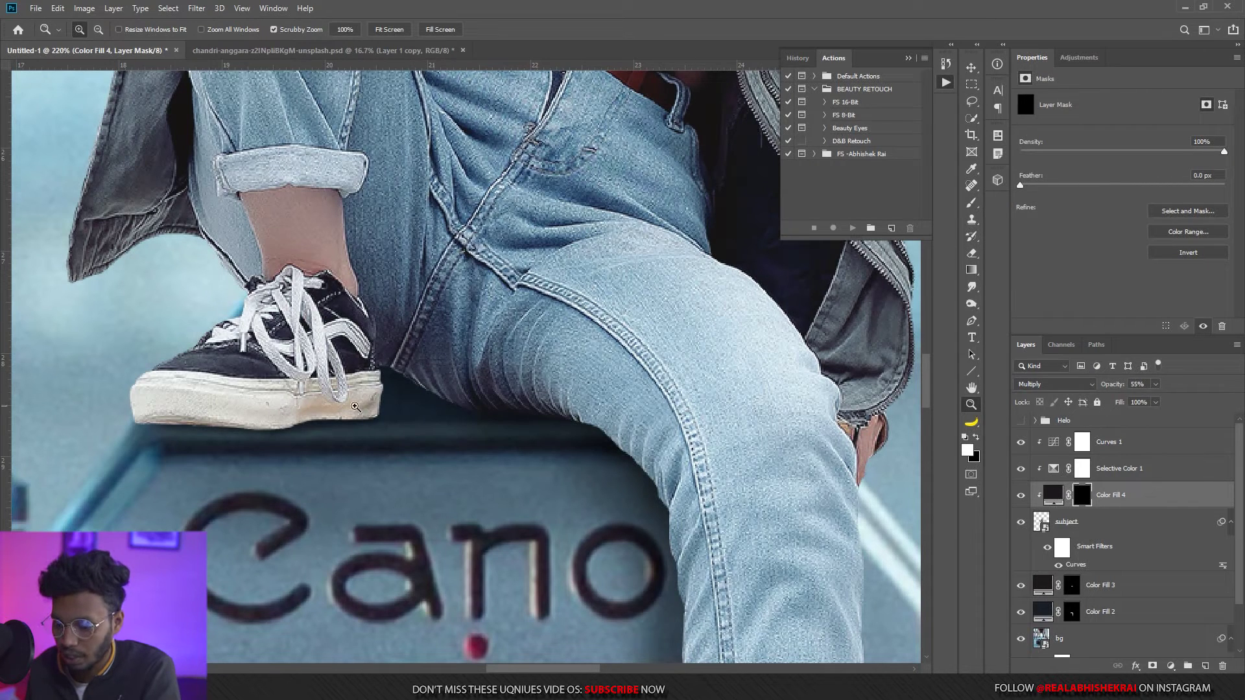
drag(318, 424, 387, 403)
click(973, 203)
scroll(273, 428, up, 5)
mouse_move(415, 383)
mouse_down()
mouse_move(584, 373)
mouse_move(272, 356)
mouse_up()
scroll(314, 445, down, 3)
scroll(390, 431, up, 3)
mouse_move(428, 353)
mouse_down()
mouse_move(188, 354)
mouse_move(480, 353)
mouse_up()
drag(584, 363, 456, 415)
drag(499, 389, 696, 377)
drag(1169, 399, 1157, 401)
mouse_move(488, 441)
mouse_down()
mouse_move(373, 396)
mouse_move(448, 395)
mouse_move(380, 389)
mouse_up()
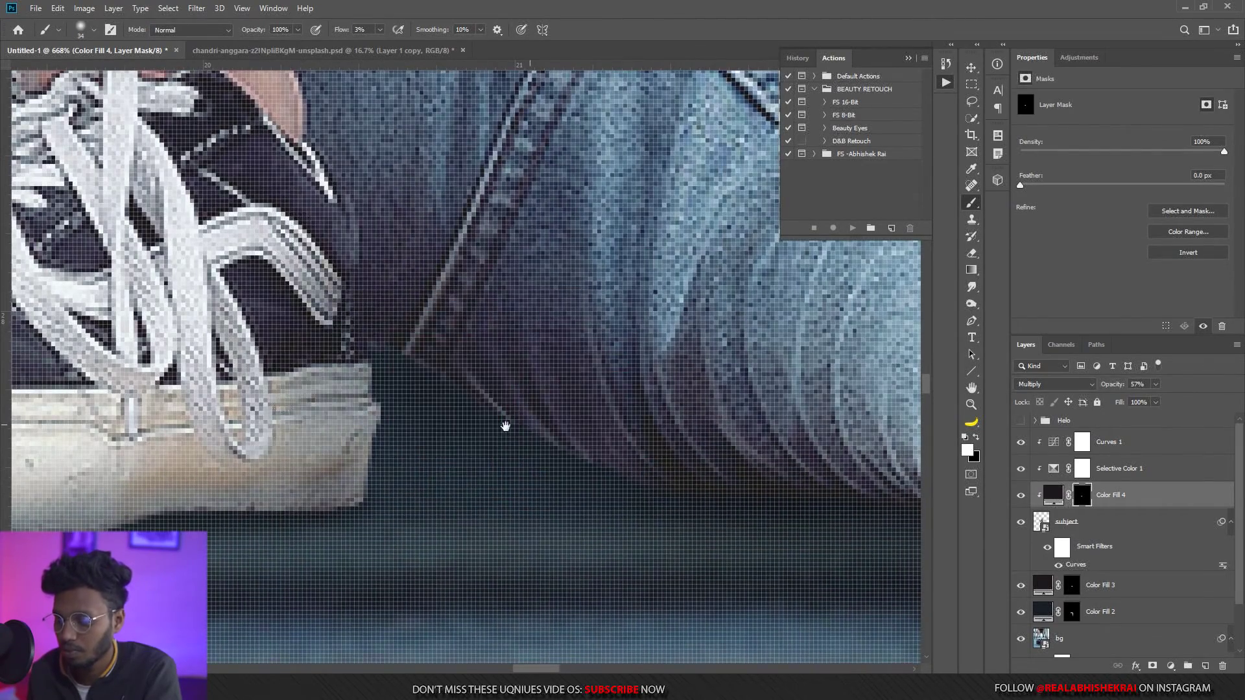
scroll(503, 423, right, 5)
scroll(387, 320, down, 2)
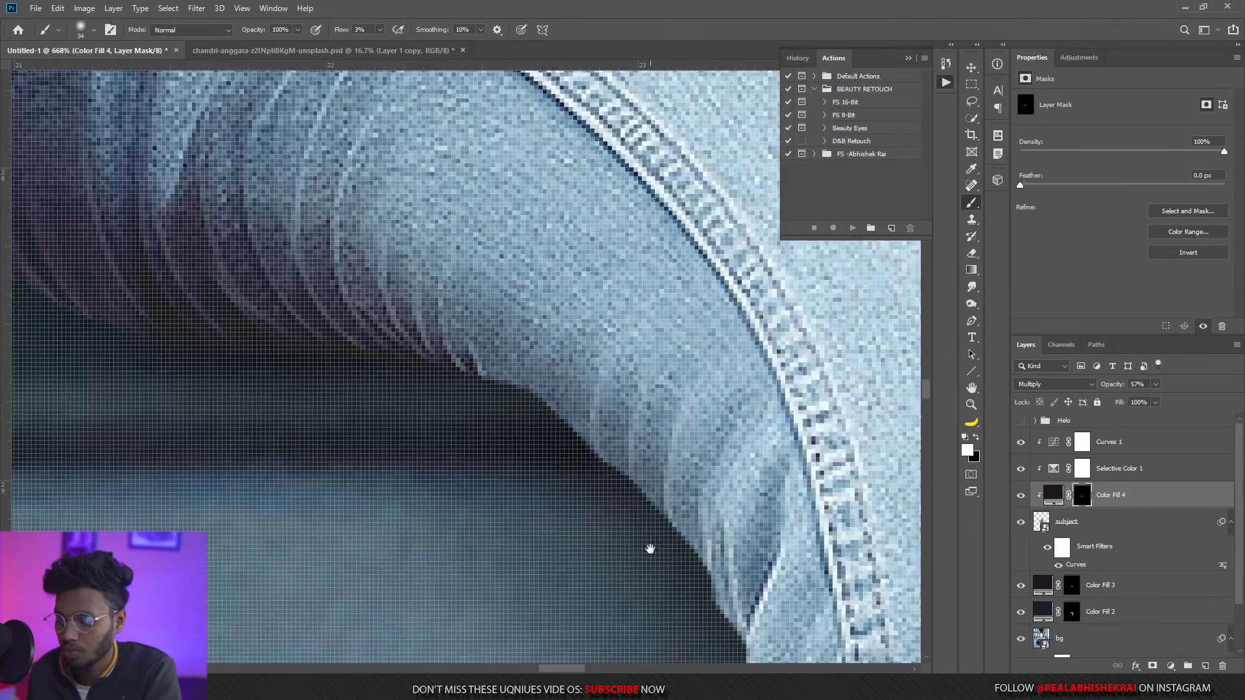
scroll(647, 548, right, 3)
scroll(528, 511, down, 3)
scroll(528, 511, down, 3)
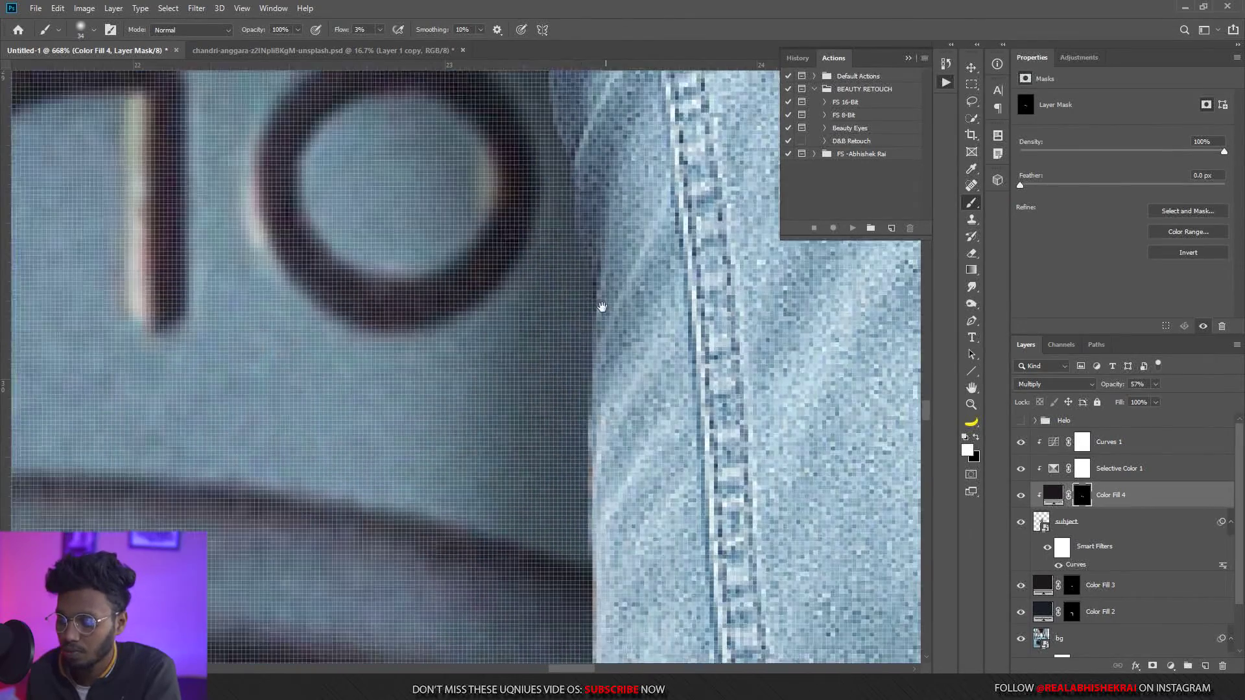
key(Escape)
scroll(615, 389, down, 3)
scroll(622, 376, down, 2)
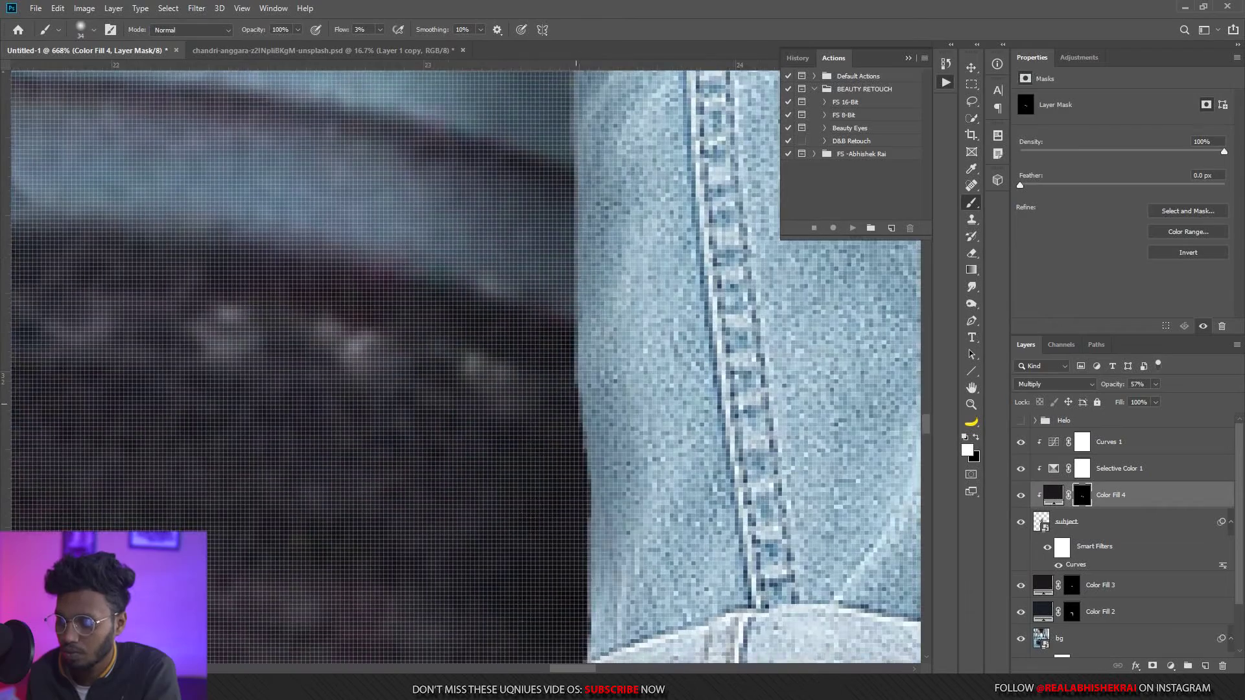
scroll(642, 350, down, 2)
scroll(662, 325, down, 2)
scroll(679, 297, down, 2)
scroll(679, 297, down, 2)
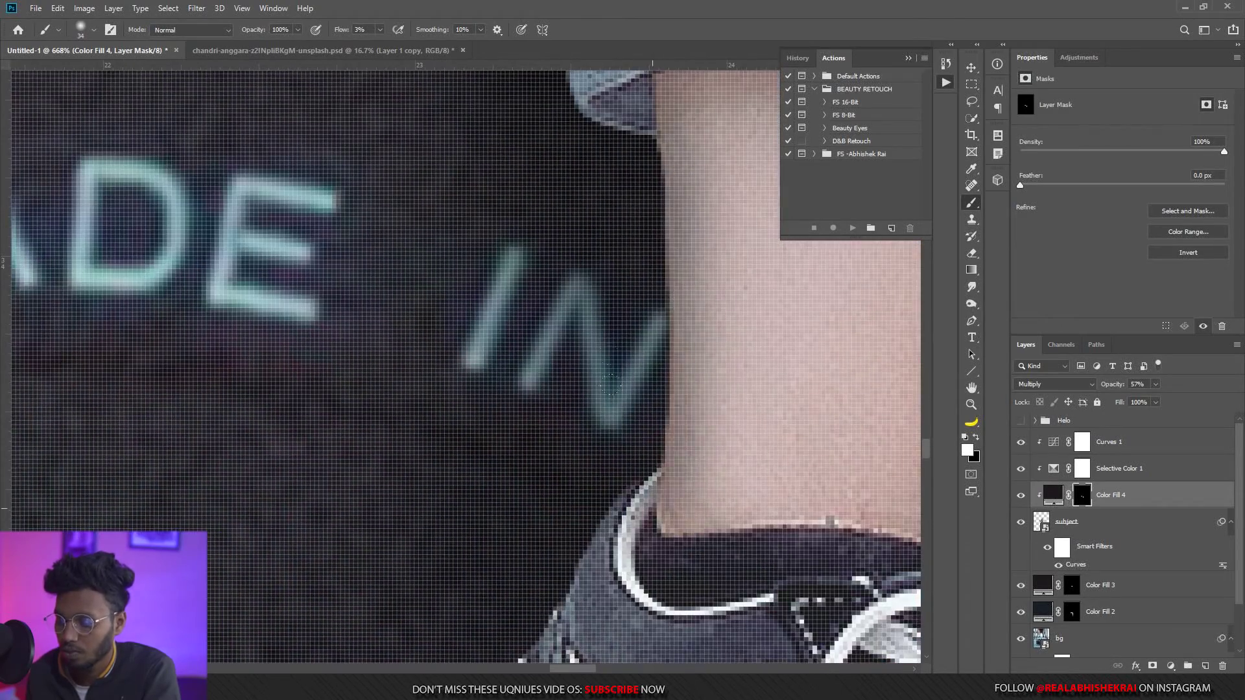
scroll(649, 321, down, 3)
scroll(616, 344, down, 2)
scroll(584, 370, down, 2)
key(z)
scroll(553, 392, down, 5)
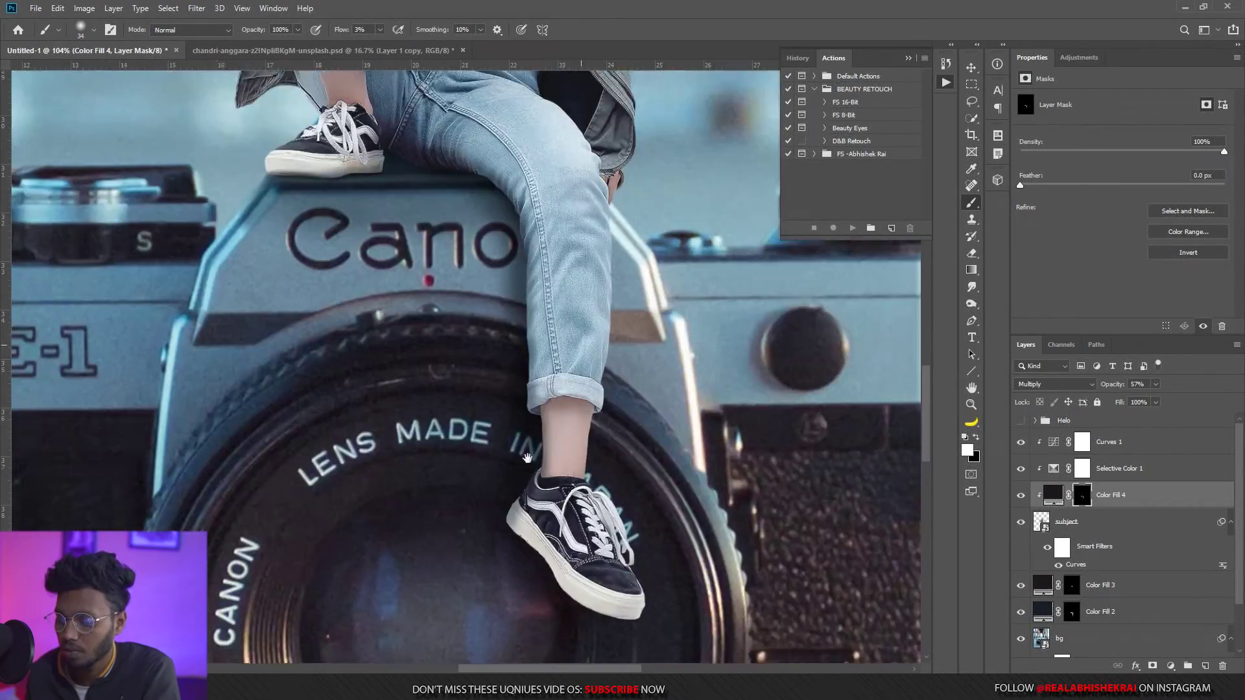
scroll(551, 325, up, 4)
key(b)
scroll(494, 362, up, 2)
scroll(495, 362, up, 2)
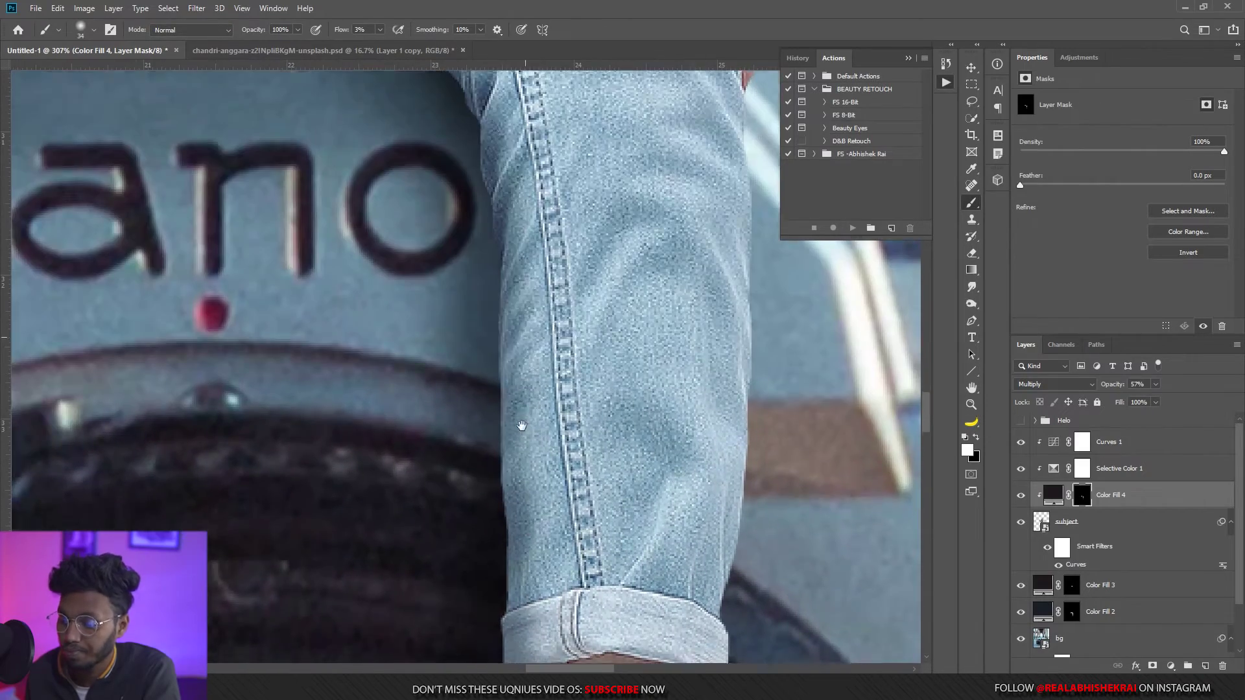
scroll(513, 416, up, 3)
scroll(478, 397, up, 3)
scroll(478, 397, up, 2)
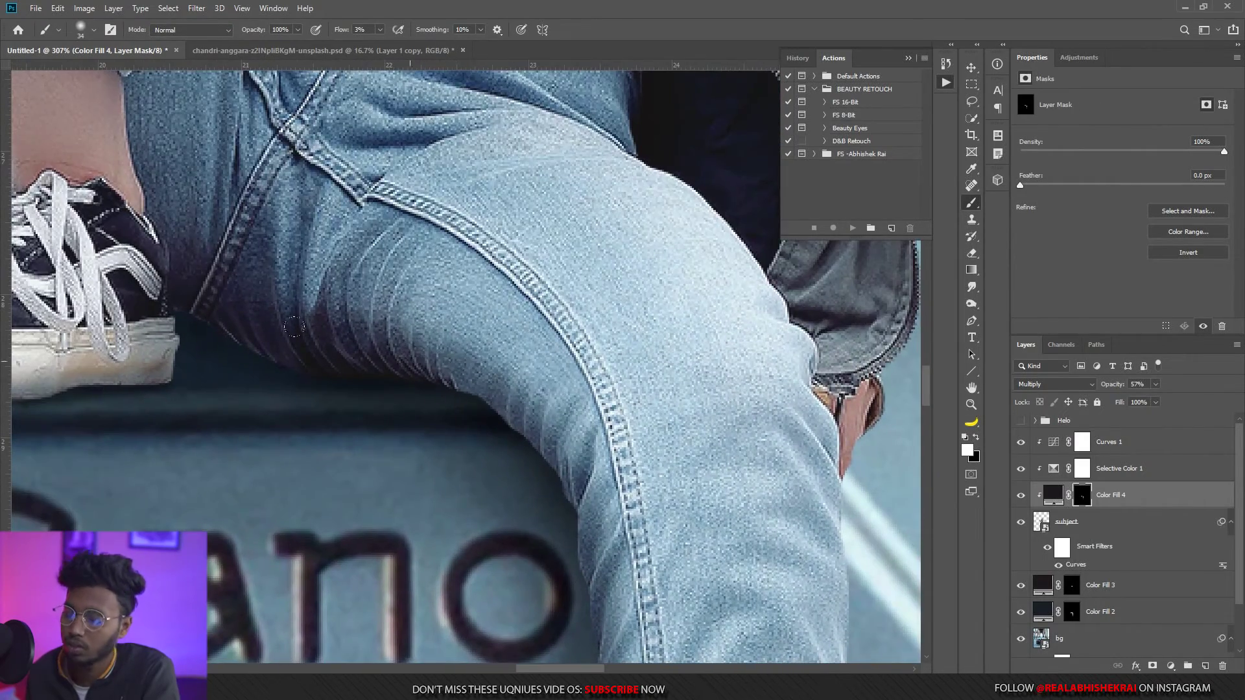
scroll(480, 415, down, 5)
scroll(483, 441, up, 4)
scroll(486, 453, down, 3)
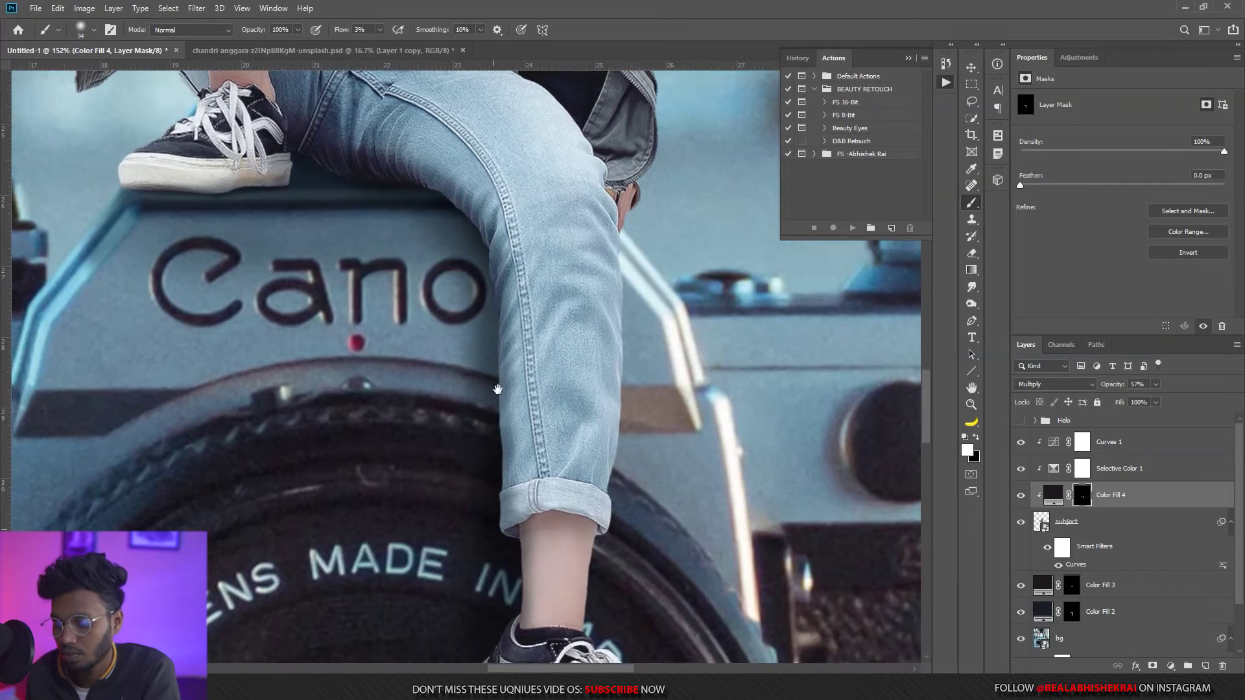
scroll(508, 618, down, 3)
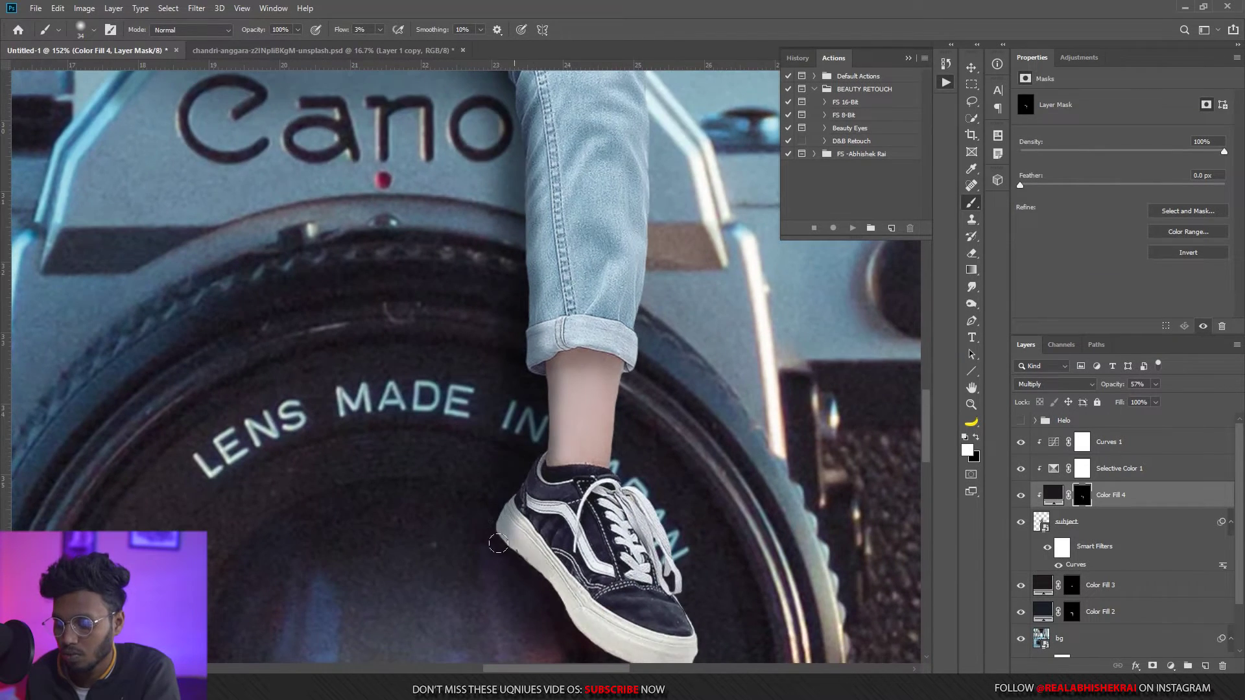
scroll(613, 541, down, 2)
scroll(613, 541, up, 3)
scroll(519, 493, up, 2)
scroll(493, 454, down, 2)
scroll(483, 429, down, 3)
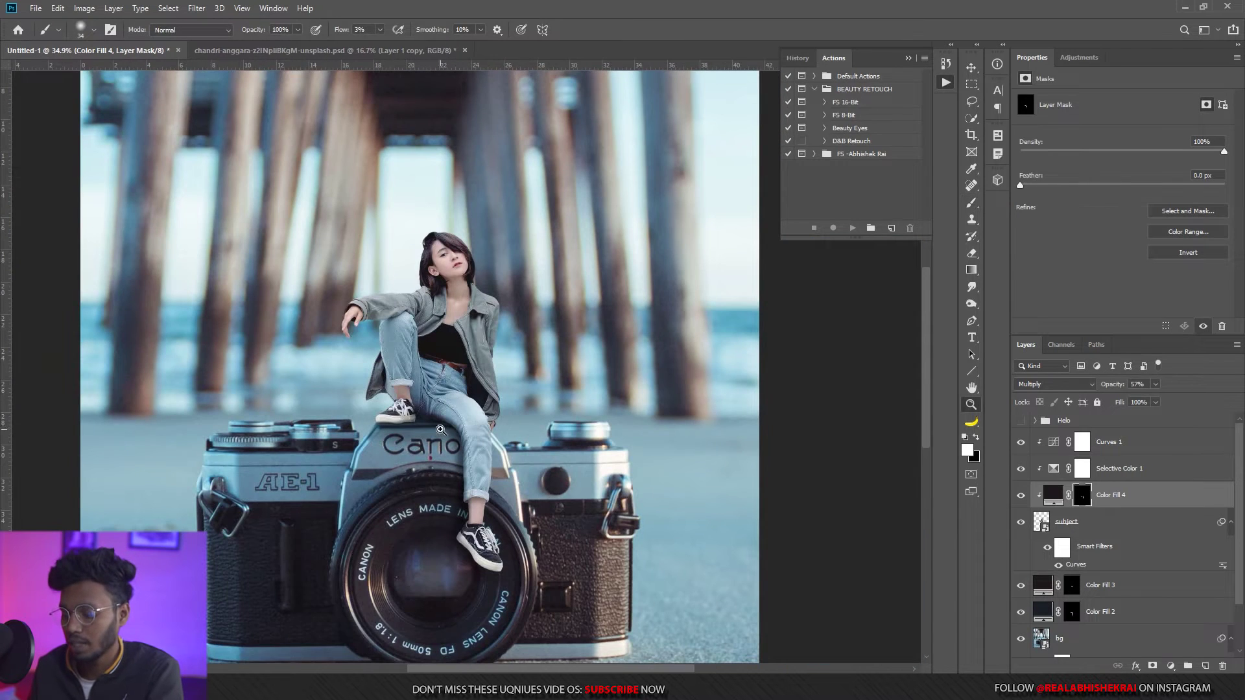
scroll(428, 454, up, 1)
click(1021, 496)
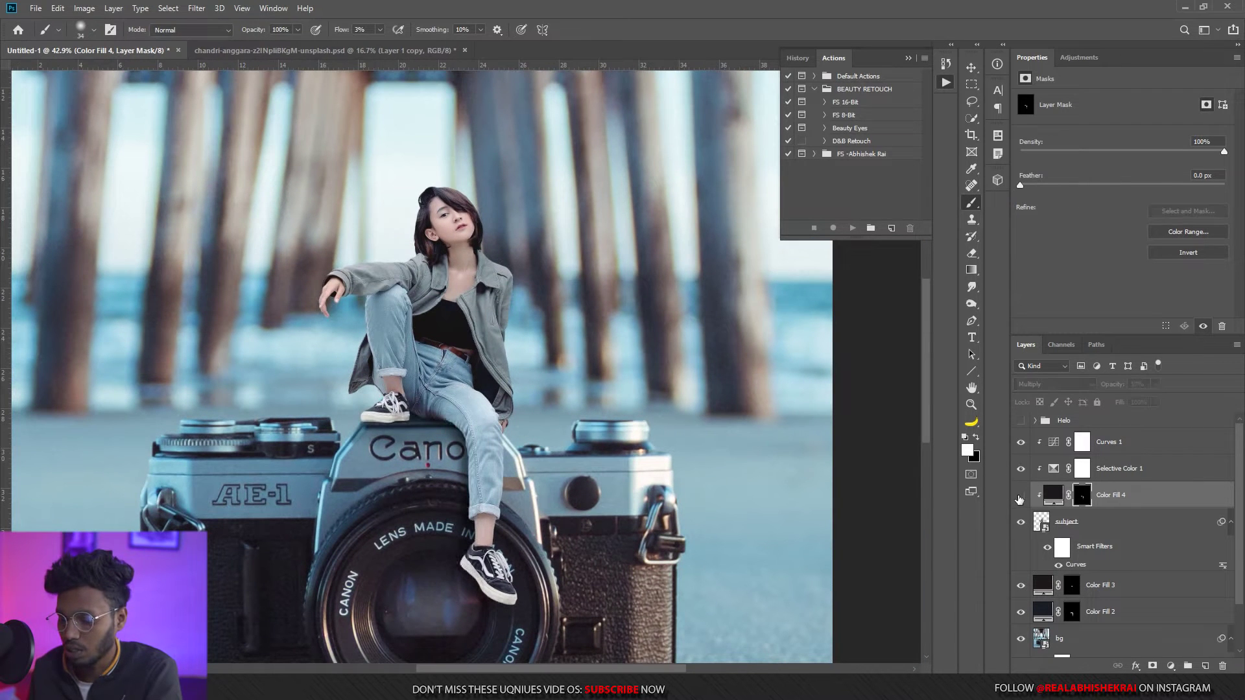
Add Curves 2 above Curves 1 with the curve pulled down, clipped to the subject, mask inverted.
click(1048, 449)
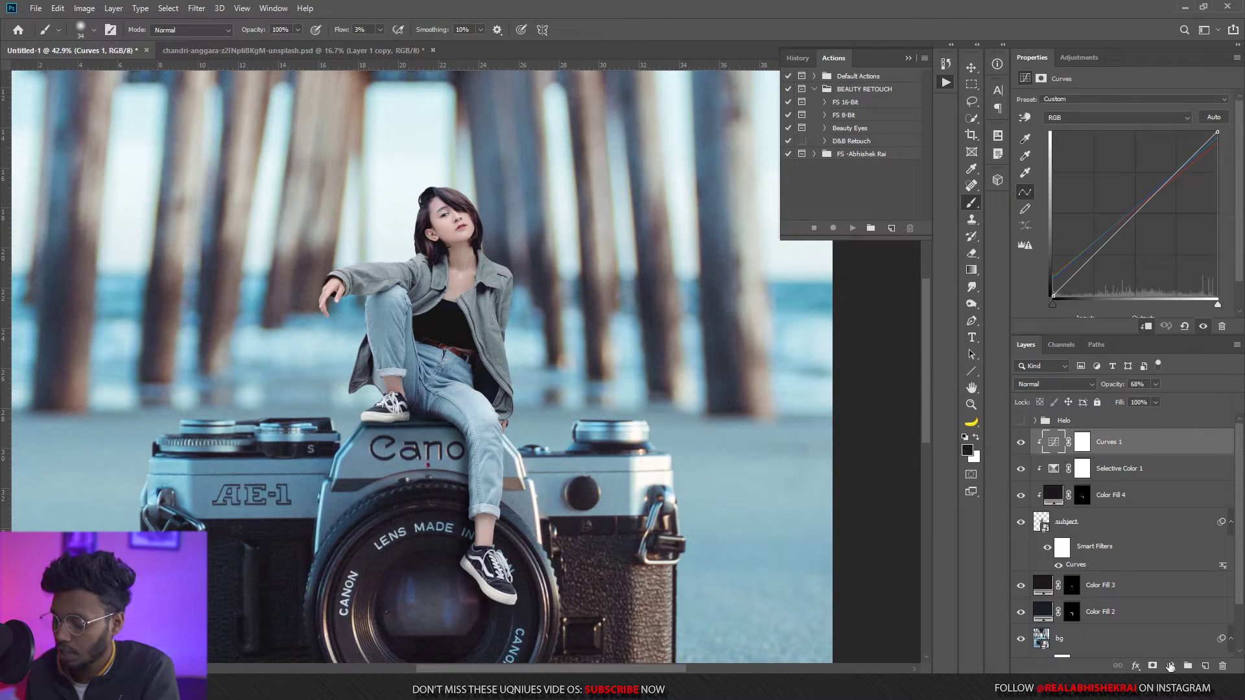
click(1170, 668)
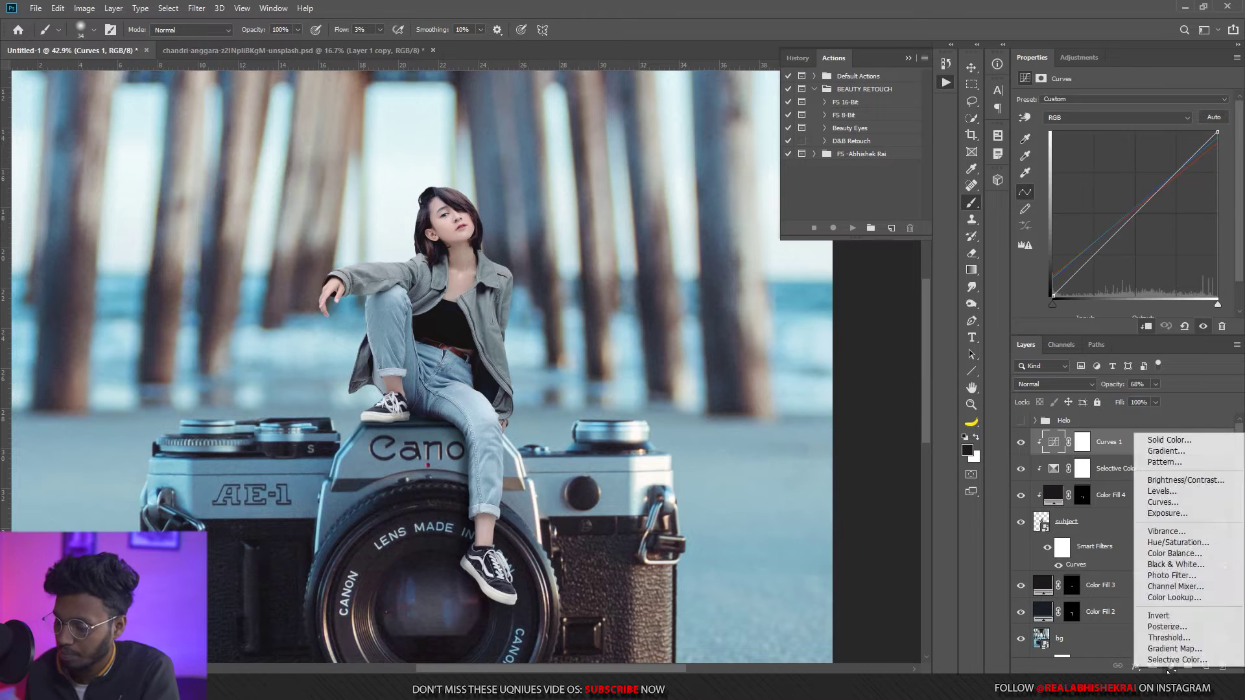
click(1161, 506)
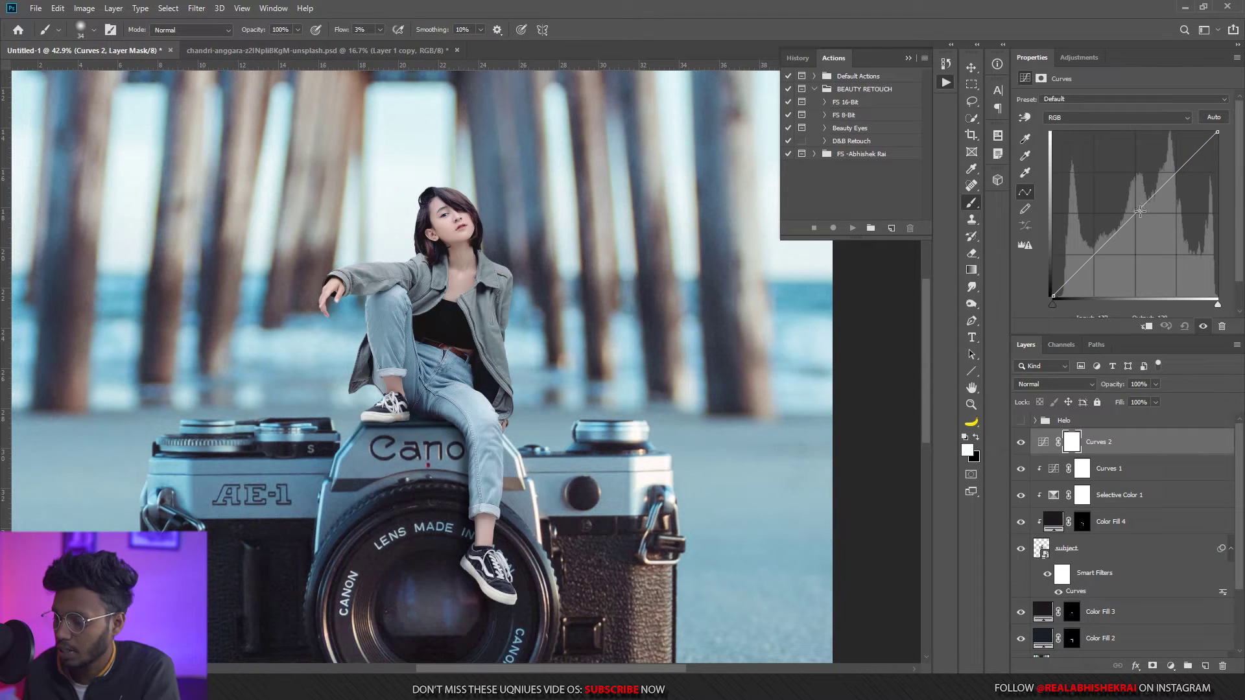
drag(1140, 209, 1140, 224)
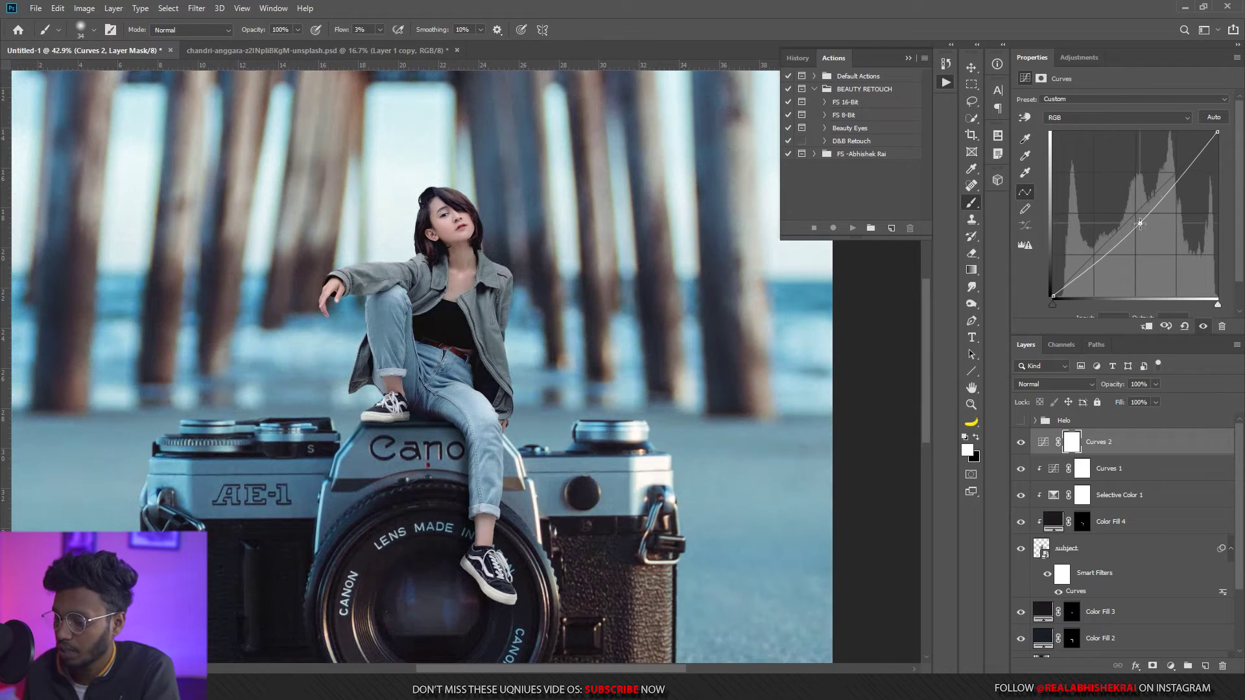
click(1146, 326)
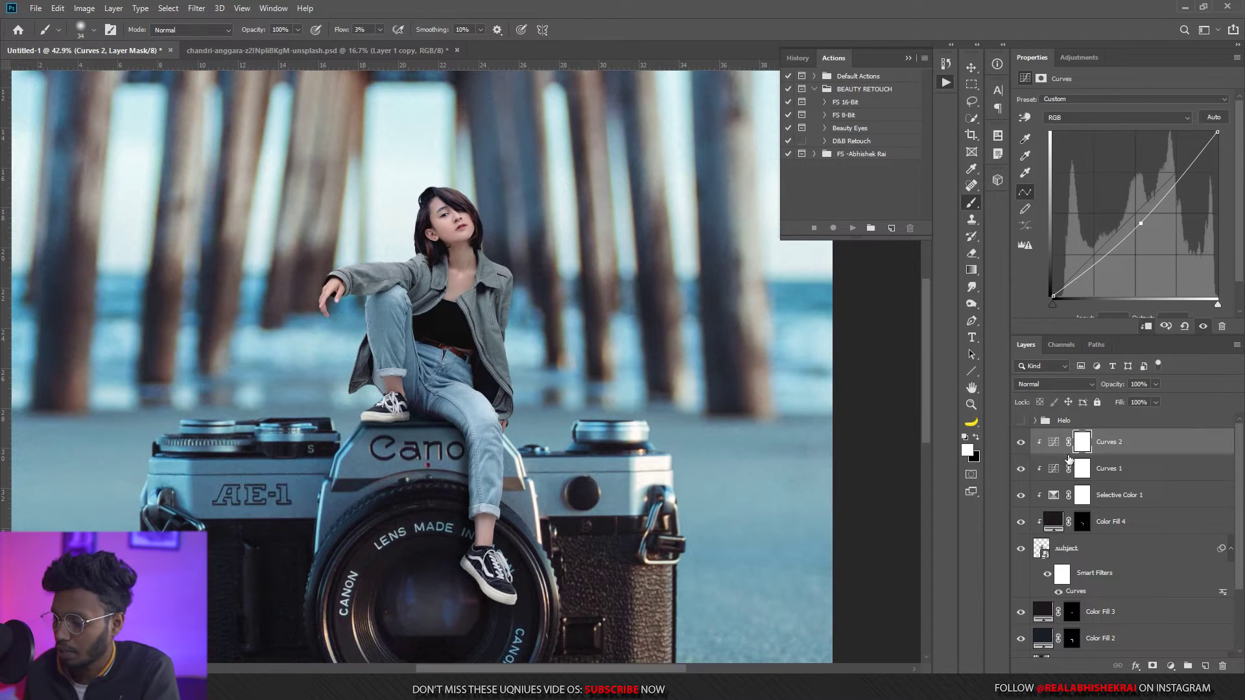
key(ctrl+i)
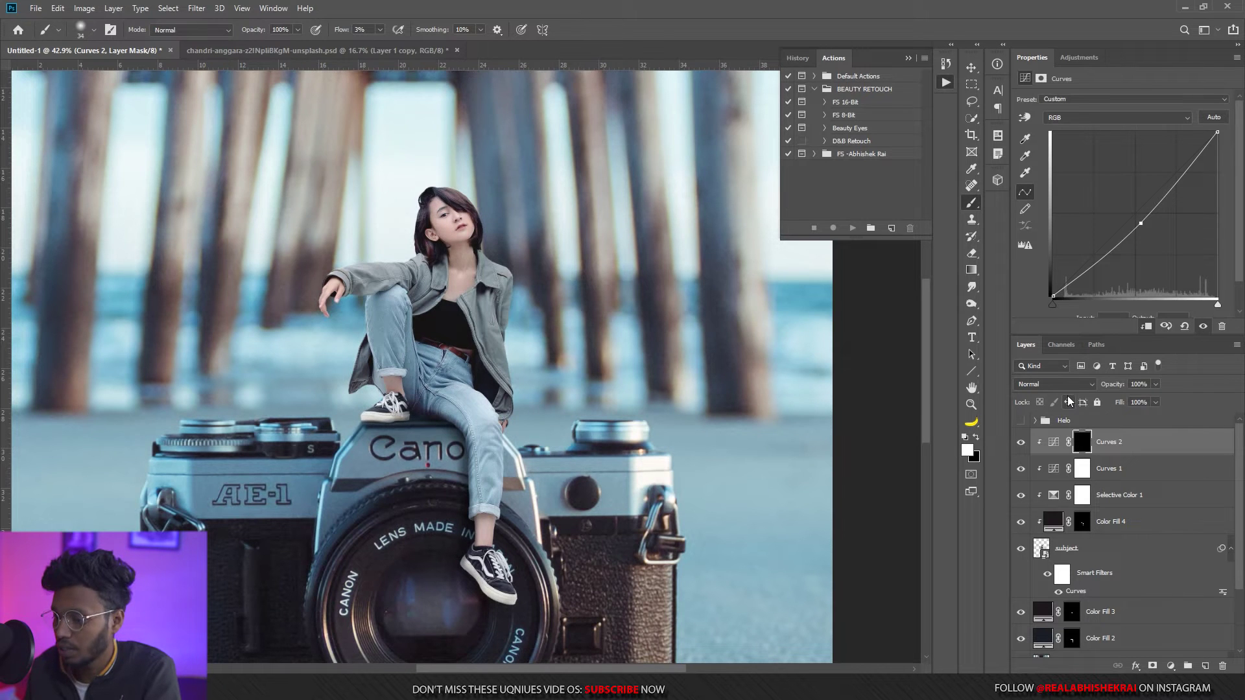
key(z)
mouse_move(441, 244)
mouse_down()
mouse_move(454, 201)
mouse_move(493, 201)
mouse_up()
Enlarge the brush and paint darkening onto the girl's neck on the Curves 2 mask.
key(b)
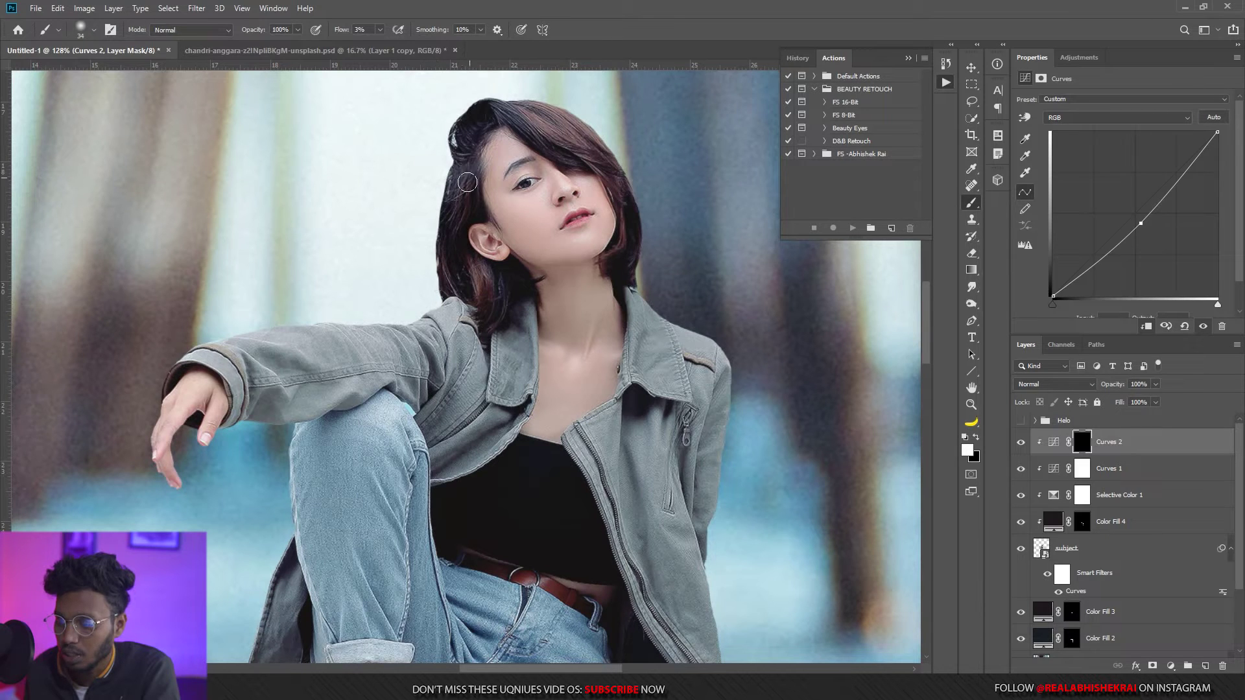
alt+scroll(513, 285, down, 2)
alt+scroll(551, 289, down, 2)
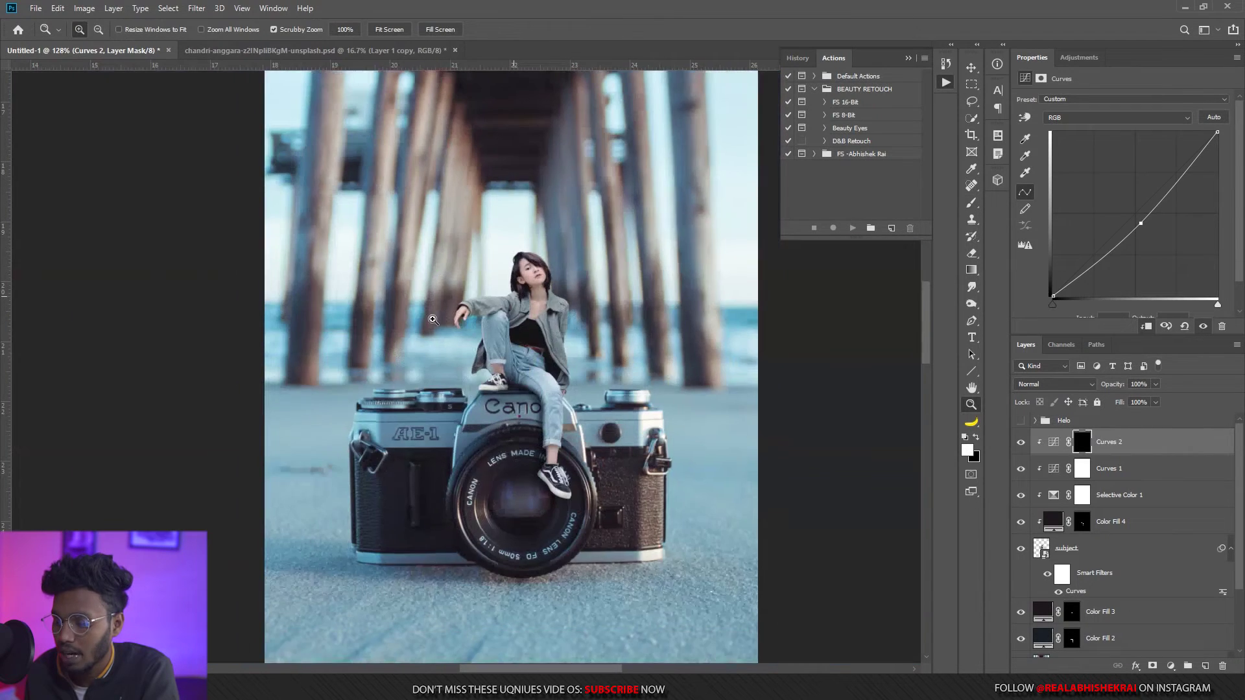
alt+scroll(649, 298, down, 1)
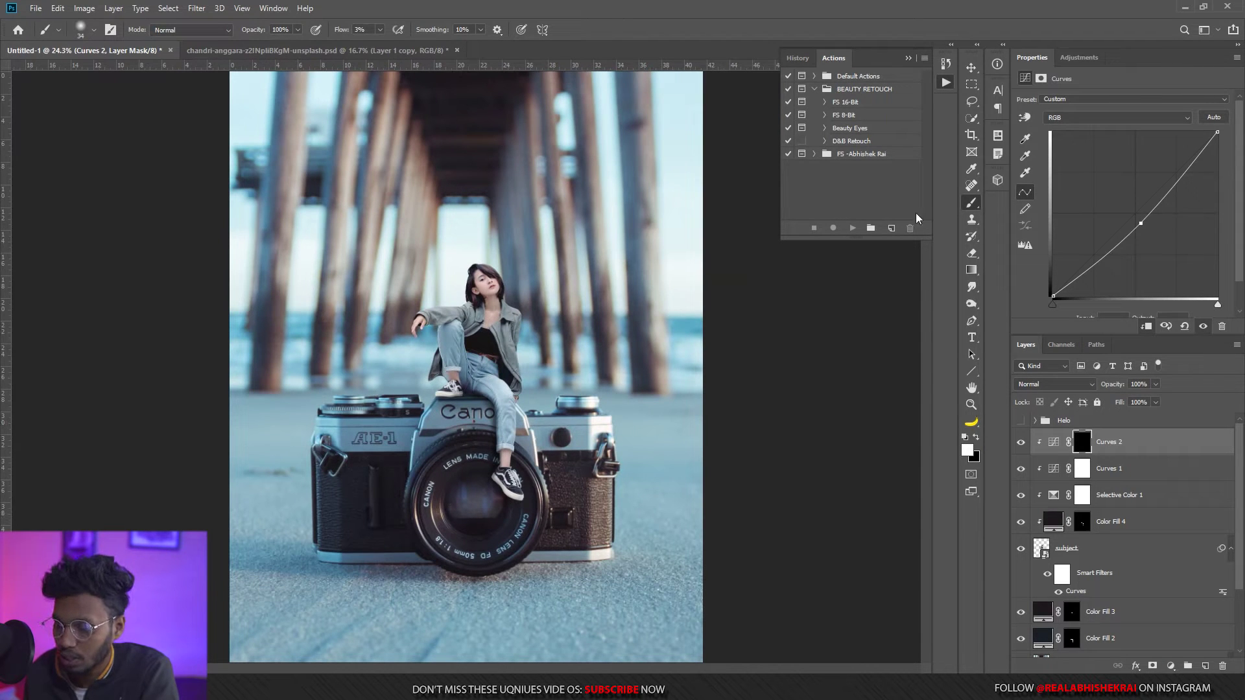
alt+scroll(475, 307, up, 2)
alt+scroll(487, 285, up, 2)
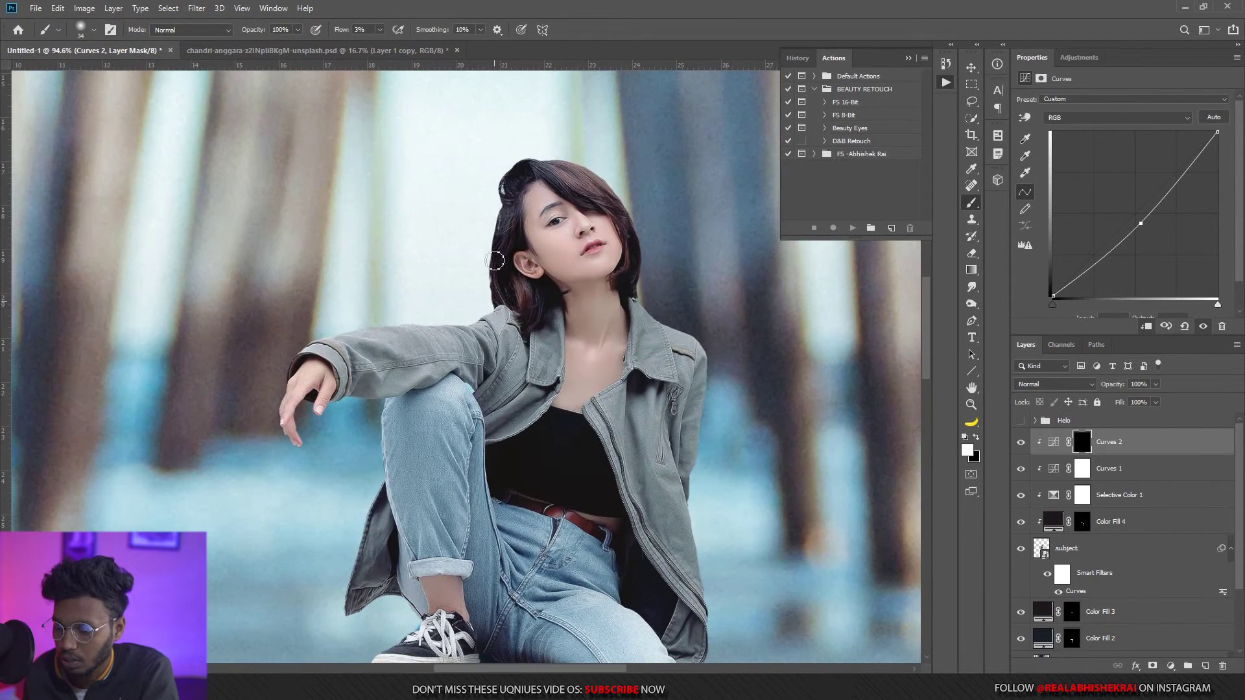
drag(528, 258, 552, 259)
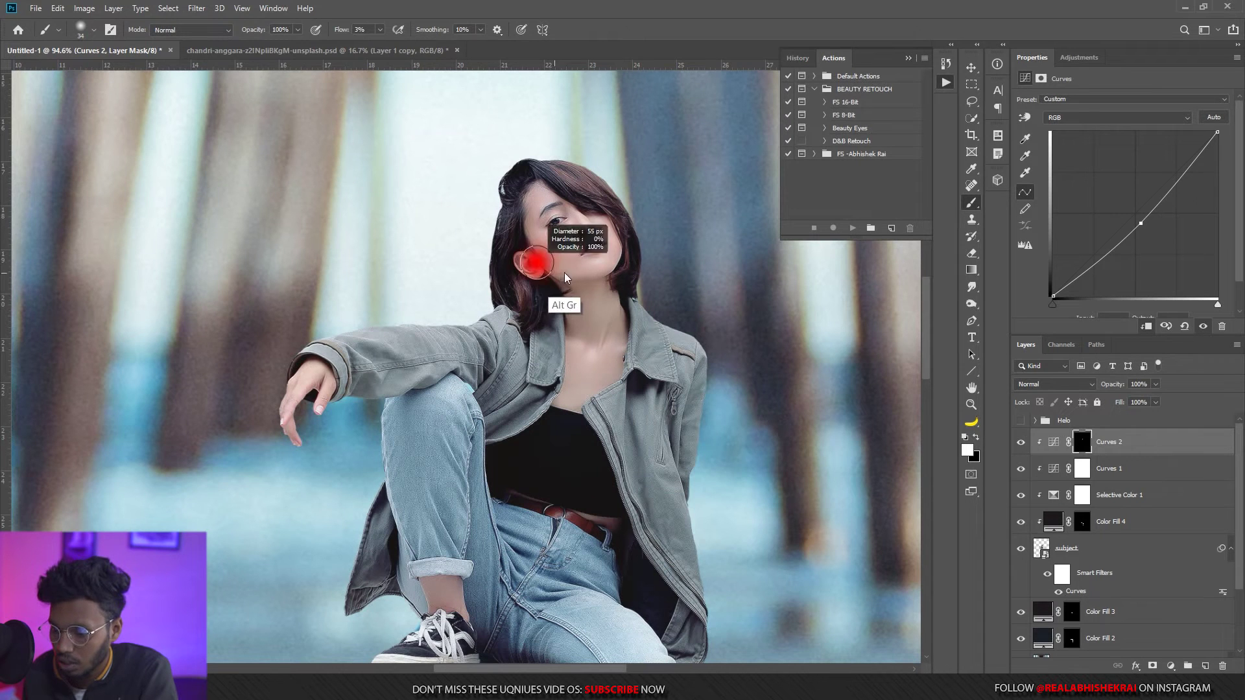
drag(577, 305, 581, 331)
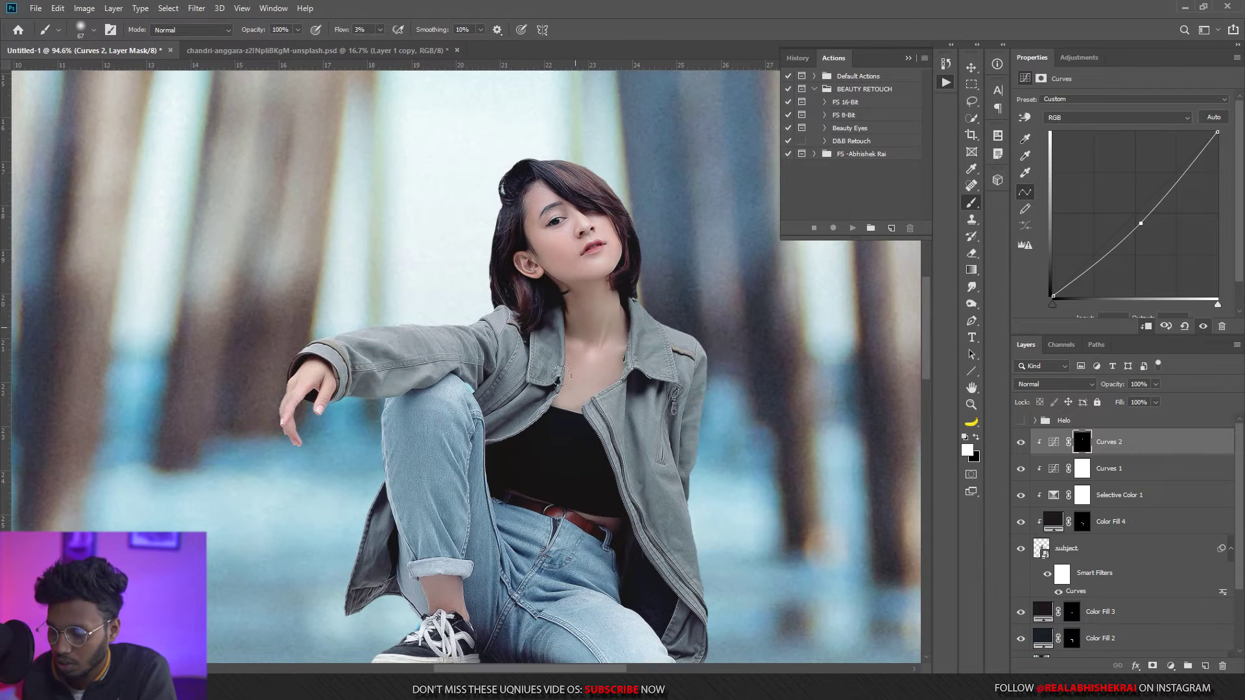
Darken the leg edge, the ankle above the shoe and the jeans crease.
scroll(561, 375, down, 4)
drag(390, 273, 410, 435)
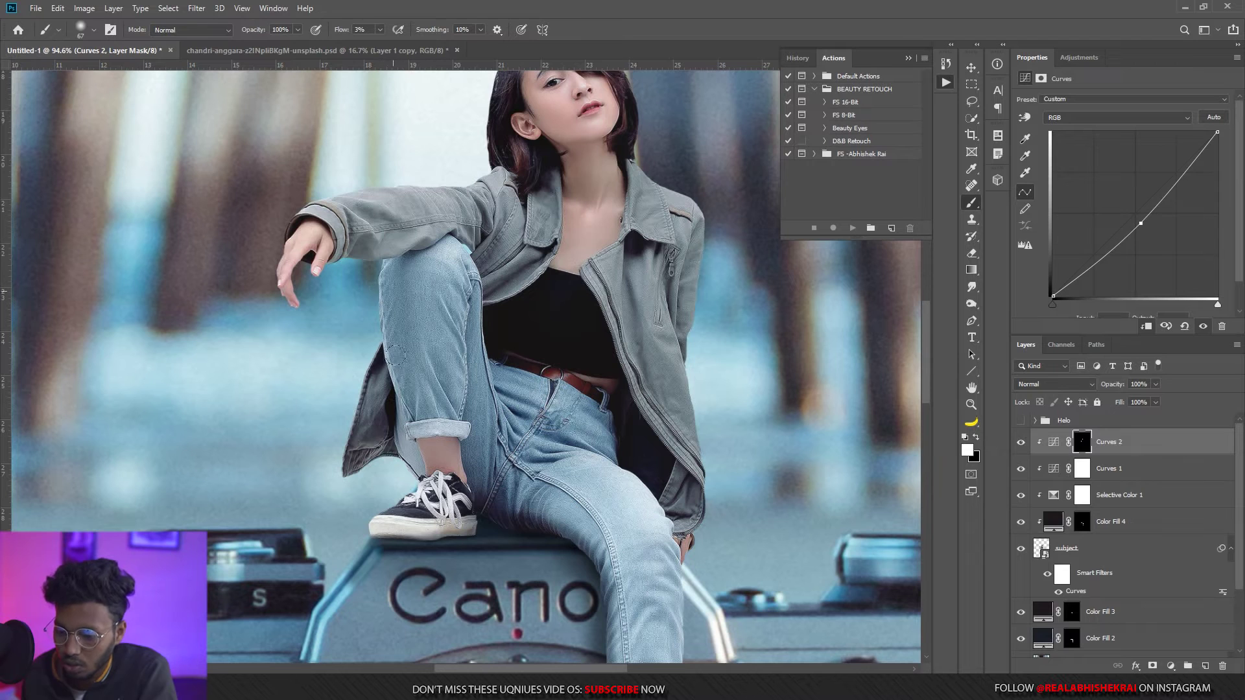
drag(394, 355, 428, 496)
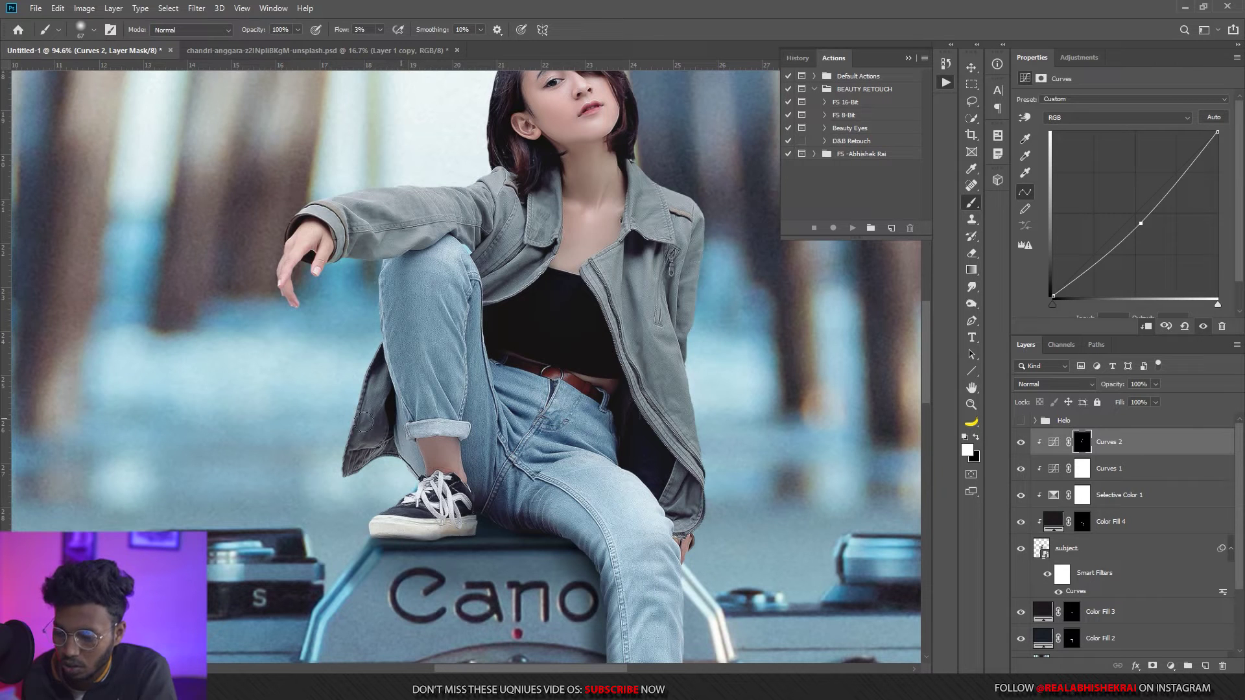
drag(409, 384, 360, 462)
scroll(373, 396, down, 2)
drag(481, 404, 539, 436)
Pull the Curves 2 curve slightly lower to strengthen the darkening.
drag(645, 478, 642, 351)
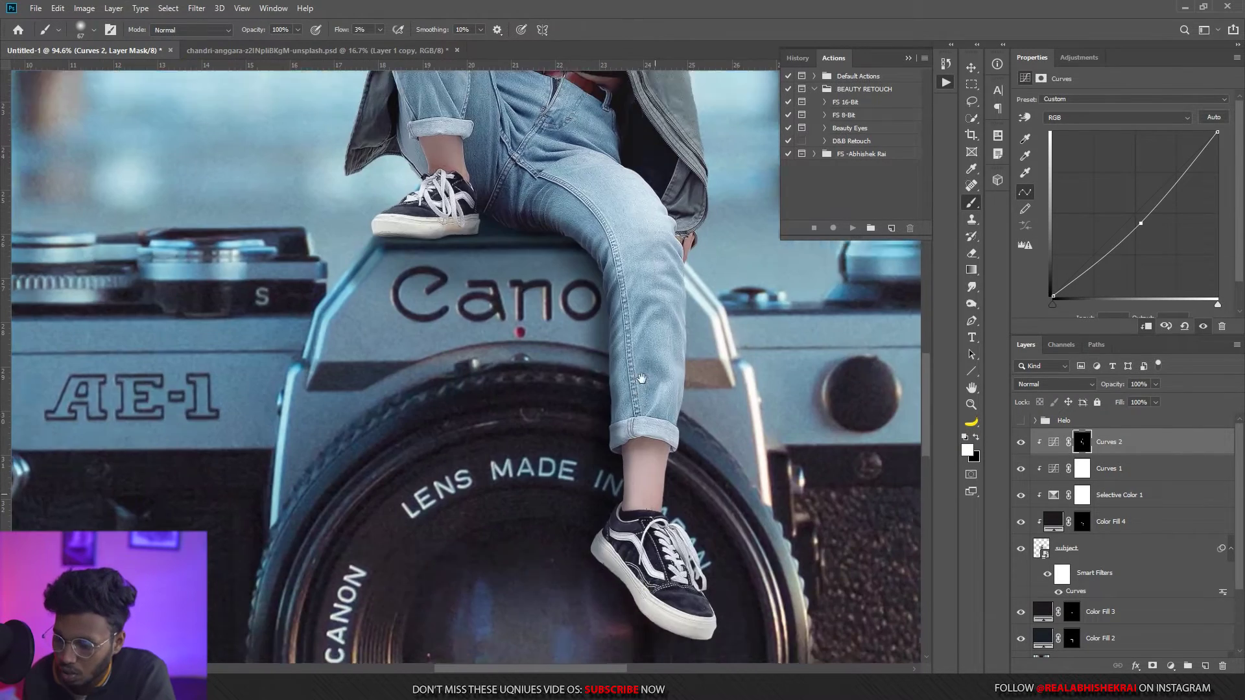
drag(631, 578, 627, 441)
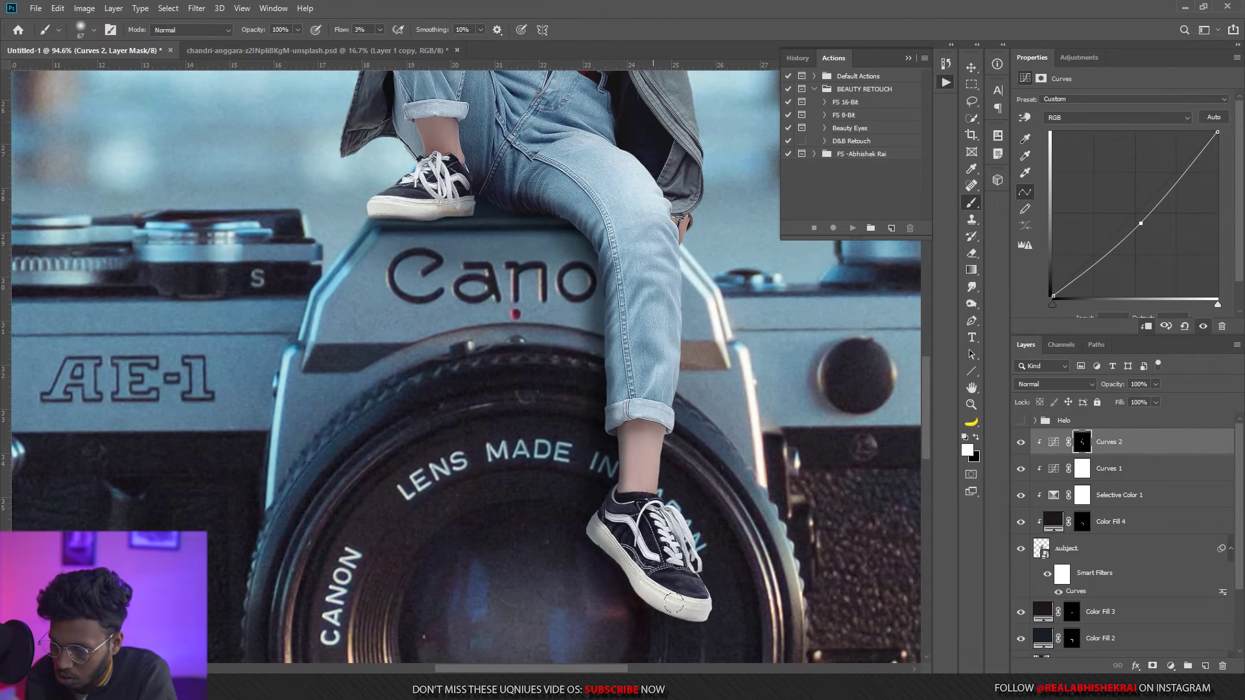
scroll(687, 551, up, 4)
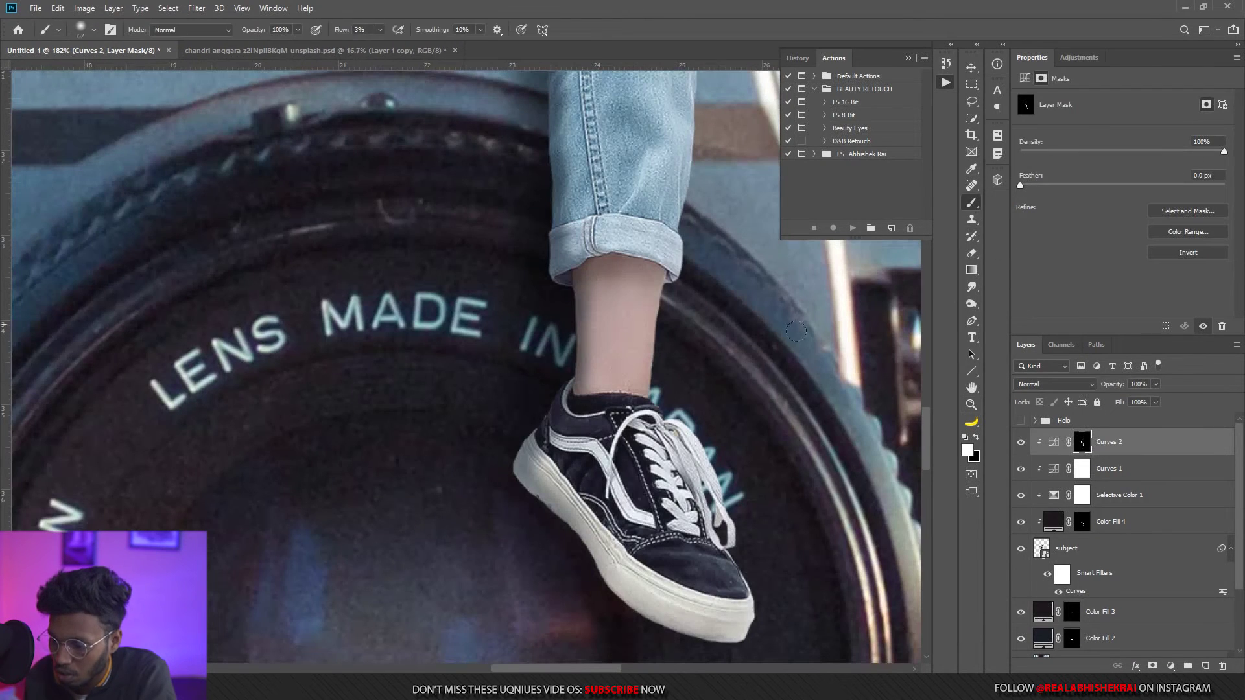
click(1048, 443)
drag(1143, 220, 1142, 225)
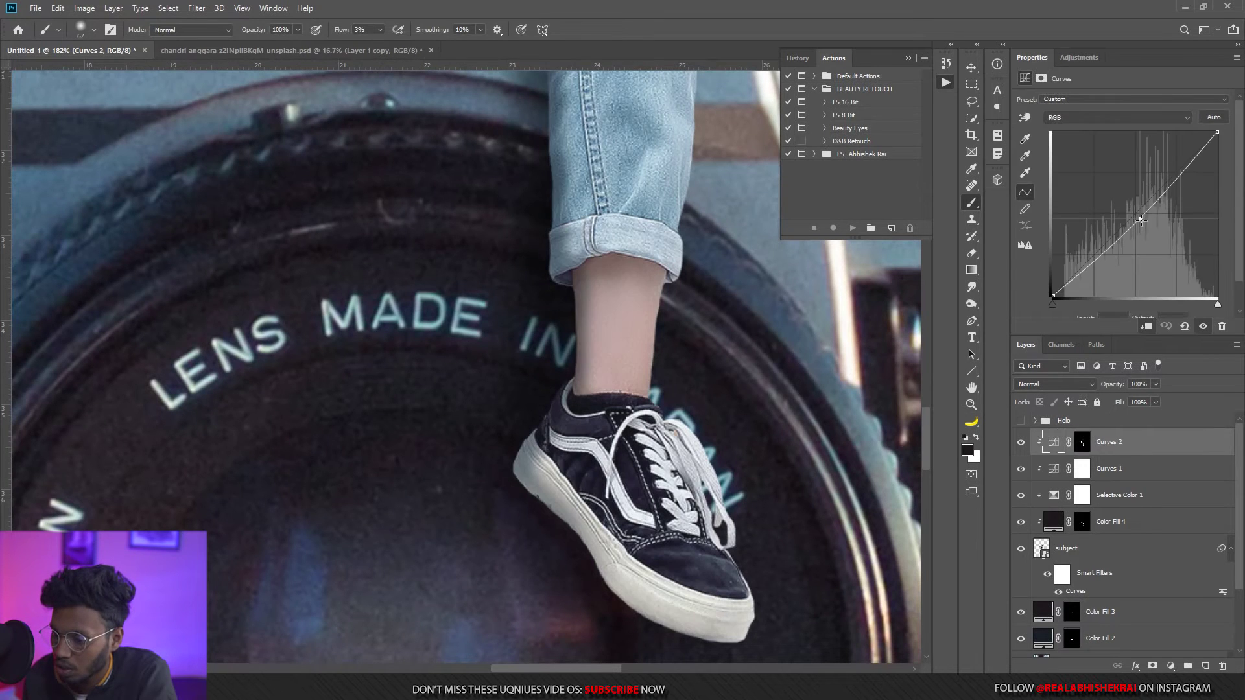
click(1081, 446)
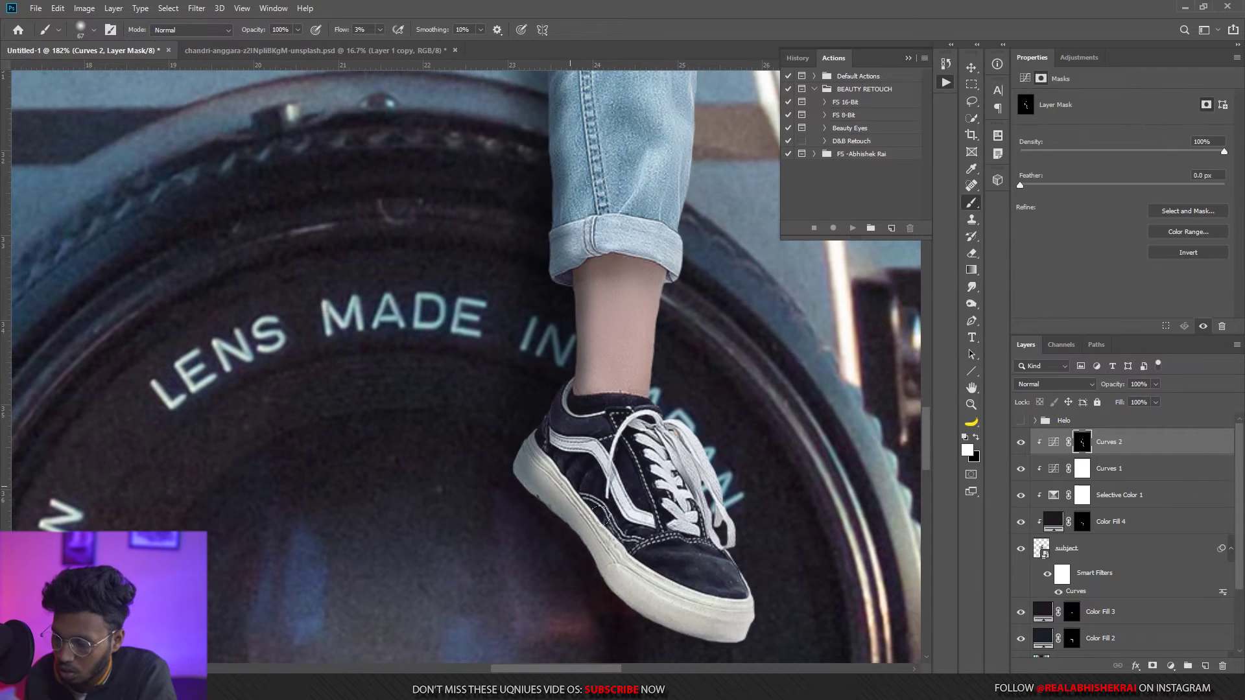
Raise the brush flow to 24%.
drag(604, 220, 594, 396)
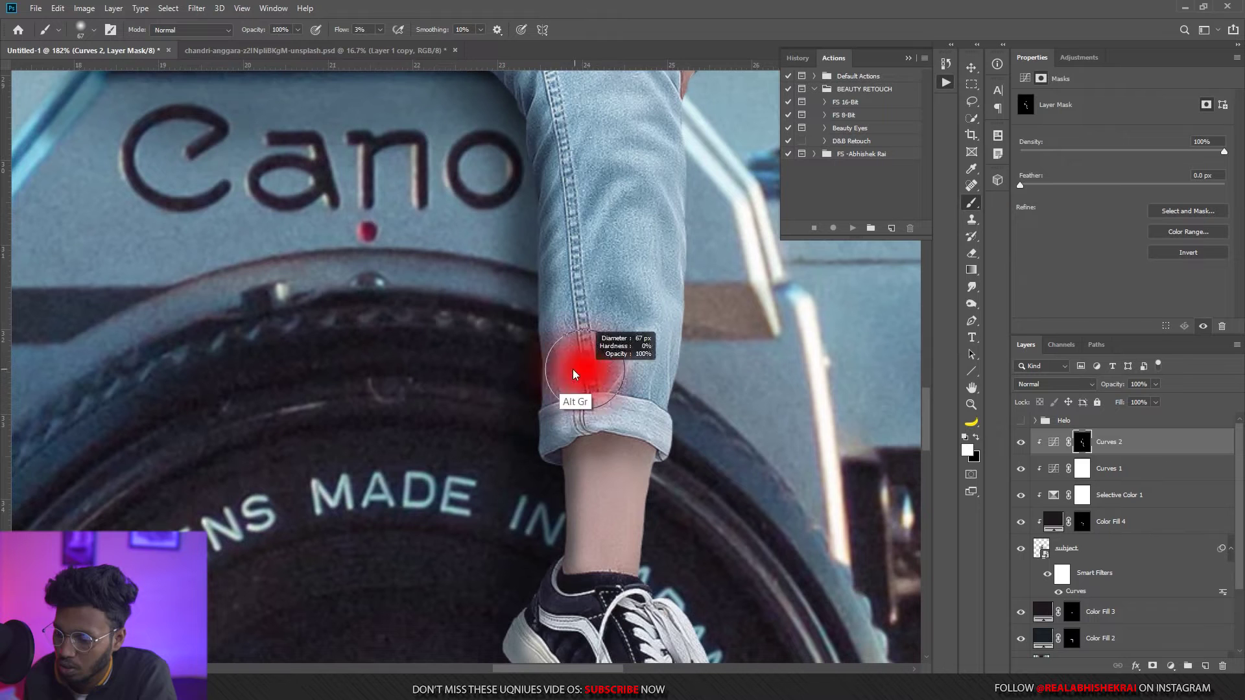
click(380, 29)
drag(388, 45, 394, 45)
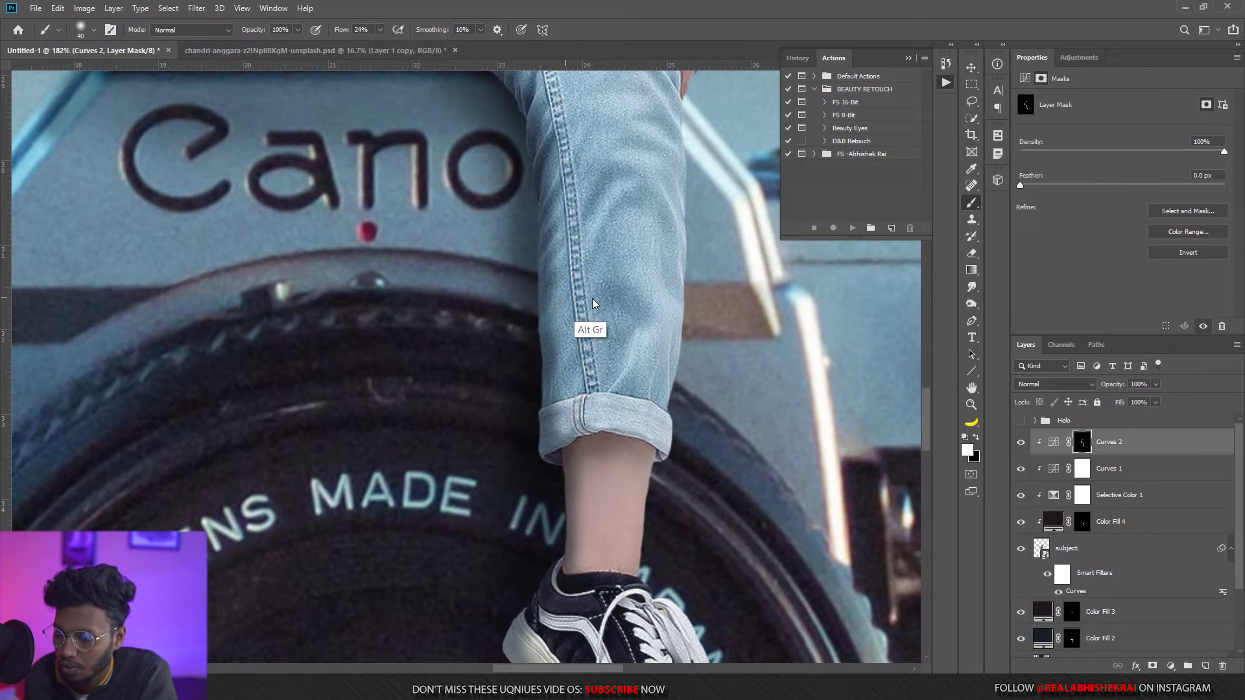
drag(601, 409, 624, 269)
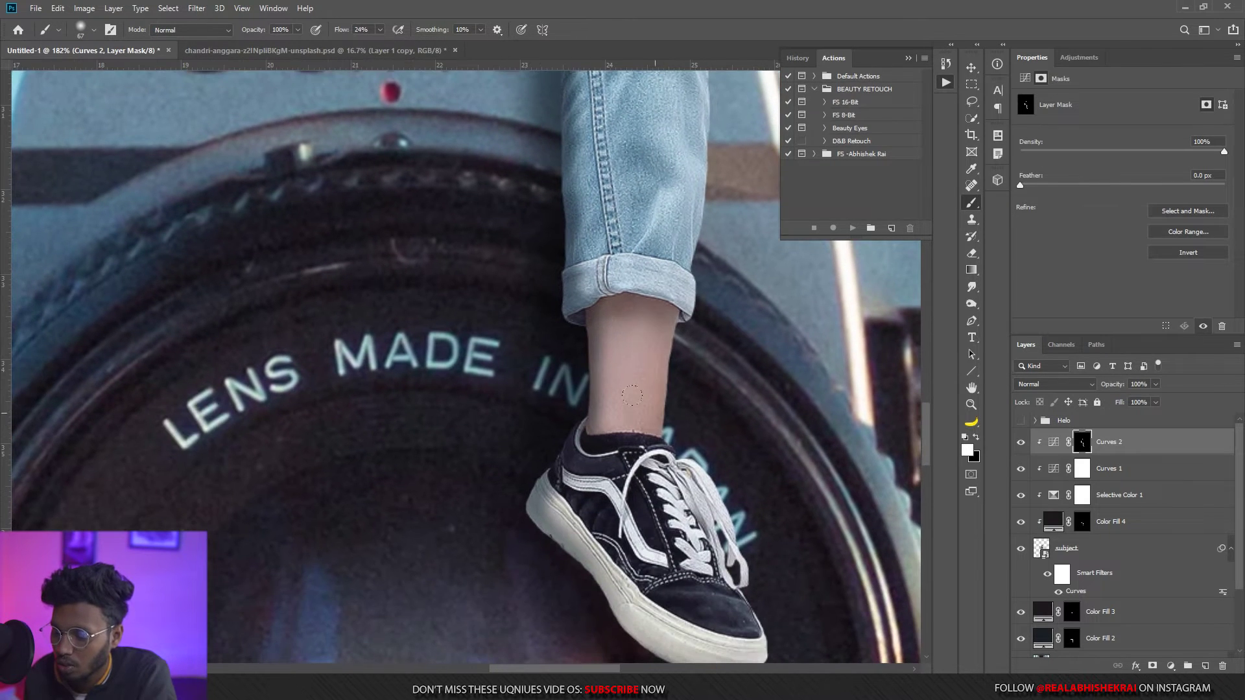
scroll(613, 519, up, 3)
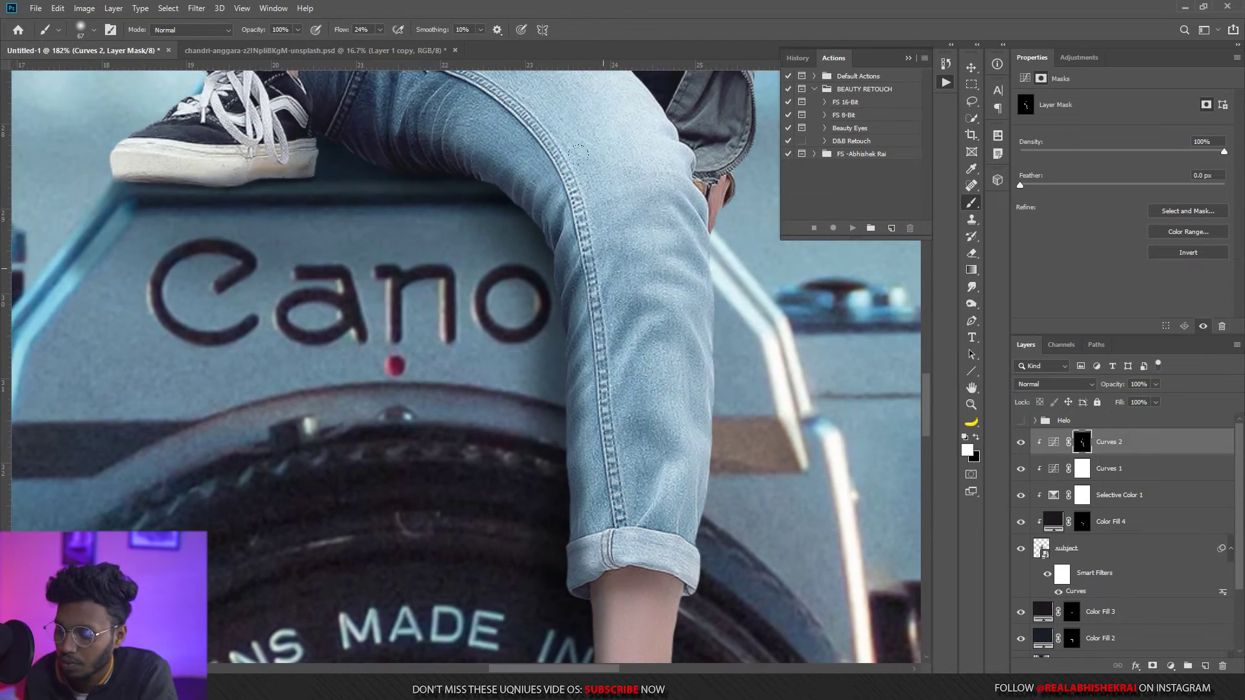
scroll(570, 259, up, 3)
scroll(574, 295, up, 3)
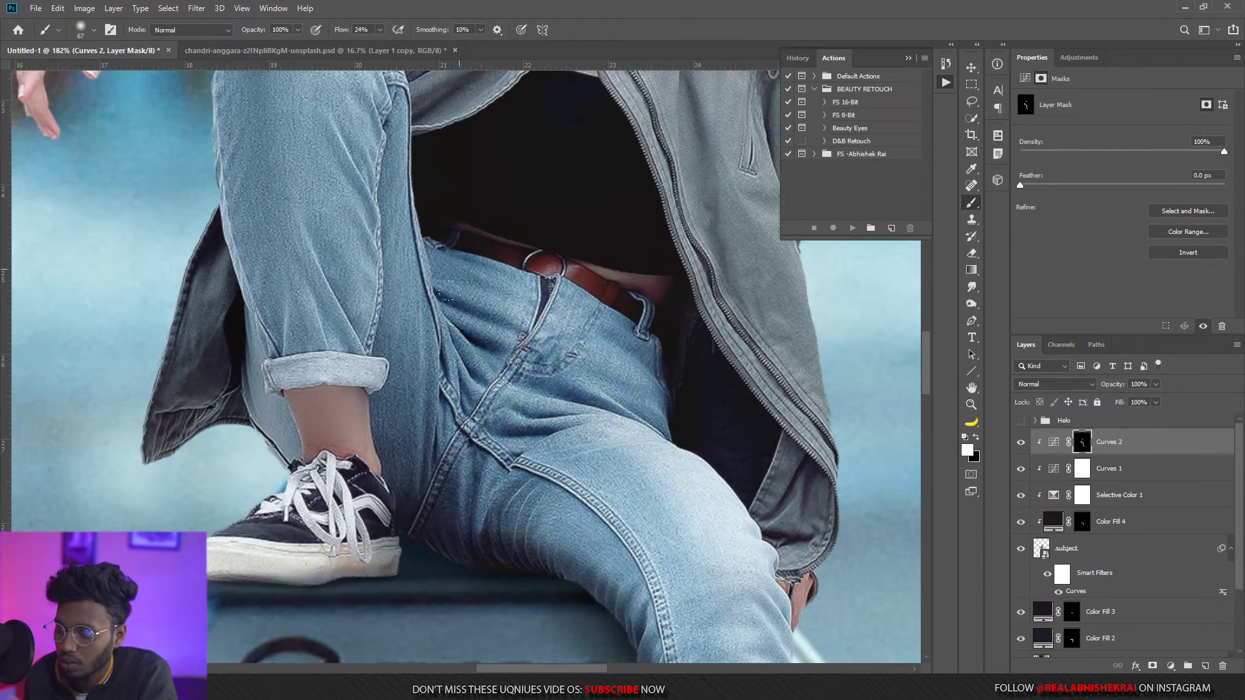
Darken the shadow between the jeans and jacket, then view the whole composite.
drag(676, 417, 672, 312)
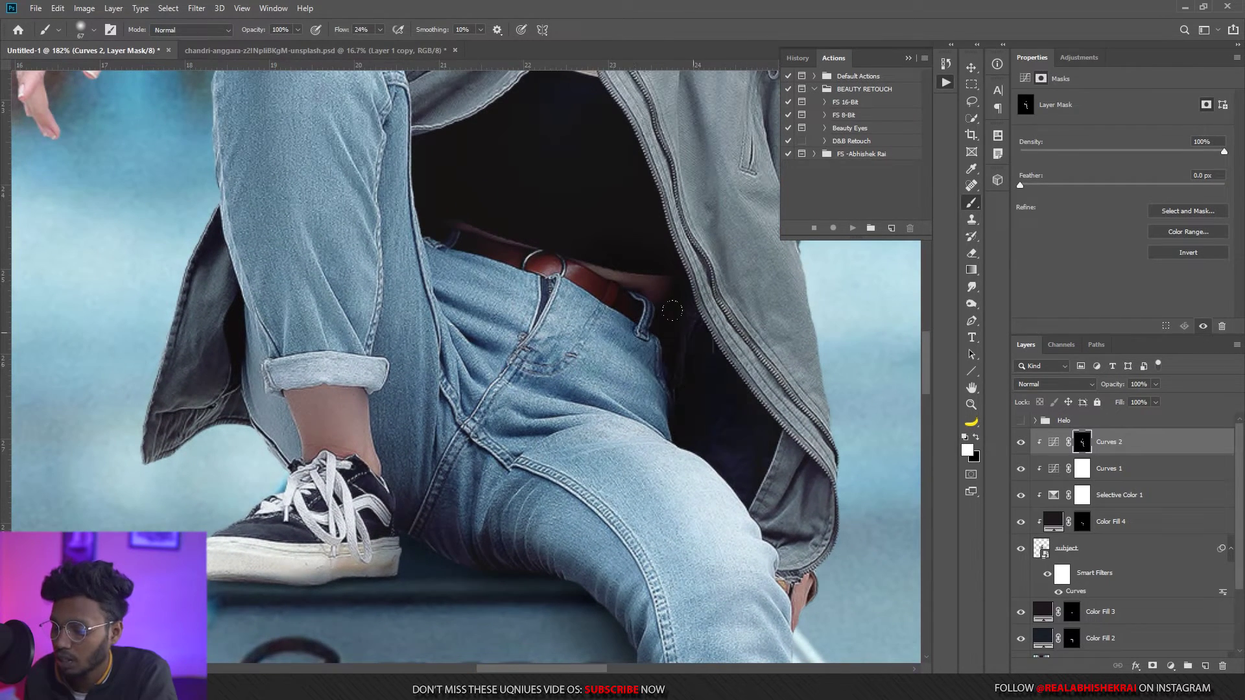
drag(757, 453, 766, 500)
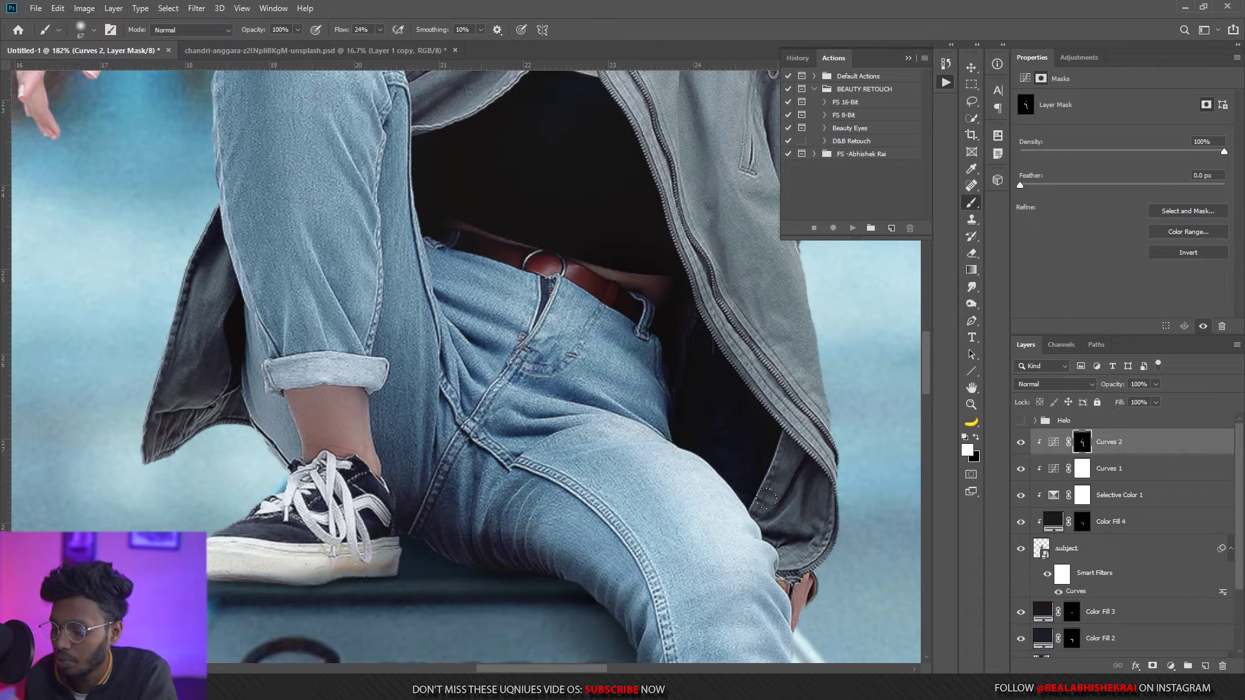
scroll(670, 317, up, 1)
scroll(675, 285, up, 5)
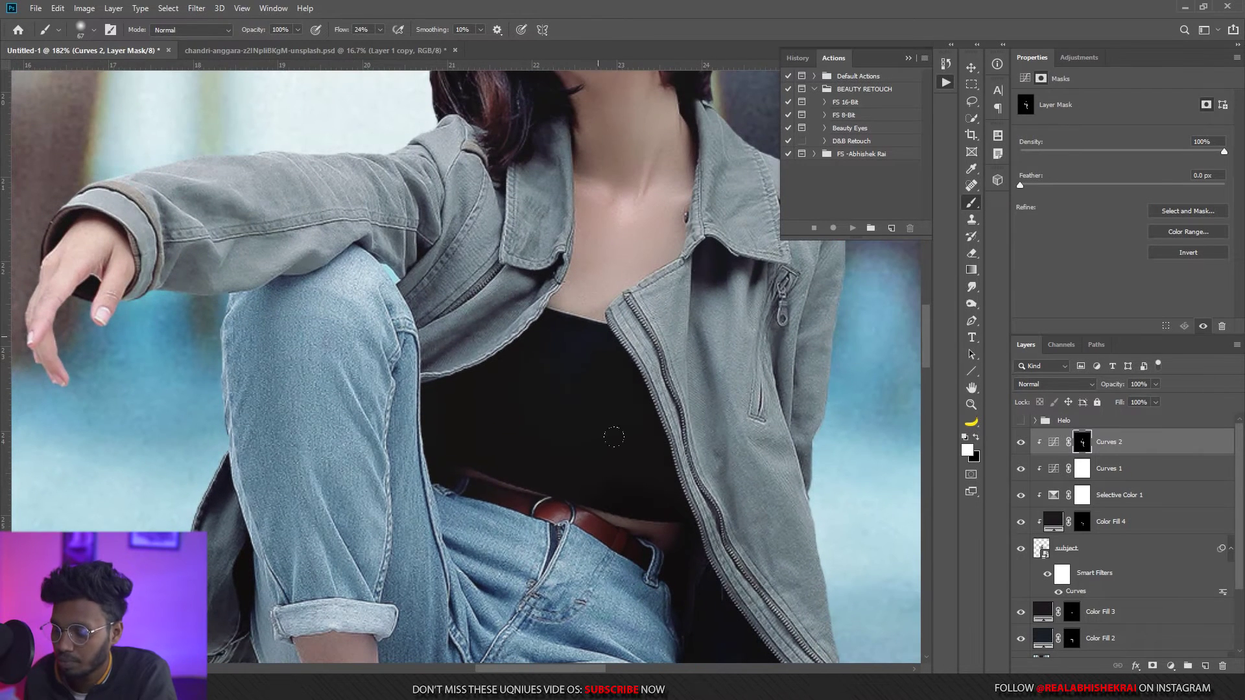
scroll(519, 441, down, 2)
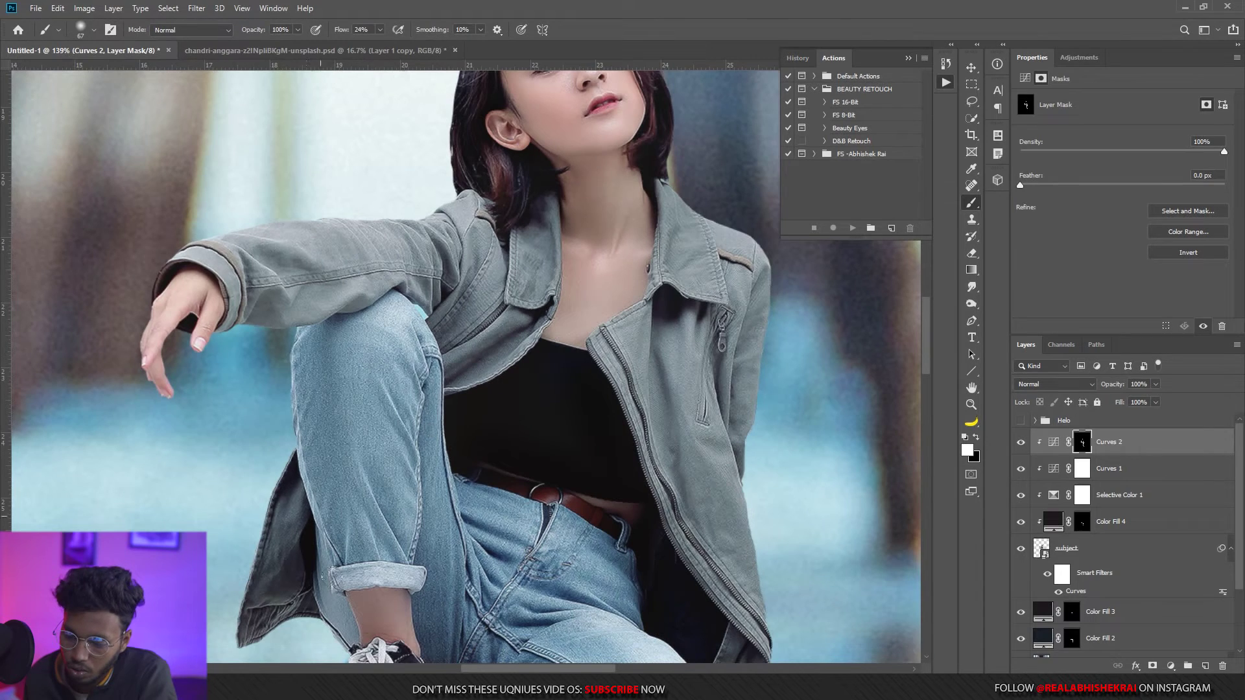
key(z)
click(259, 396)
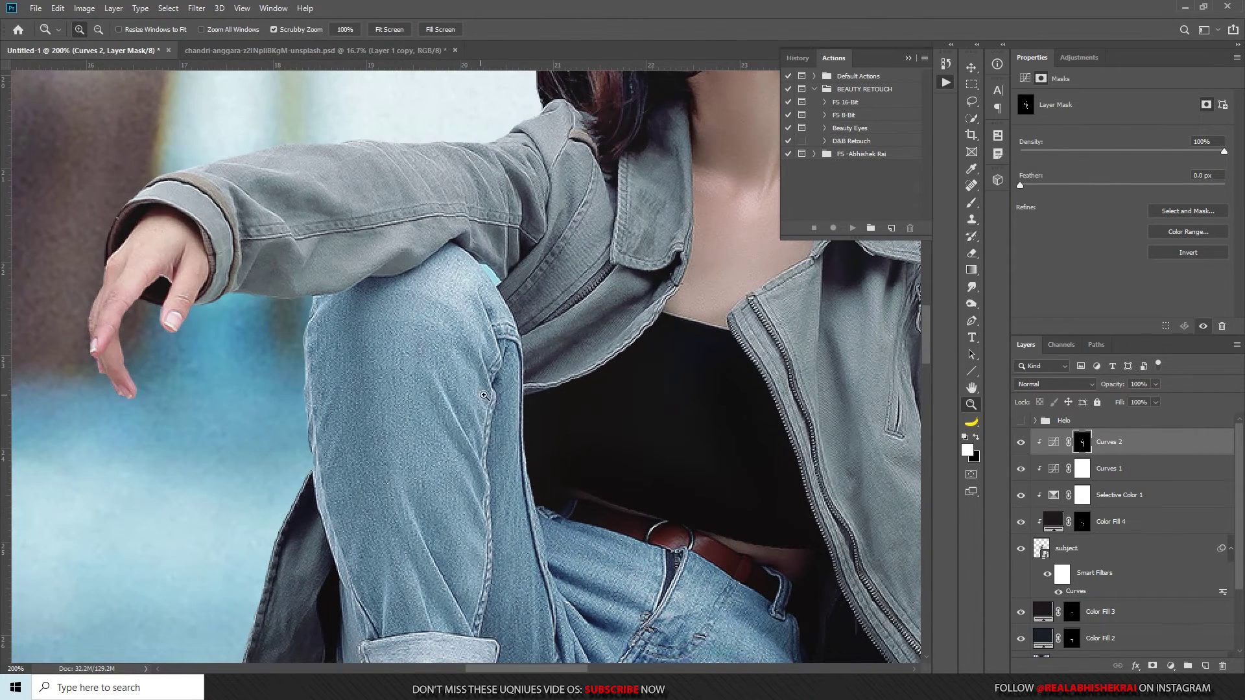
scroll(512, 343, down, 5)
scroll(542, 296, down, 3)
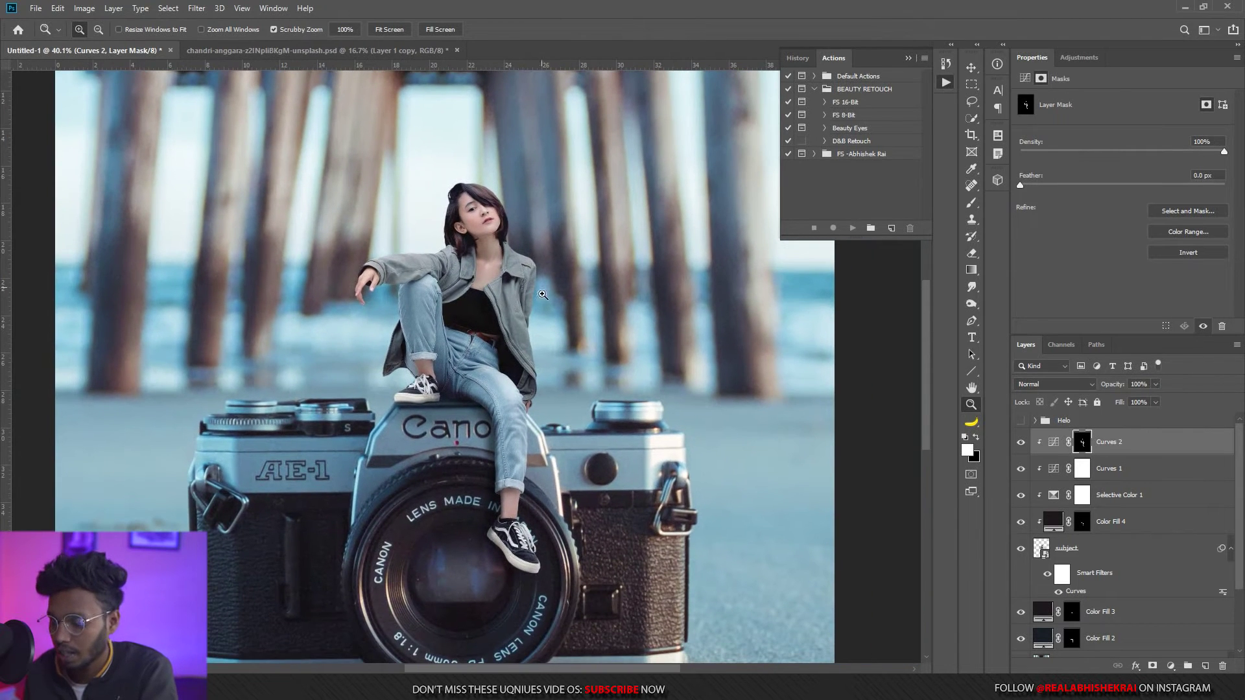
click(1023, 447)
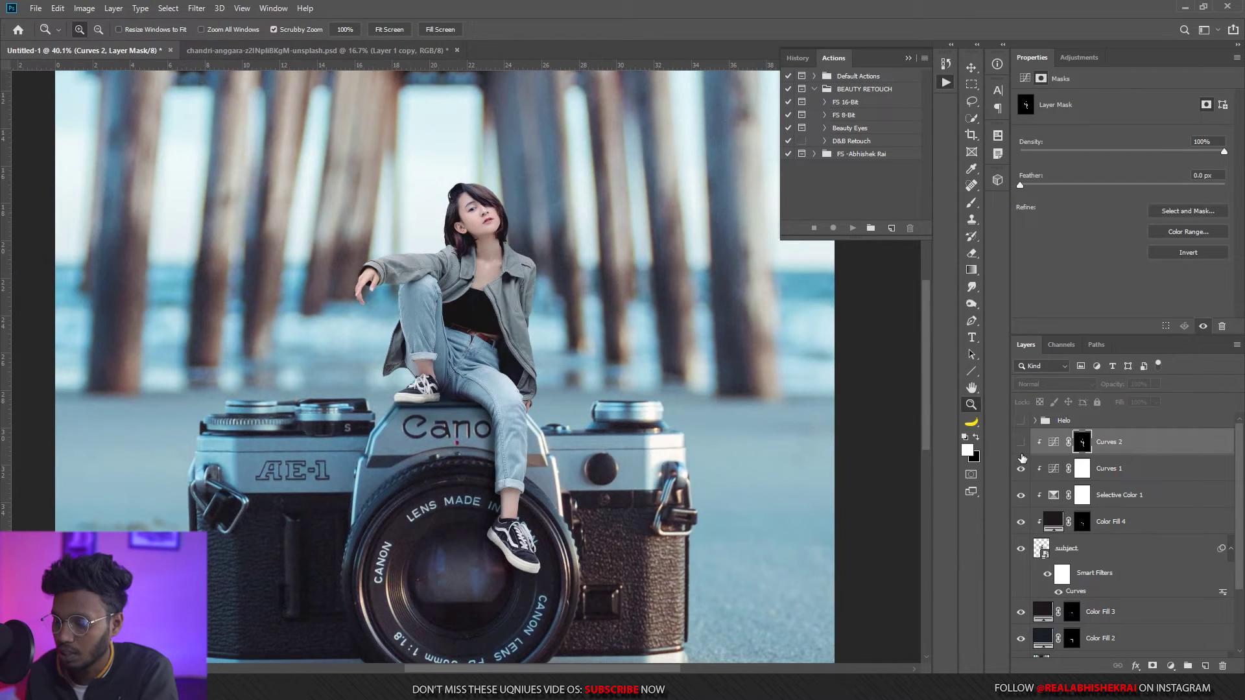
click(1022, 453)
click(1021, 443)
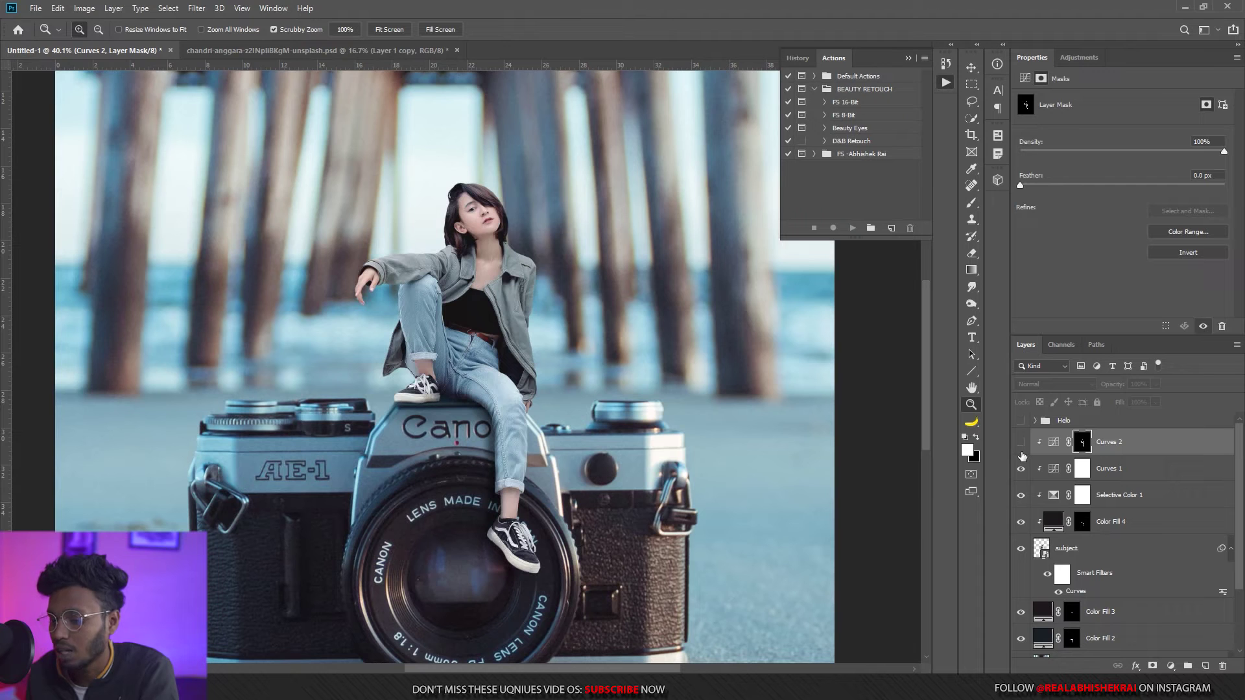
click(1021, 443)
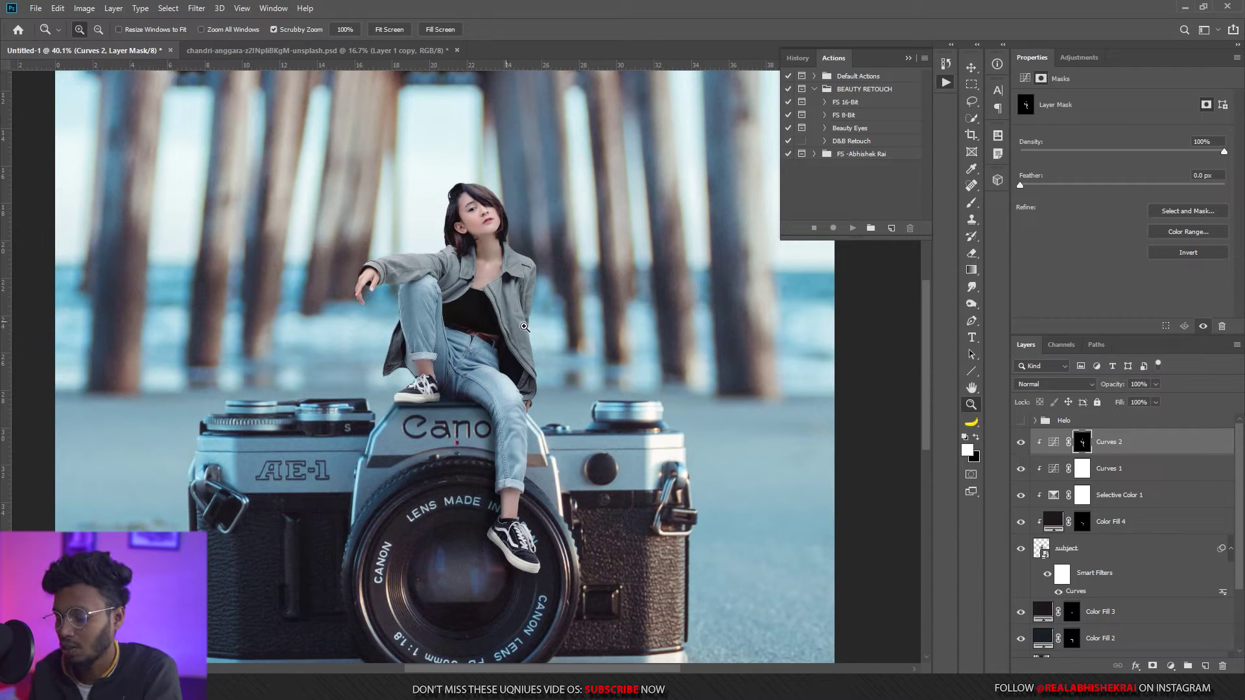
click(972, 203)
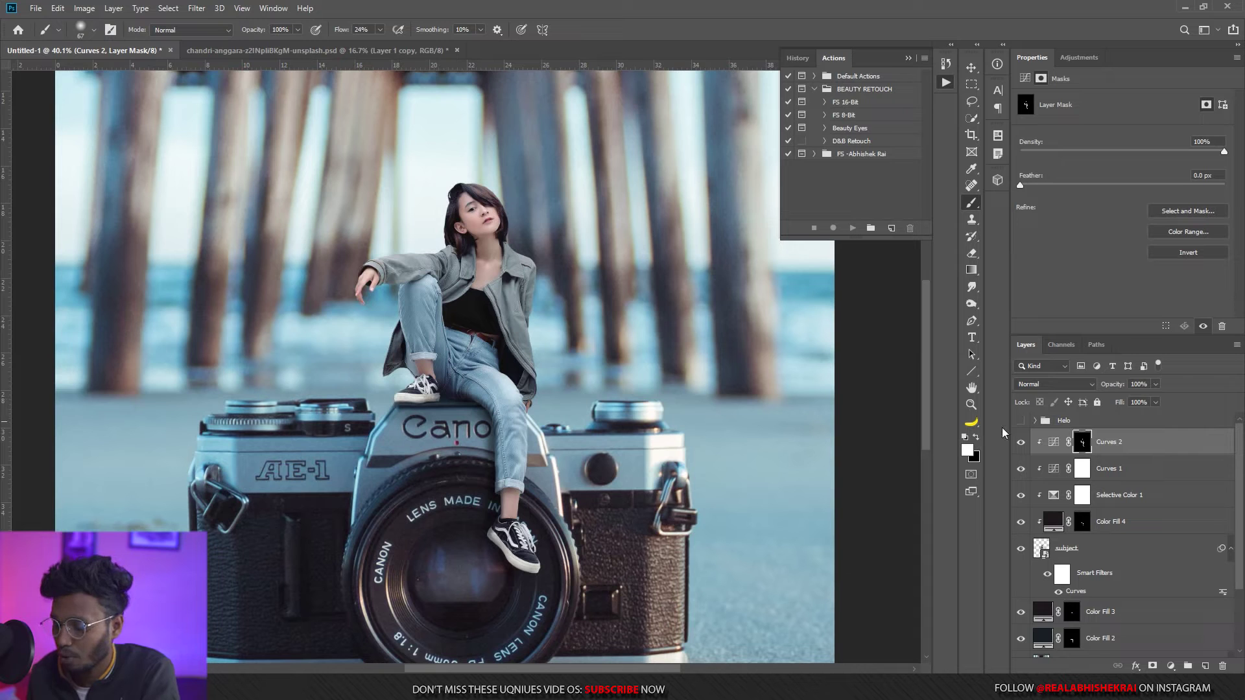
Add Curves 3 with the curve pulled up, clipped to the girl, mask inverted to black.
click(1171, 667)
click(1161, 504)
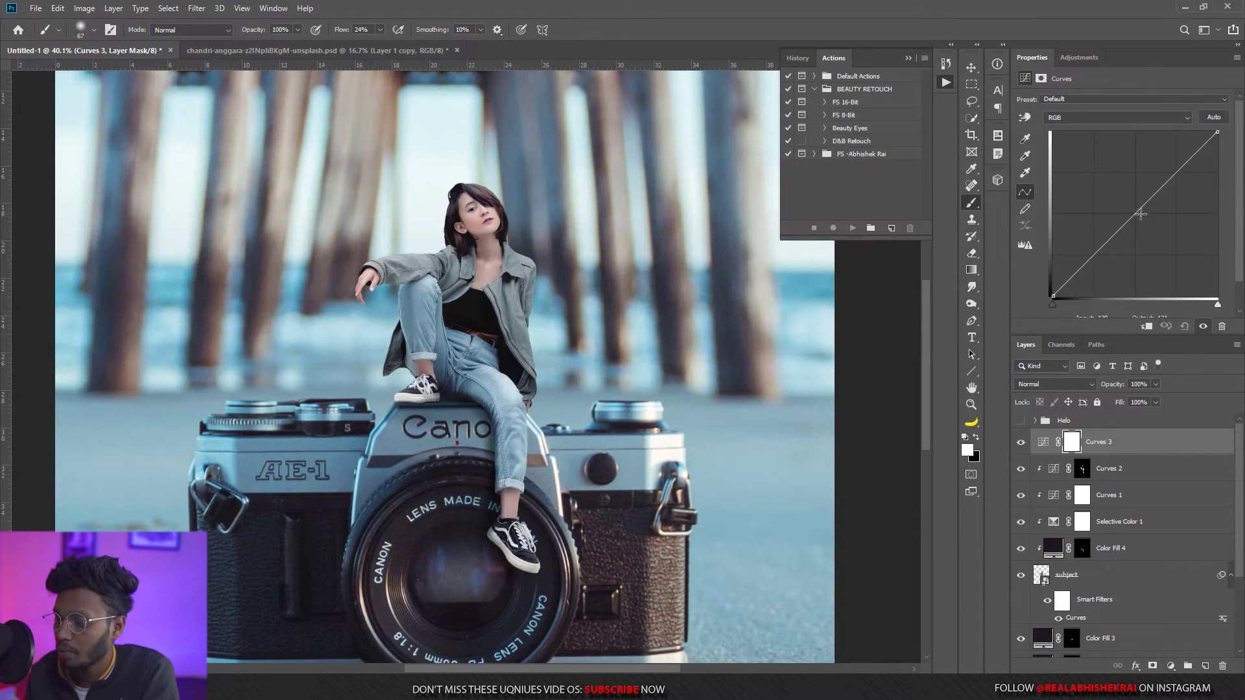
drag(1141, 214, 1128, 200)
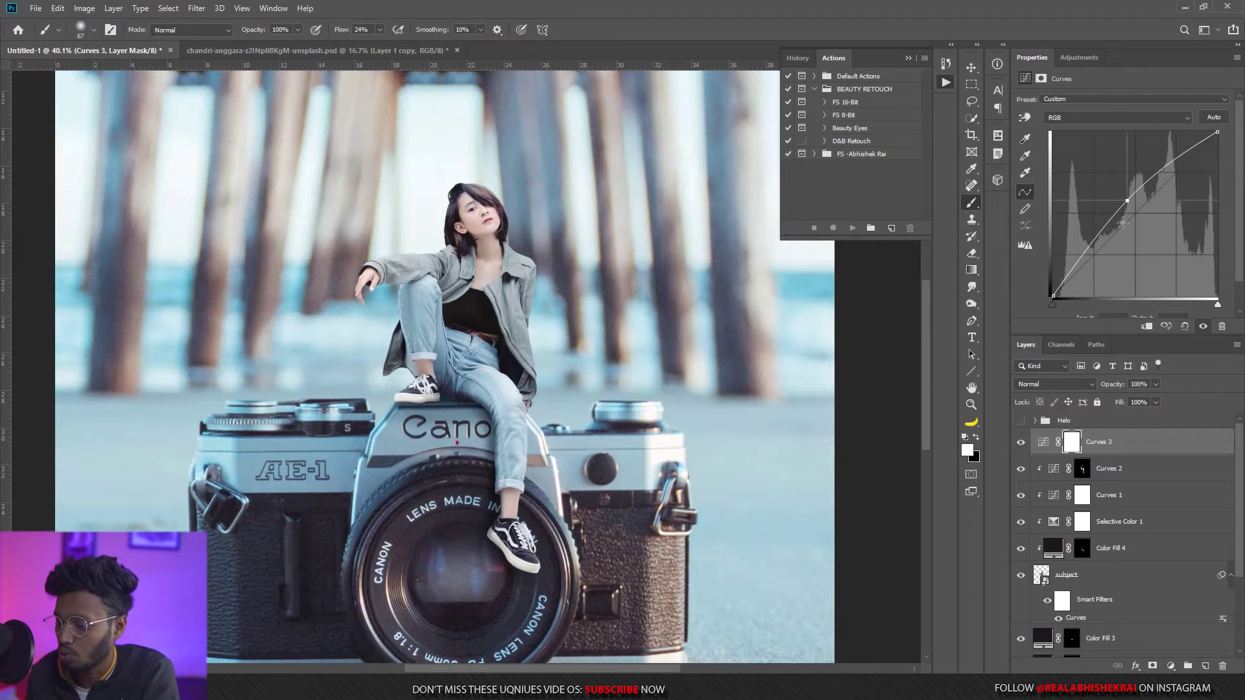
key(ctrl+alt+g)
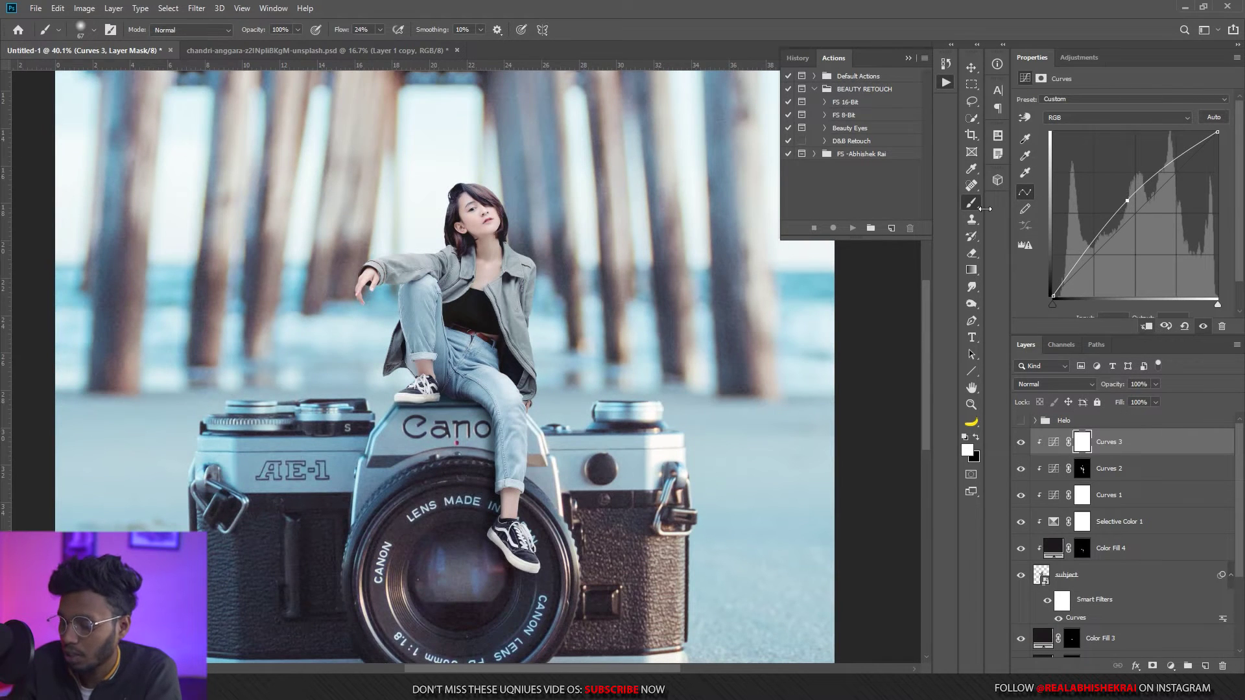
key(ctrl+i)
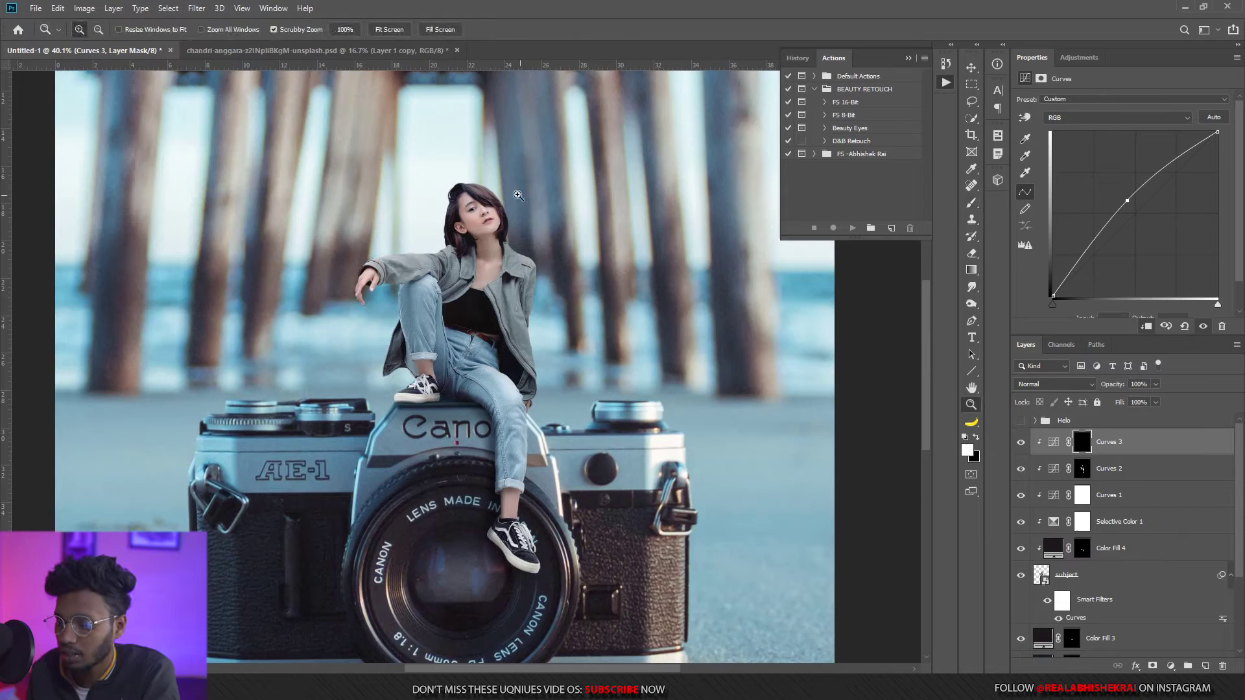
drag(480, 215, 959, 215)
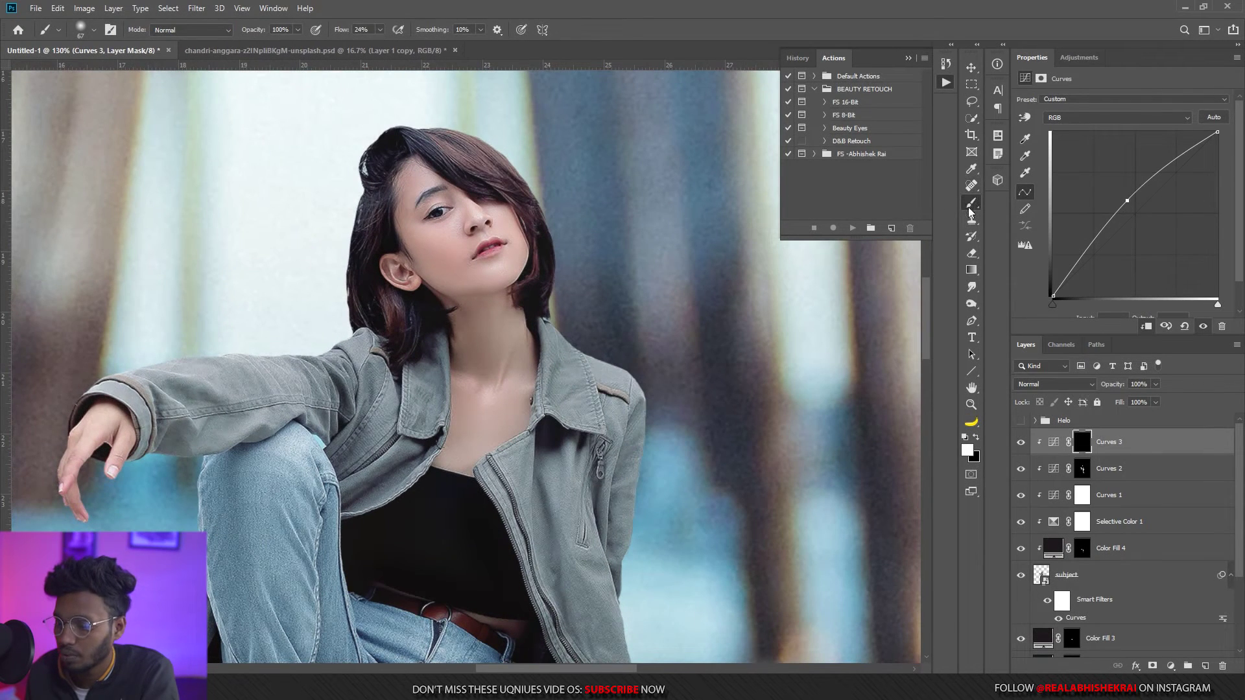
Paint highlights on the right edge of her hair, the jacket edge and zipper.
mouse_move(523, 185)
mouse_down()
mouse_move(534, 201)
mouse_move(481, 223)
mouse_up()
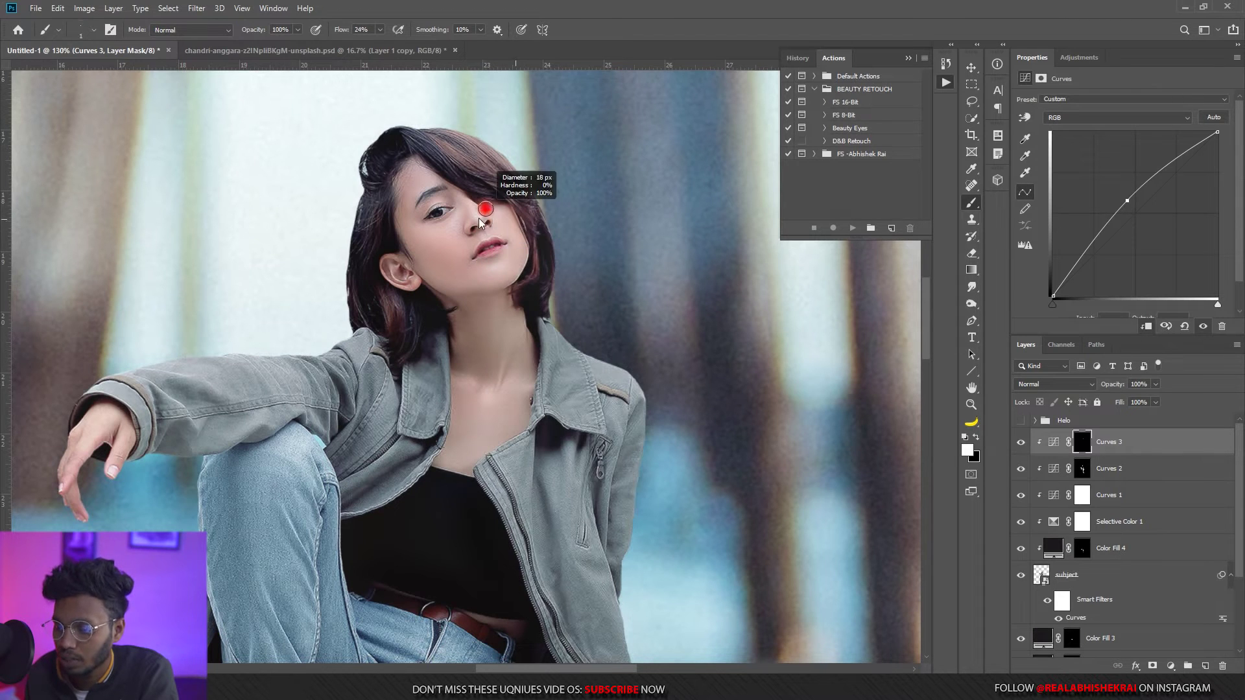
drag(475, 173, 512, 175)
mouse_move(545, 279)
mouse_down()
mouse_move(616, 366)
mouse_move(653, 442)
mouse_up()
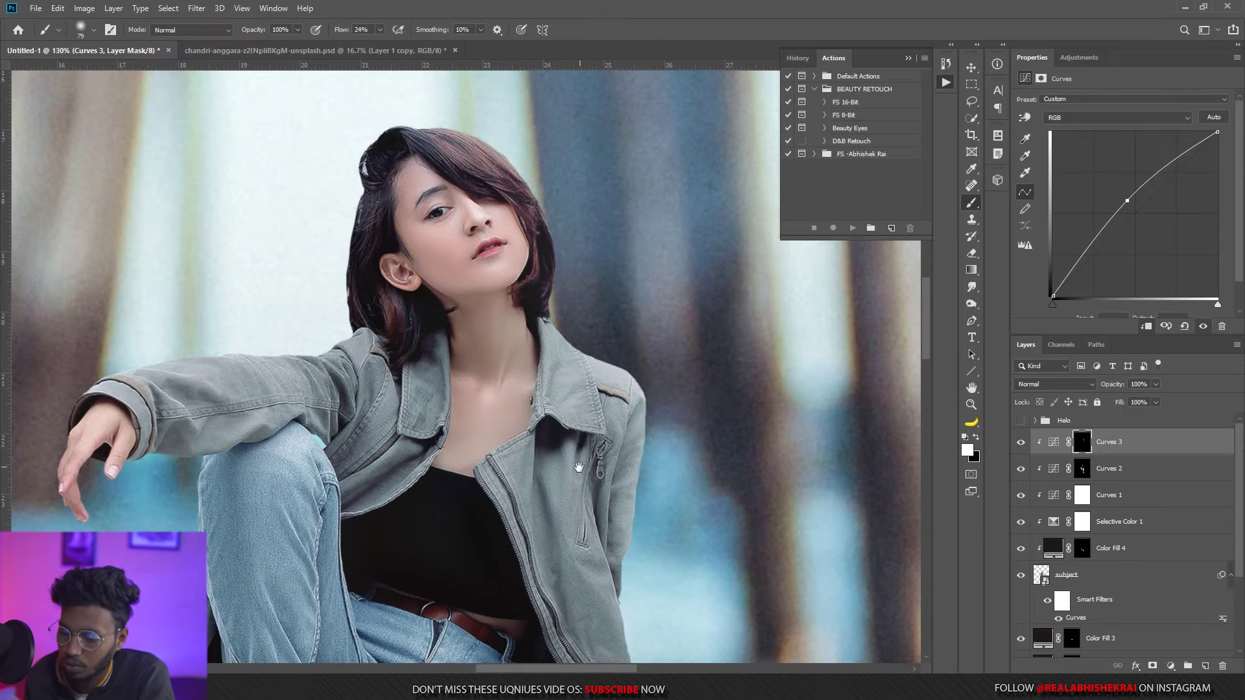
scroll(548, 334, down, 3)
drag(380, 30, 367, 47)
mouse_move(480, 266)
mouse_down()
mouse_move(542, 350)
mouse_move(635, 584)
mouse_up()
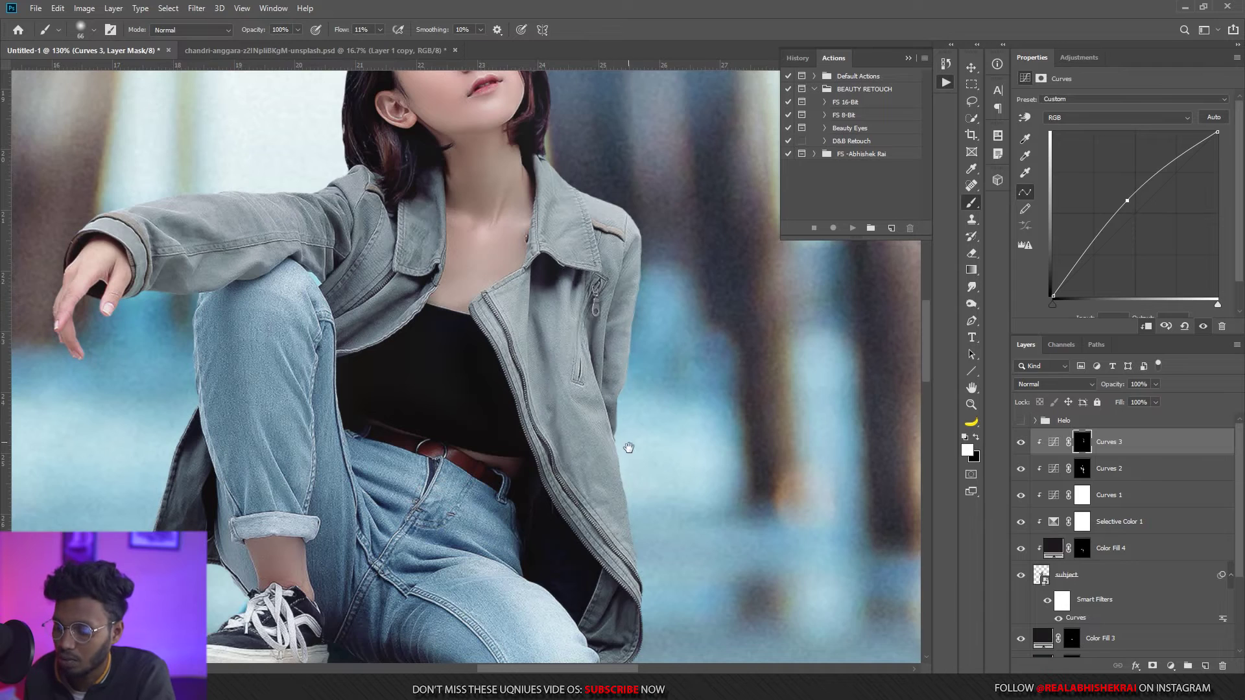
Brighten the jeans' right edge, the thigh, and the ankle and shoe.
scroll(628, 448, down, 6)
mouse_move(569, 301)
mouse_down()
mouse_move(594, 395)
mouse_move(563, 594)
mouse_up()
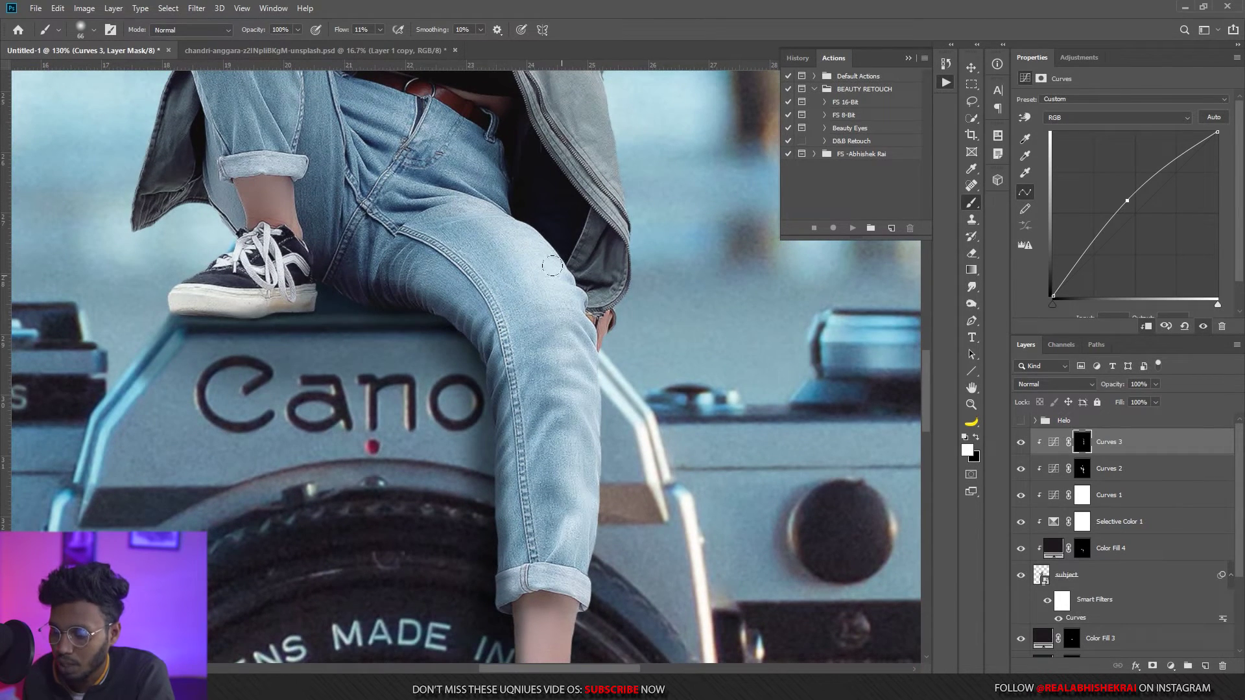
scroll(584, 395, down, 1)
scroll(574, 363, down, 2)
drag(601, 439, 591, 431)
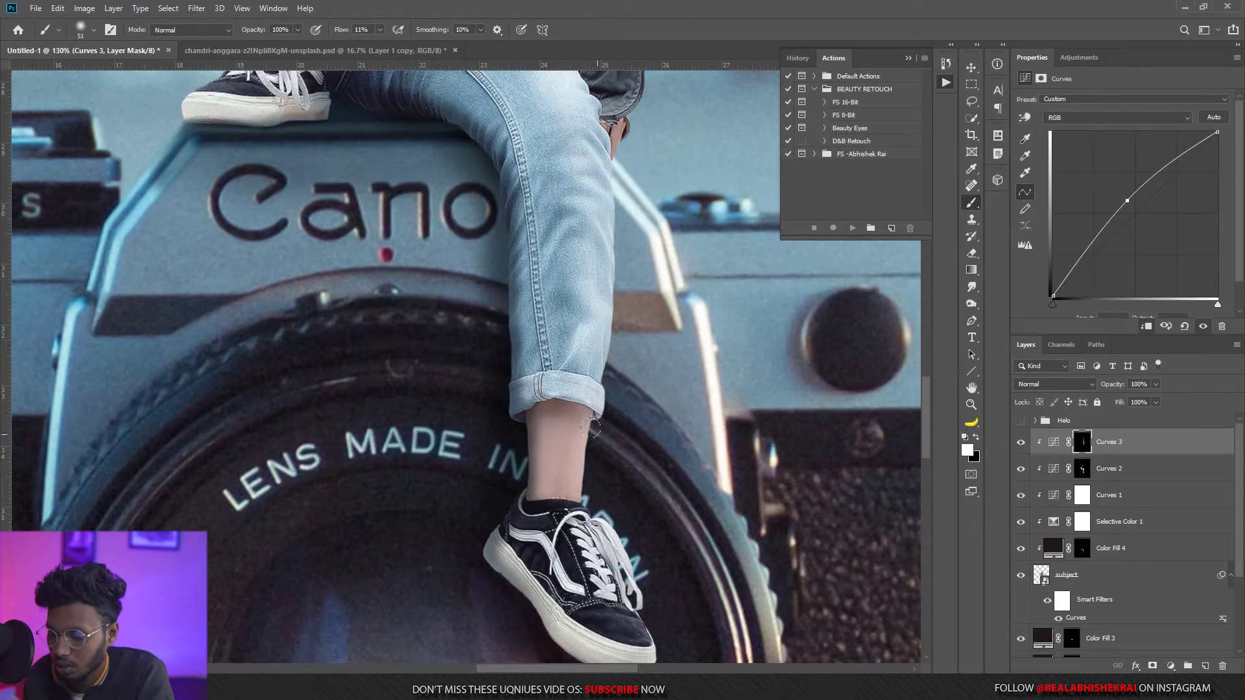
scroll(591, 427, down, 2)
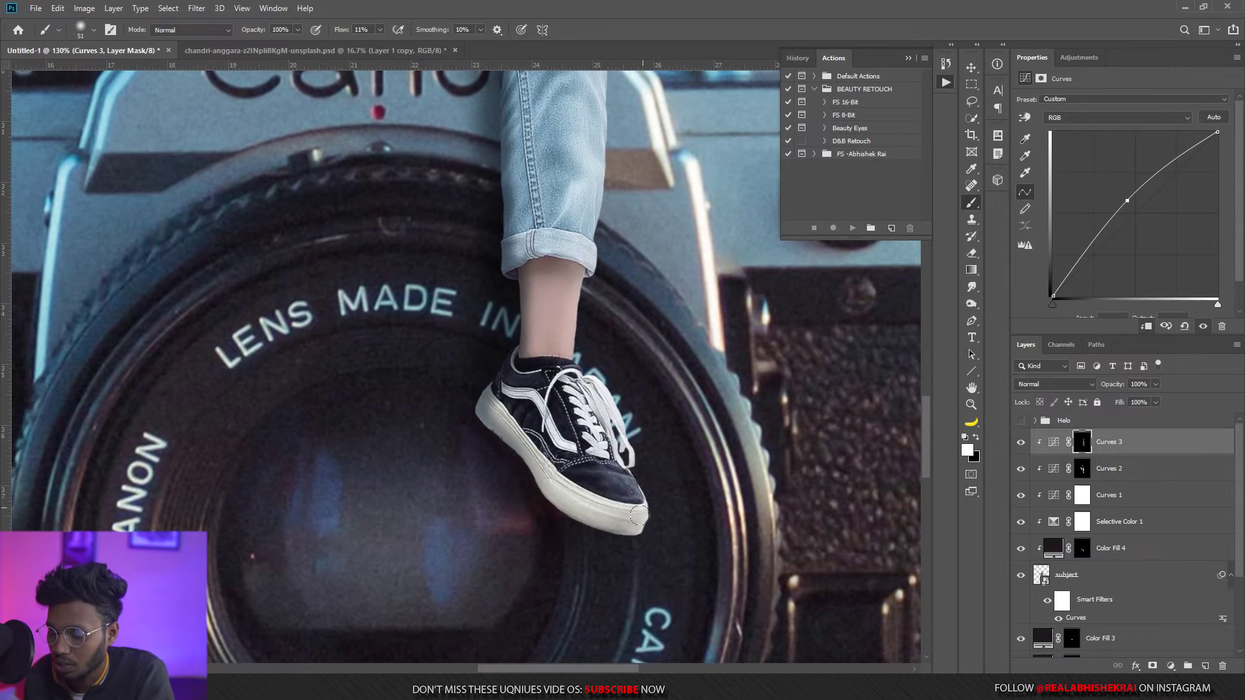
scroll(512, 346, up, 5)
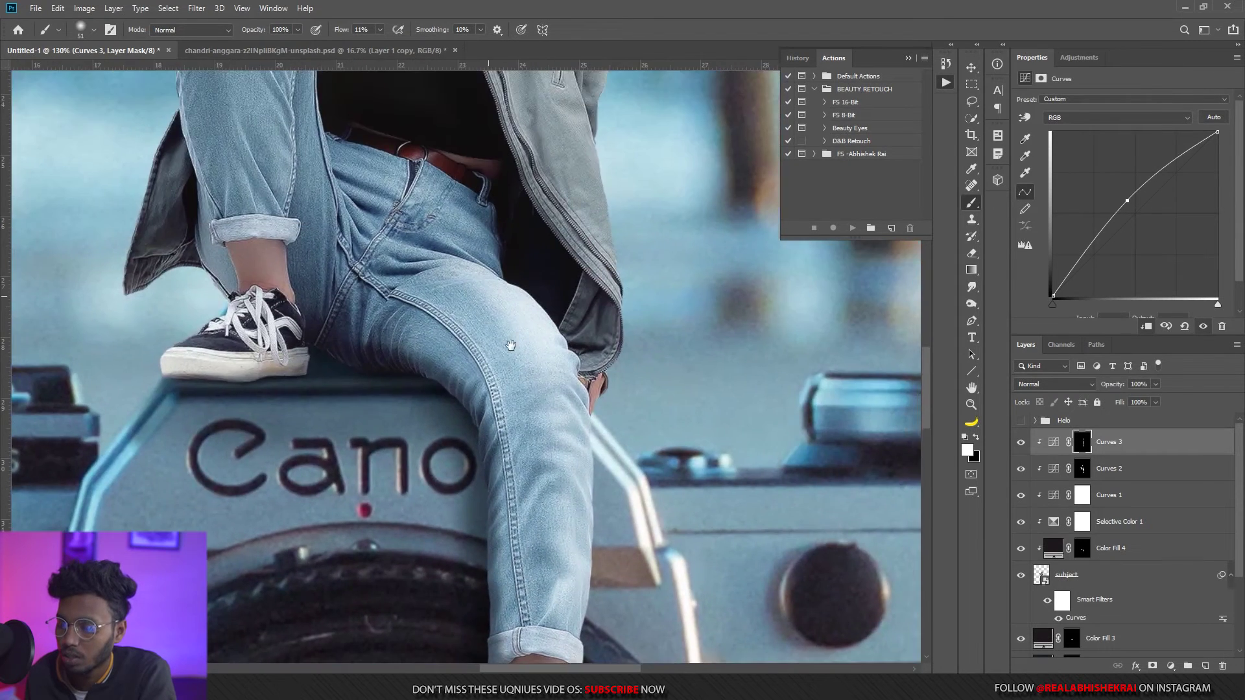
drag(511, 345, 624, 623)
mouse_move(393, 295)
mouse_down()
mouse_move(385, 472)
mouse_move(372, 298)
mouse_move(372, 482)
mouse_move(398, 564)
mouse_up()
scroll(399, 564, down, 2)
mouse_move(399, 457)
mouse_down()
mouse_move(300, 467)
mouse_move(299, 479)
mouse_up()
Brighten the jacket sleeve from cuff to elbow, the hand and the collar.
drag(356, 215, 382, 445)
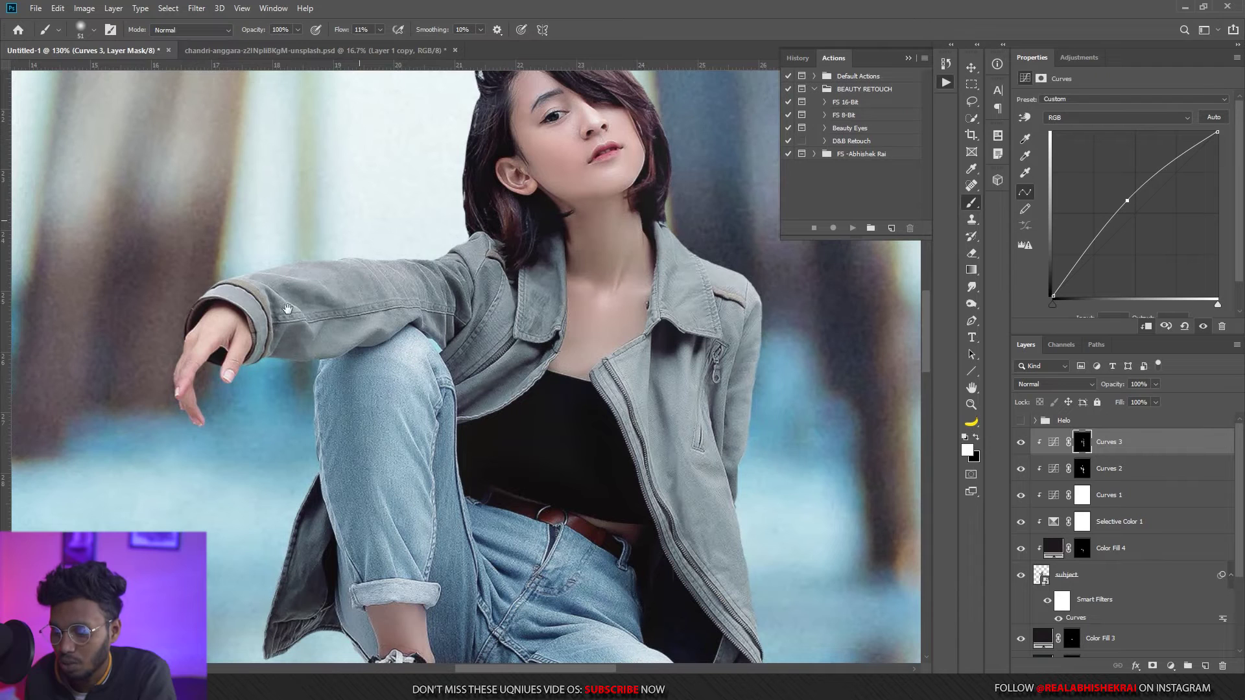
mouse_move(263, 298)
mouse_down()
mouse_move(251, 318)
mouse_move(390, 305)
mouse_move(466, 278)
mouse_up()
drag(193, 370, 240, 321)
drag(528, 304, 523, 306)
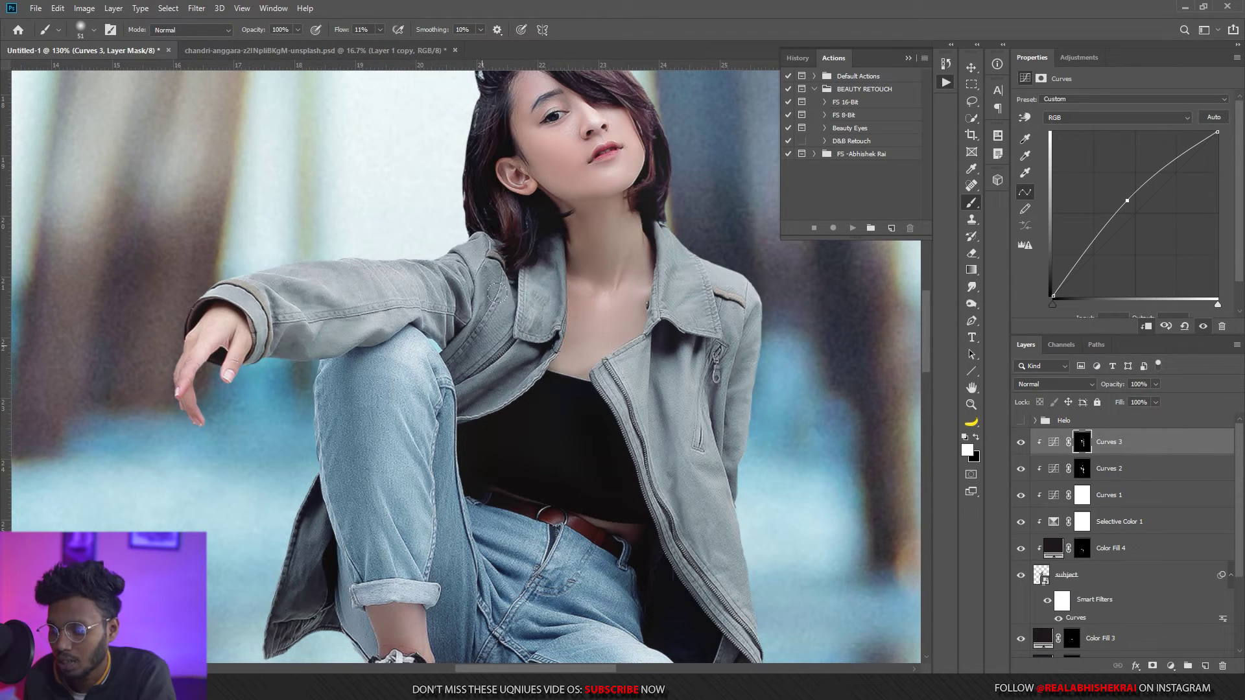
drag(457, 349, 370, 447)
drag(544, 354, 584, 359)
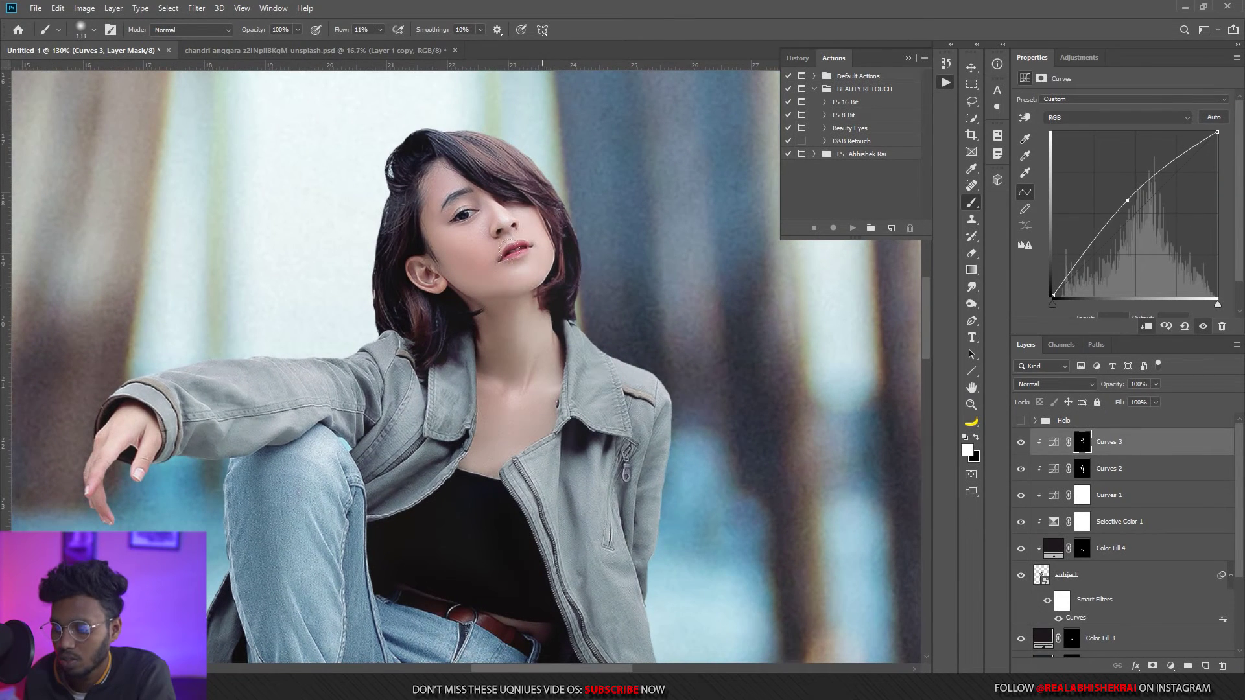
key(ctrl+minus)
key(ctrl+minus)
key(ctrl+minus)
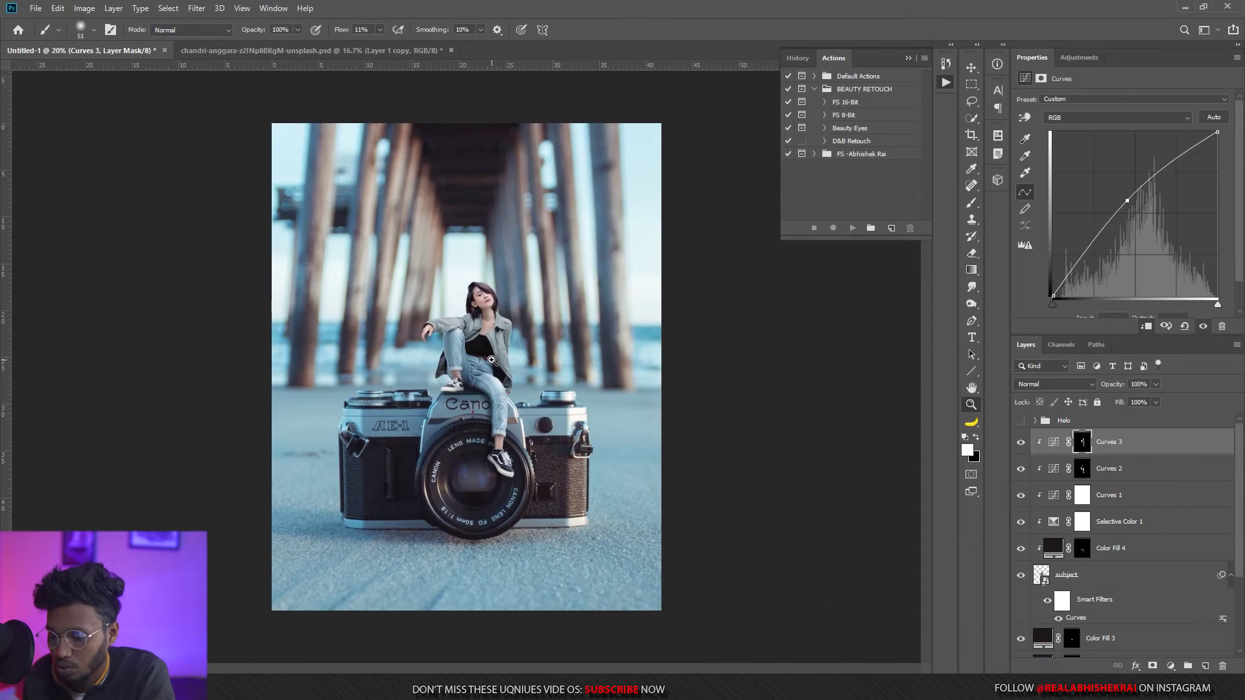
key(ctrl+plus)
key(ctrl+plus)
click(1021, 443)
click(1021, 443)
click(1021, 445)
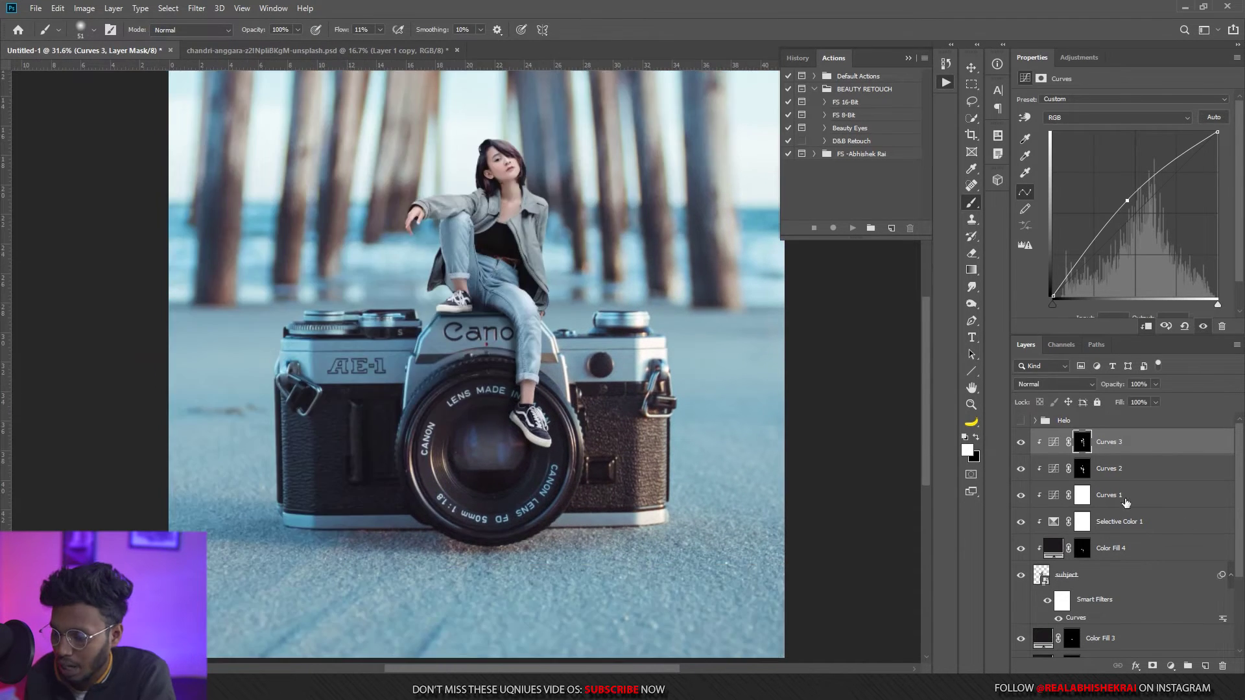
drag(1240, 534, 1239, 611)
scroll(1135, 552, up, 2)
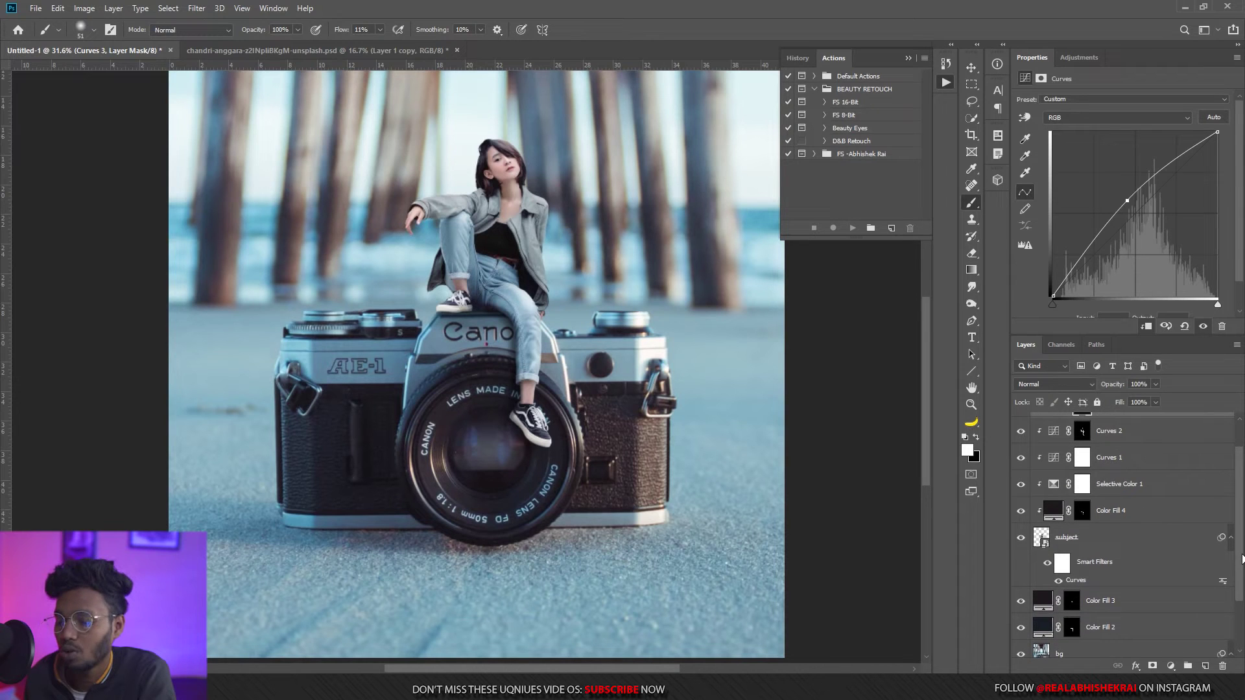
scroll(1135, 564, down, 1)
scroll(1135, 564, down, 1)
click(1142, 580)
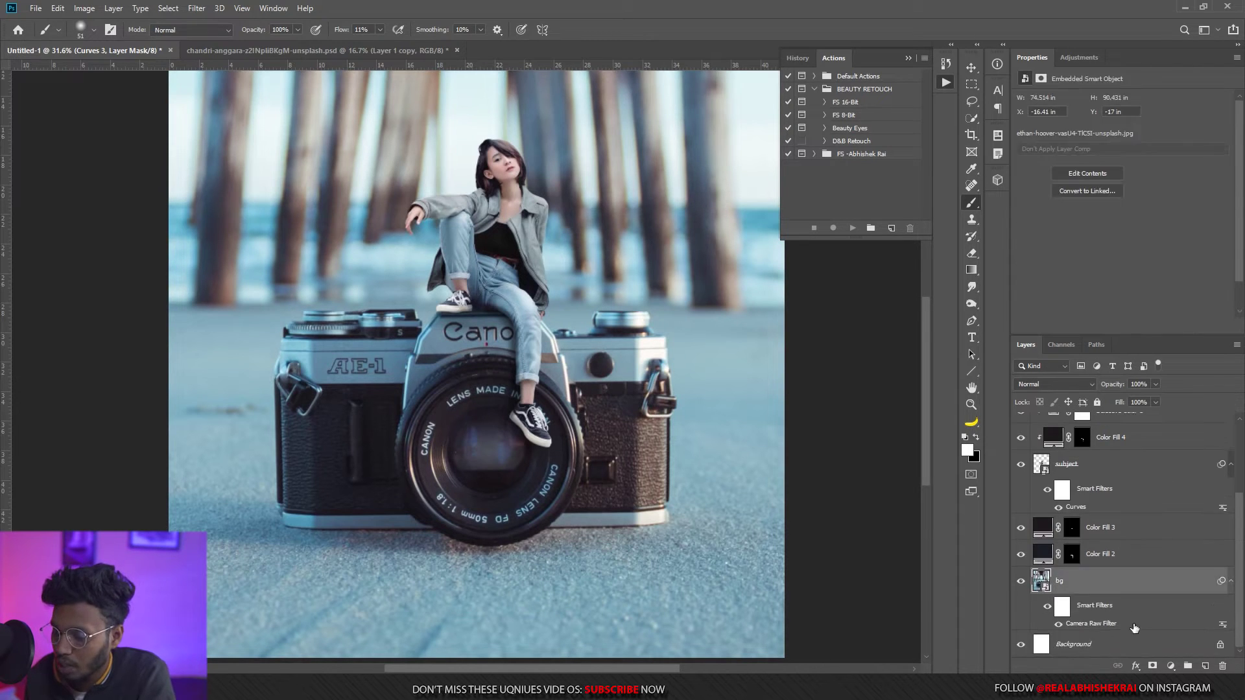
Add Layer 1 above bg, fill it with 50% gray, and blend it in Linear Light.
click(1205, 667)
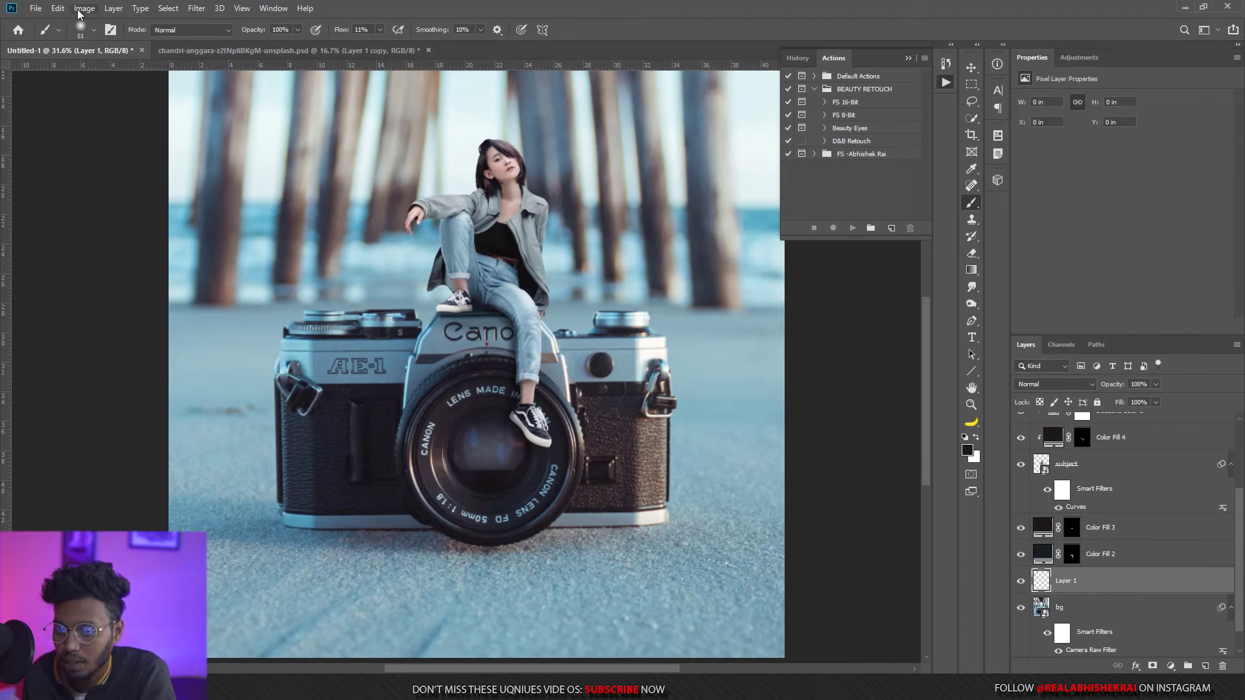
click(58, 8)
click(68, 210)
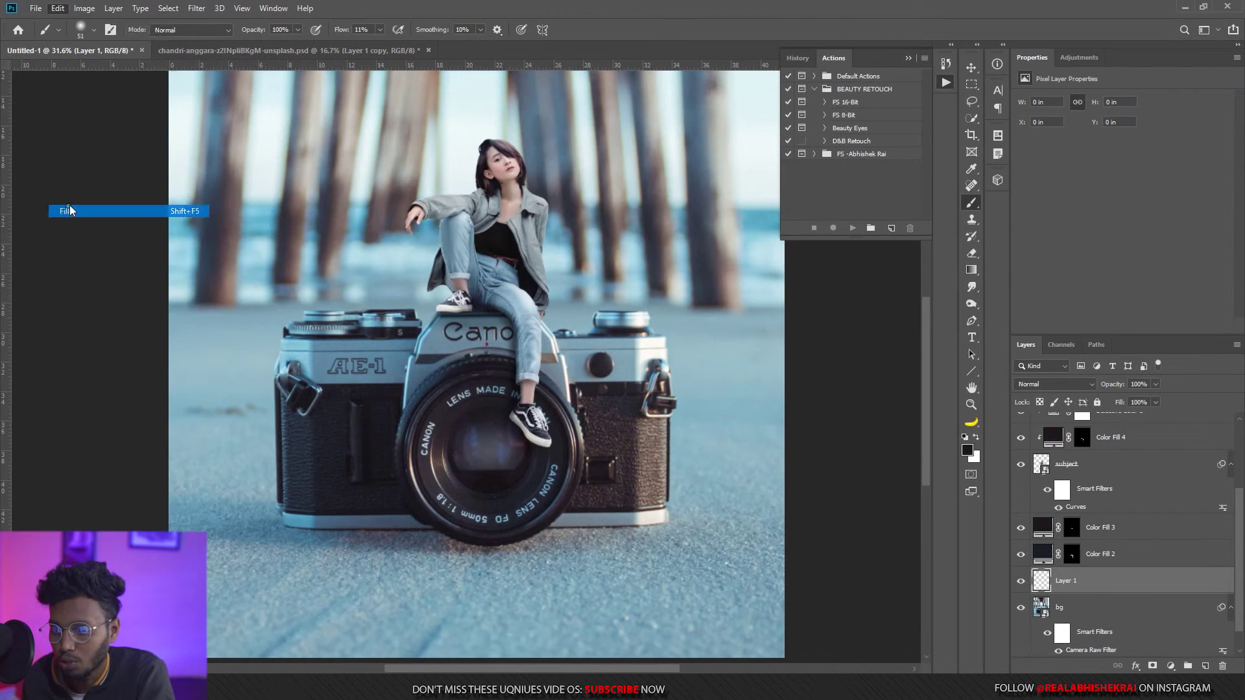
click(702, 182)
key(b)
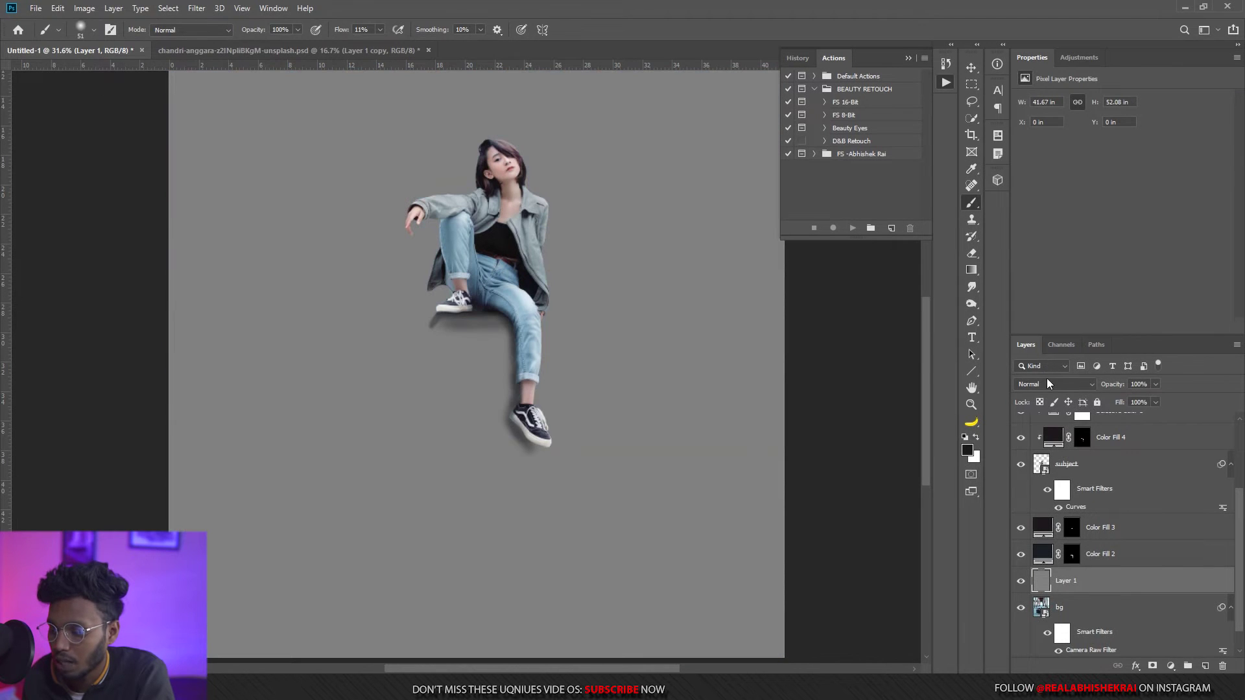
click(1047, 382)
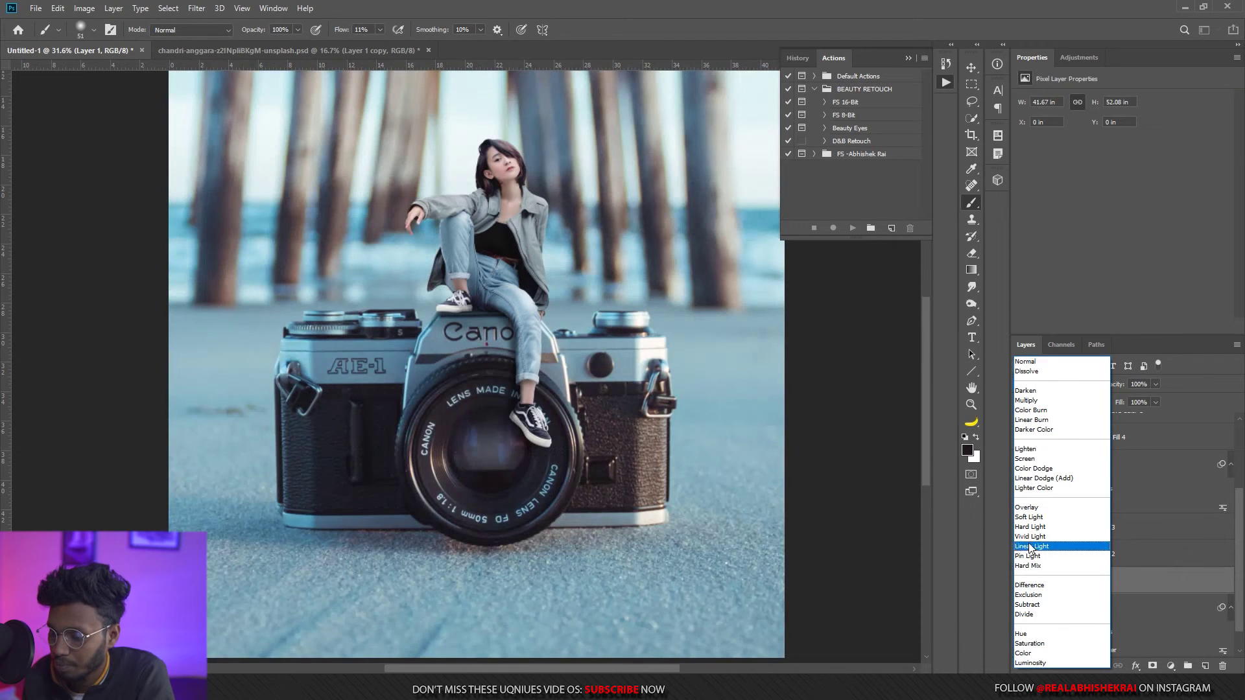
click(1032, 546)
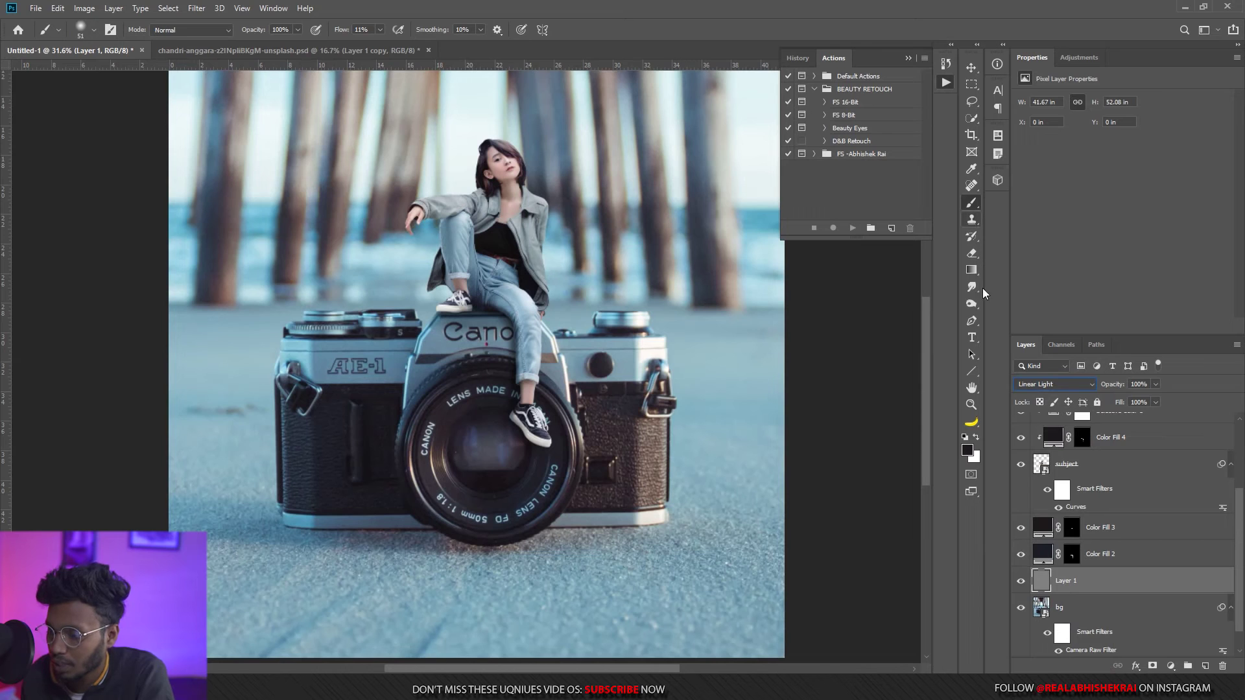
right_click(971, 305)
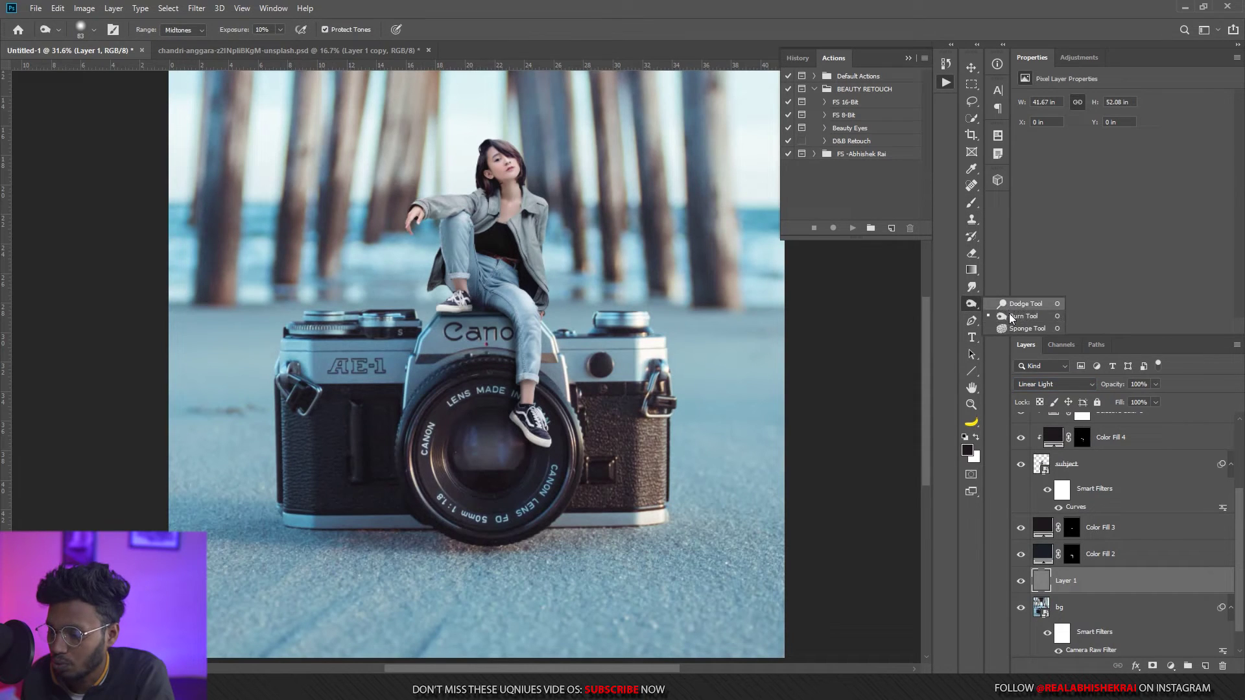
Dodge the lens rim and the camera plate right of the lens on Layer 1.
click(1014, 305)
mouse_move(661, 364)
mouse_down()
mouse_move(626, 322)
mouse_move(650, 360)
mouse_move(659, 454)
mouse_move(647, 484)
mouse_move(655, 356)
mouse_move(657, 435)
mouse_up()
mouse_move(587, 354)
mouse_down()
mouse_move(554, 356)
mouse_move(568, 505)
mouse_up()
mouse_move(564, 351)
mouse_down()
mouse_move(609, 354)
mouse_move(615, 440)
mouse_up()
mouse_move(556, 405)
mouse_down()
mouse_move(574, 483)
mouse_move(515, 551)
mouse_up()
Burn the top plate edge left of the lettering at 1% exposure with a 137 brush.
right_click(971, 305)
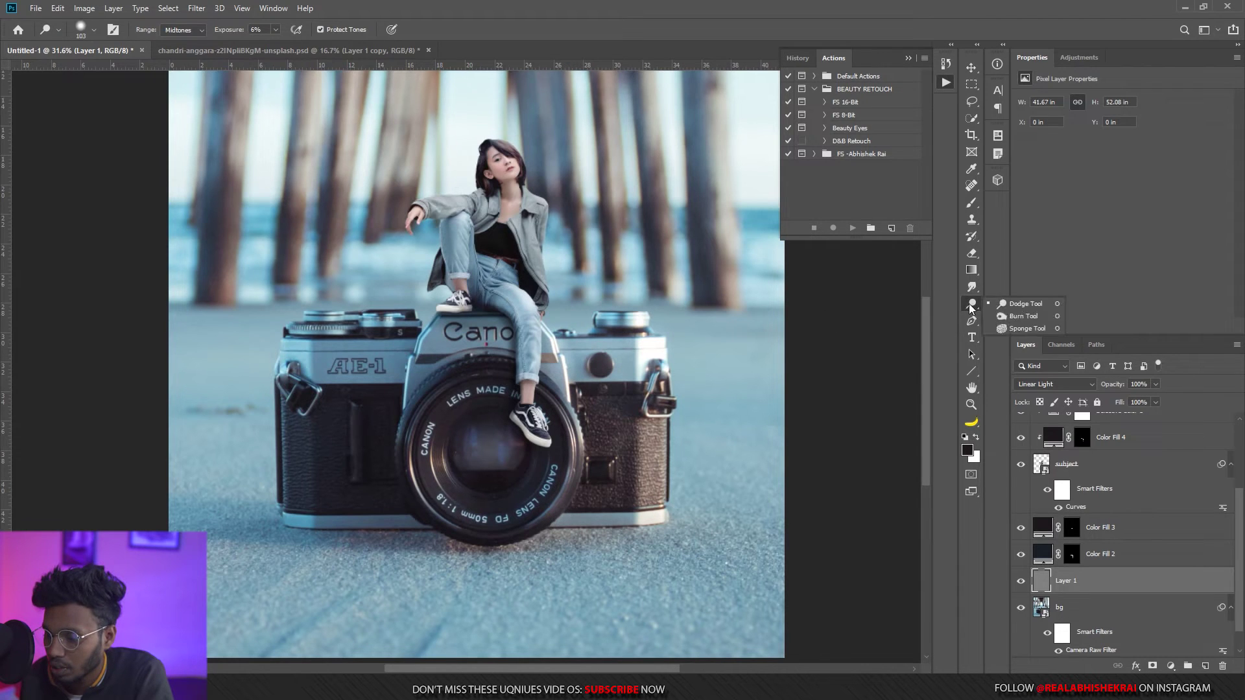
click(1038, 316)
drag(412, 368, 415, 356)
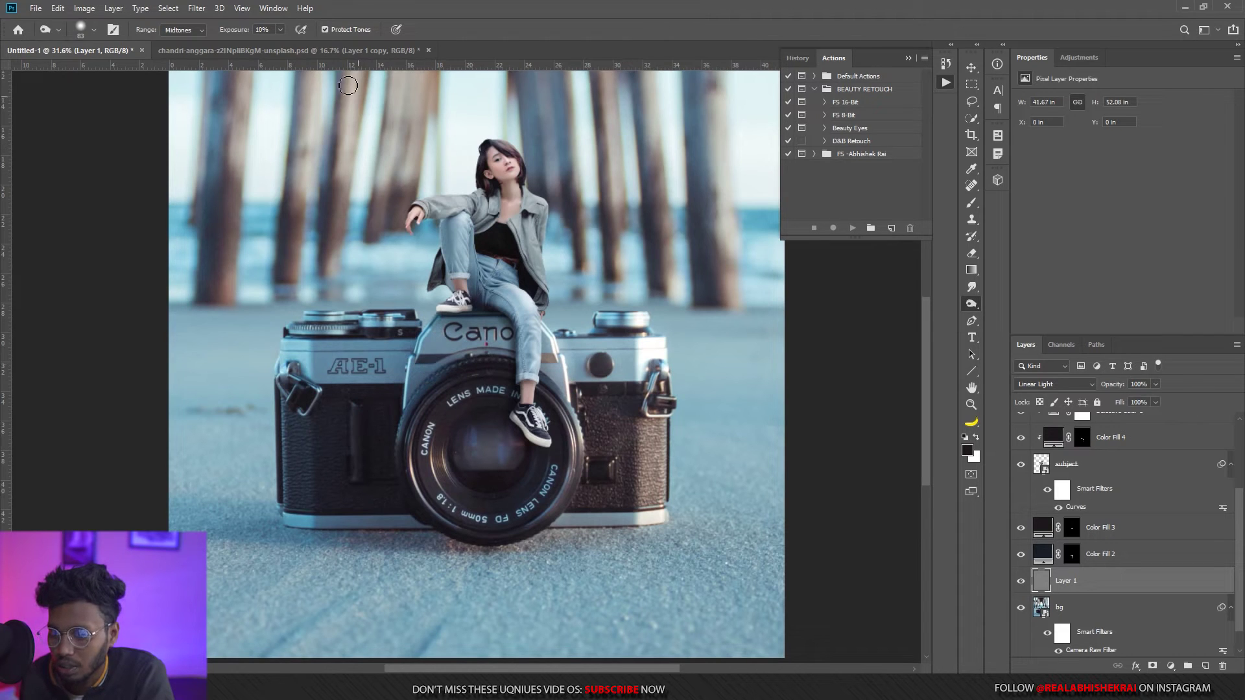
click(280, 29)
drag(275, 42, 270, 42)
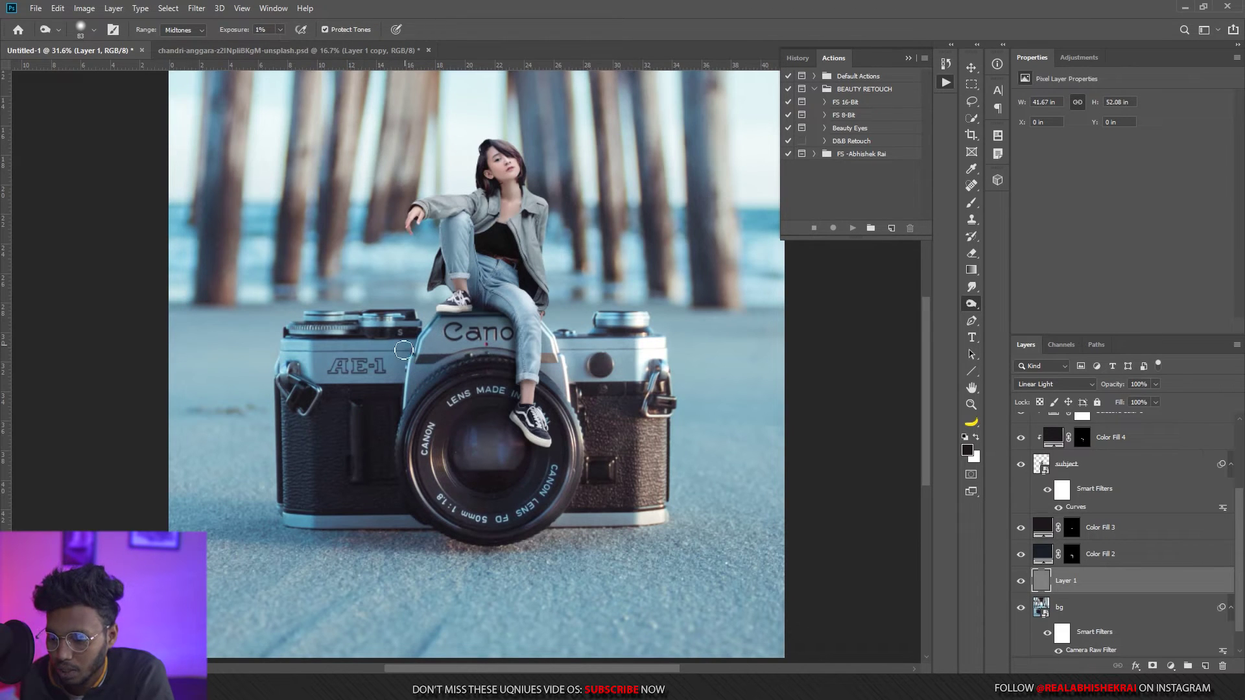
key(bracketright)
key(bracketright)
key(bracketright)
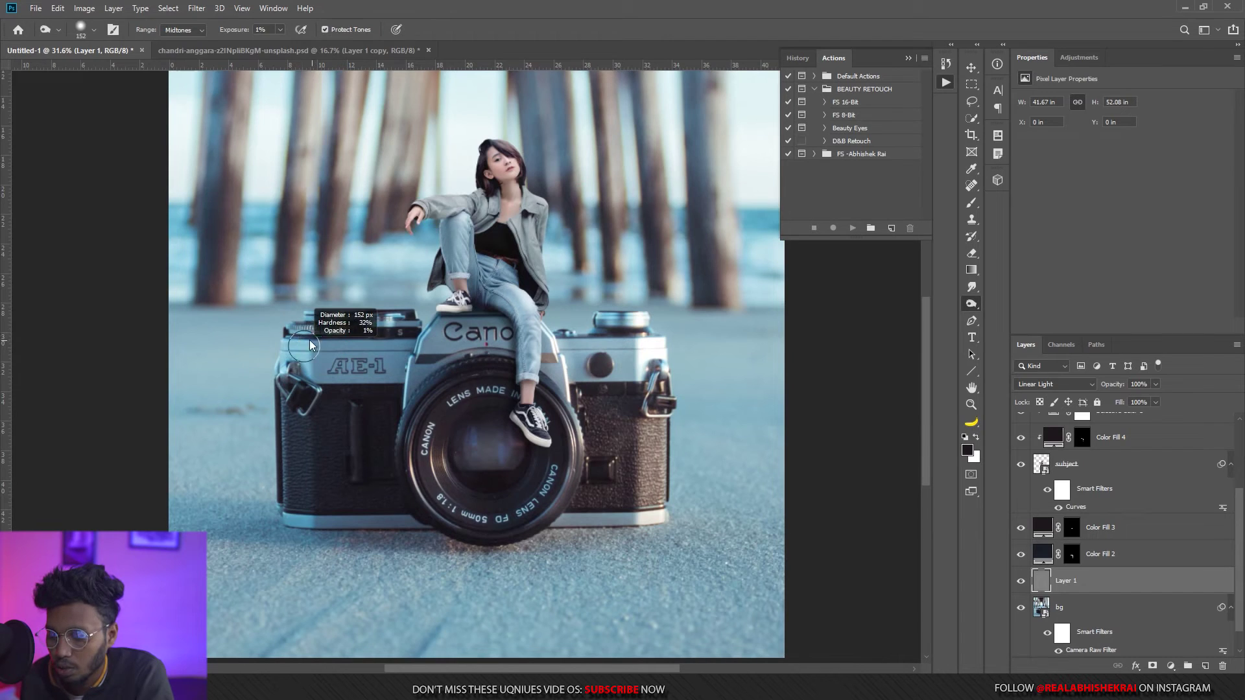
drag(319, 431, 388, 388)
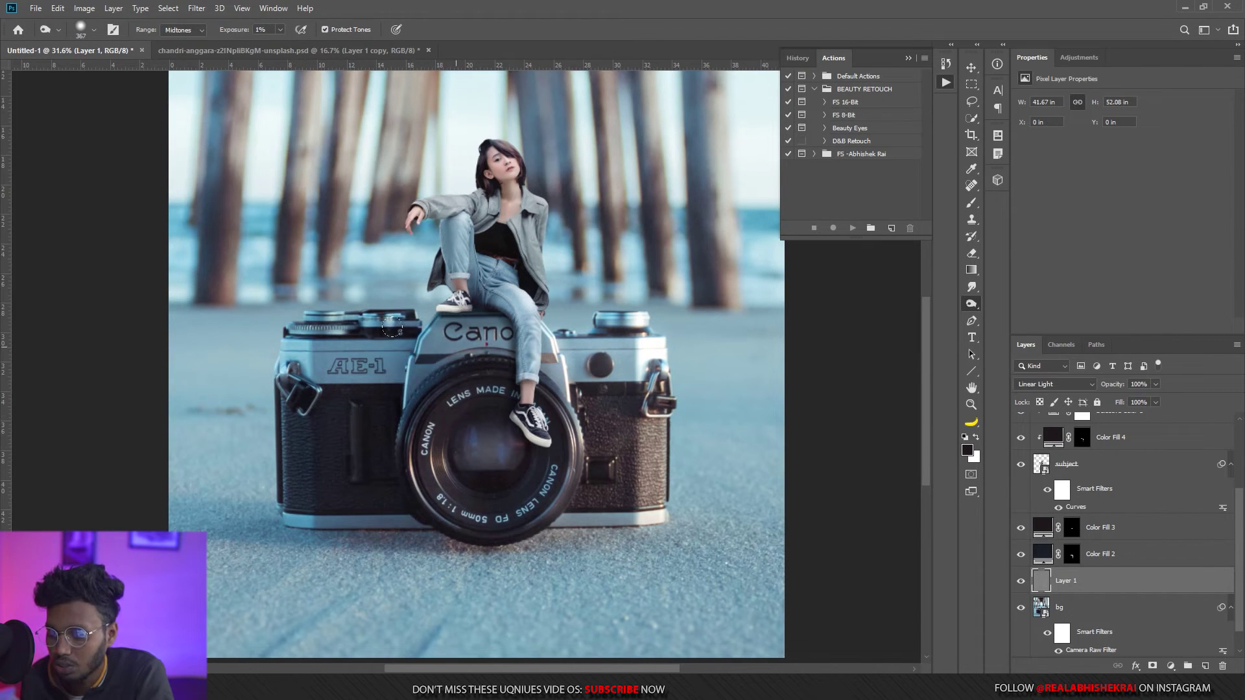
drag(383, 329, 308, 330)
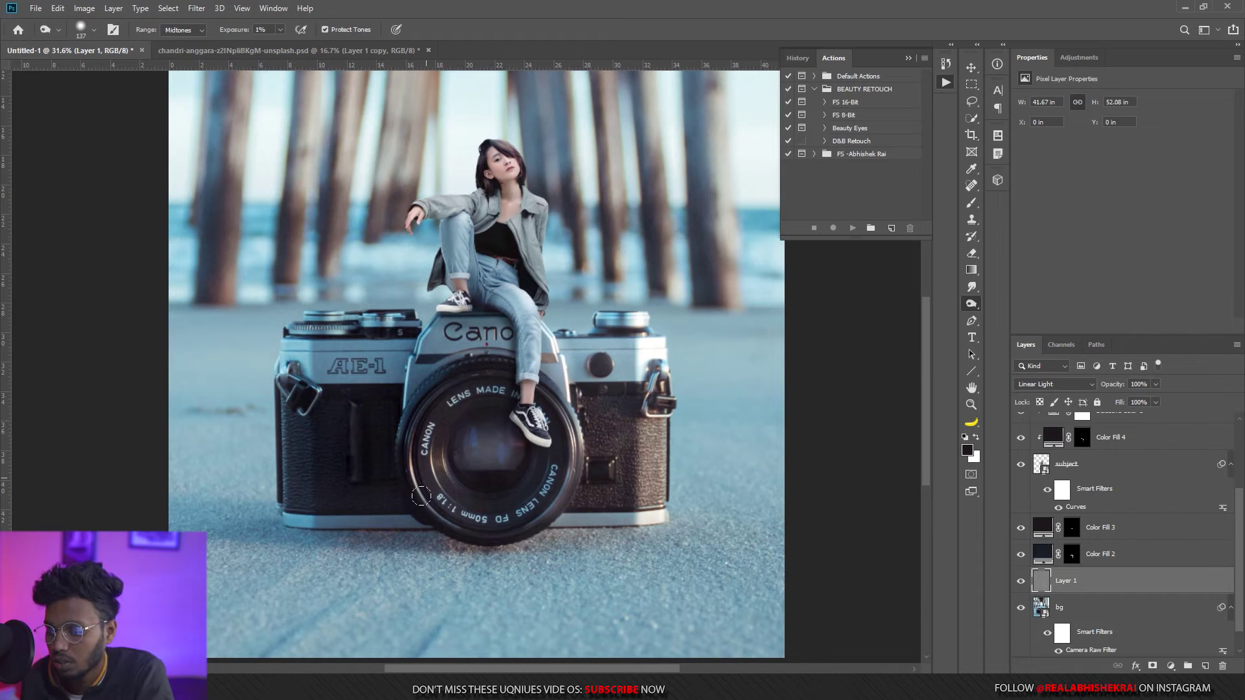
Toggle Layer 1's visibility to compare the lighting before and after.
click(1028, 584)
click(1025, 585)
click(1025, 587)
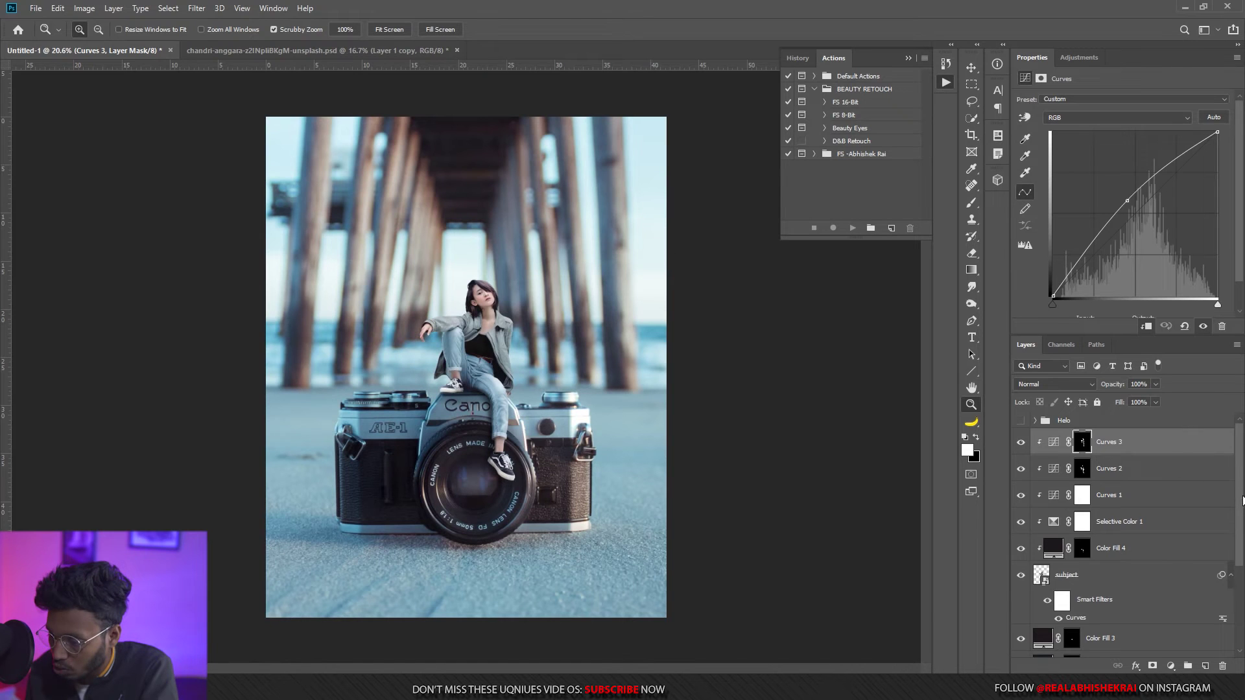
Group the composite layers from subject through bg into Group 1.
scroll(1129, 518, down, 5)
shift+click(1077, 599)
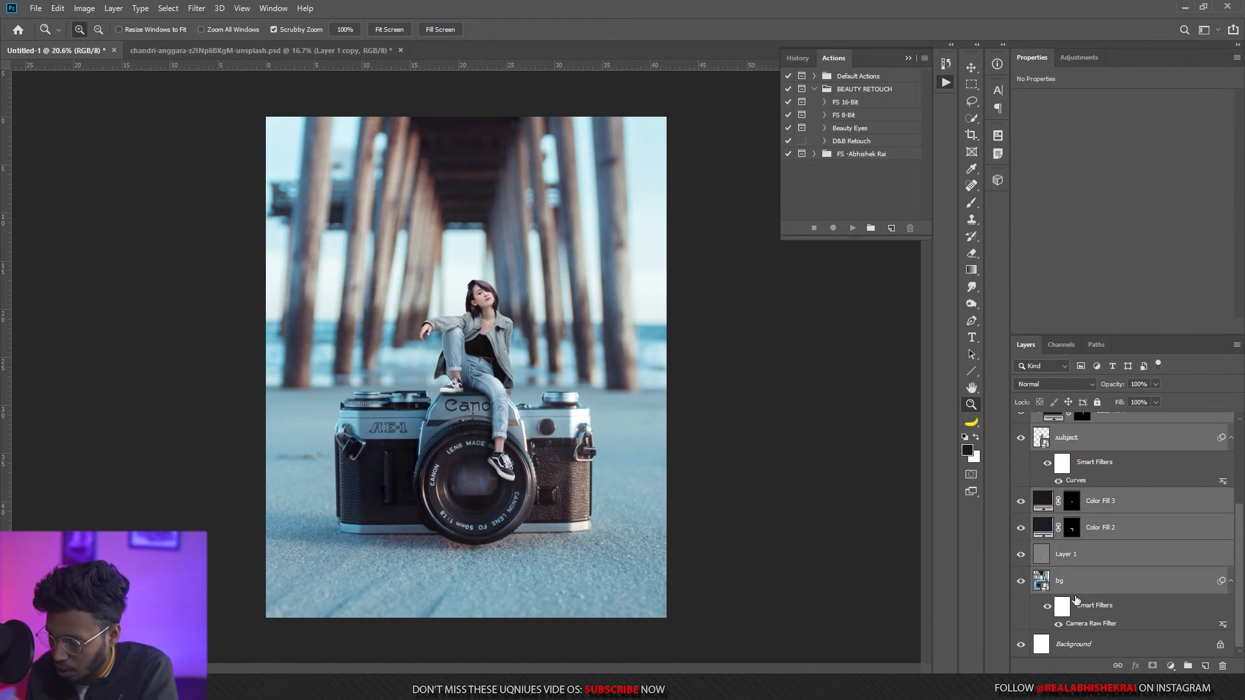
click(1187, 667)
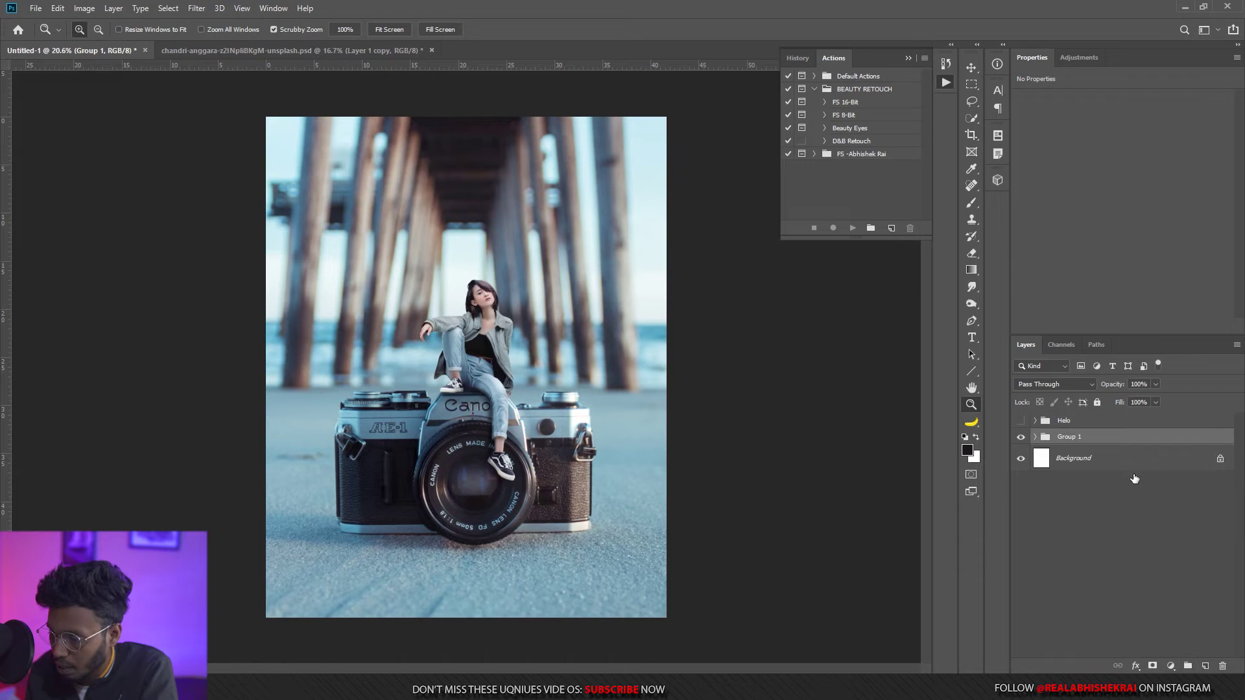
Delete the Background and Helo layers, then zoom in on the woman and camera.
drag(1135, 462, 1222, 666)
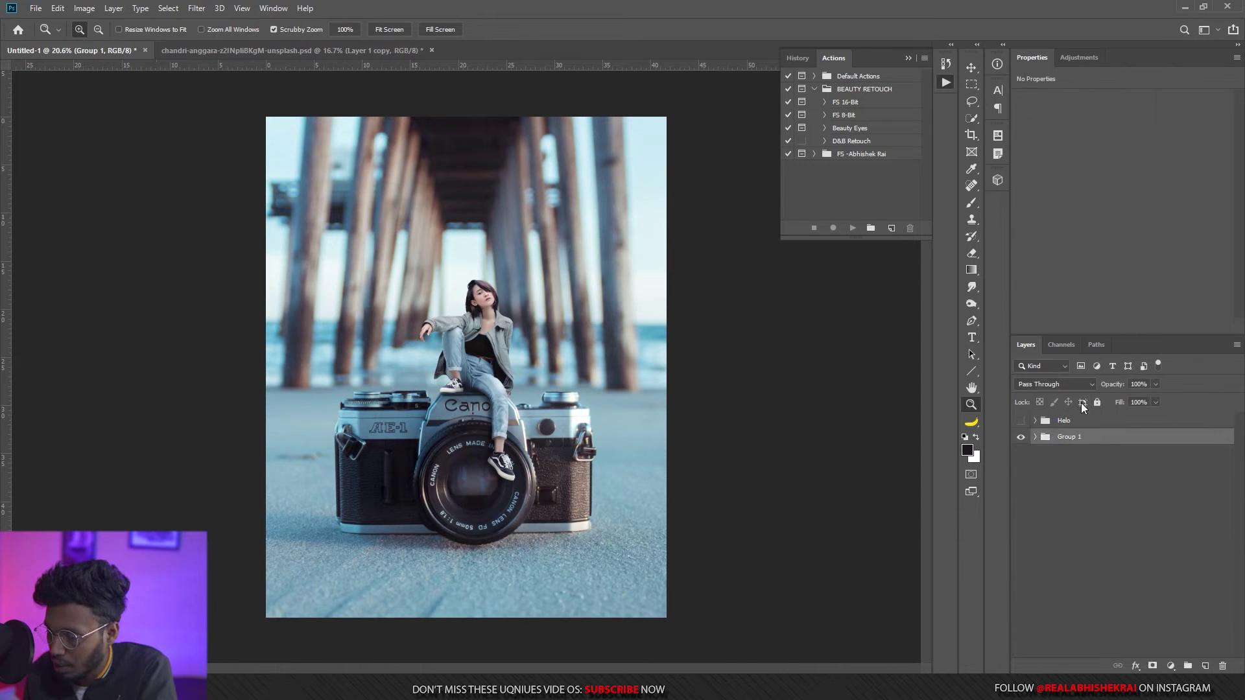
drag(1067, 420, 1223, 667)
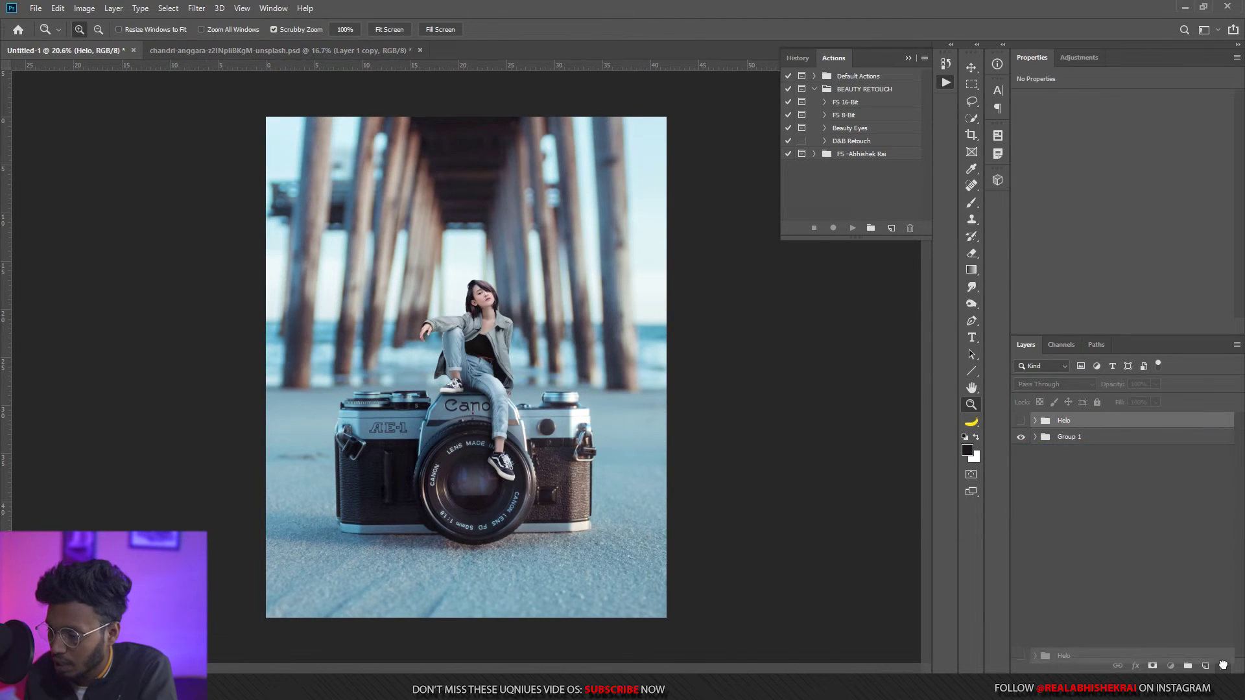
mouse_move(454, 441)
mouse_down()
mouse_move(561, 338)
mouse_move(501, 427)
mouse_move(538, 425)
mouse_up()
click(1036, 421)
With Group 1 active, make a Color Range selection of the light camera tones at about 51 fuzziness.
click(1072, 450)
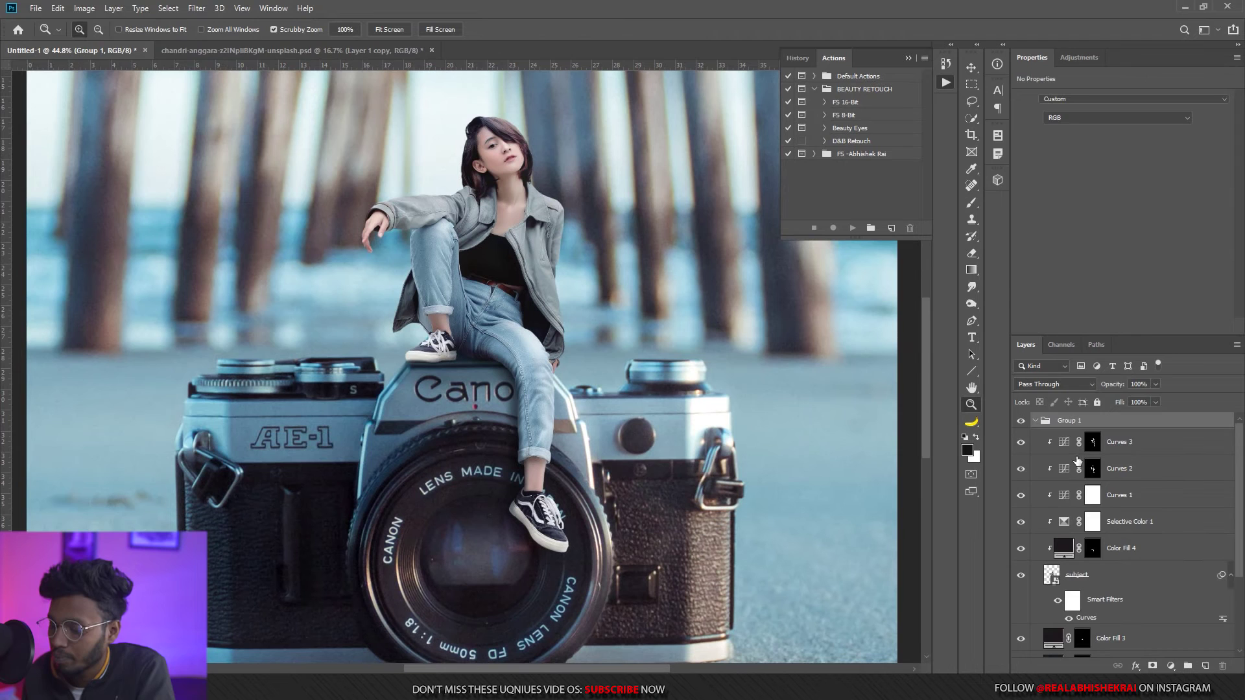
click(1052, 421)
click(168, 8)
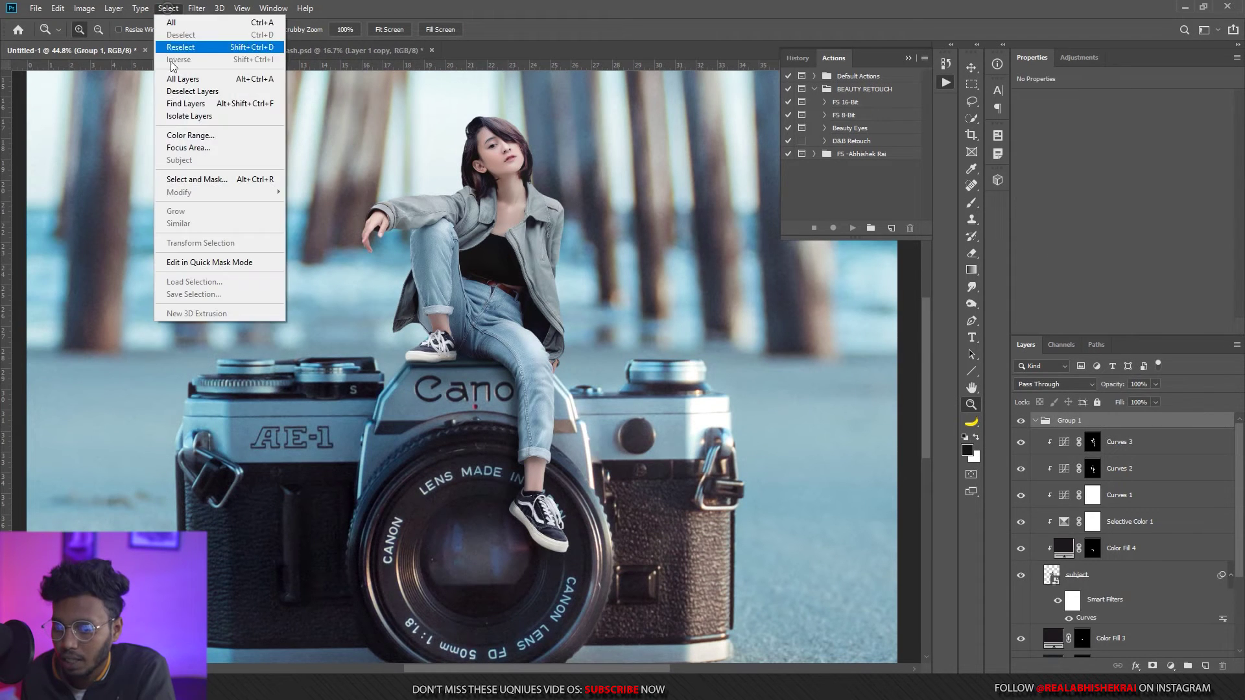
click(190, 135)
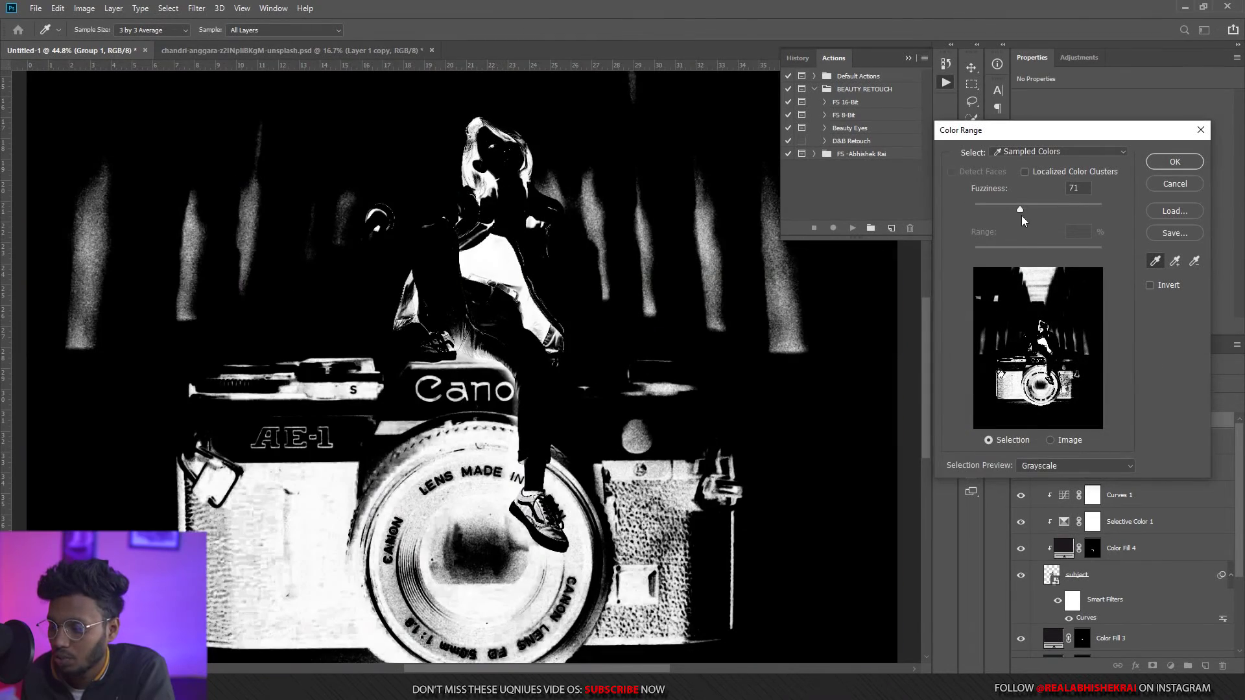
drag(1020, 210, 1008, 211)
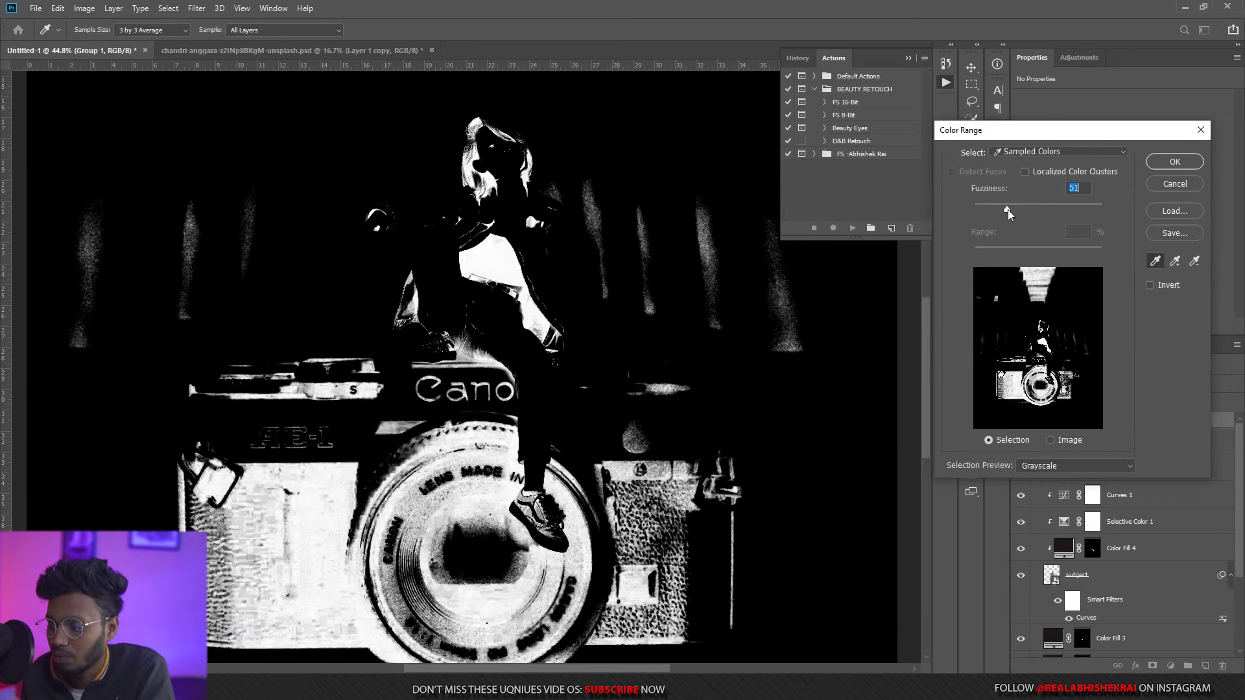
click(1175, 161)
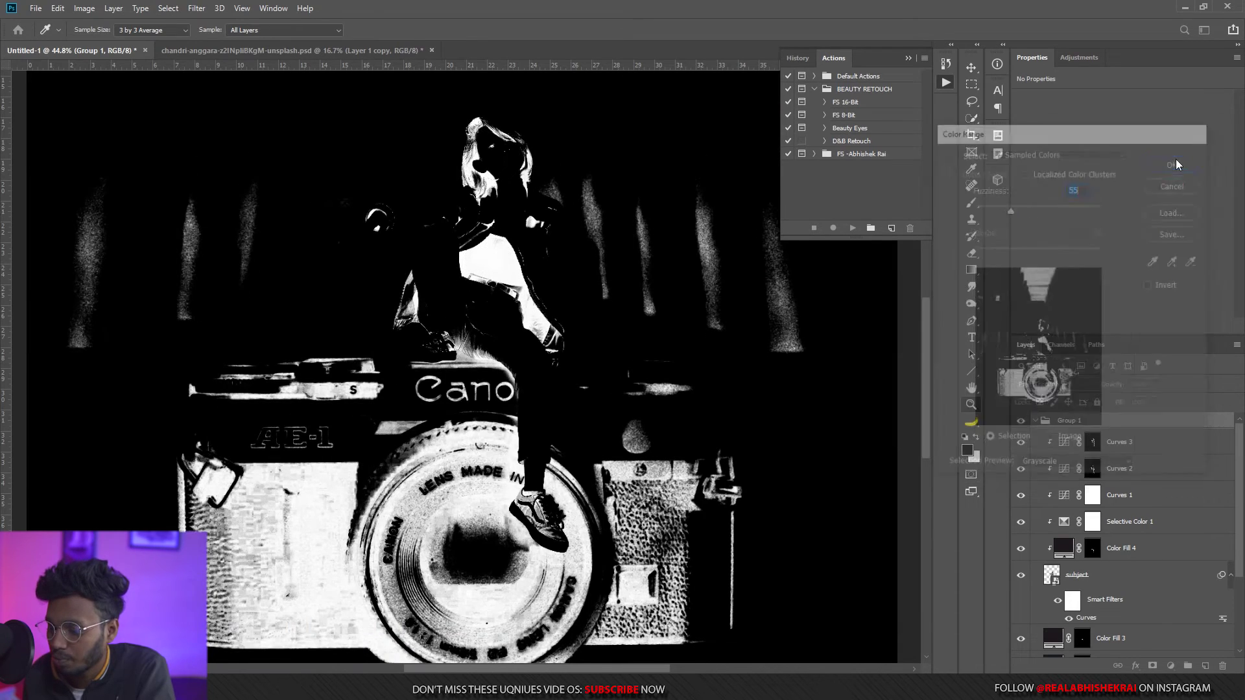
Add a dark Solid Color fill layer, Color Fill 5, to Group 1.
click(1171, 666)
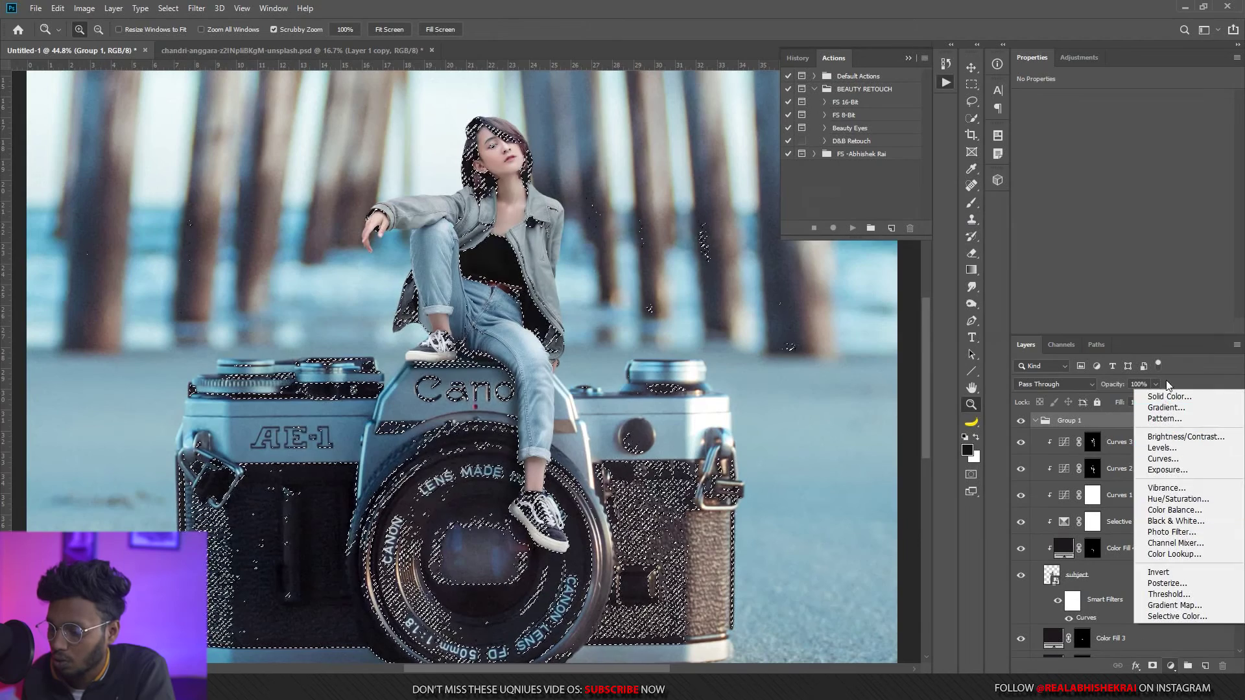
click(1168, 397)
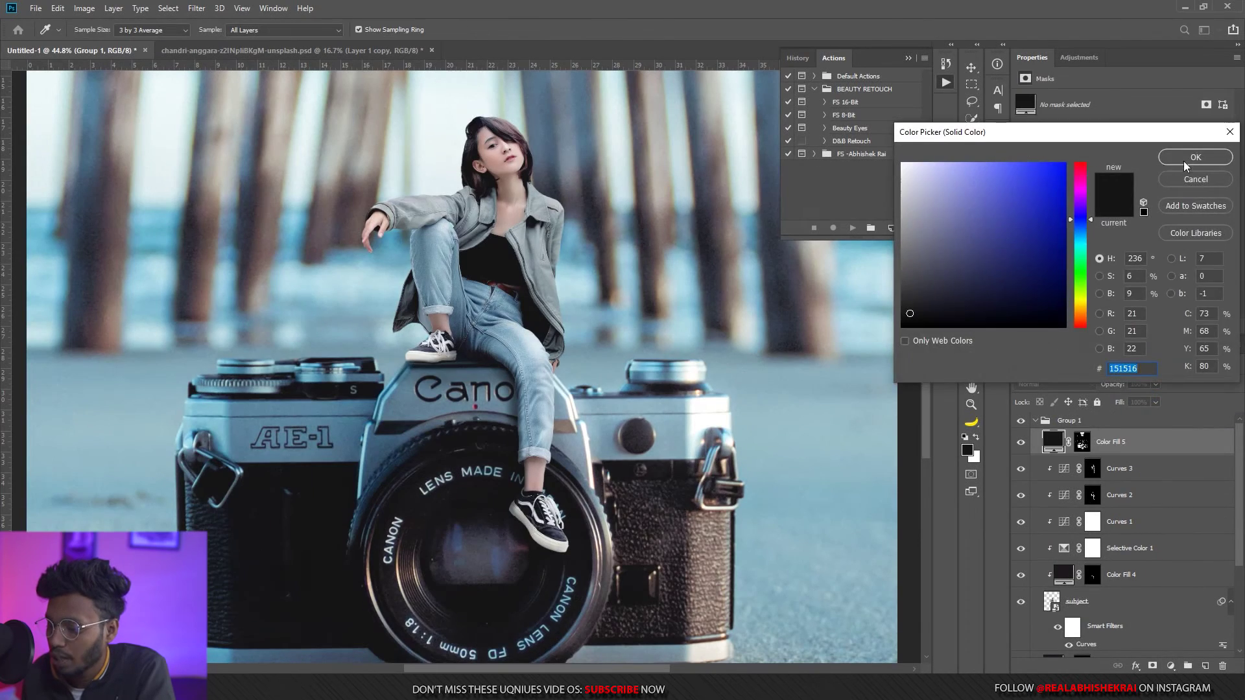
click(1186, 161)
double_click(1054, 444)
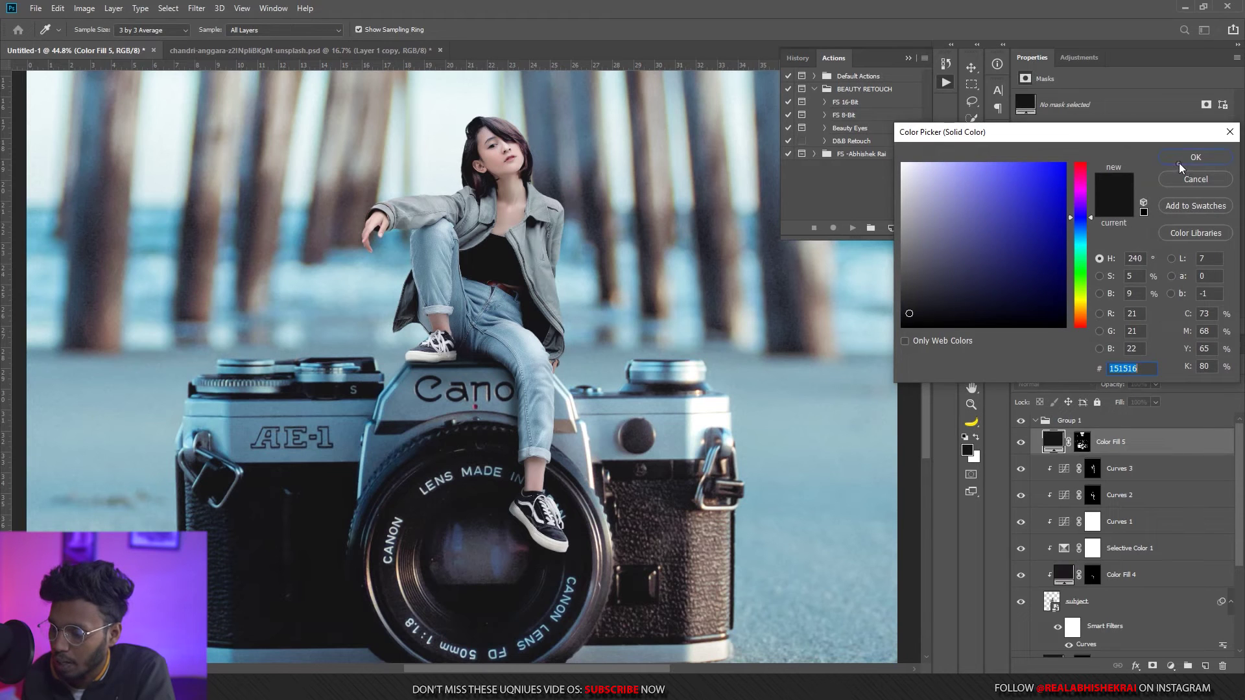
click(1179, 162)
Clip Color Fill 5 to the layer below and recolour it purple-black 19171c.
right_click(1121, 442)
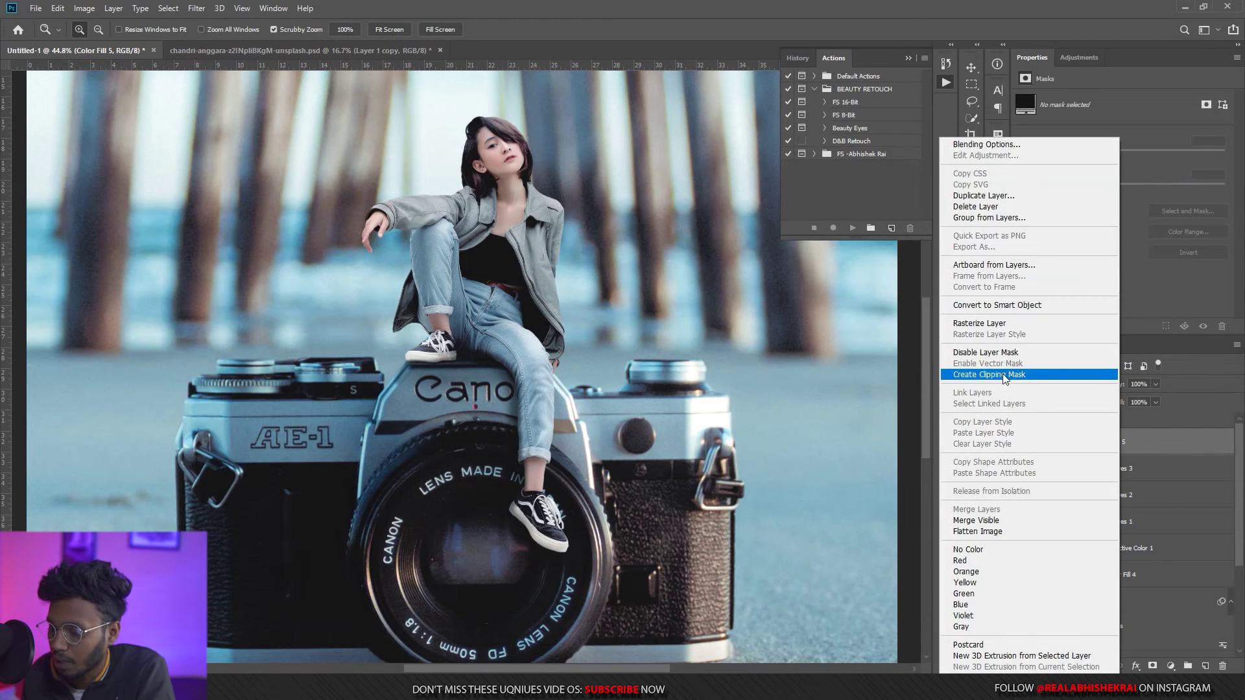
key(Escape)
key(ctrl+alt+g)
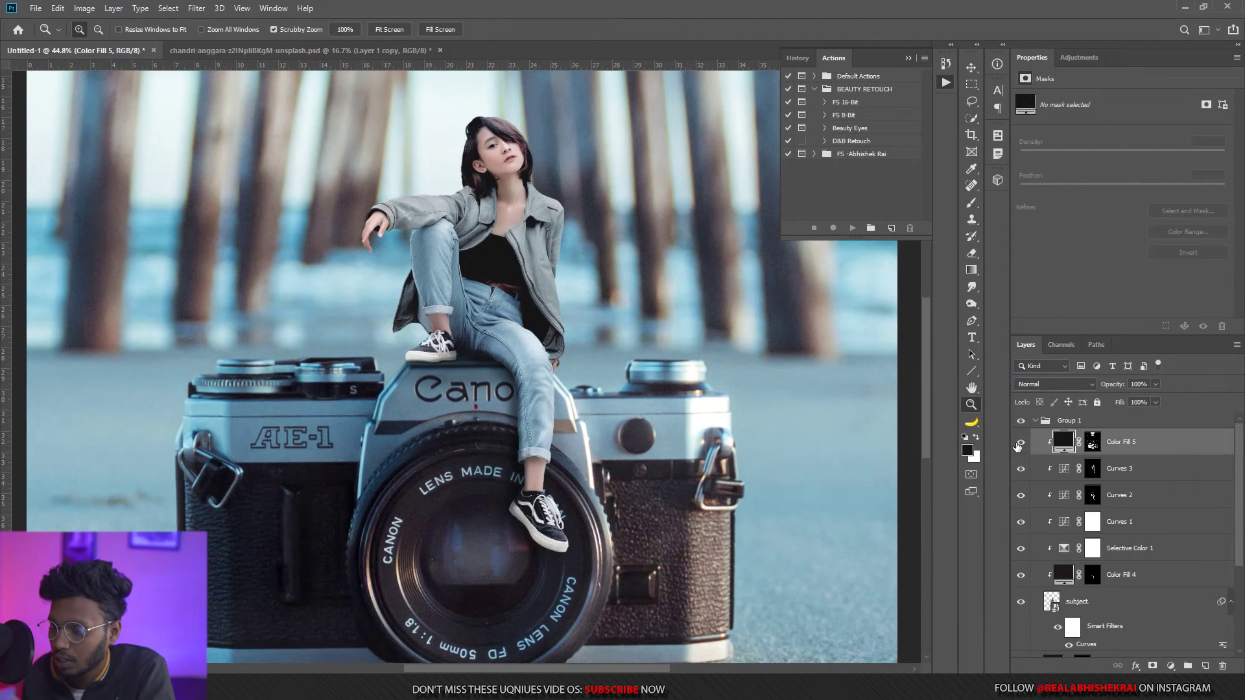
double_click(1065, 443)
mouse_move(488, 434)
mouse_down()
mouse_move(468, 428)
mouse_move(471, 448)
mouse_move(505, 438)
mouse_up()
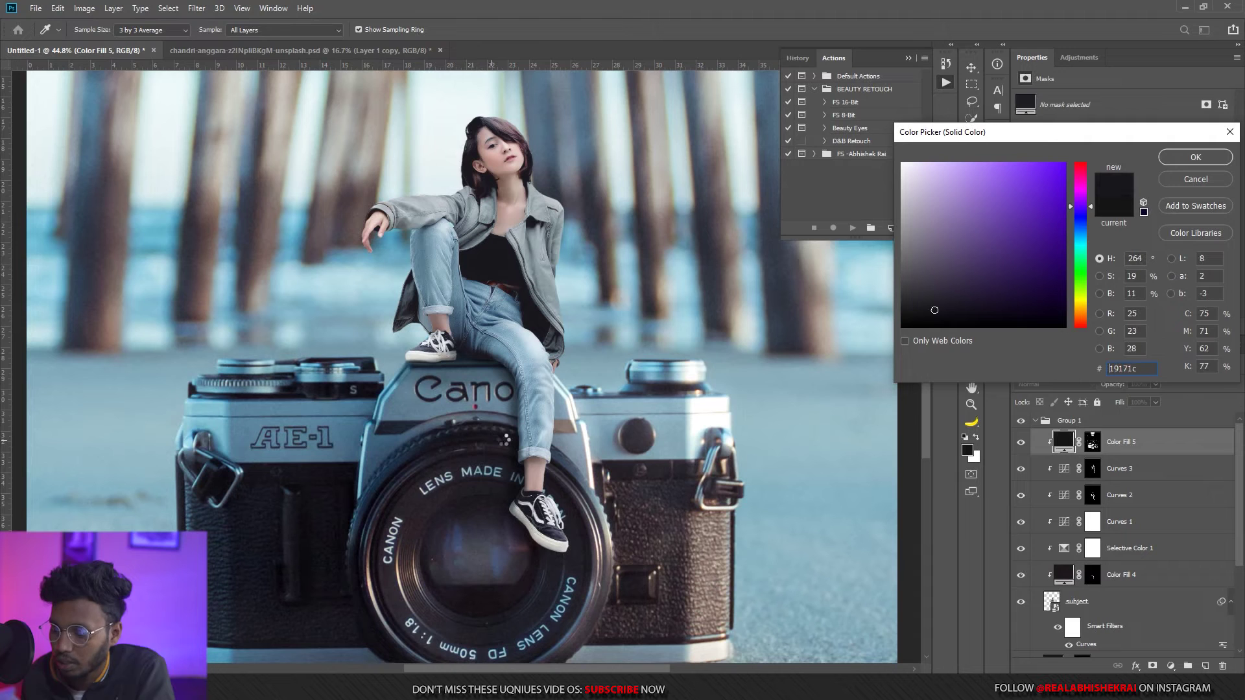
click(1181, 178)
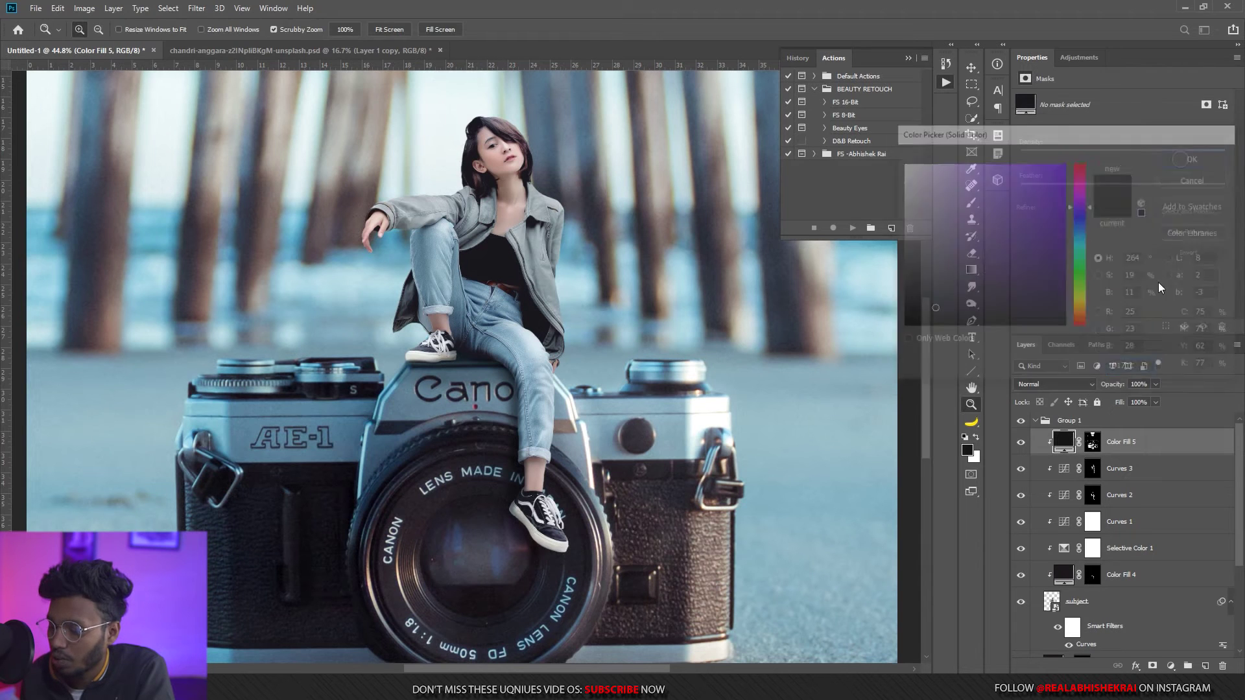
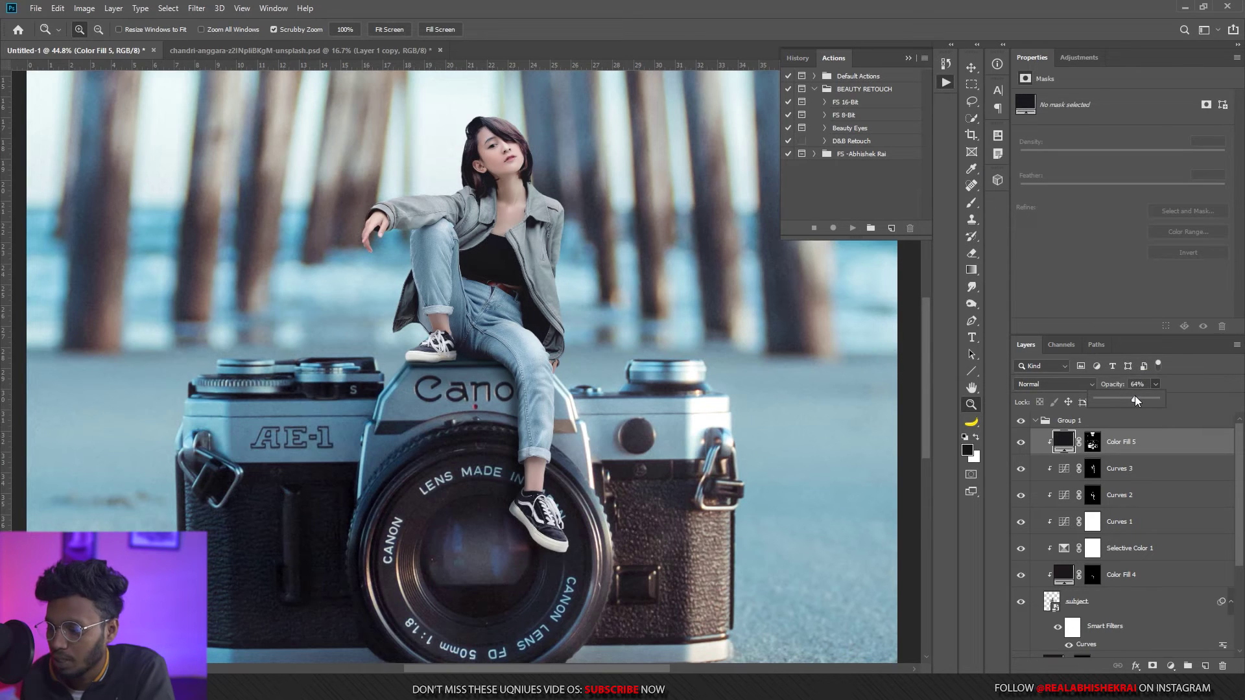
Collapse Group 1 and zoom out to view the whole composite.
click(1041, 422)
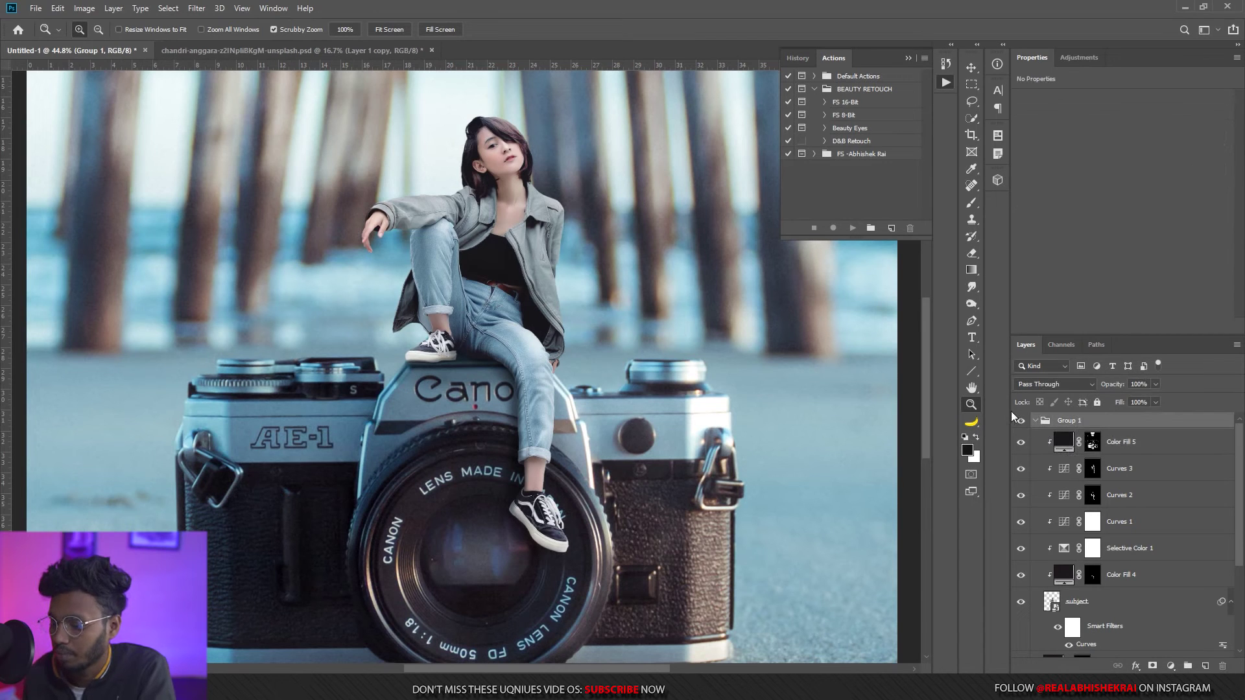
click(1036, 422)
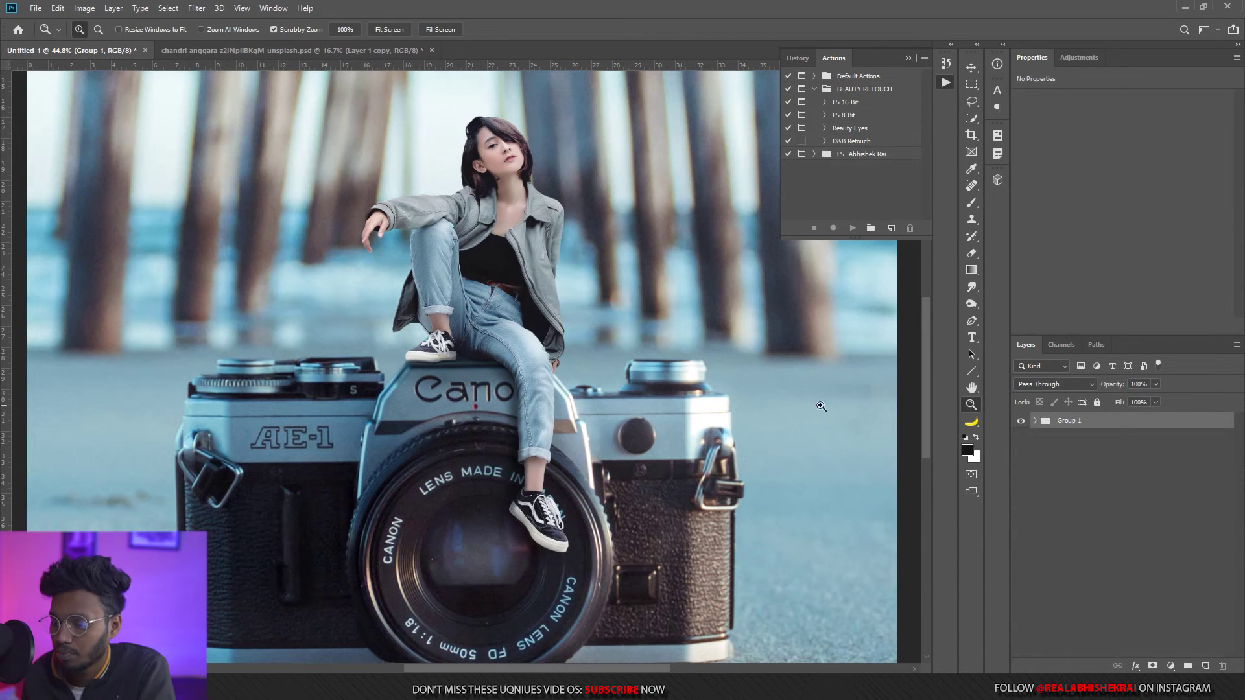
drag(821, 406, 588, 441)
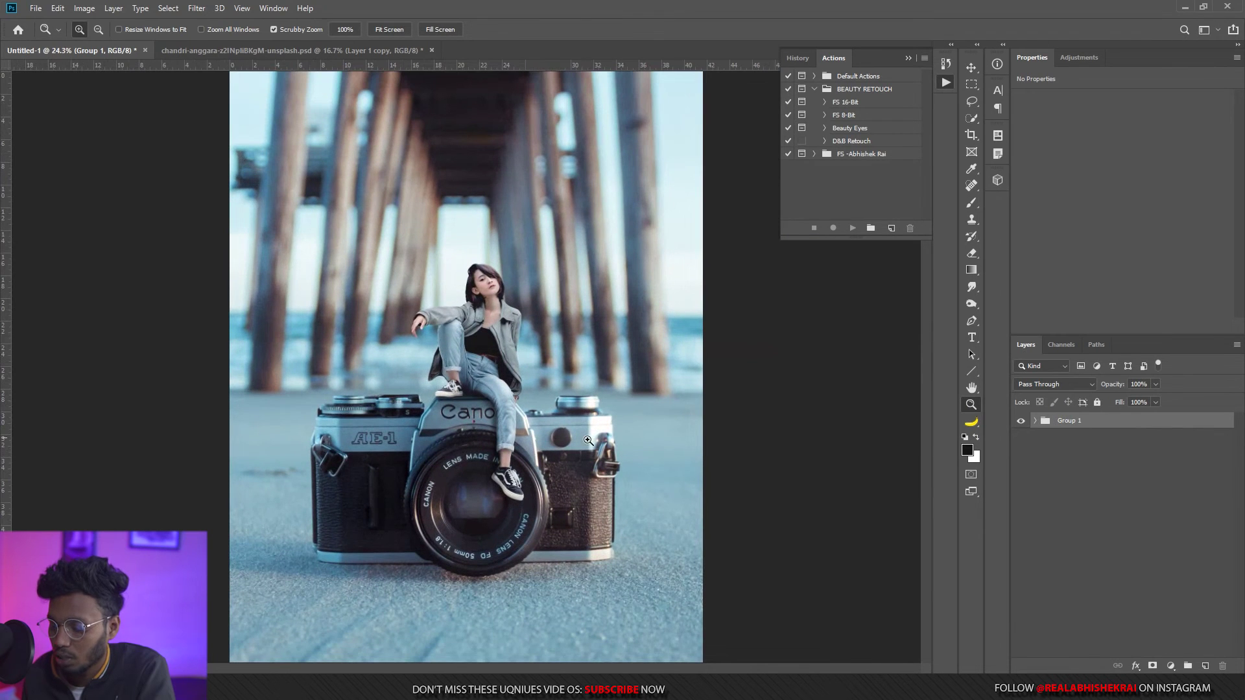
Add a 2Strip.look Color Lookup layer in Hue blend mode at 32% opacity.
click(1171, 668)
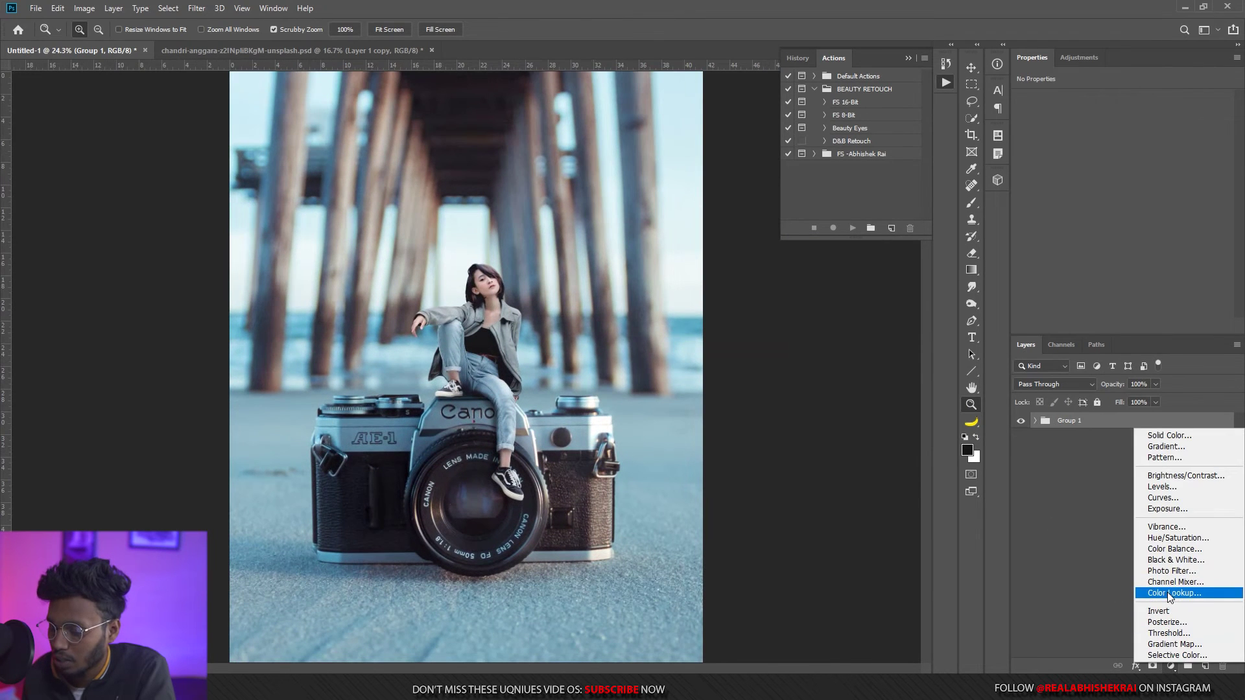
click(1170, 593)
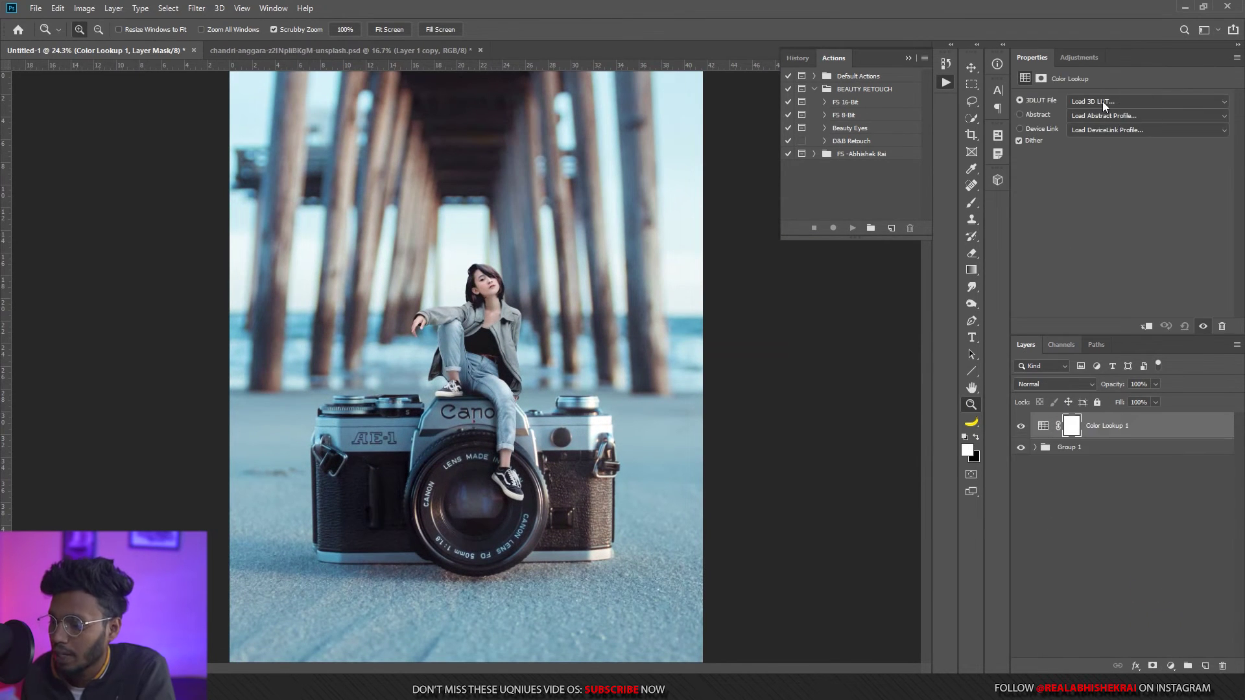
click(1103, 102)
click(1094, 153)
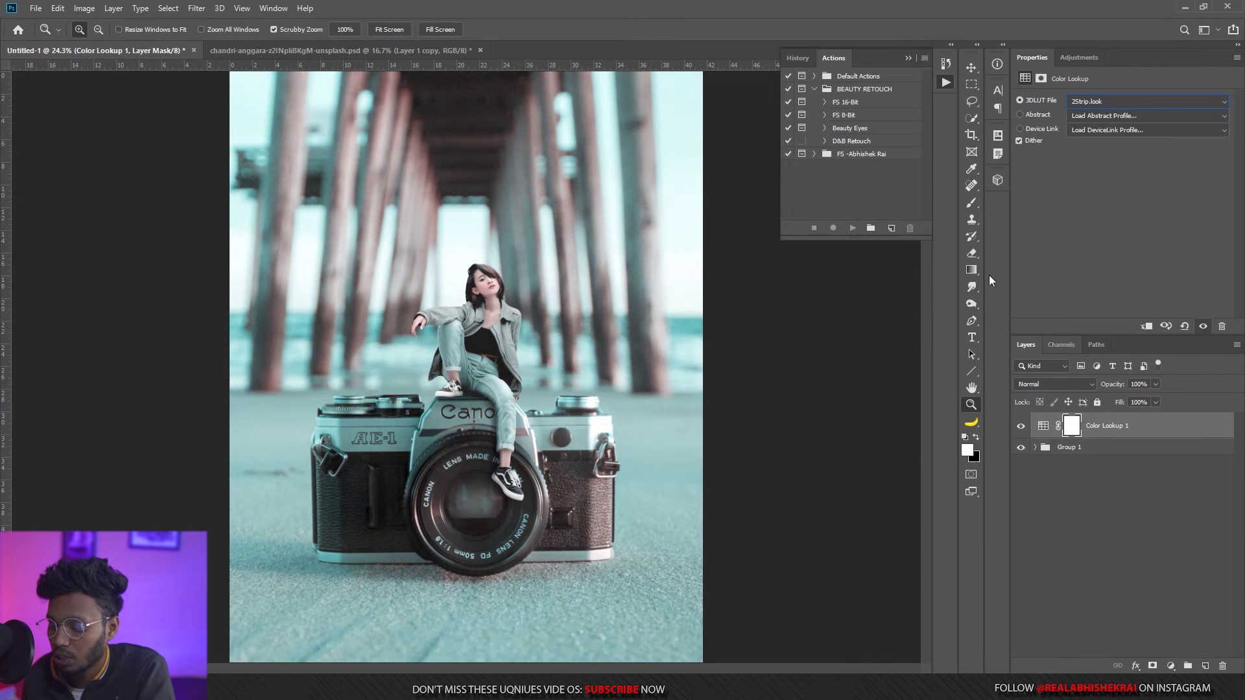
click(1070, 384)
click(1021, 634)
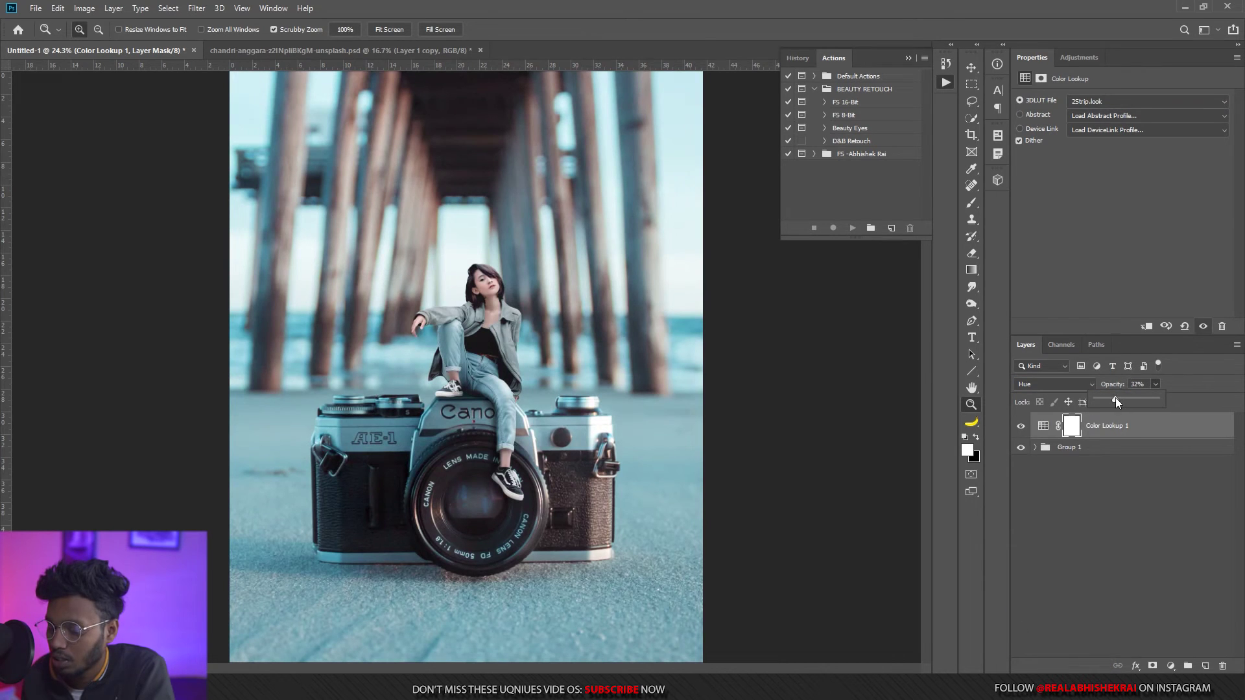
click(1044, 426)
Add a second Color Lookup layer with 3Strip.look at 23% opacity.
click(1171, 669)
click(1165, 590)
click(1103, 101)
click(1090, 154)
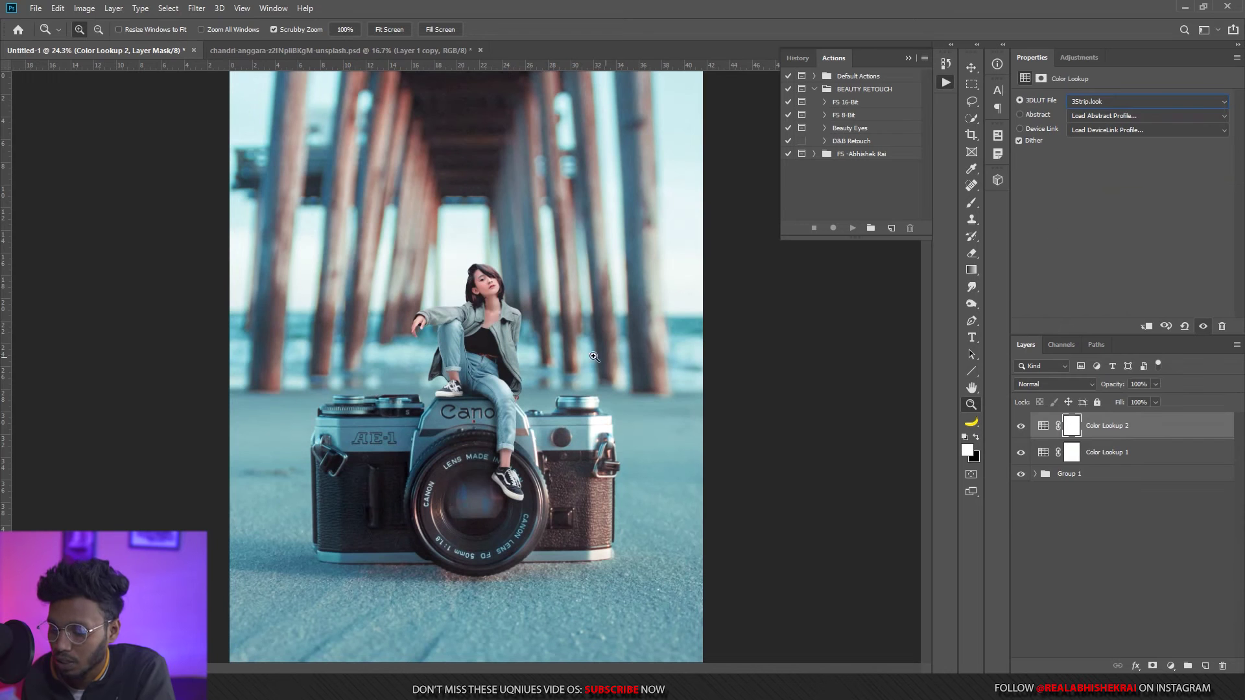
drag(509, 294, 526, 270)
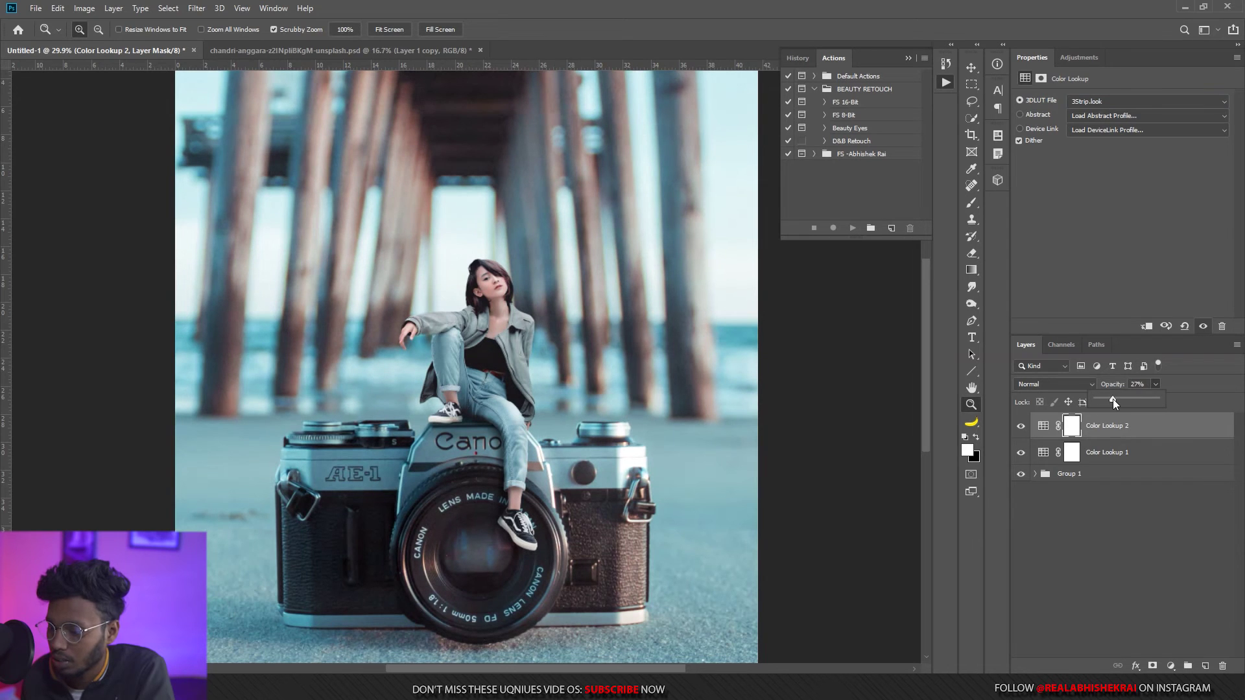
click(1042, 425)
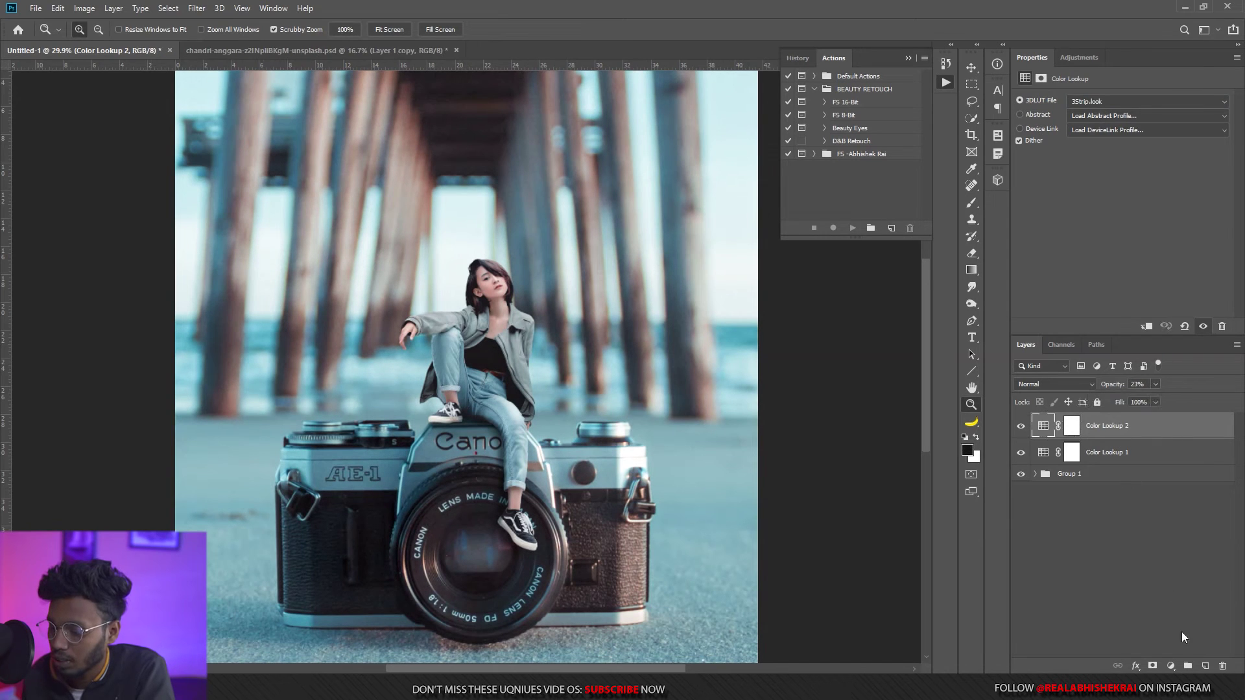
click(1170, 666)
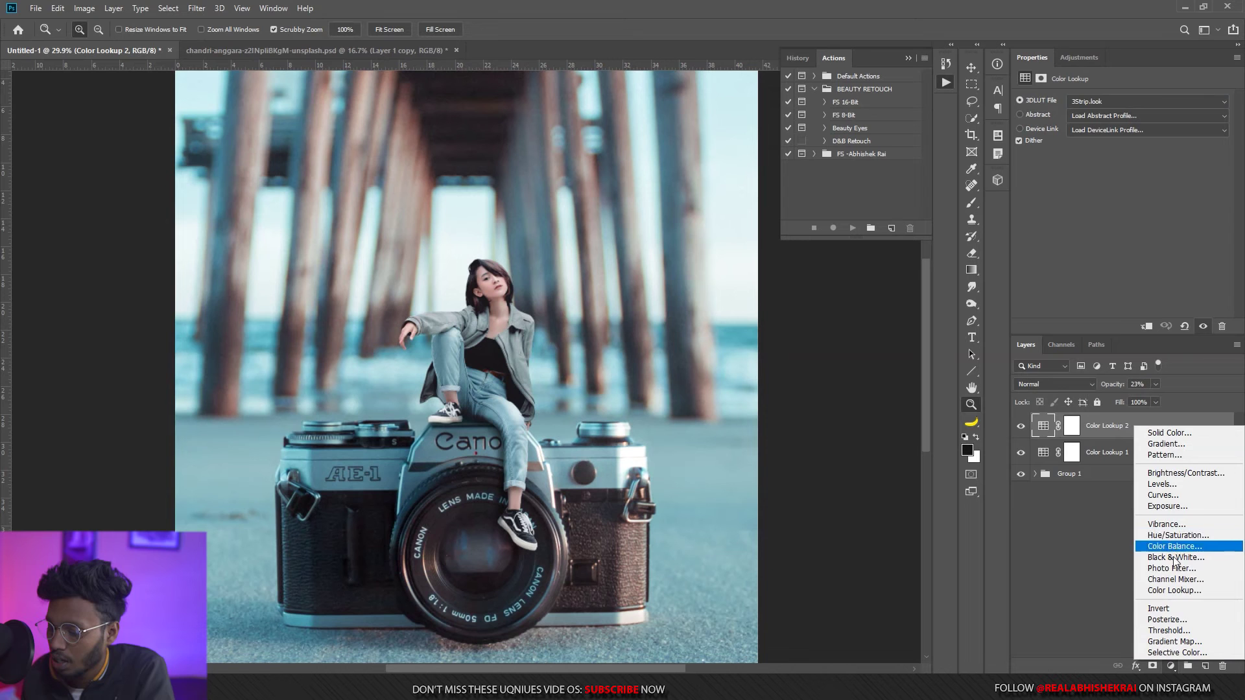
Add a third Color Lookup with DropBlues.3DL, Normal blend mode, 35% opacity.
click(1174, 590)
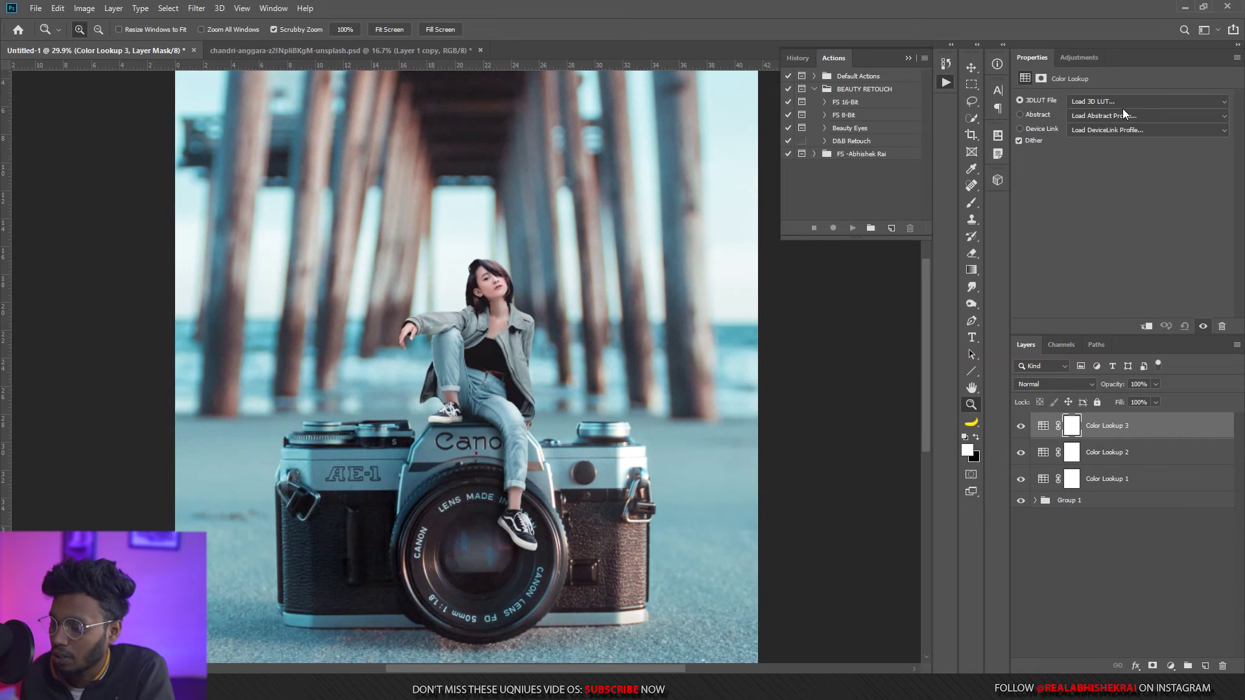
click(1122, 105)
click(1115, 168)
key(Down)
key(Down)
key(Down)
key(Down)
key(Down)
key(Up)
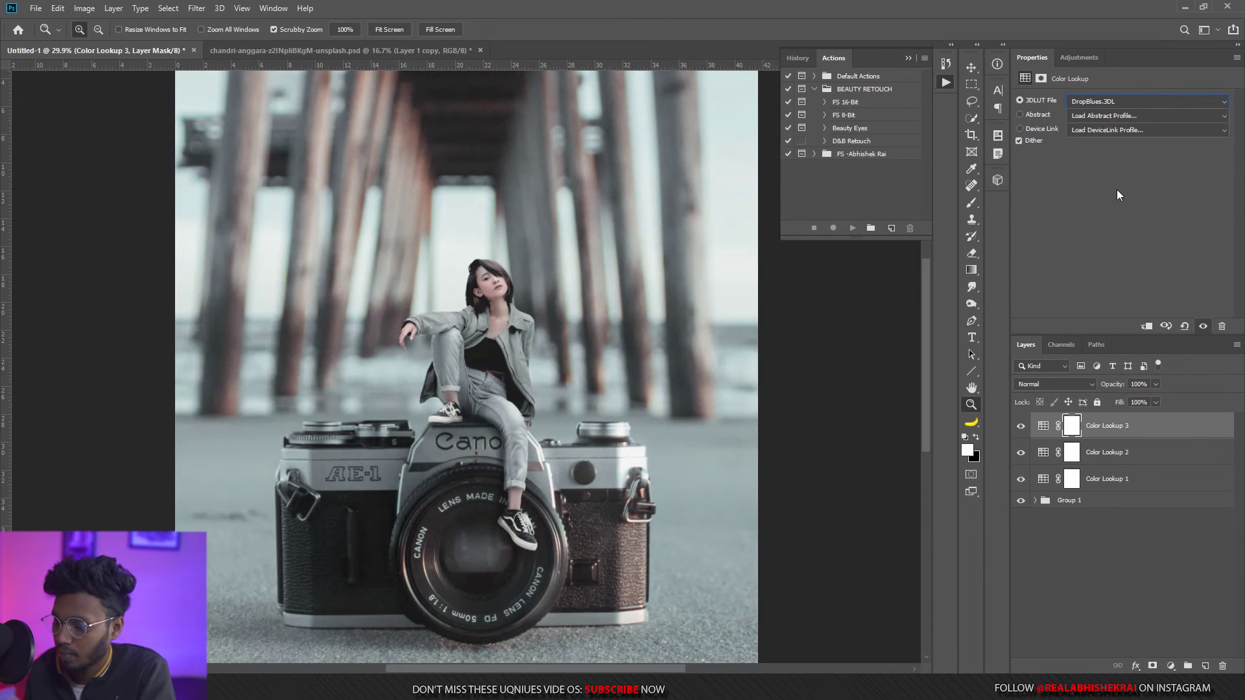
click(1070, 385)
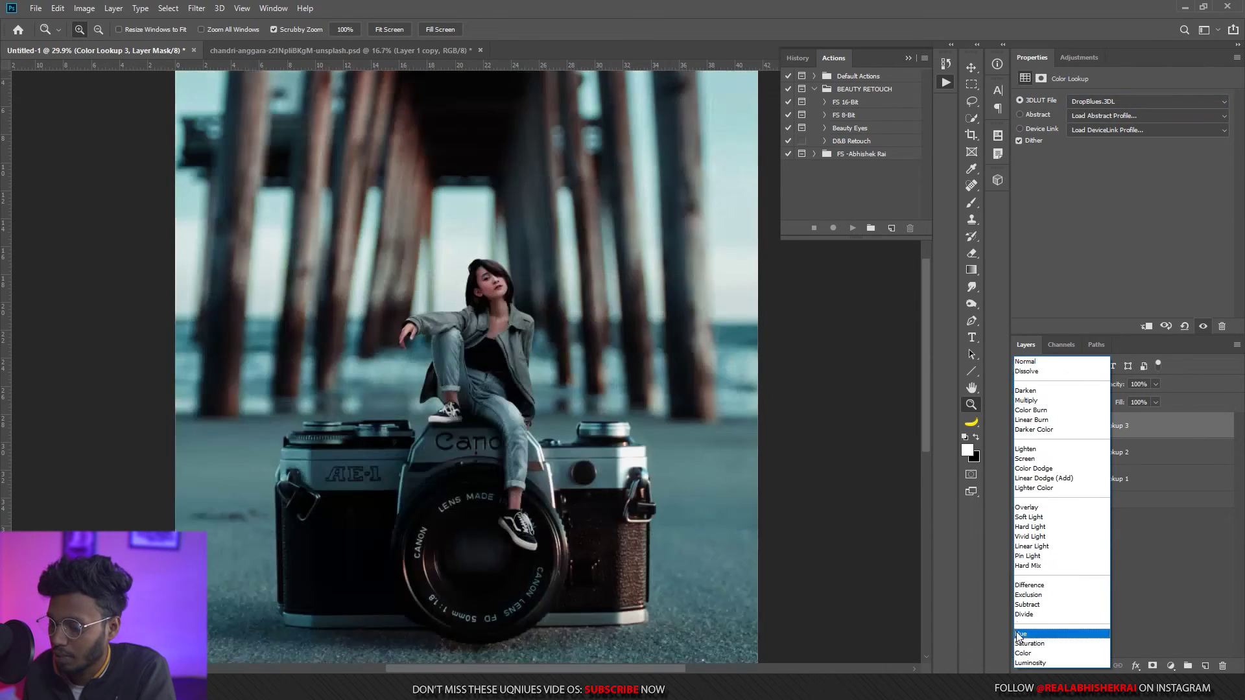
click(1029, 364)
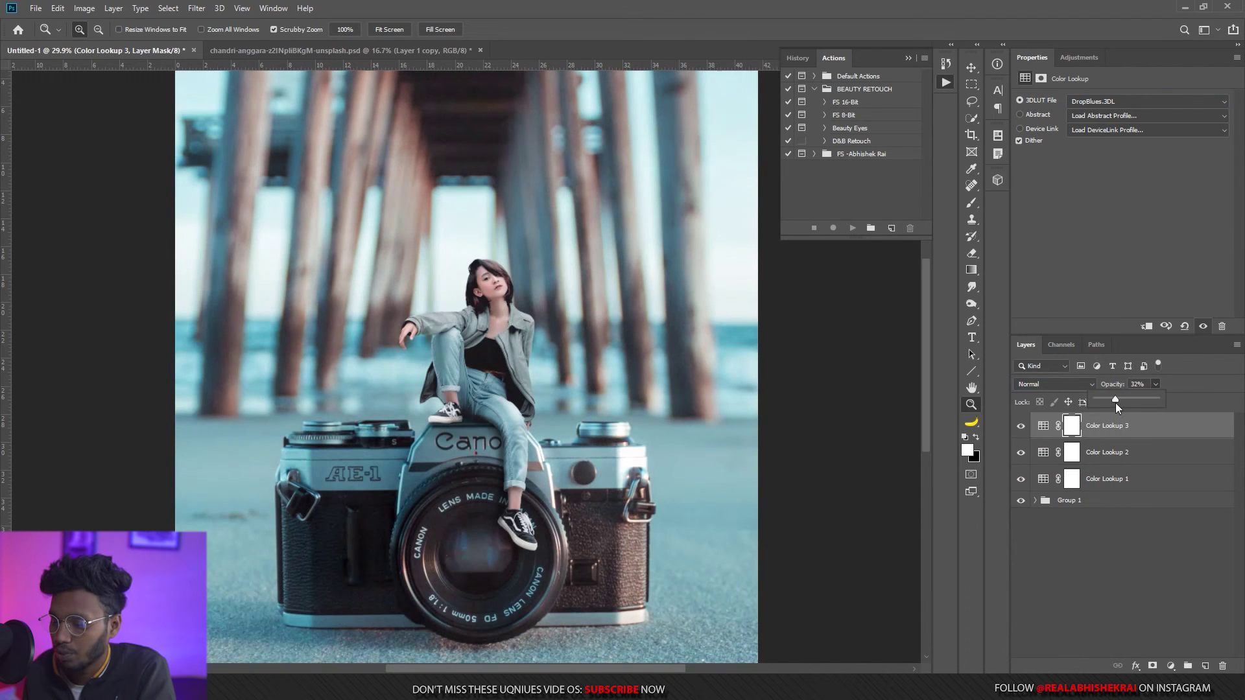
drag(1119, 403, 1118, 404)
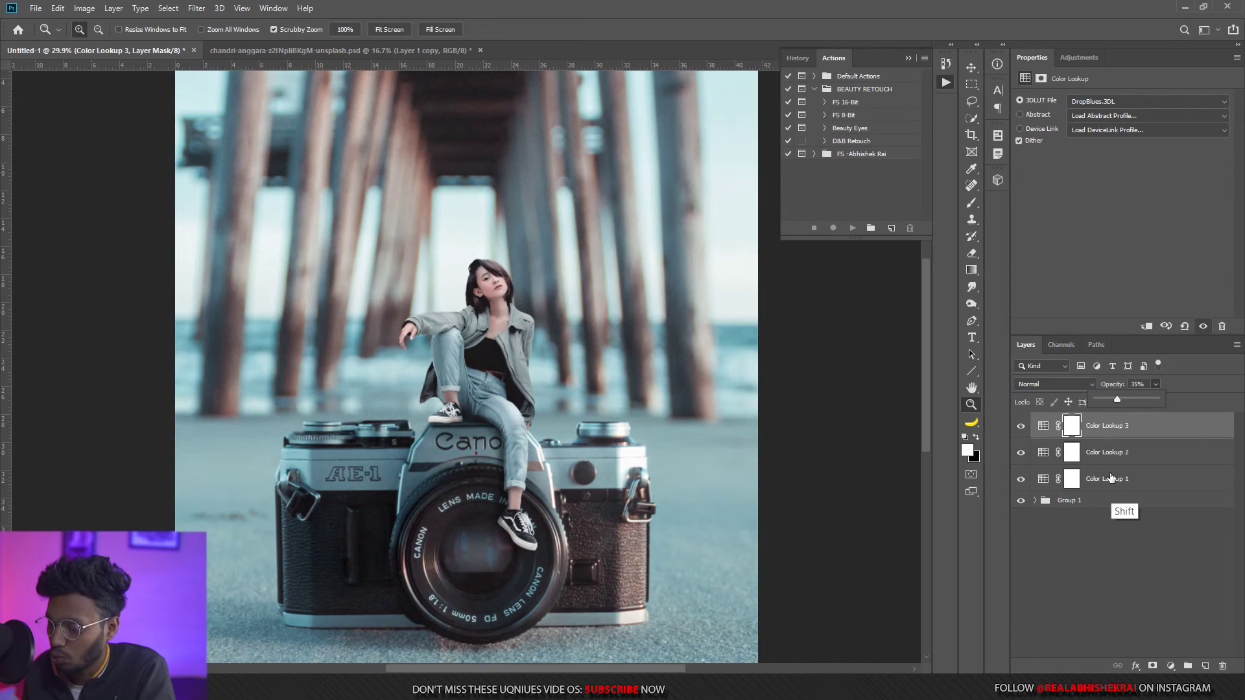
Group the three Color Lookup layers into Group 2 and compare with and without grading.
key(alt+bracketleft)
key(alt+bracketleft)
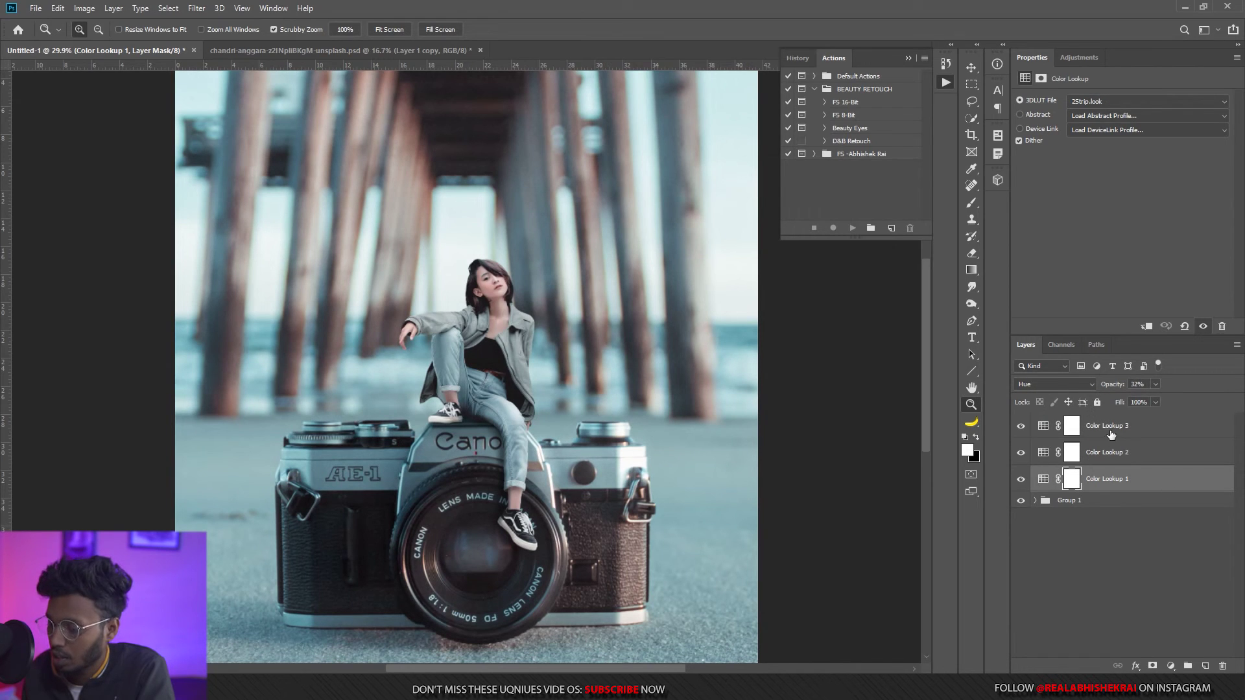
shift+click(1111, 428)
click(1188, 666)
click(1022, 421)
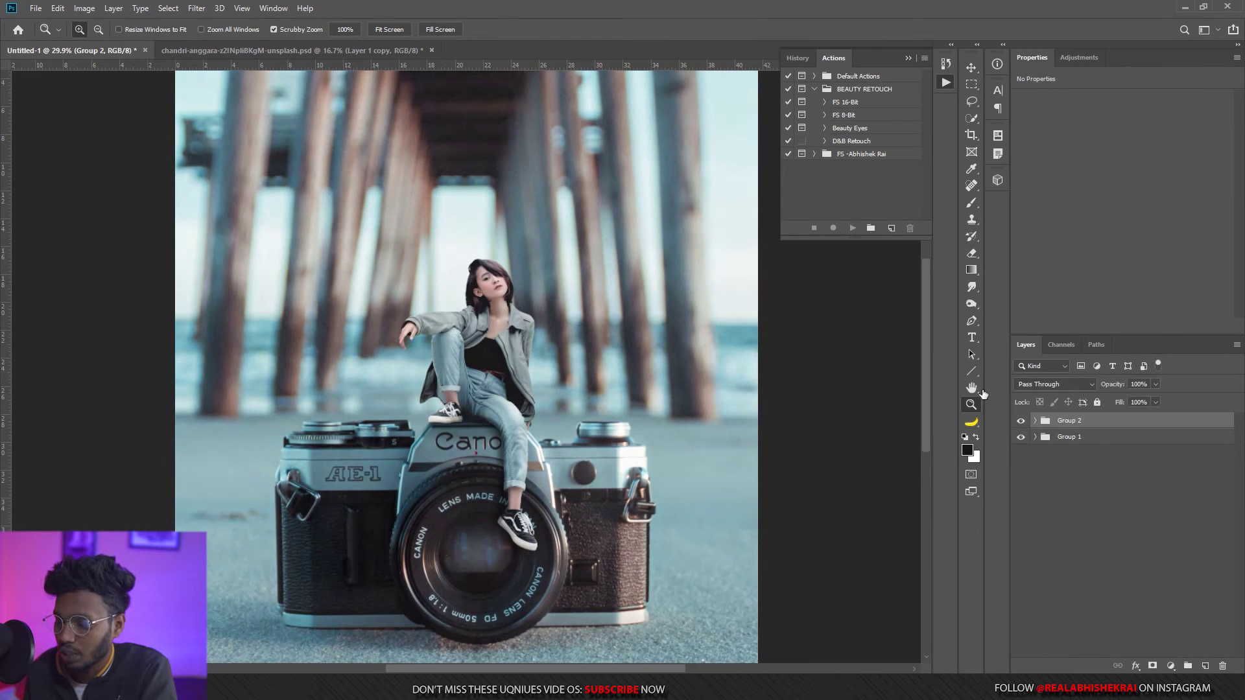
Zoom in and out to inspect the graded composite up close.
scroll(468, 321, up, 2)
scroll(468, 321, up, 2)
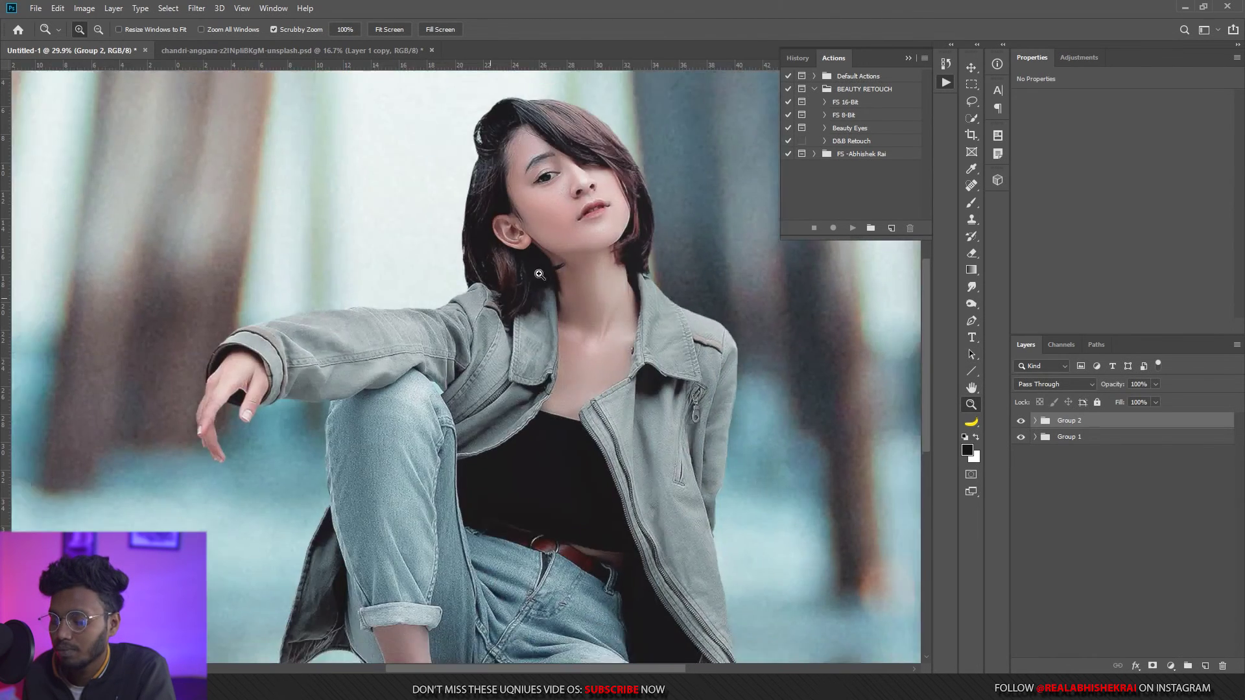
scroll(493, 318, down, 5)
scroll(514, 315, down, 1)
scroll(514, 316, up, 5)
scroll(584, 279, down, 3)
scroll(583, 279, up, 4)
scroll(603, 263, down, 3)
scroll(603, 262, up, 3)
scroll(616, 265, up, 2)
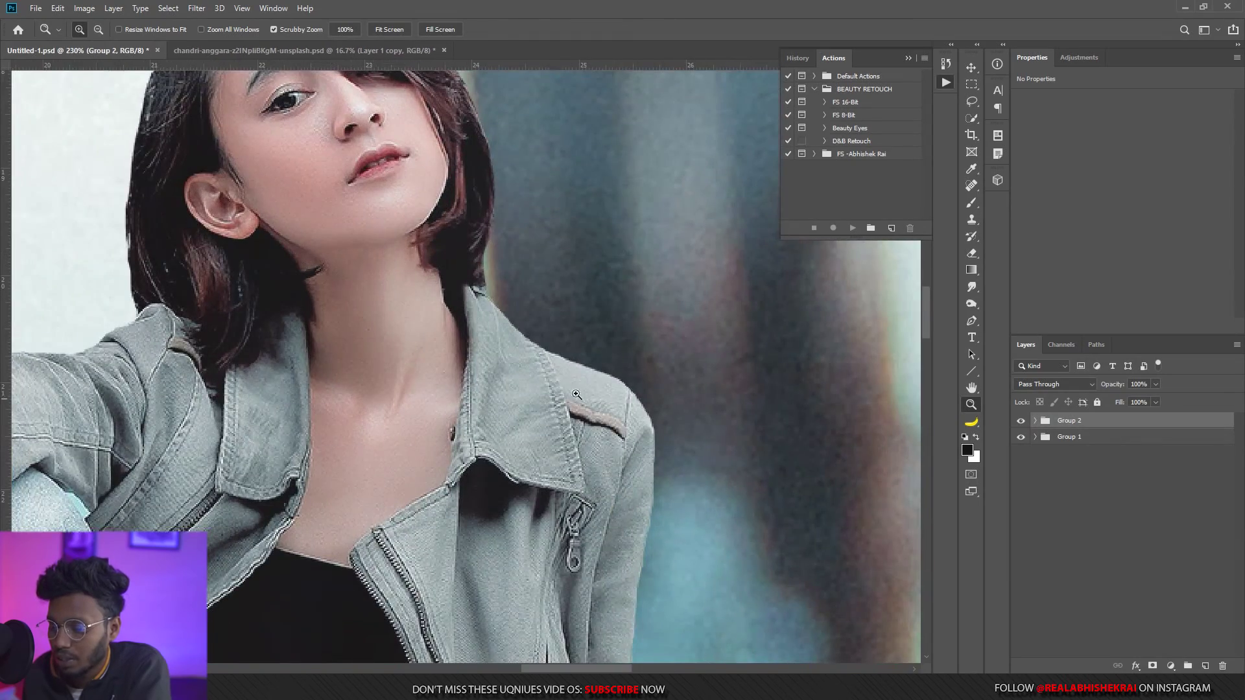
scroll(629, 268, down, 2)
scroll(637, 269, up, 1)
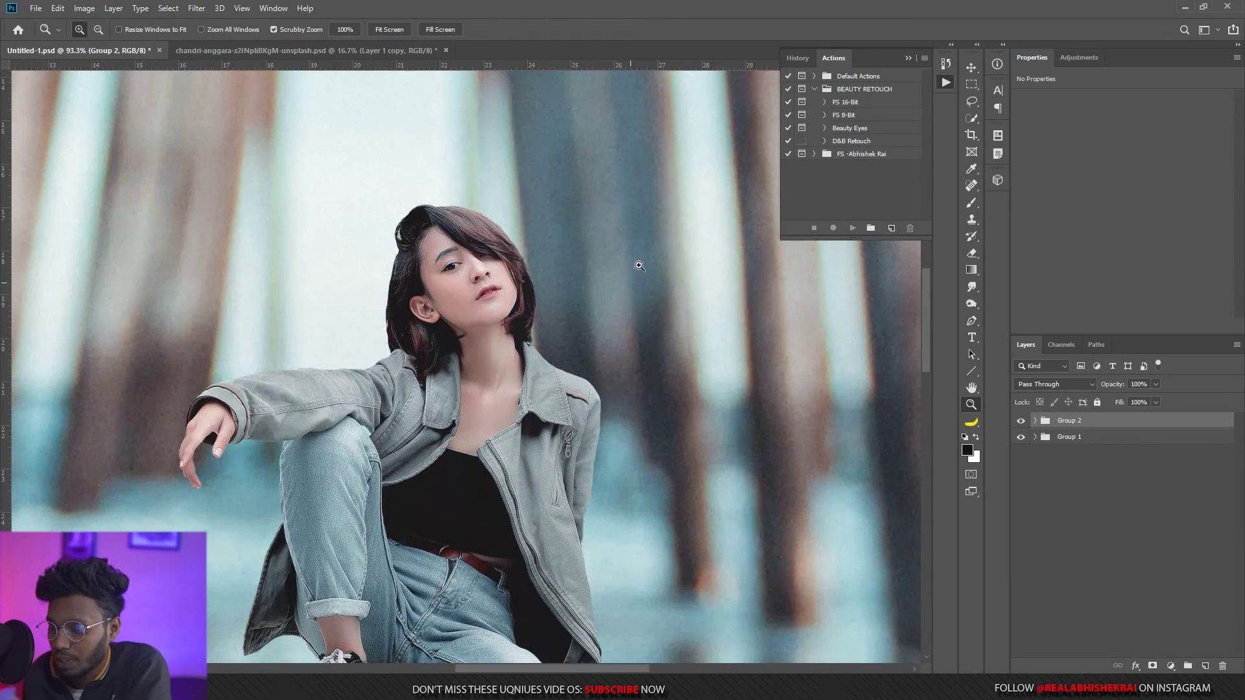
scroll(587, 306, down, 3)
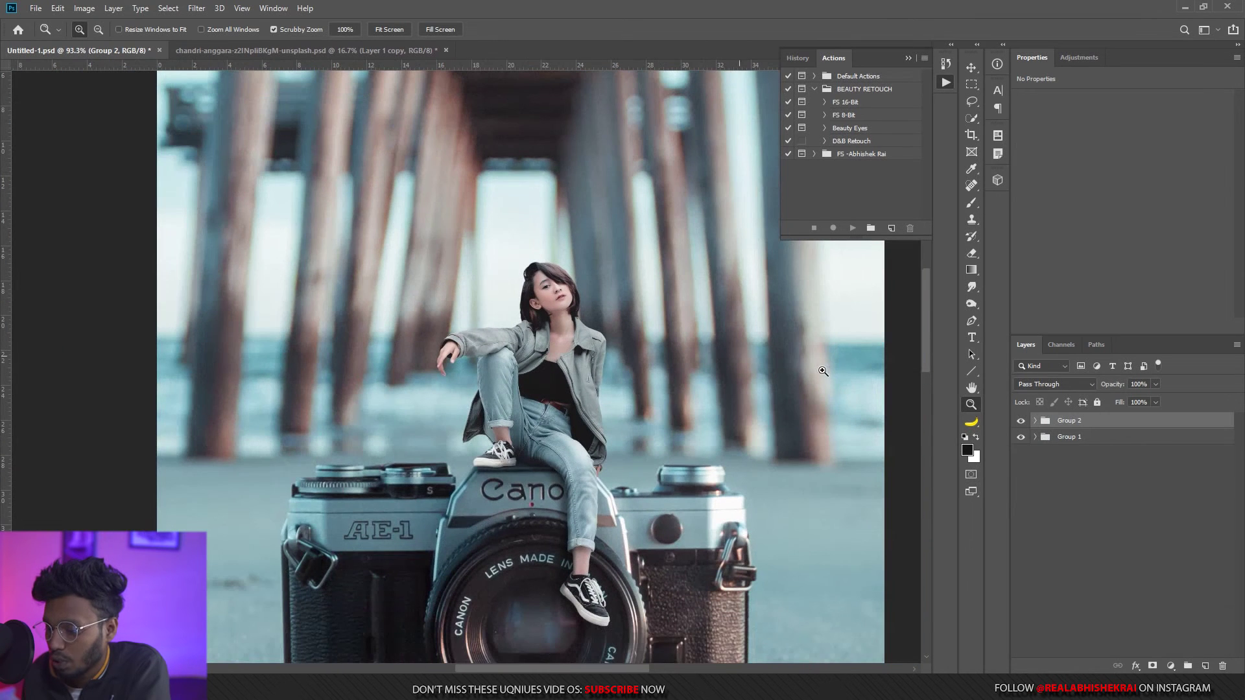
Expand Group 1 and select the subject smart object layer.
click(1036, 421)
click(1036, 421)
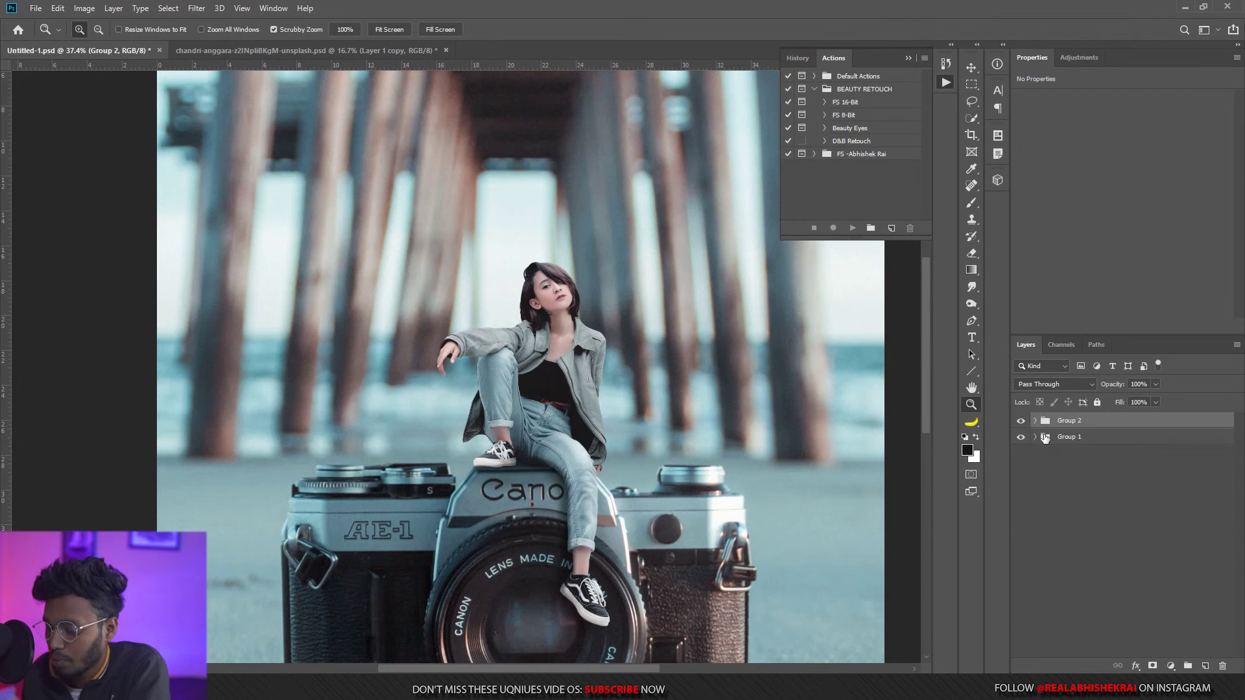
click(1036, 437)
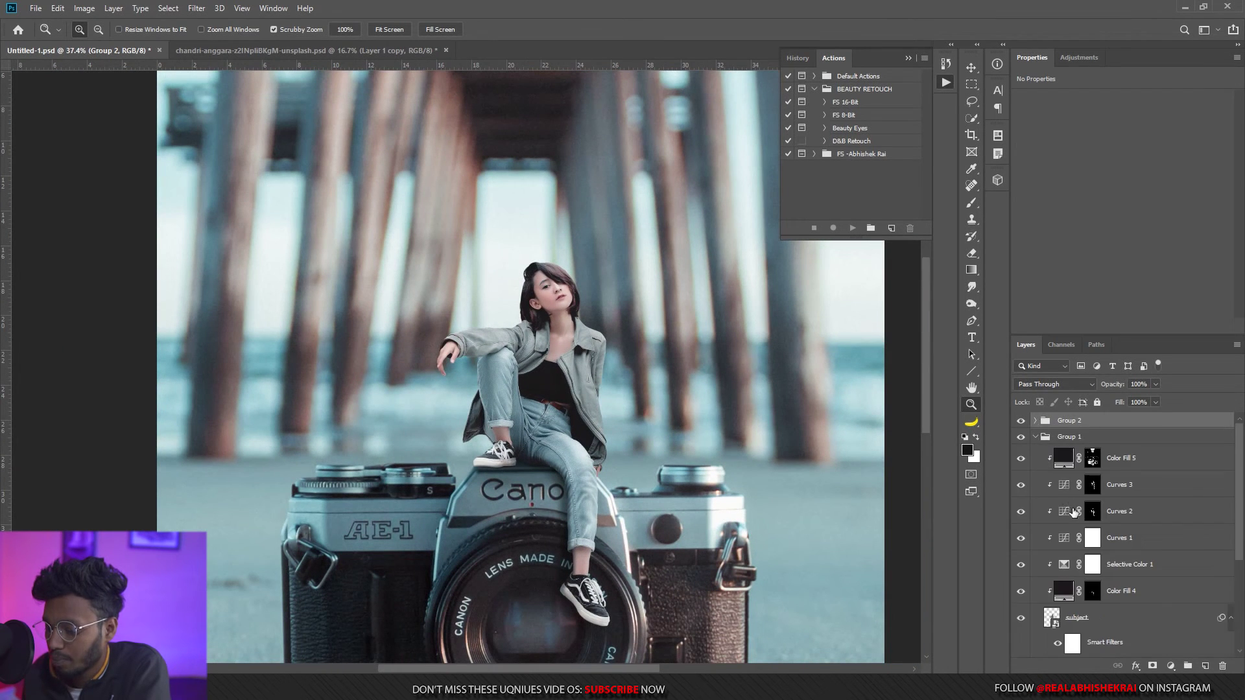
click(1056, 614)
Apply a Camera Raw filter to the subject with Grain set to about 22.
click(197, 8)
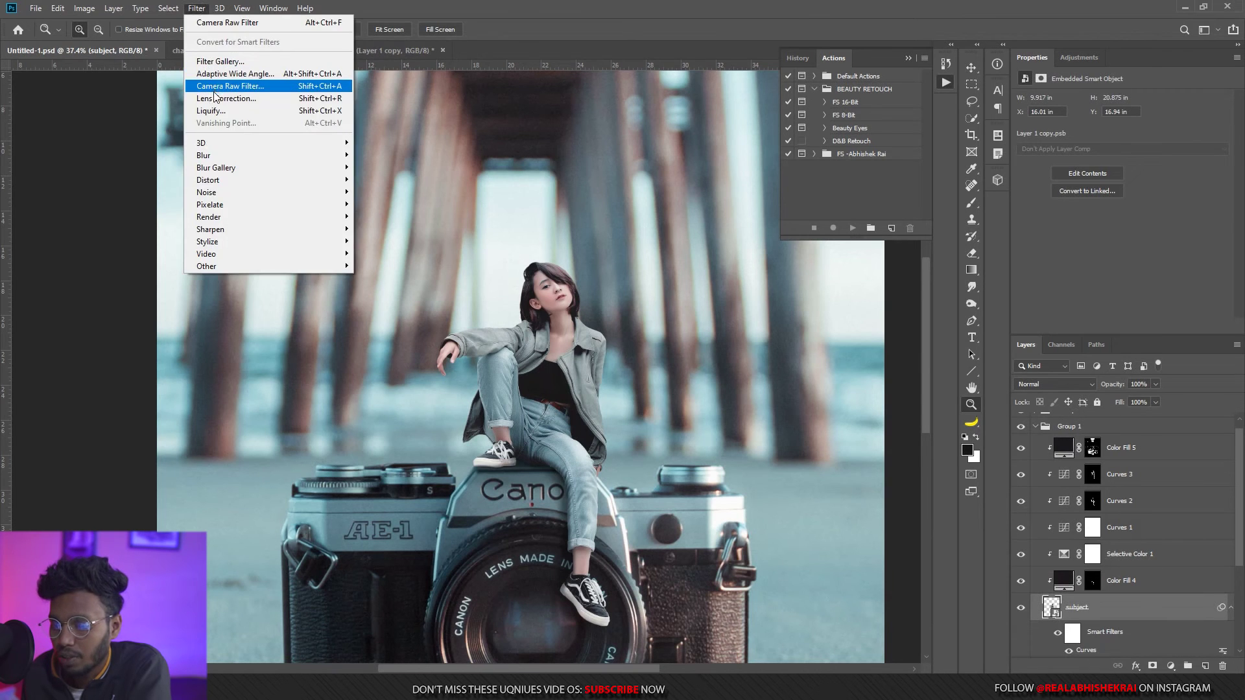
click(216, 90)
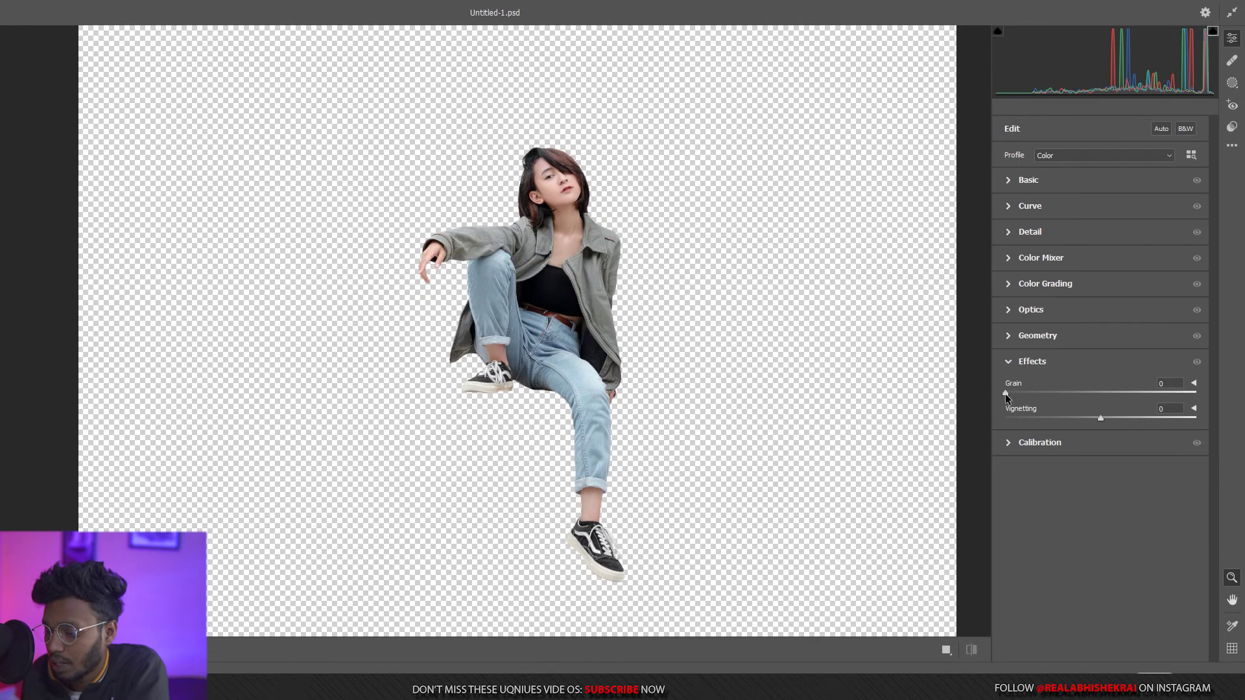
drag(1005, 394, 1045, 392)
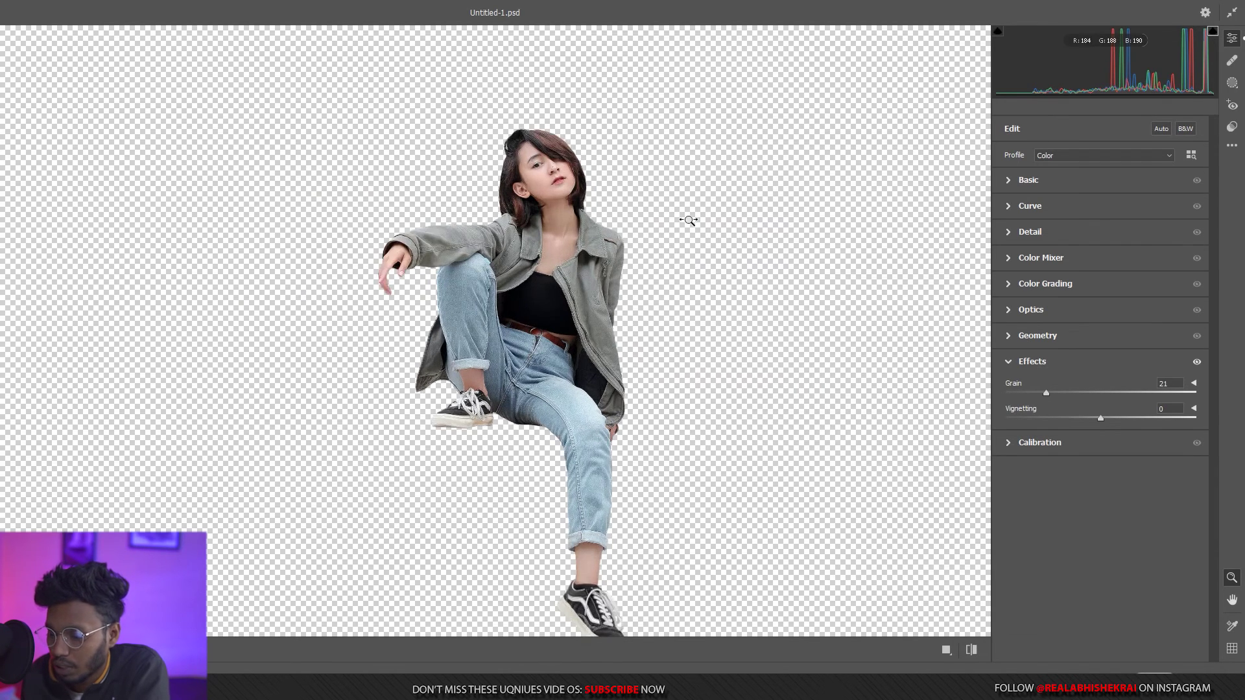
click(688, 221)
mouse_move(1045, 394)
mouse_down()
mouse_move(1023, 392)
mouse_move(1054, 391)
mouse_up()
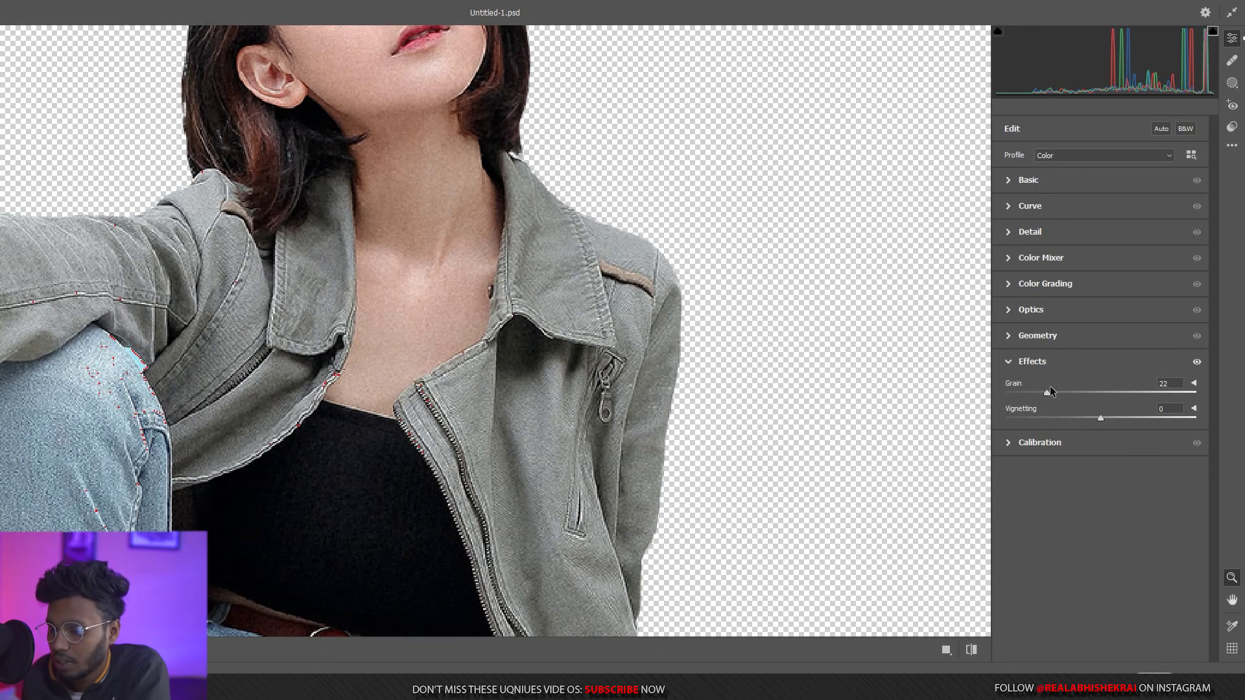
click(597, 377)
key(Return)
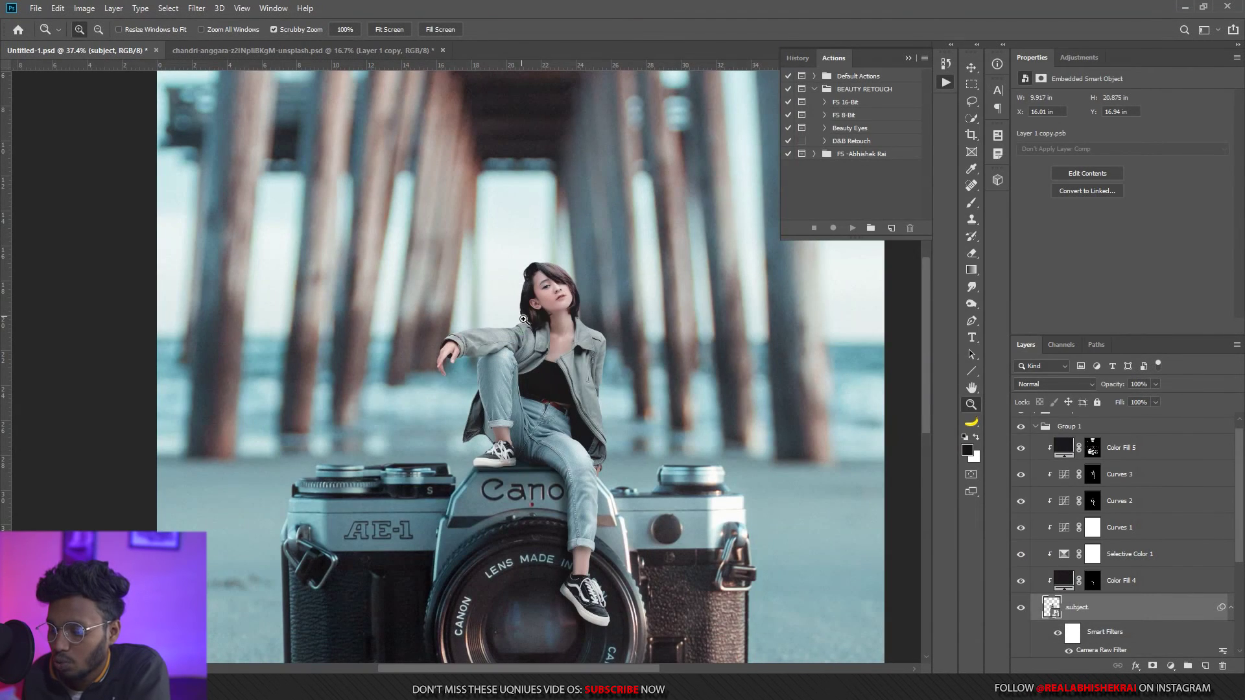
Zoom in to inspect the grain on the girl's face, then fit the image on screen.
click(569, 300)
click(600, 283)
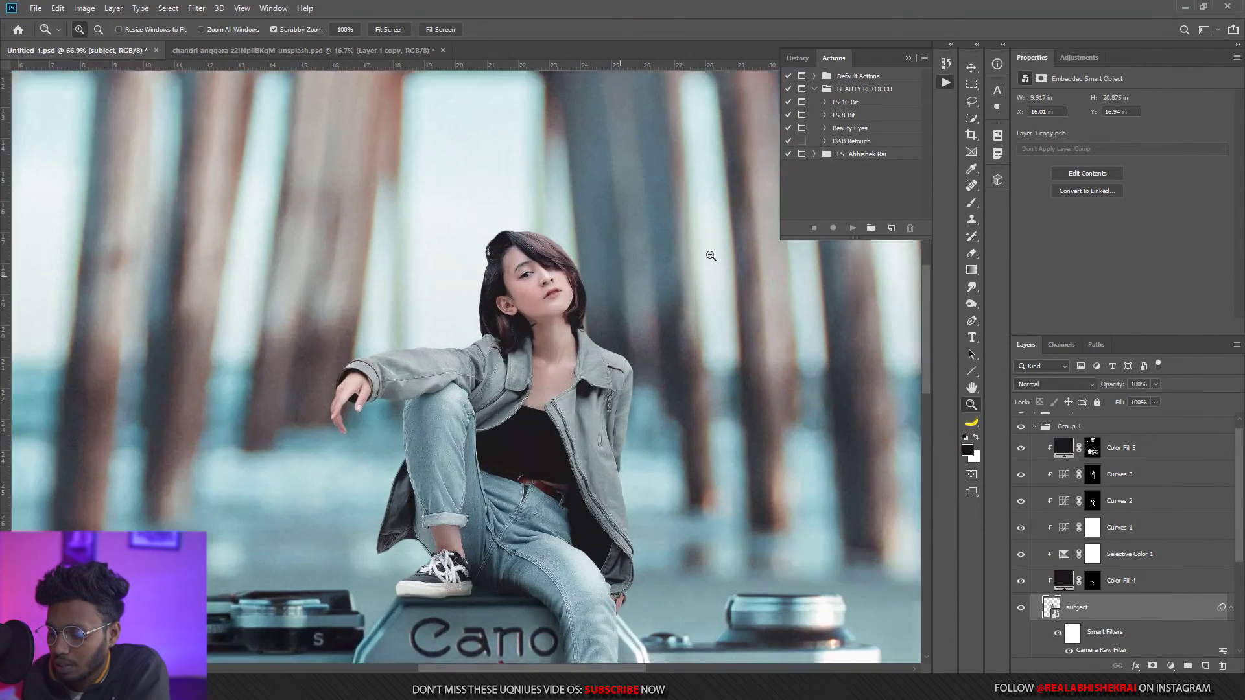
drag(583, 294, 623, 294)
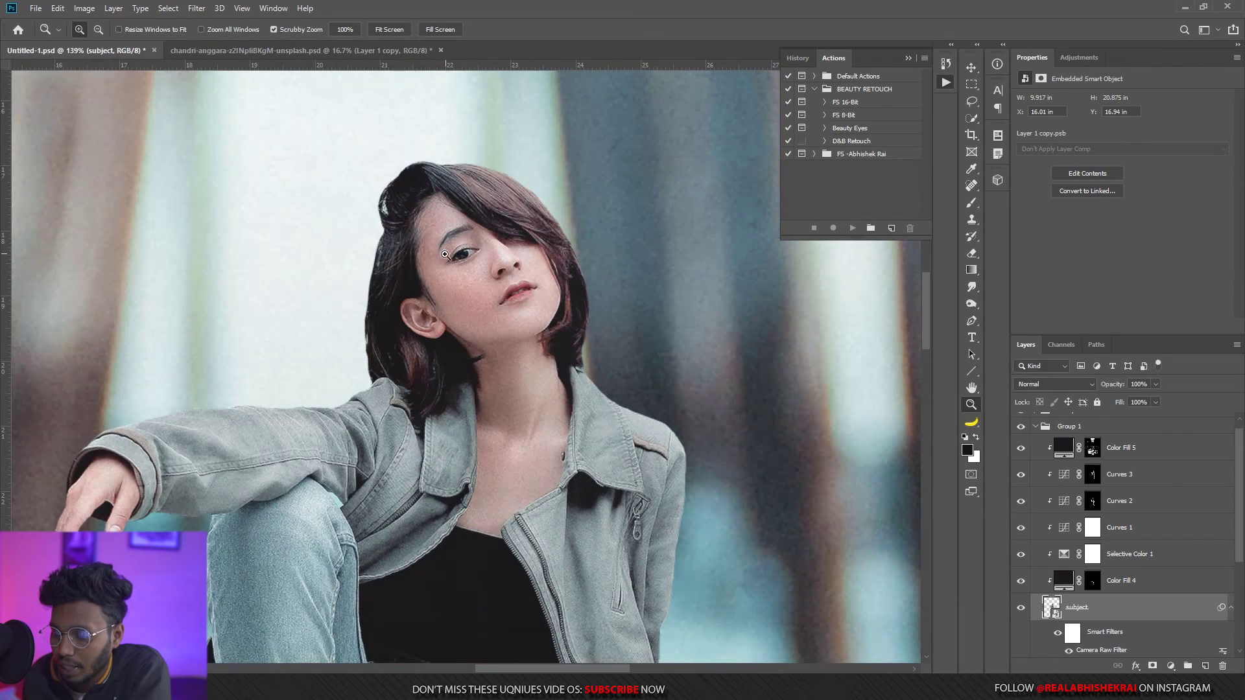
key(ctrl+0)
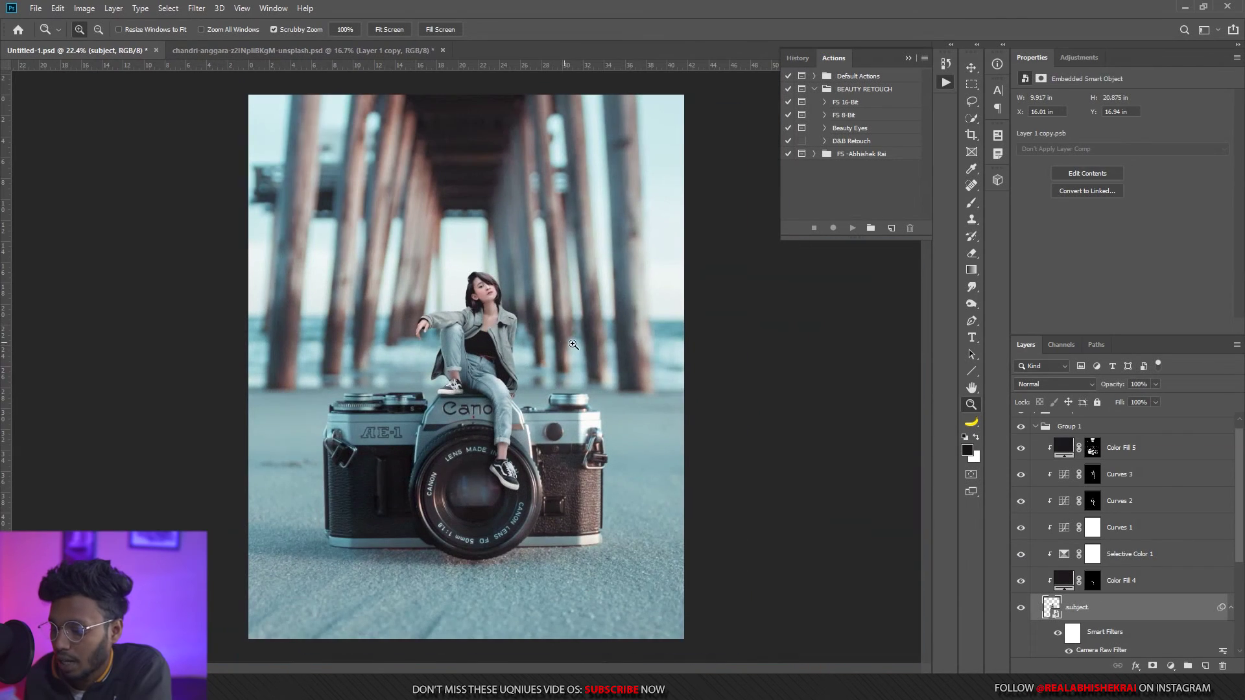
Stamp all visible layers into Layer 2 and convert it to a smart object.
key(ctrl+g)
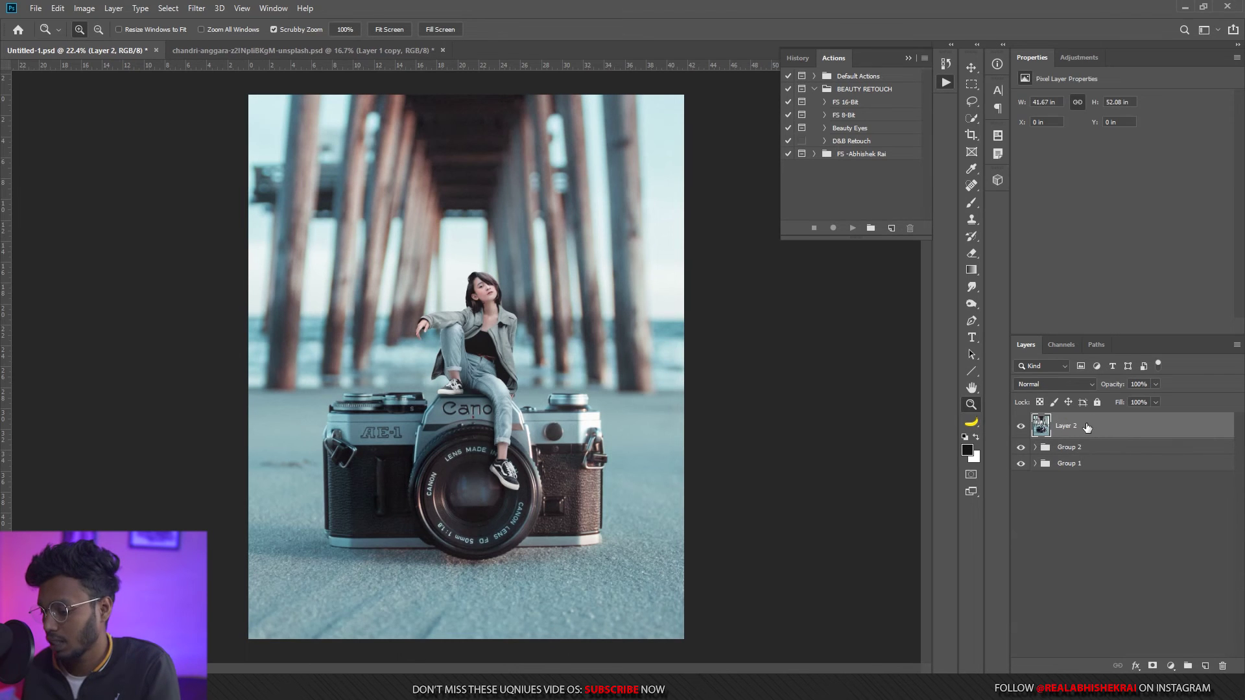
right_click(1080, 425)
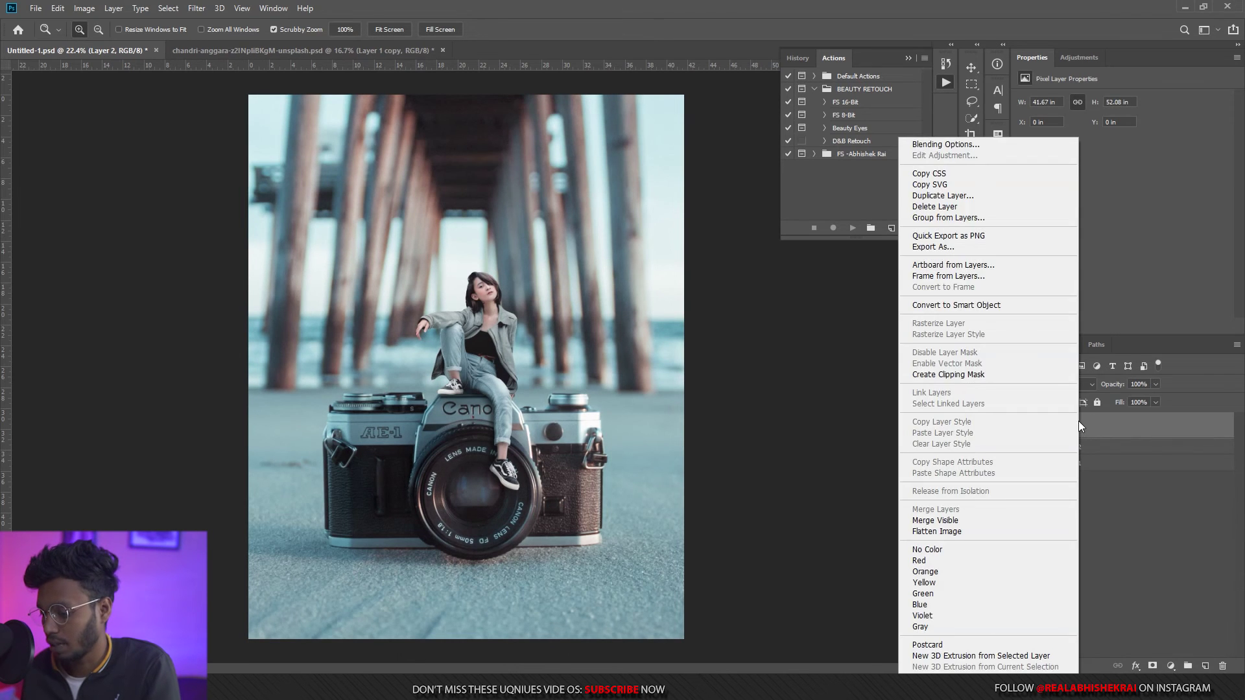
click(951, 305)
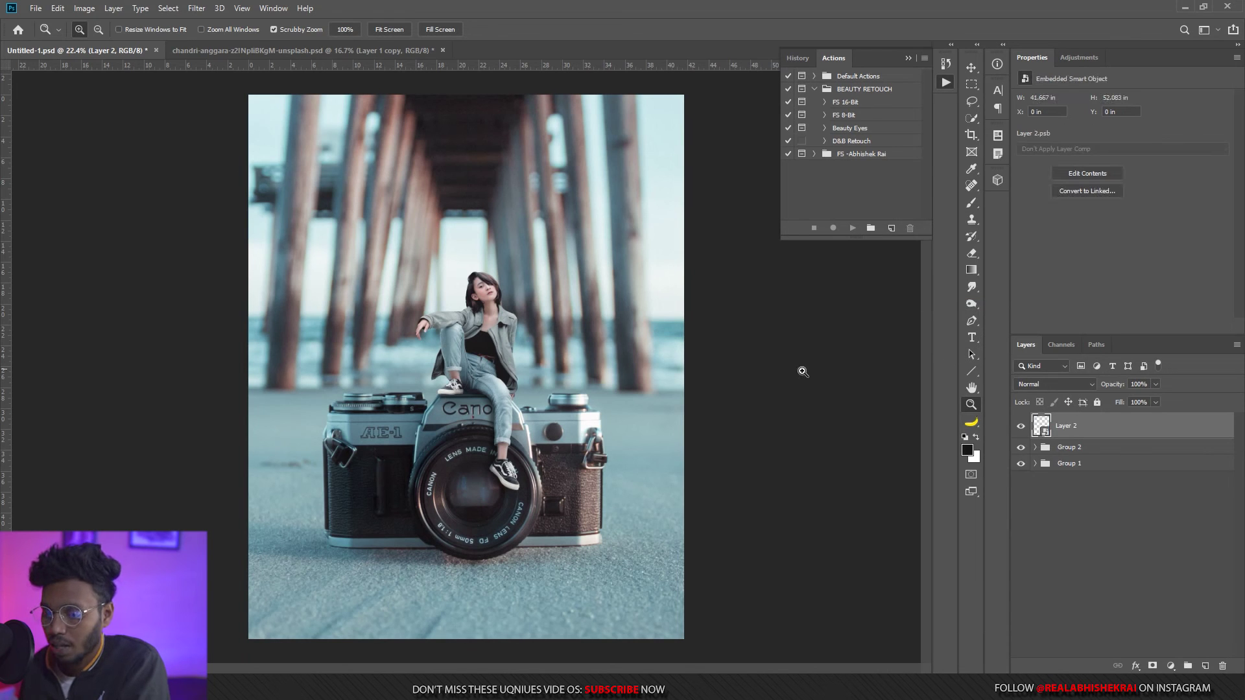
click(197, 9)
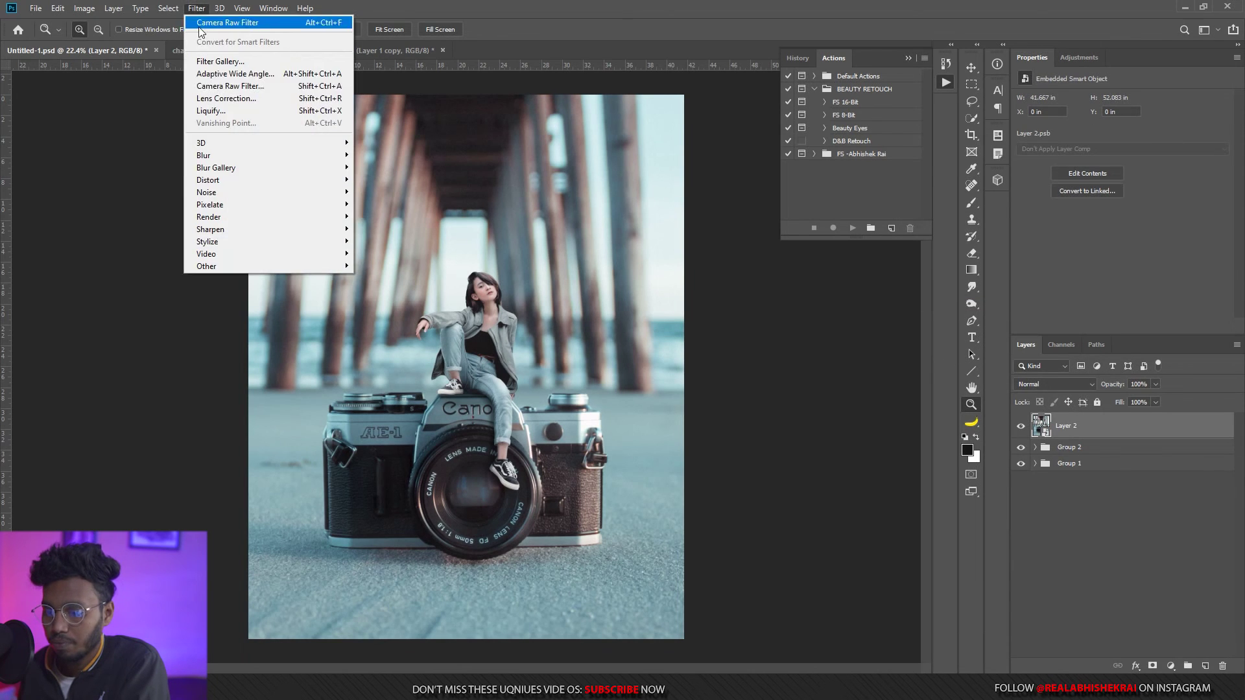
In Camera Raw on Layer 2, add Grain 15 and try then reset a vignette.
click(209, 89)
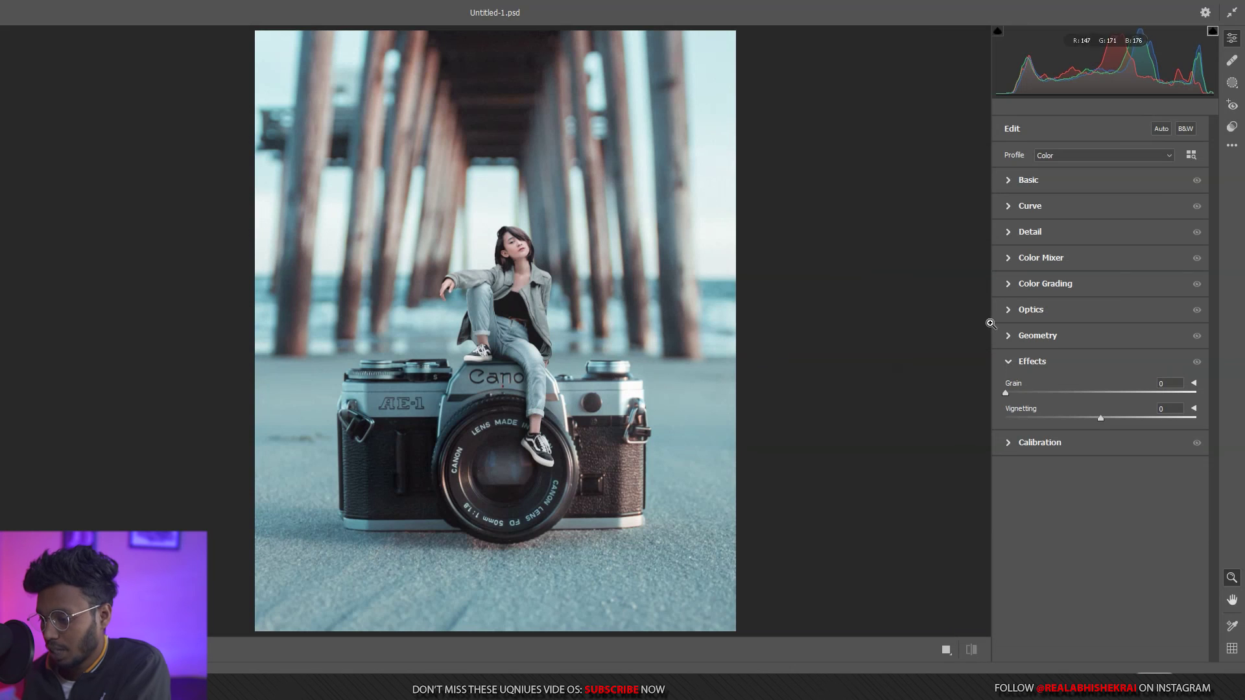
drag(1007, 393, 1029, 393)
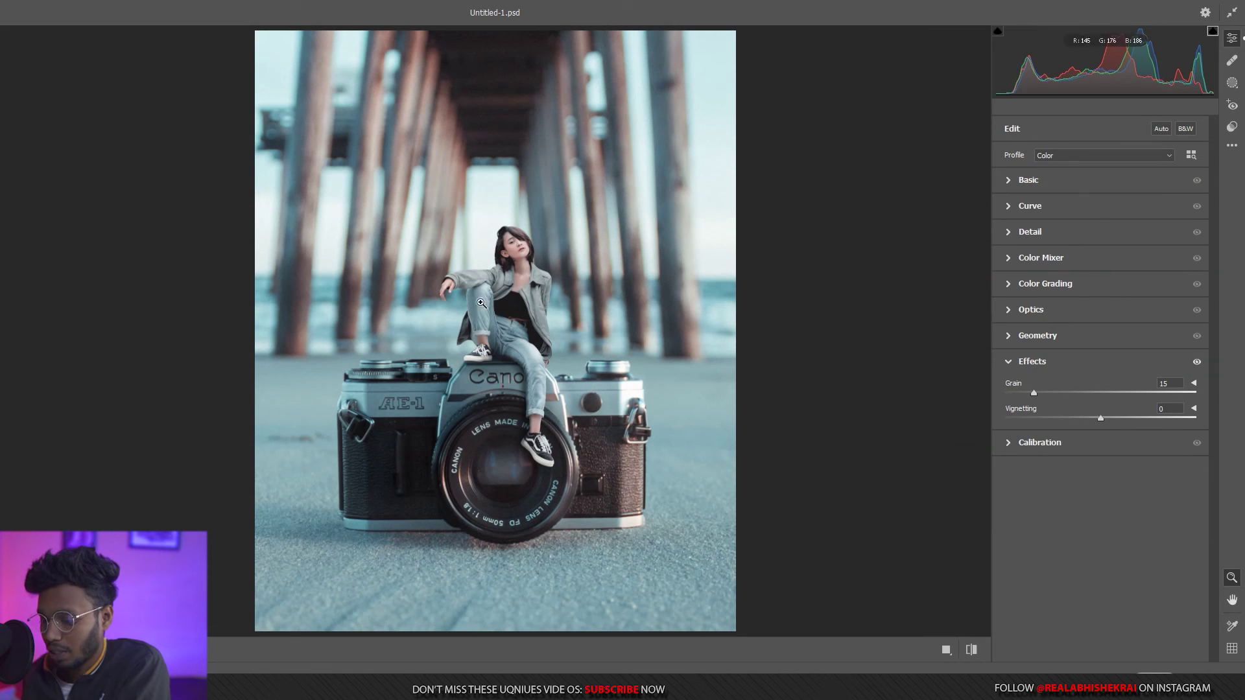
drag(1101, 419, 1054, 423)
double_click(1051, 420)
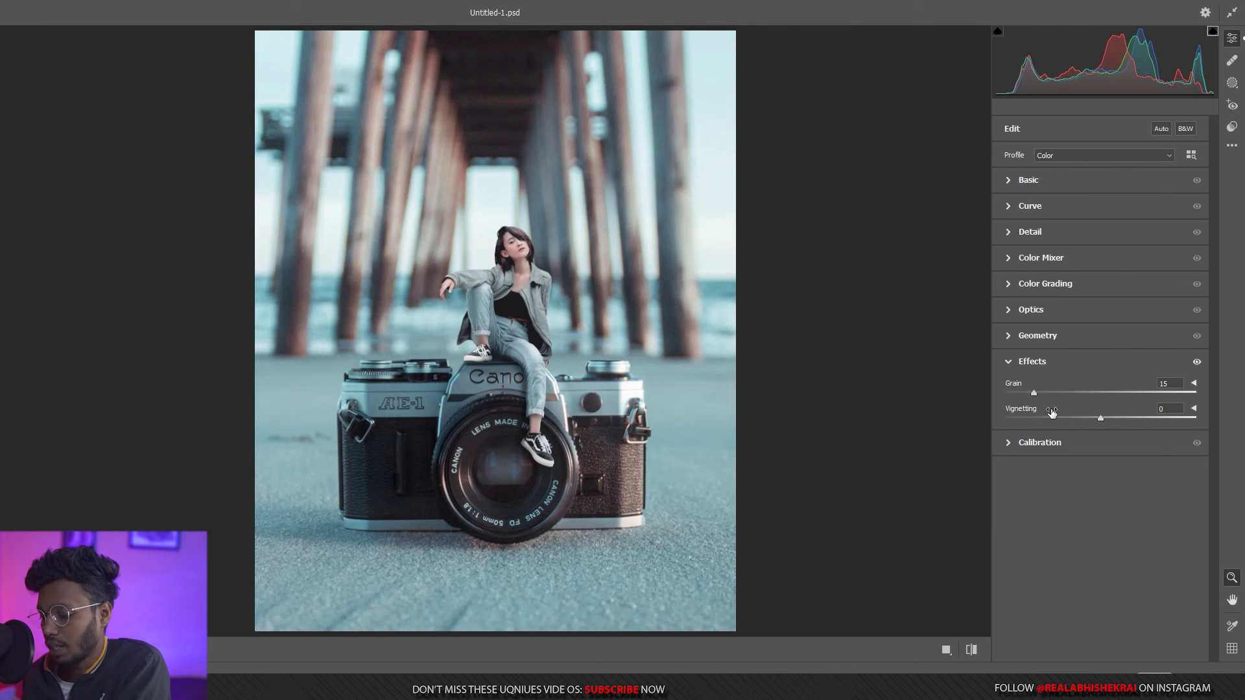
click(1033, 361)
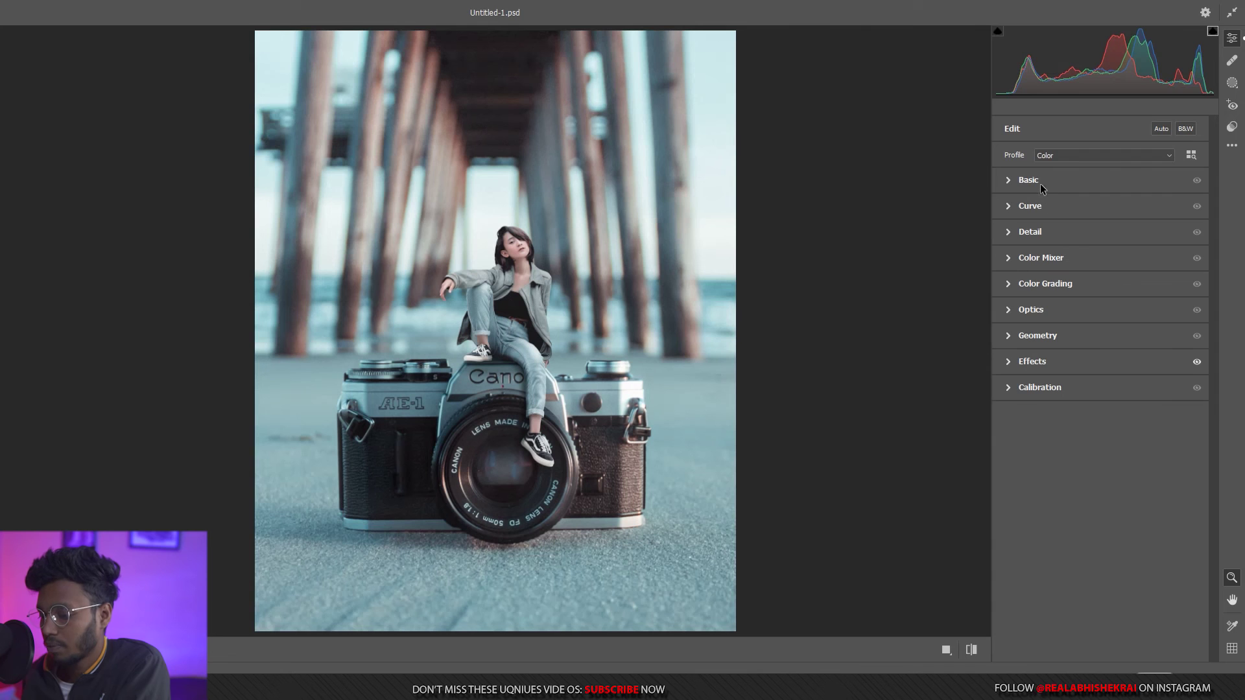
Shift the Aquas hue to +50 in the Color Mixer HSL settings.
click(1037, 181)
click(1029, 179)
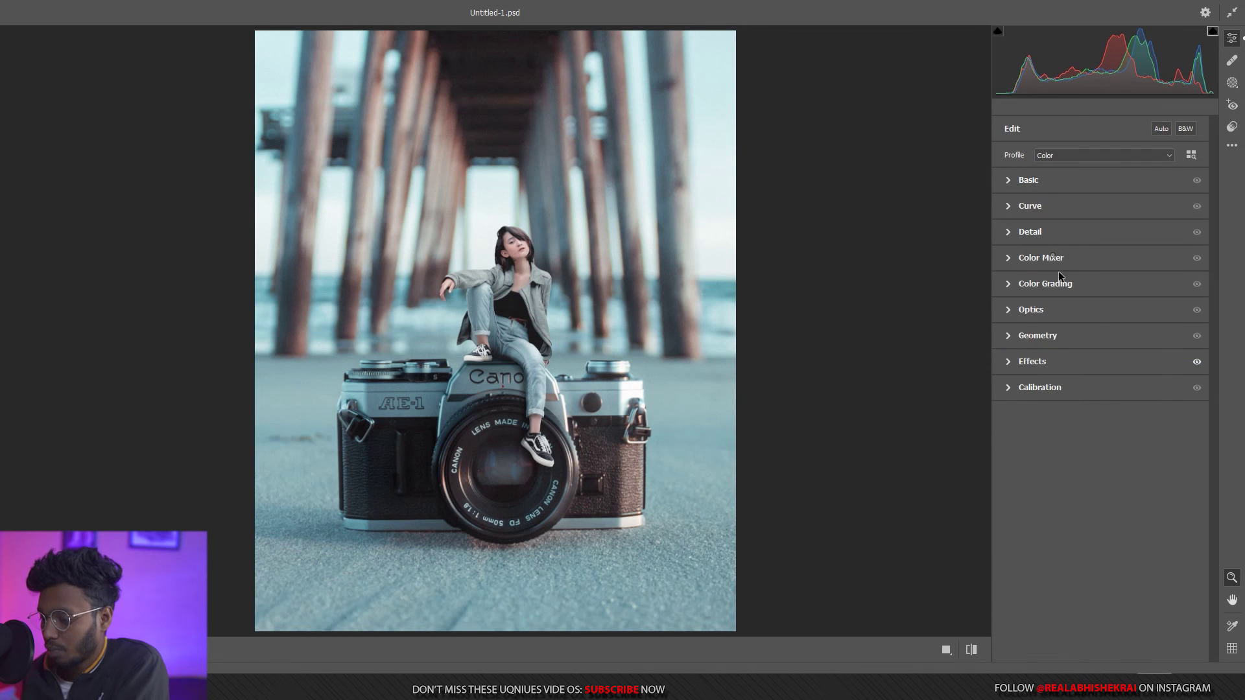
click(1059, 269)
click(1010, 299)
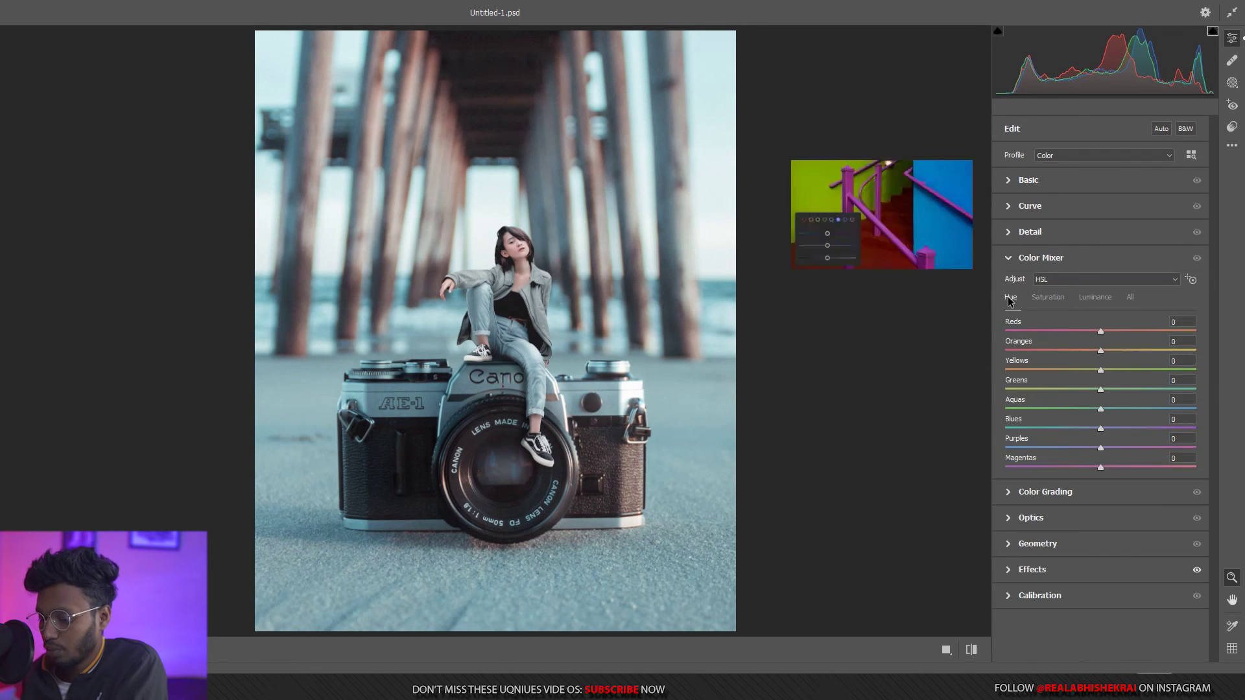
drag(1100, 409, 1043, 410)
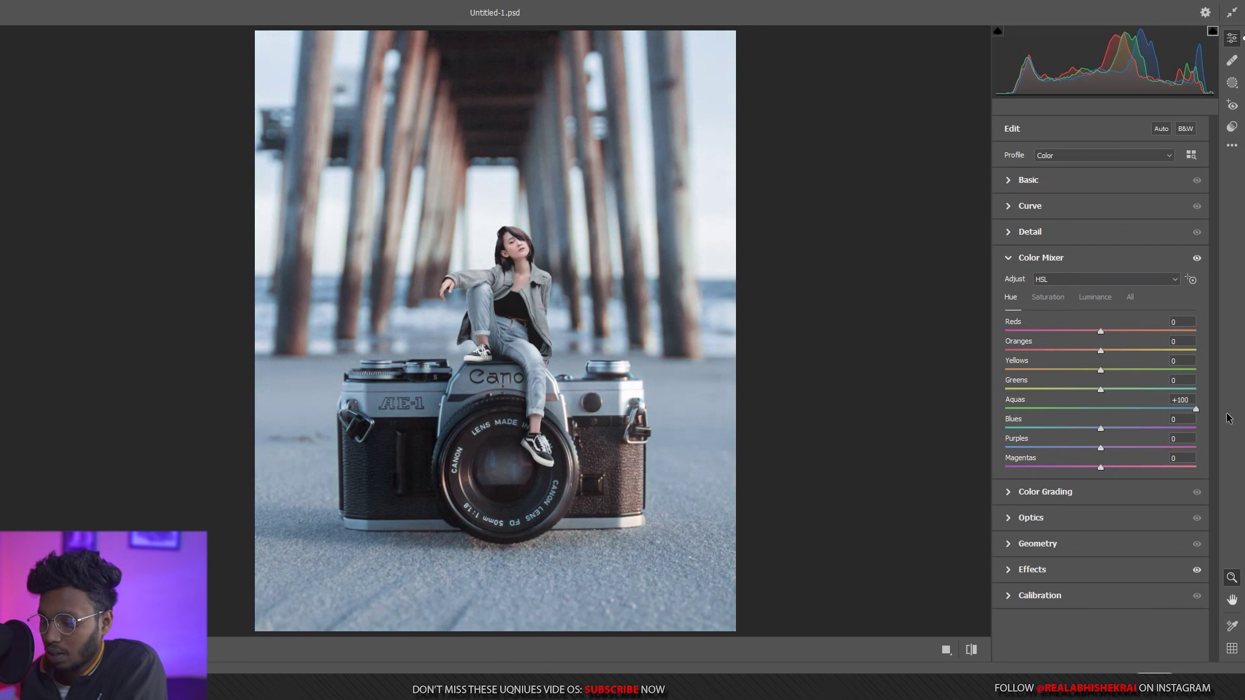
mouse_move(1043, 410)
mouse_down()
mouse_move(1226, 416)
mouse_move(1082, 404)
mouse_move(1162, 410)
mouse_up()
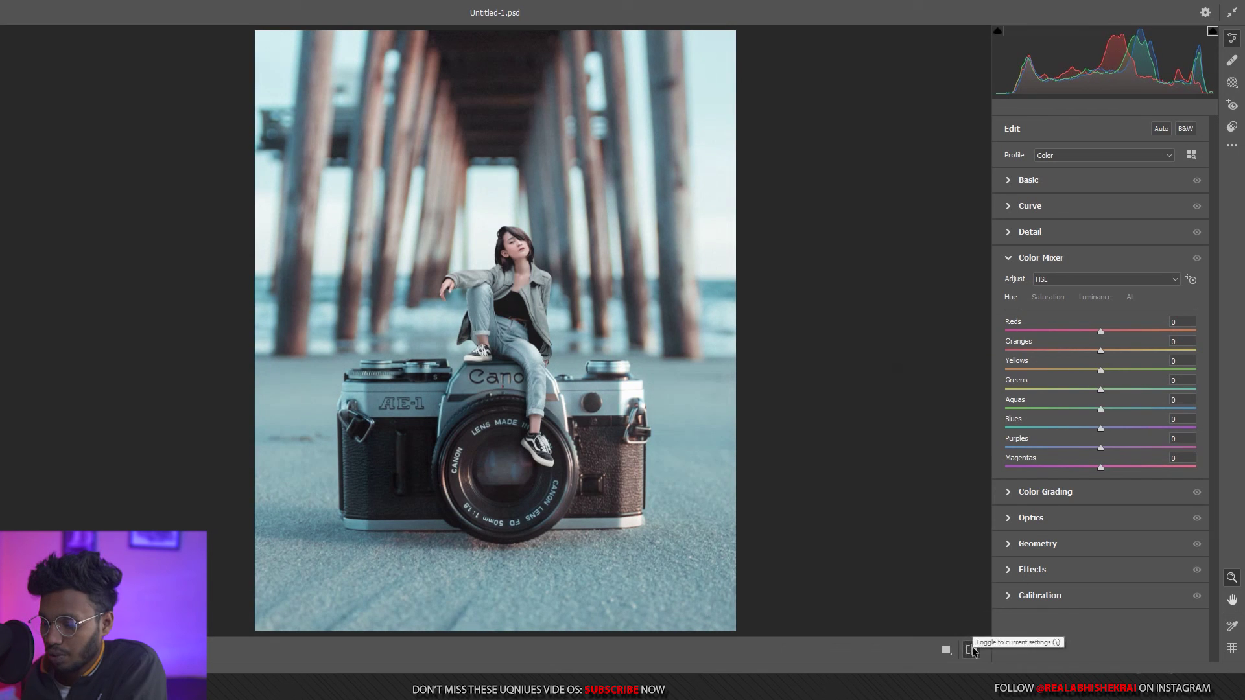
Apply the Camera Raw changes to Layer 2 and zoom in to review the girl.
click(545, 287)
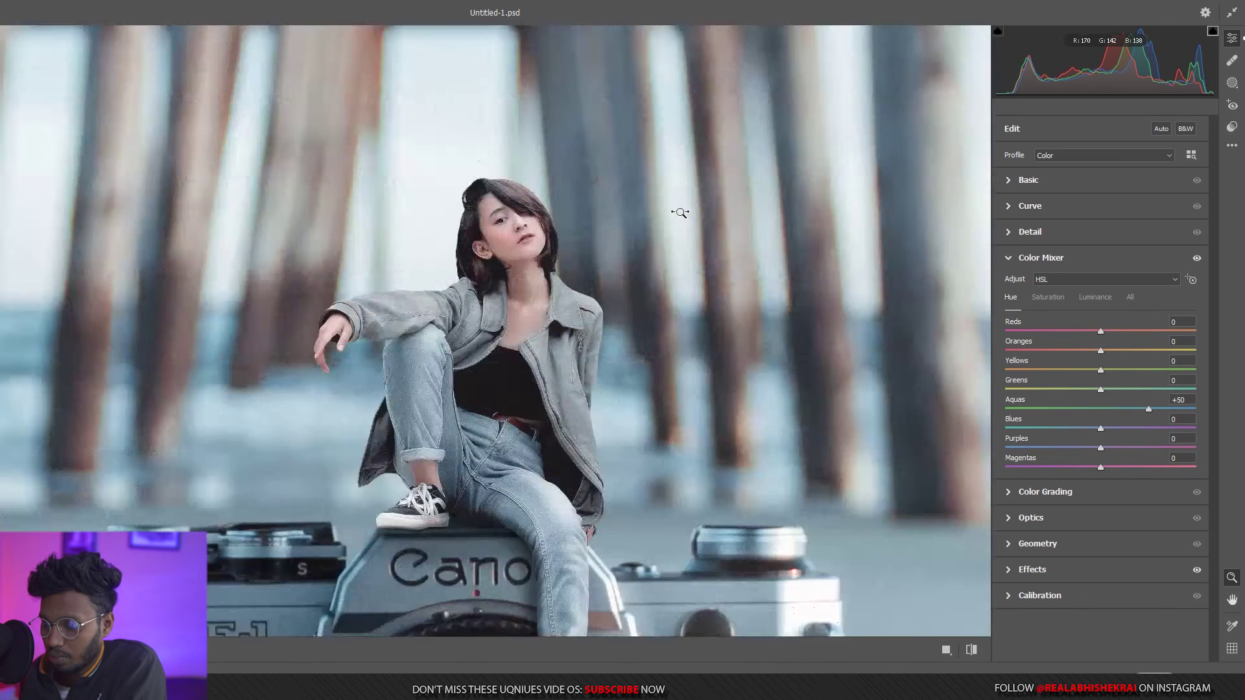
key(ctrl+minus)
key(ctrl+minus)
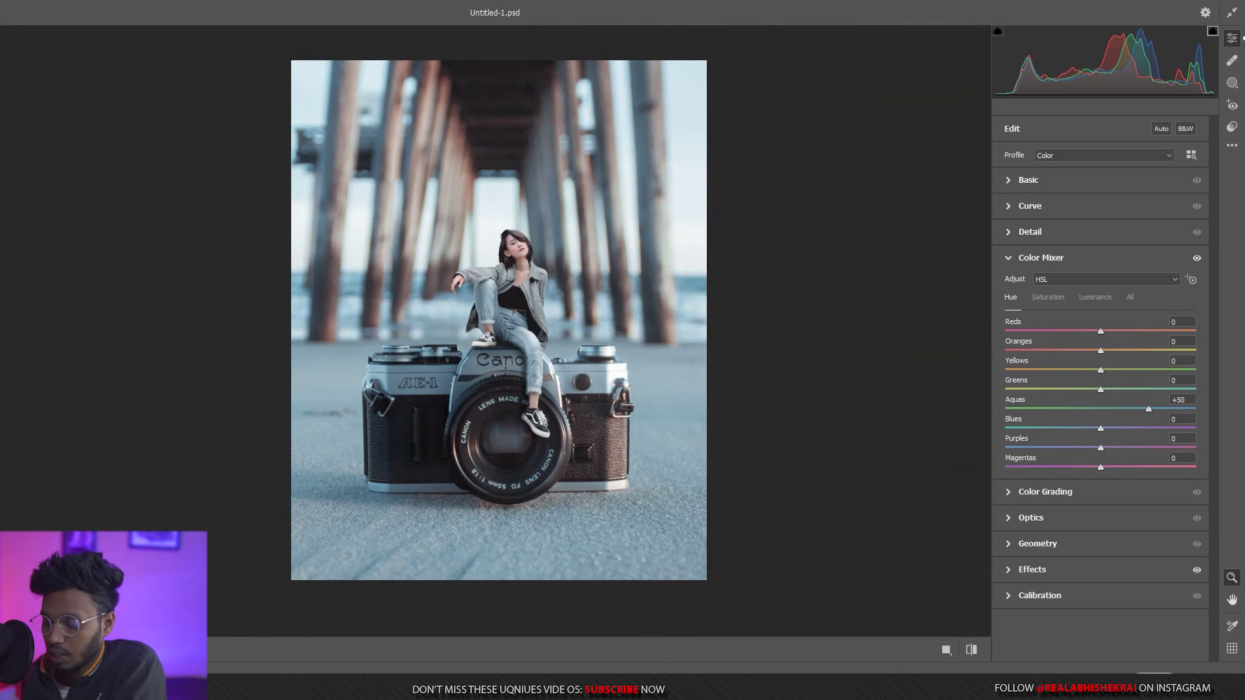
key(Return)
mouse_move(506, 300)
mouse_down()
mouse_move(703, 224)
mouse_move(497, 361)
mouse_move(402, 603)
mouse_up()
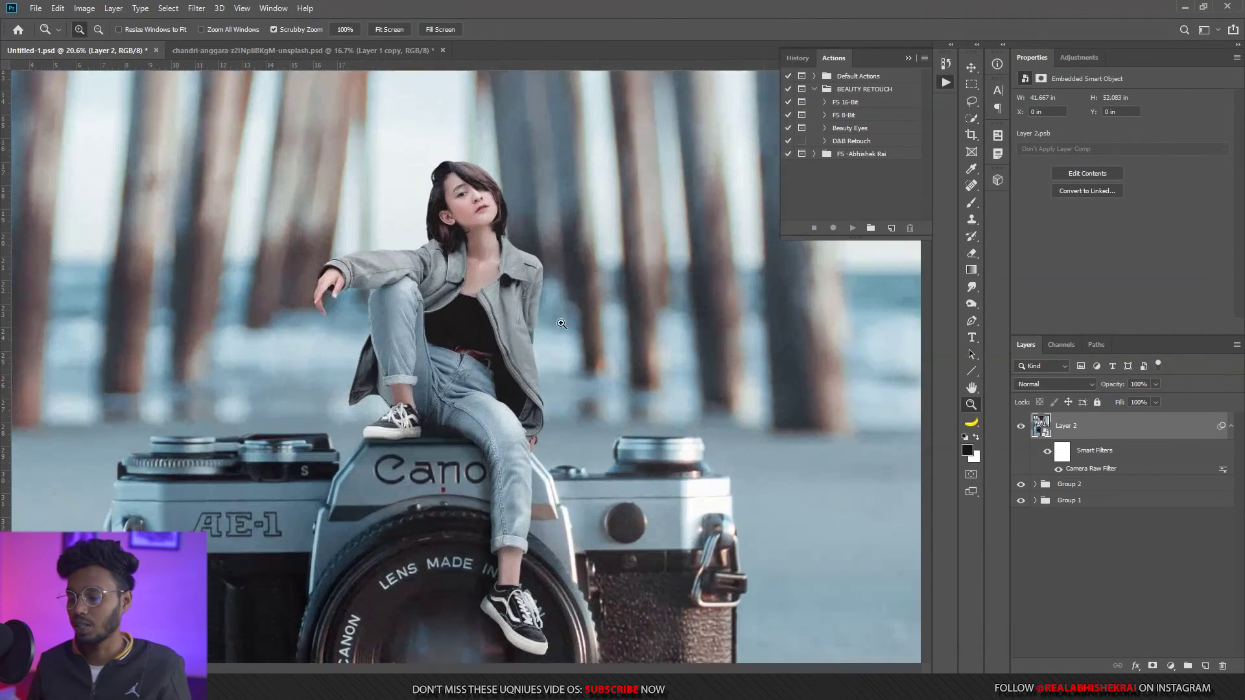